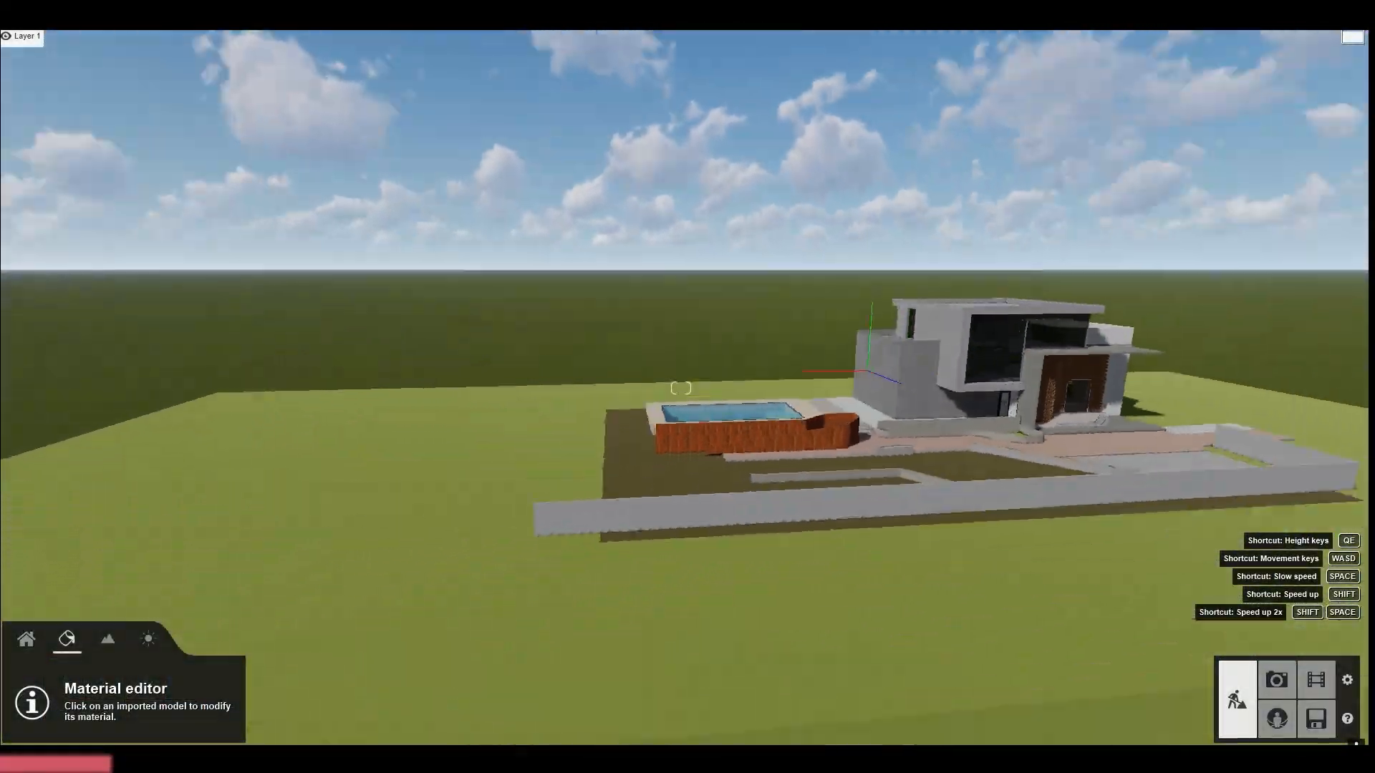
Apply the outdoor concrete material Concrete 036 1024 to the side block's Concrete Scored Jointless walls
key("w")
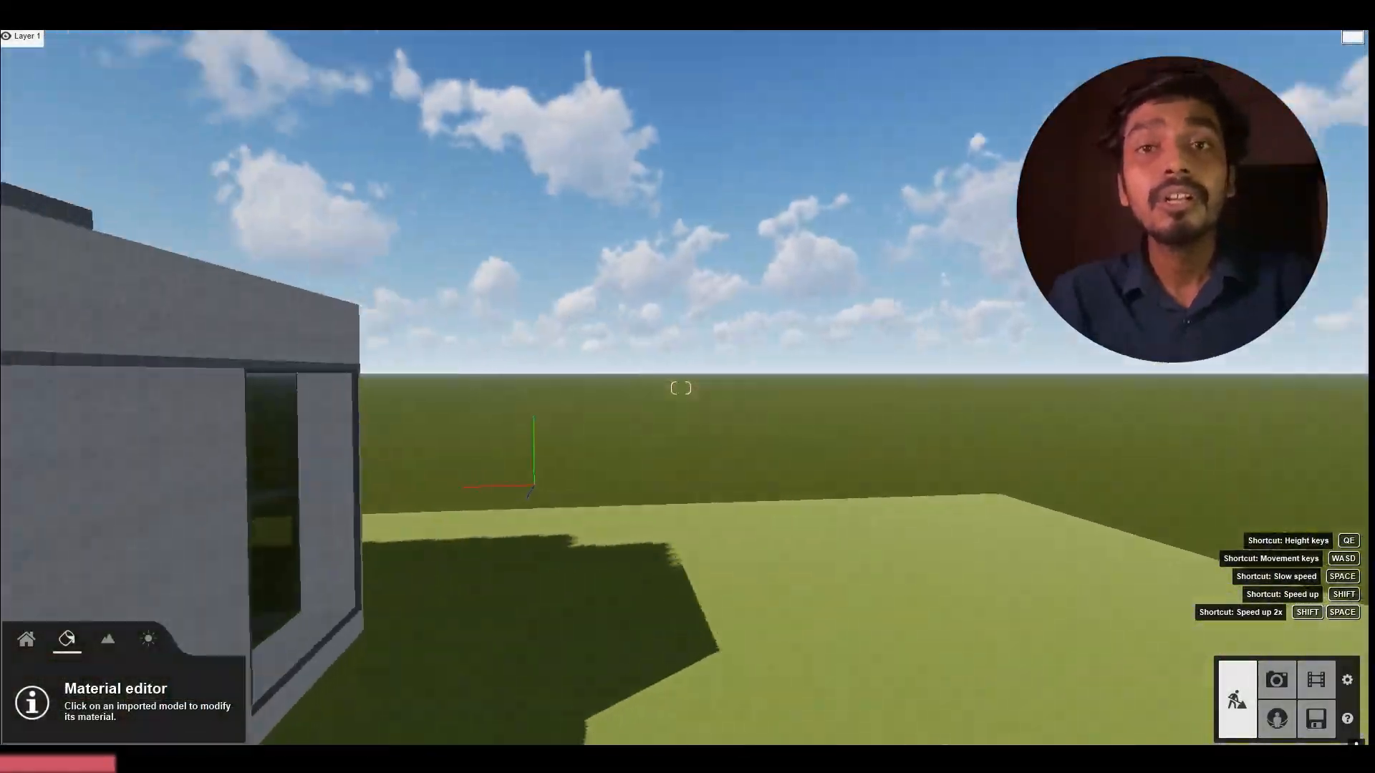
left_click(725, 512)
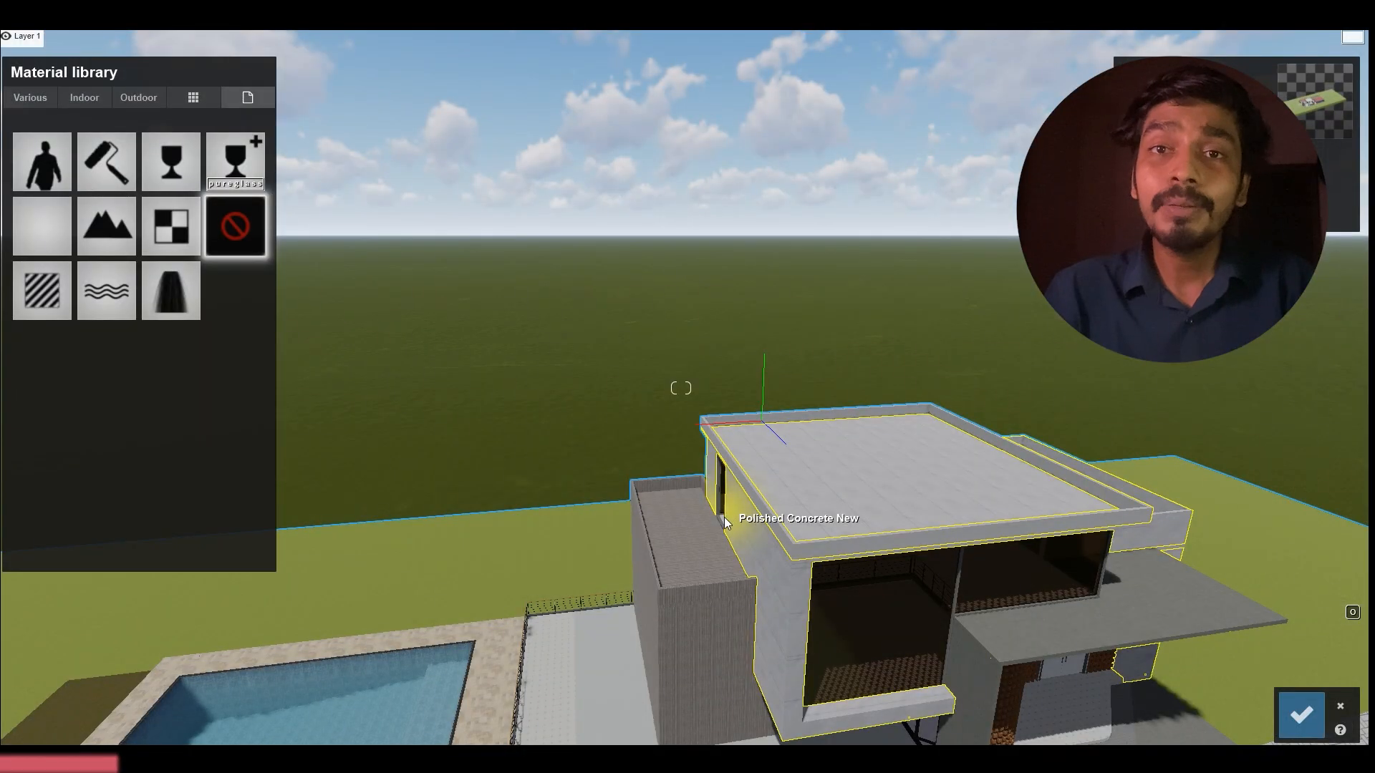
key("e")
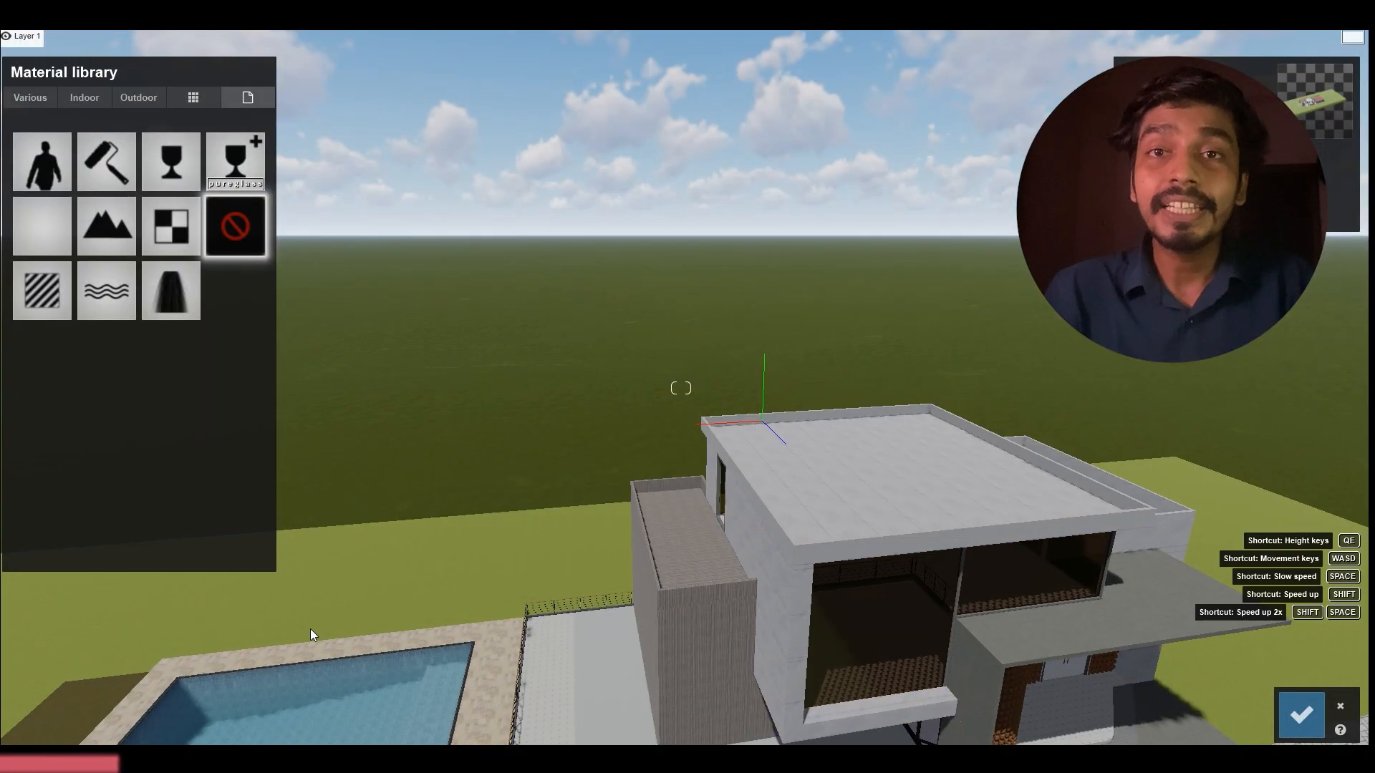
right_click_drag(312, 635, 670, 558)
key("w")
key("w")
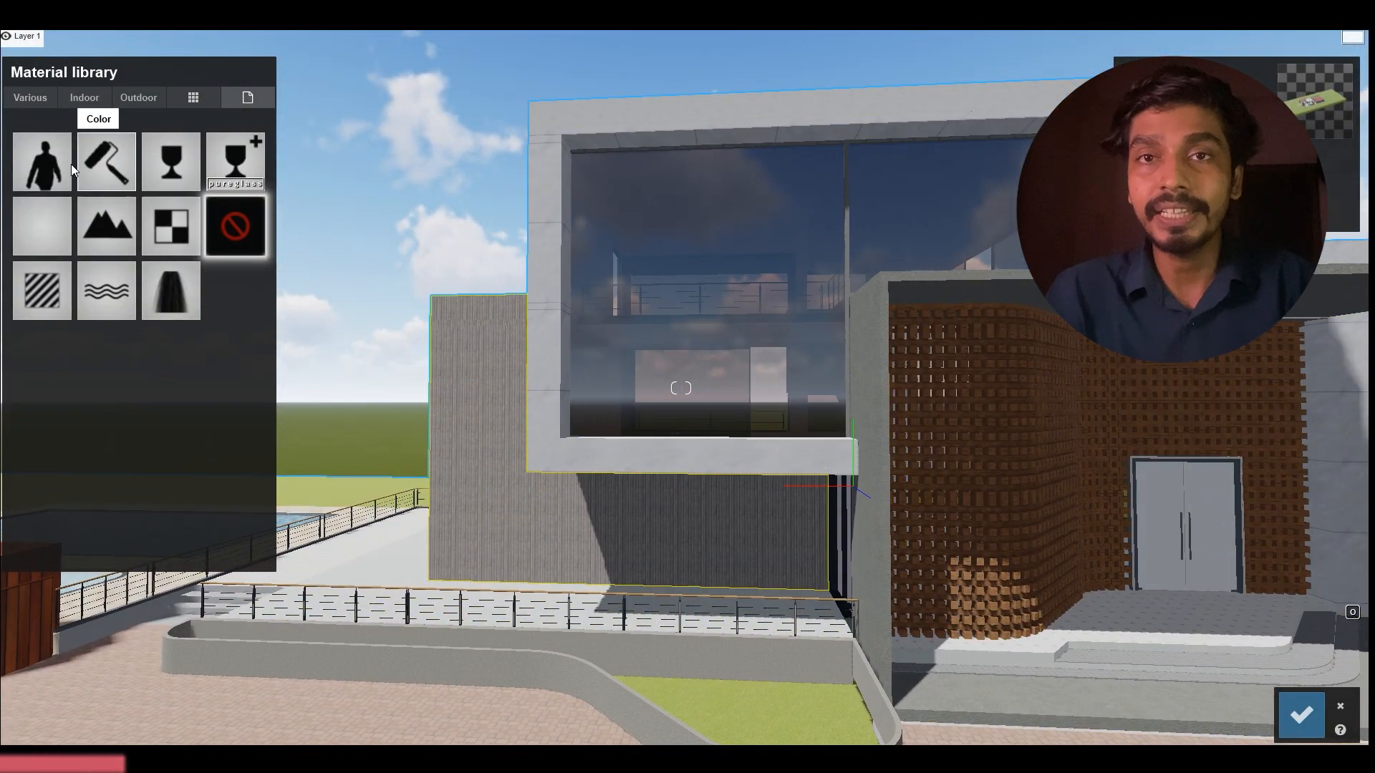
left_click(107, 161)
left_click(109, 99)
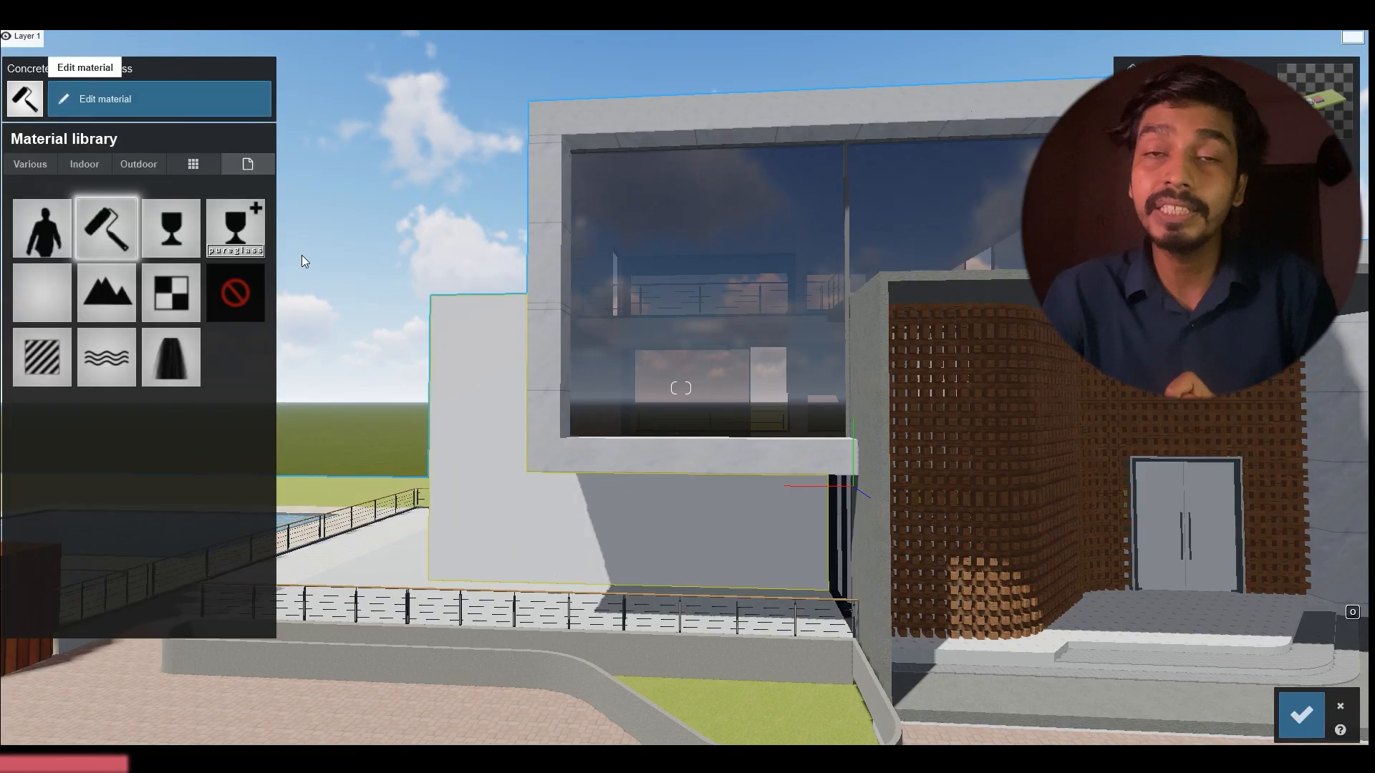
left_click(84, 164)
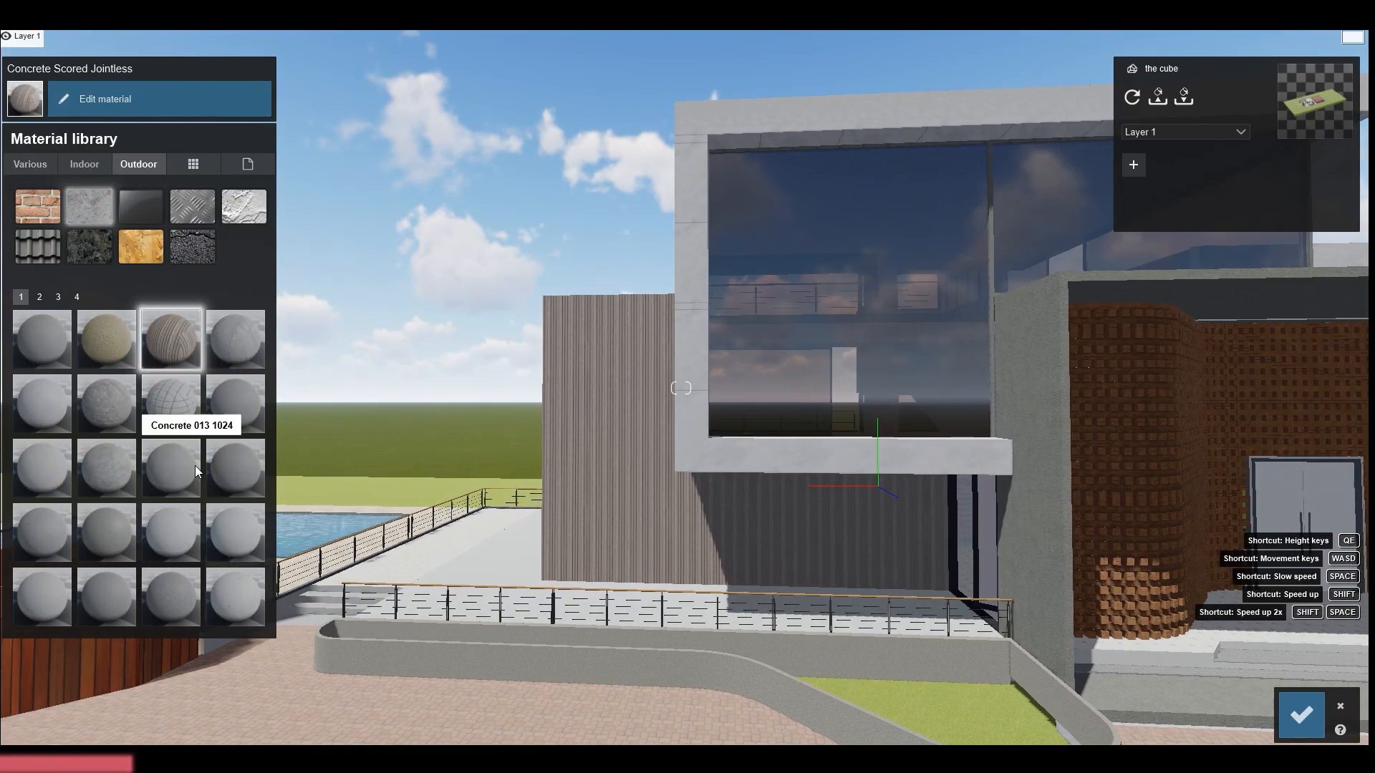
scroll(179, 472, "down", 2)
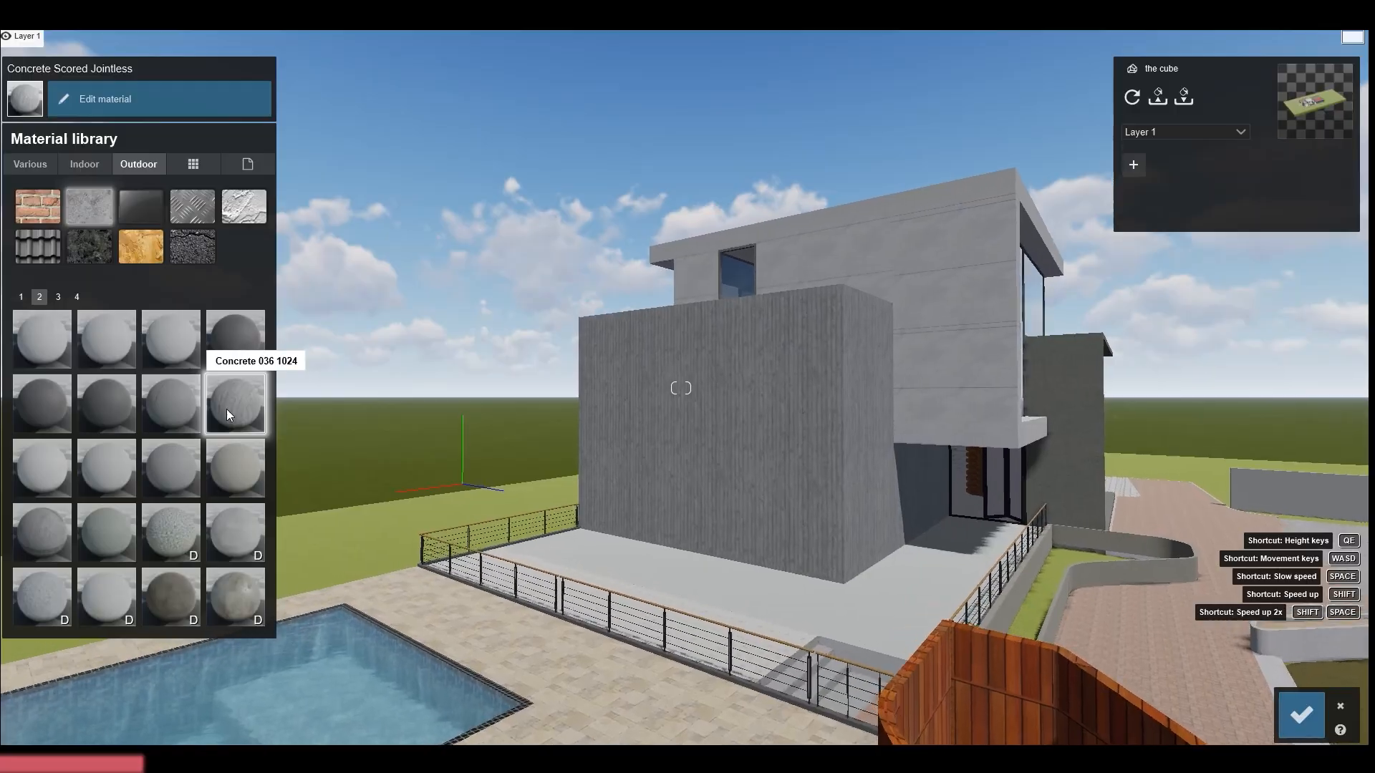
Inspect the new concrete texture on the side block's wall up close and save the material changes
key("w")
key("w")
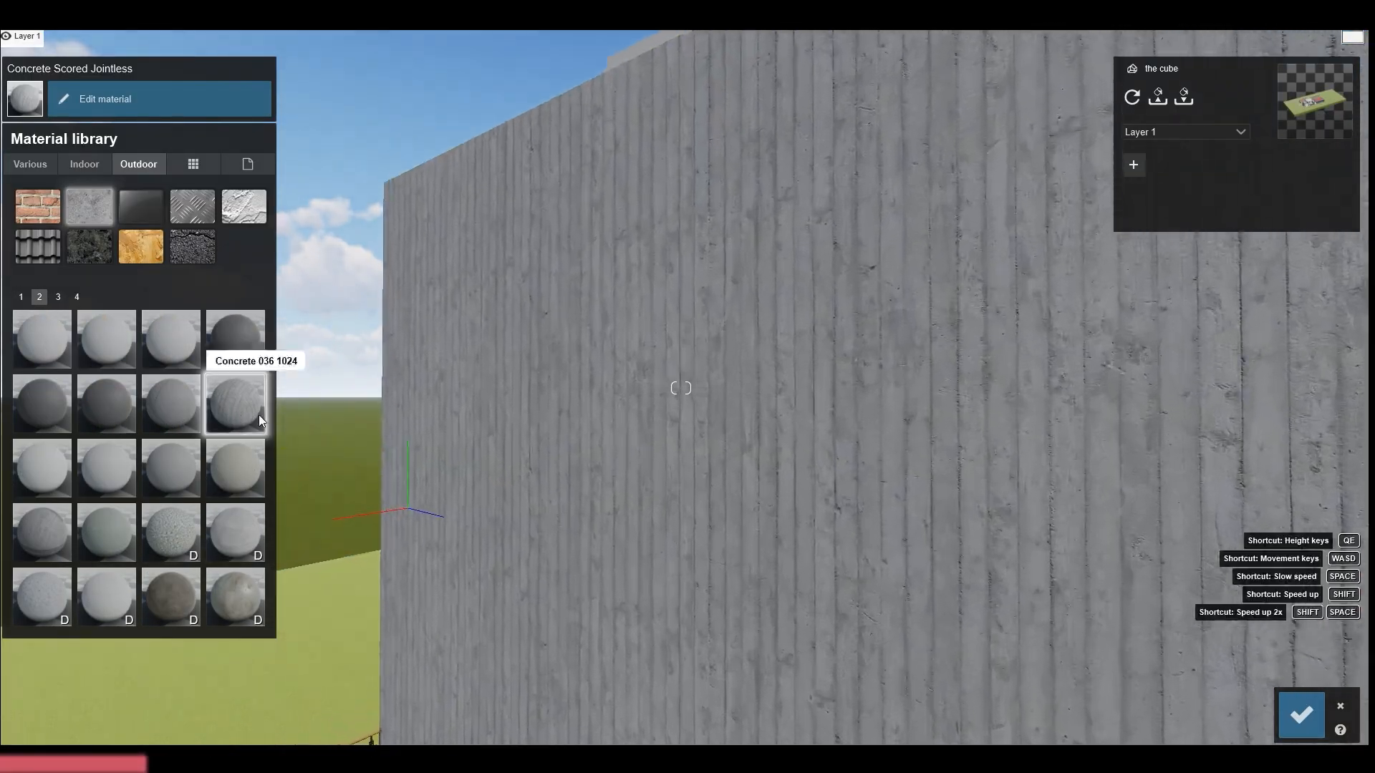
right_click_drag(540, 458, 694, 237)
right_click_drag(681, 388, 770, 528)
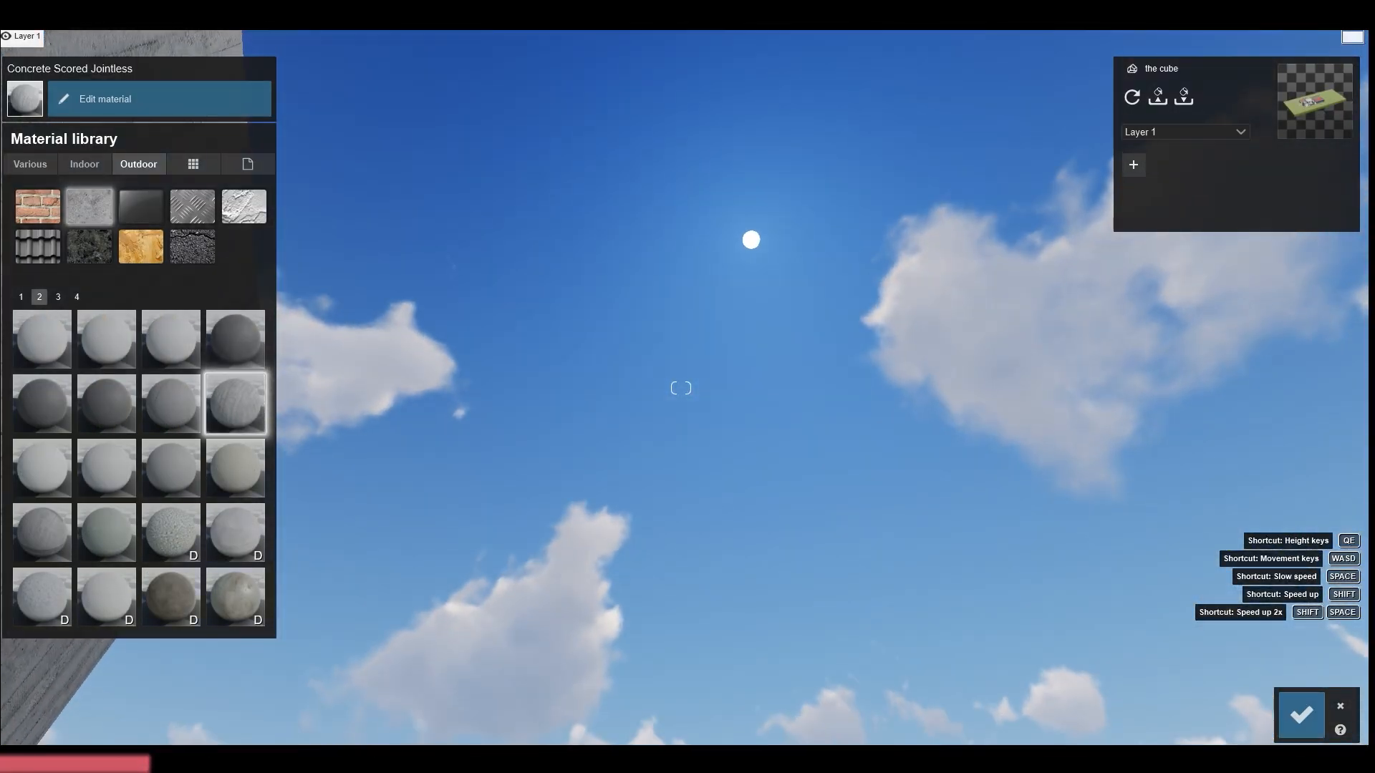
left_click(1316, 701)
Examine the settings of the wall's Concrete Scored Jointless material and close them with the changes saved
right_click_drag(502, 287, 280, 376)
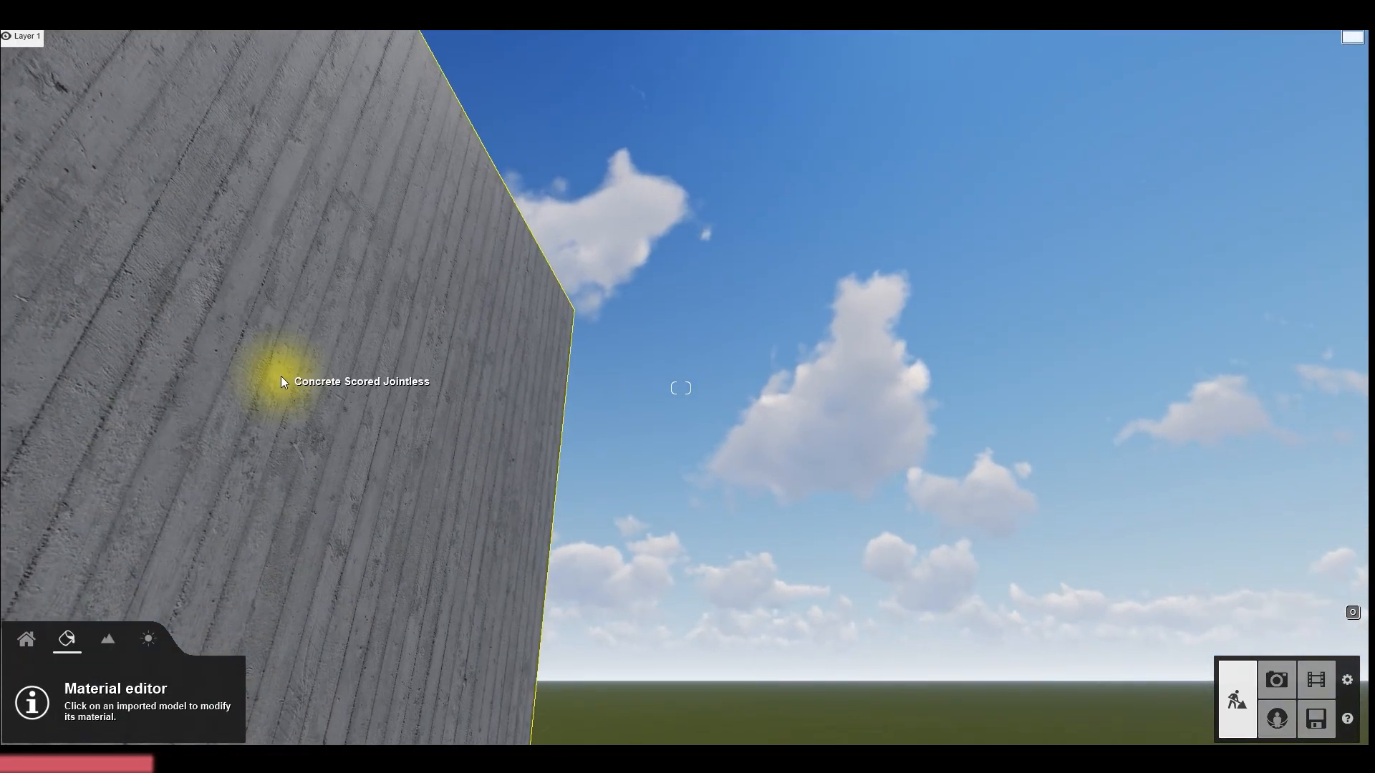
left_click(281, 376)
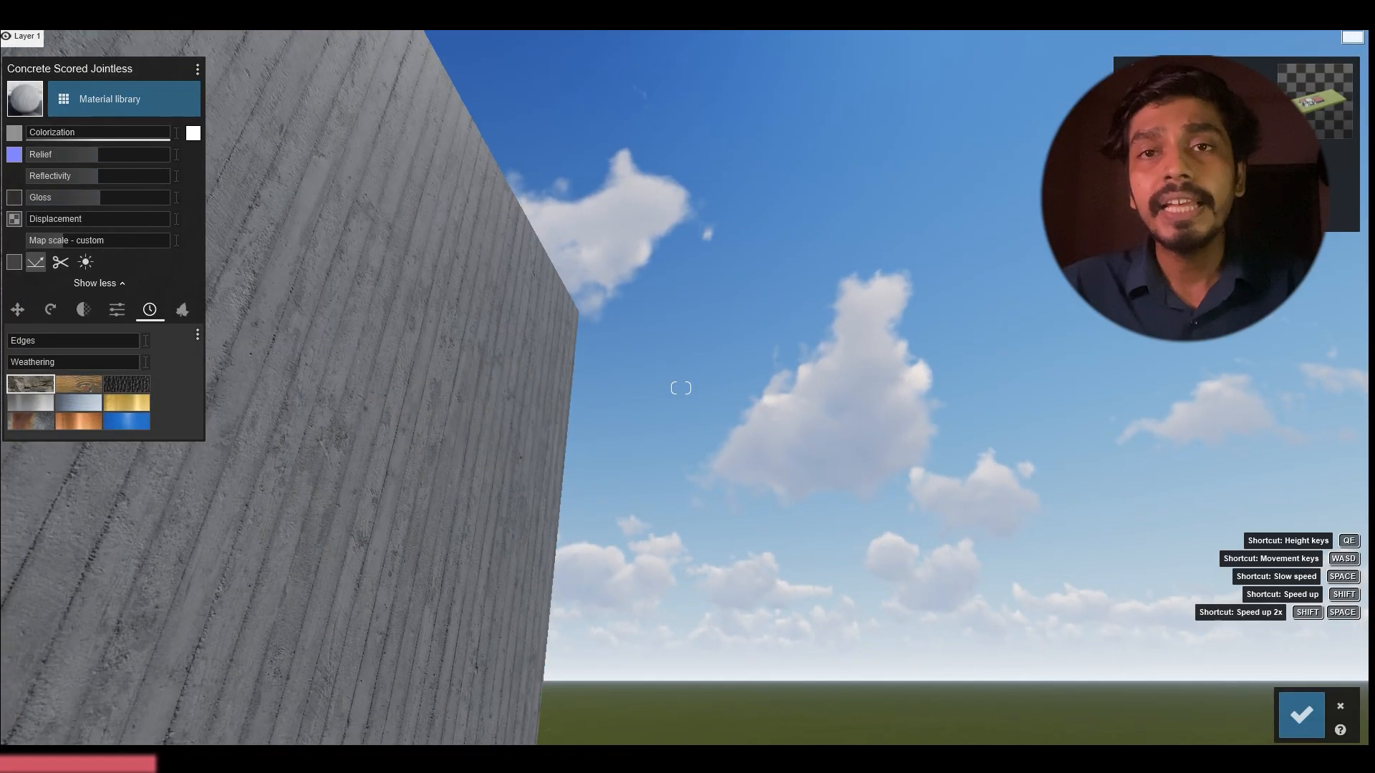
right_click_drag(681, 388, 305, 341)
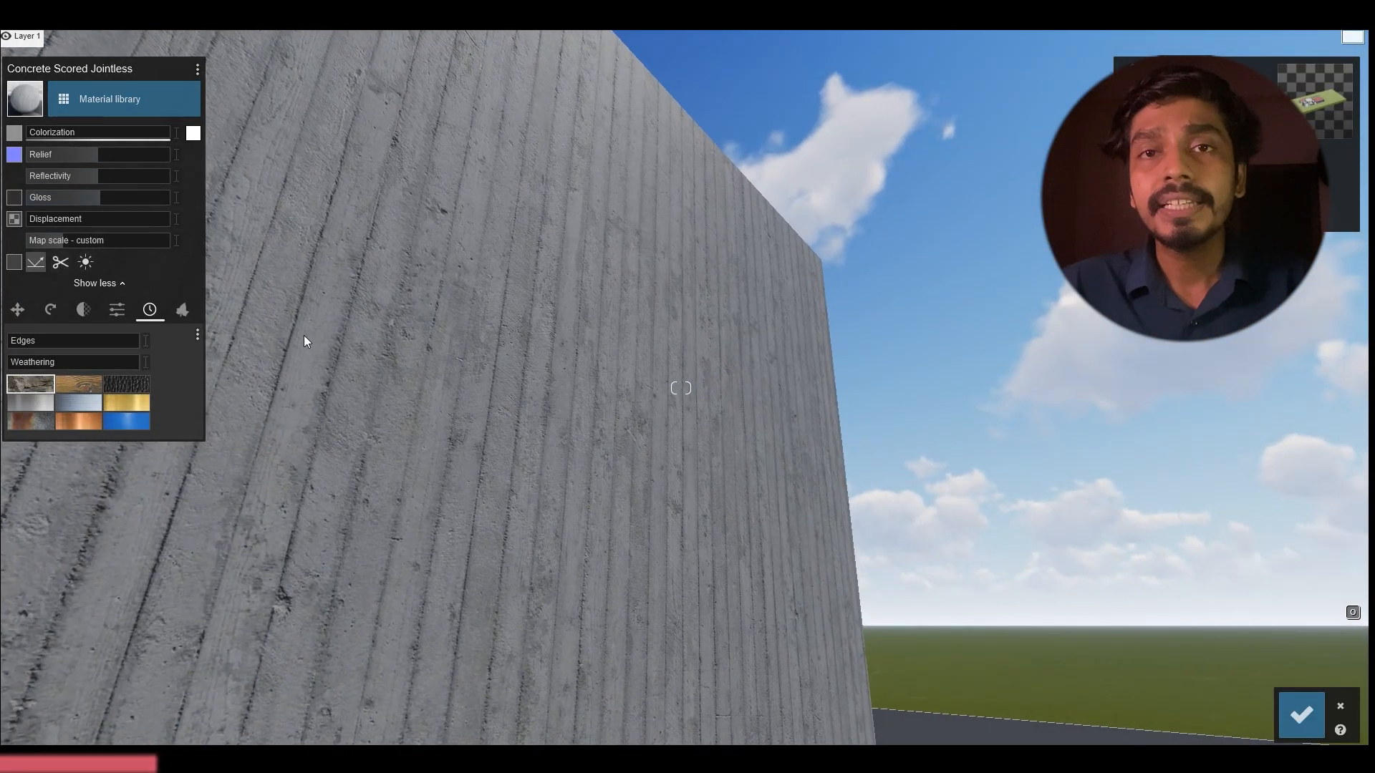
left_click(1300, 714)
Adjust the sun's direction and height so that sunlight falls across the side block's concrete wall
mouse_move(185, 675)
left_mouse_down()
mouse_move(195, 714)
mouse_move(243, 676)
left_mouse_up()
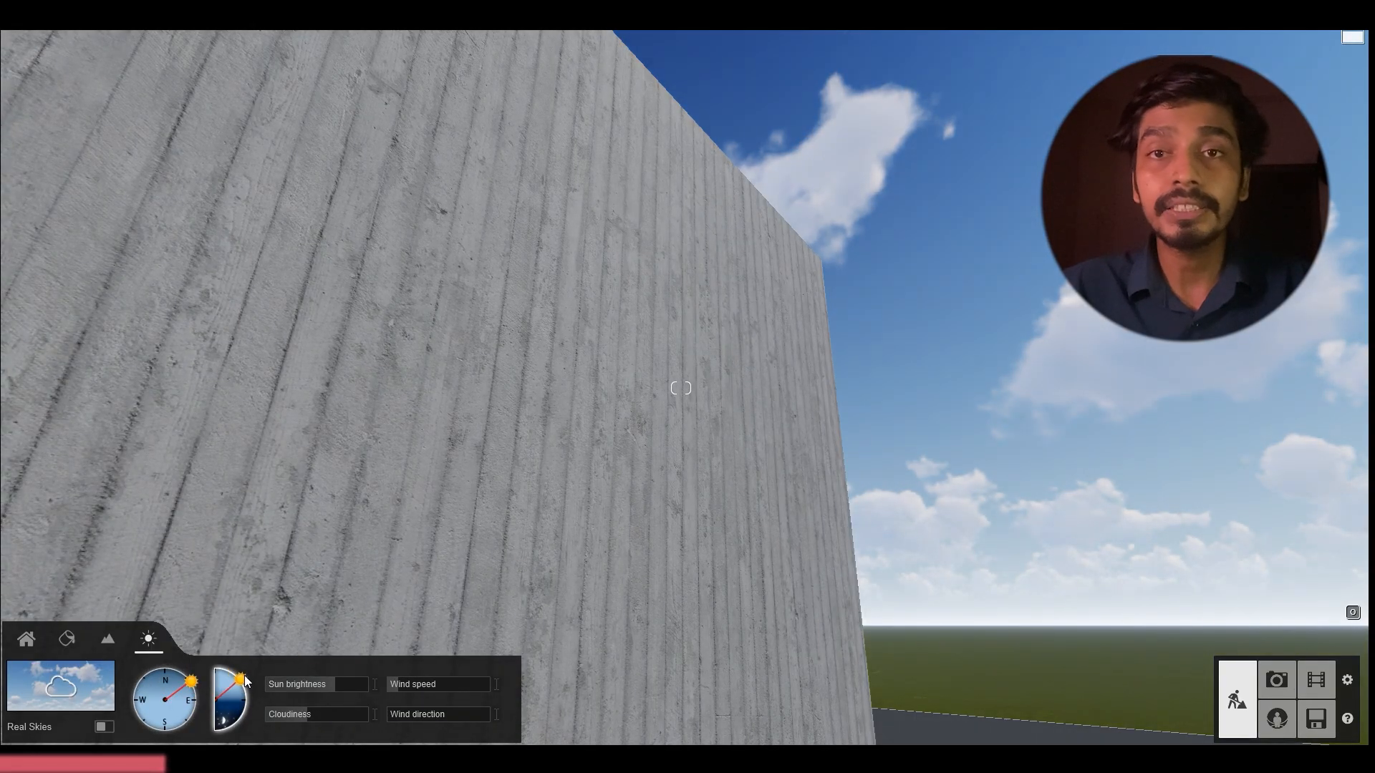
mouse_move(530, 505)
right_mouse_down()
mouse_move(609, 436)
mouse_move(566, 465)
right_mouse_up()
left_click_drag(244, 685, 230, 678)
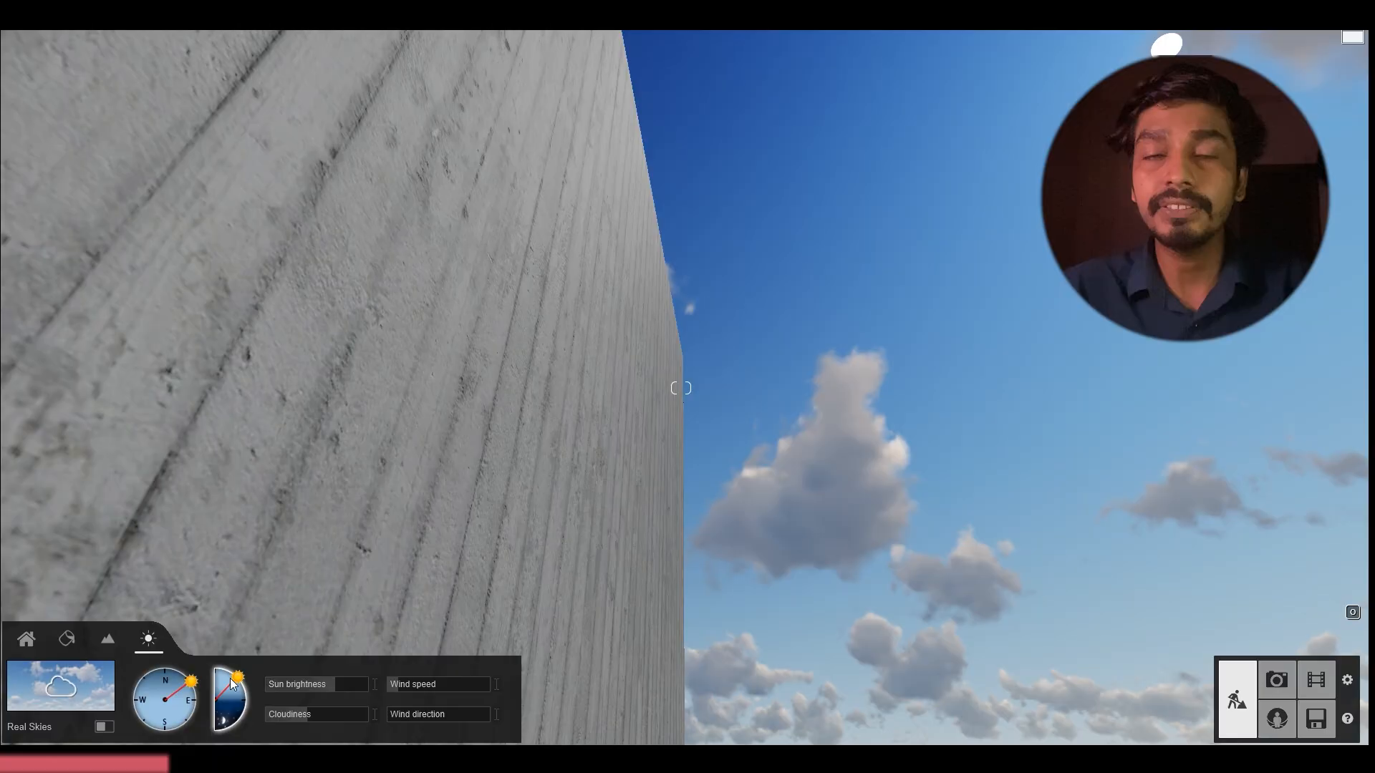
mouse_move(320, 418)
right_mouse_down()
mouse_move(345, 548)
mouse_move(337, 510)
right_mouse_up()
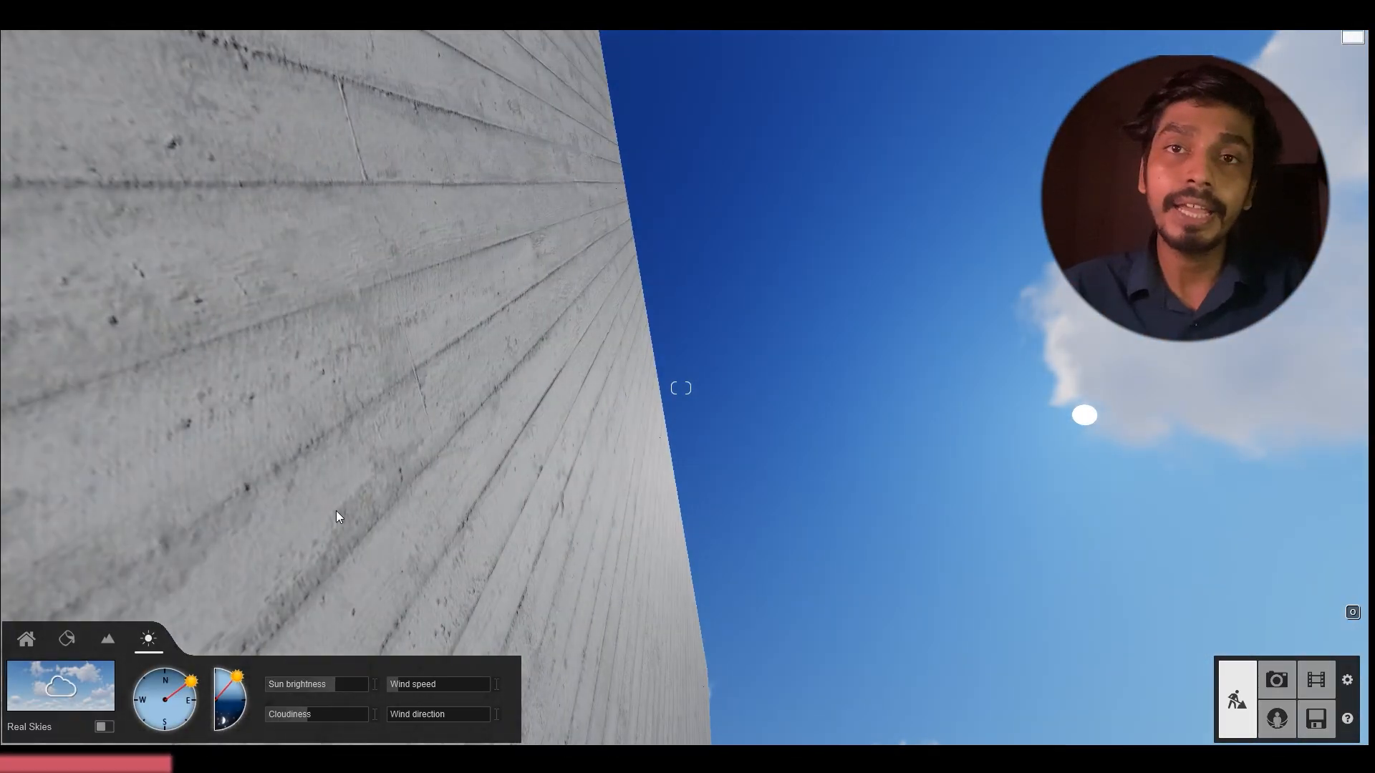
left_click_drag(225, 685, 240, 683)
right_click_drag(307, 501, 372, 483)
key("s")
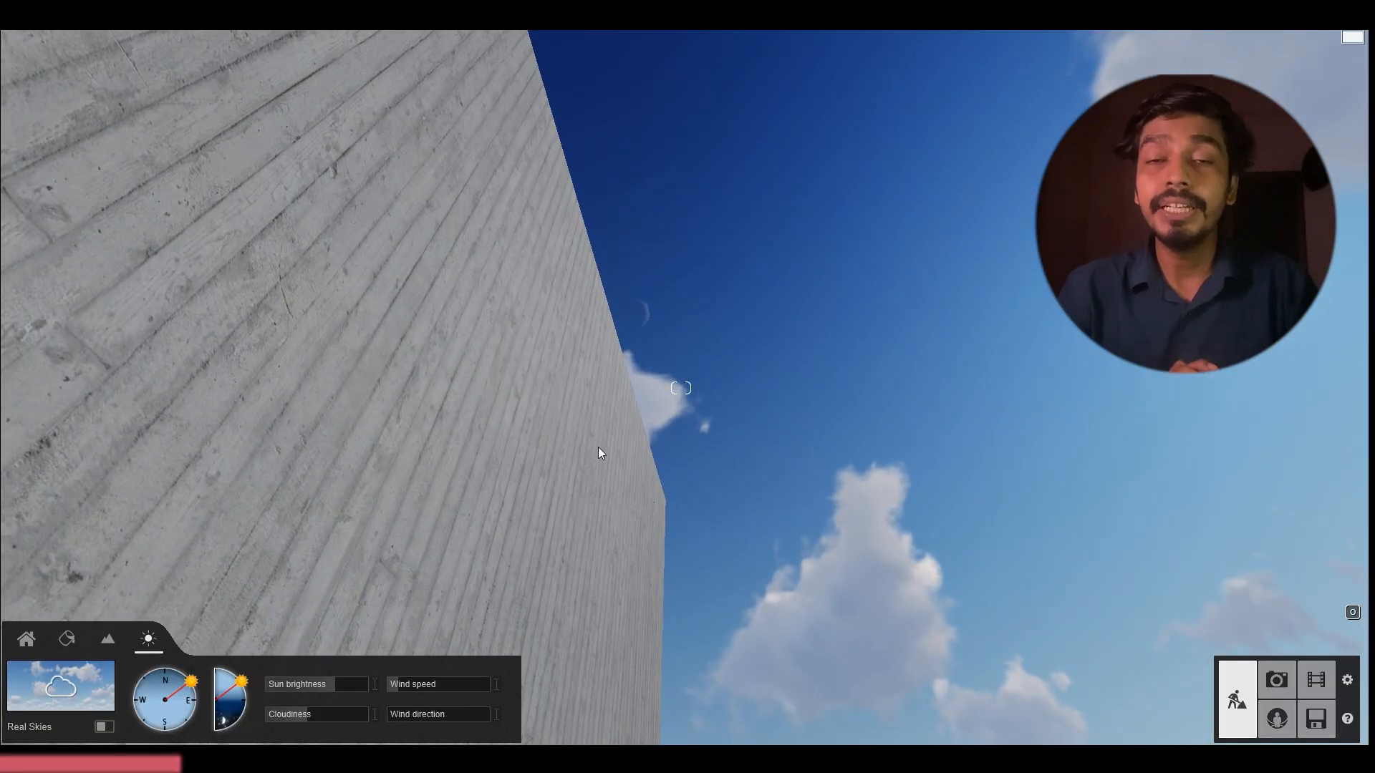
Raise the relief and lower the reflectivity of the wall's Concrete Scored Jointless material
right_click_drag(651, 493, 67, 503)
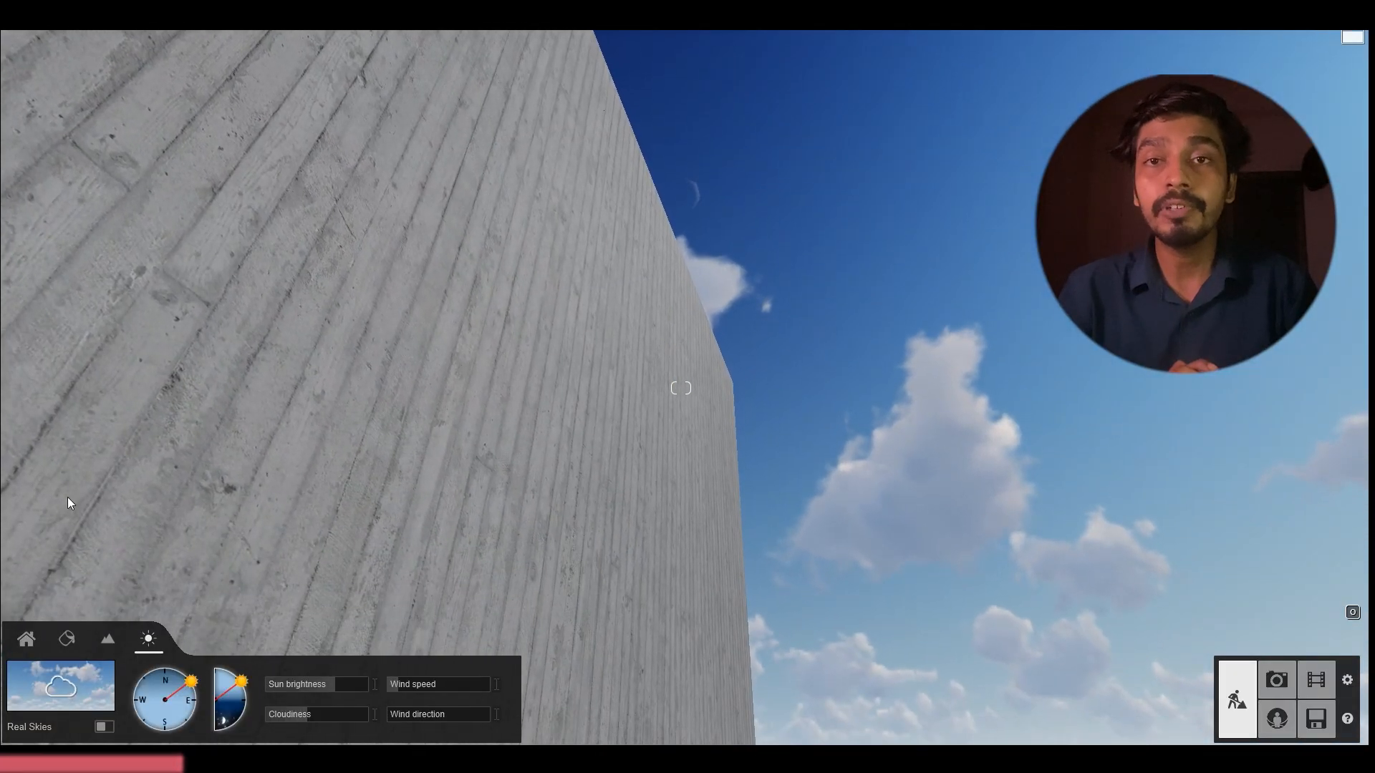
left_click(335, 514)
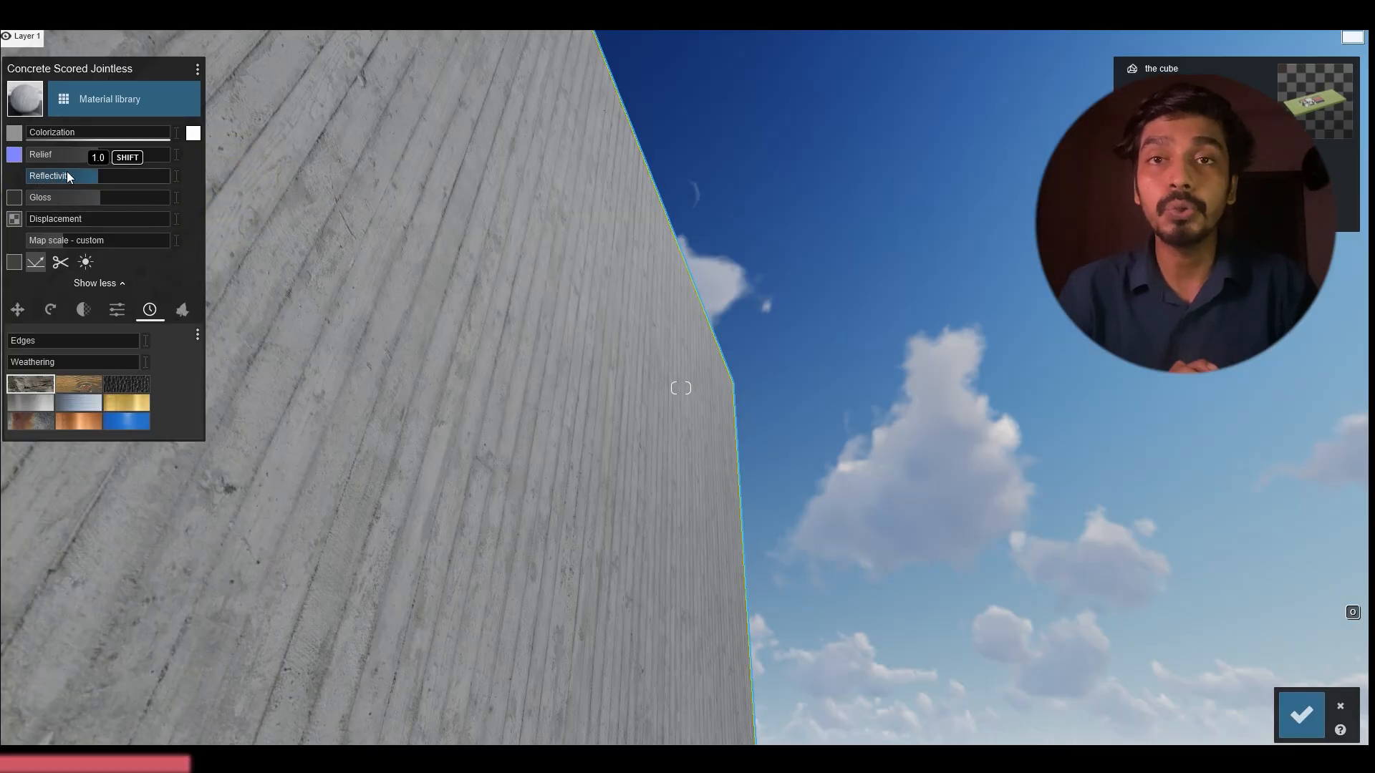
left_click_drag(66, 175, 75, 174)
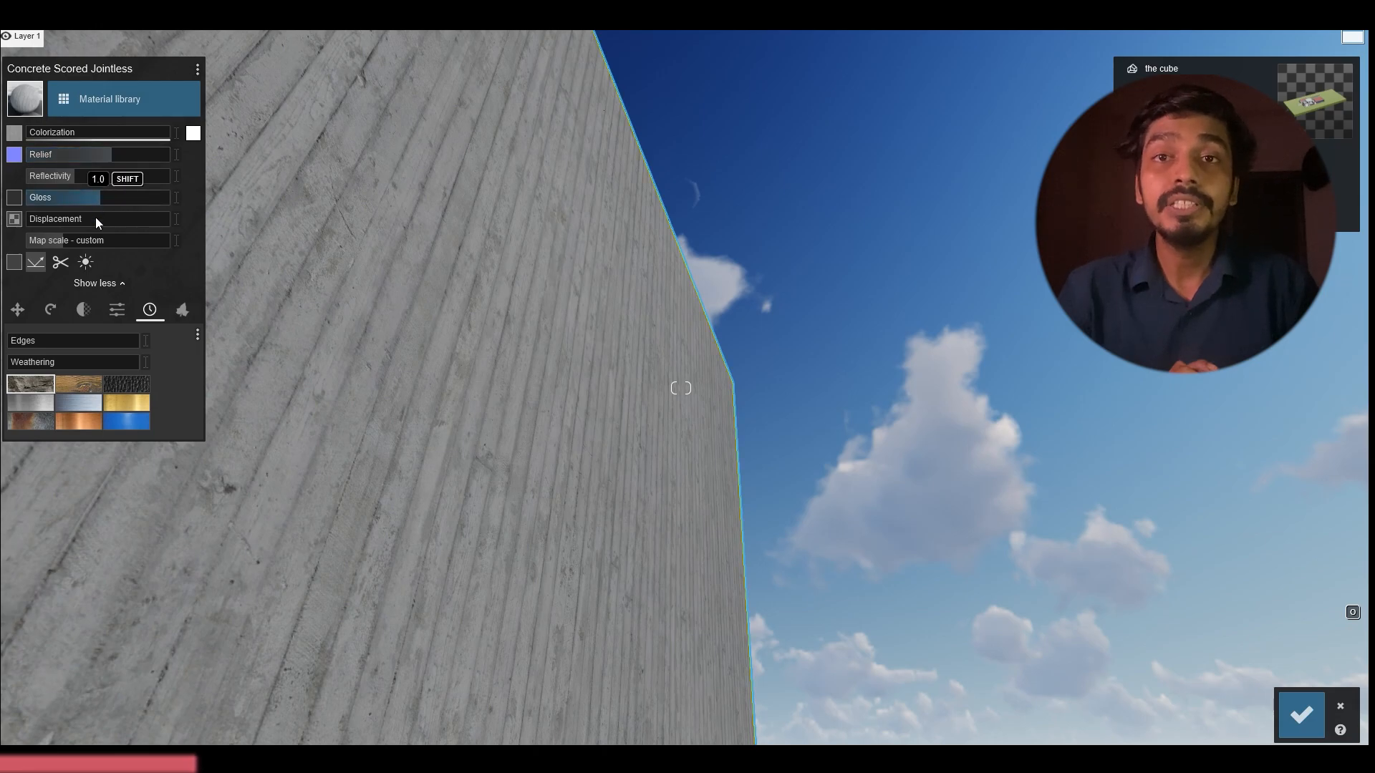
Reduce the map scale of the wall's concrete material and save the changes
right_click_drag(358, 233, 297, 242)
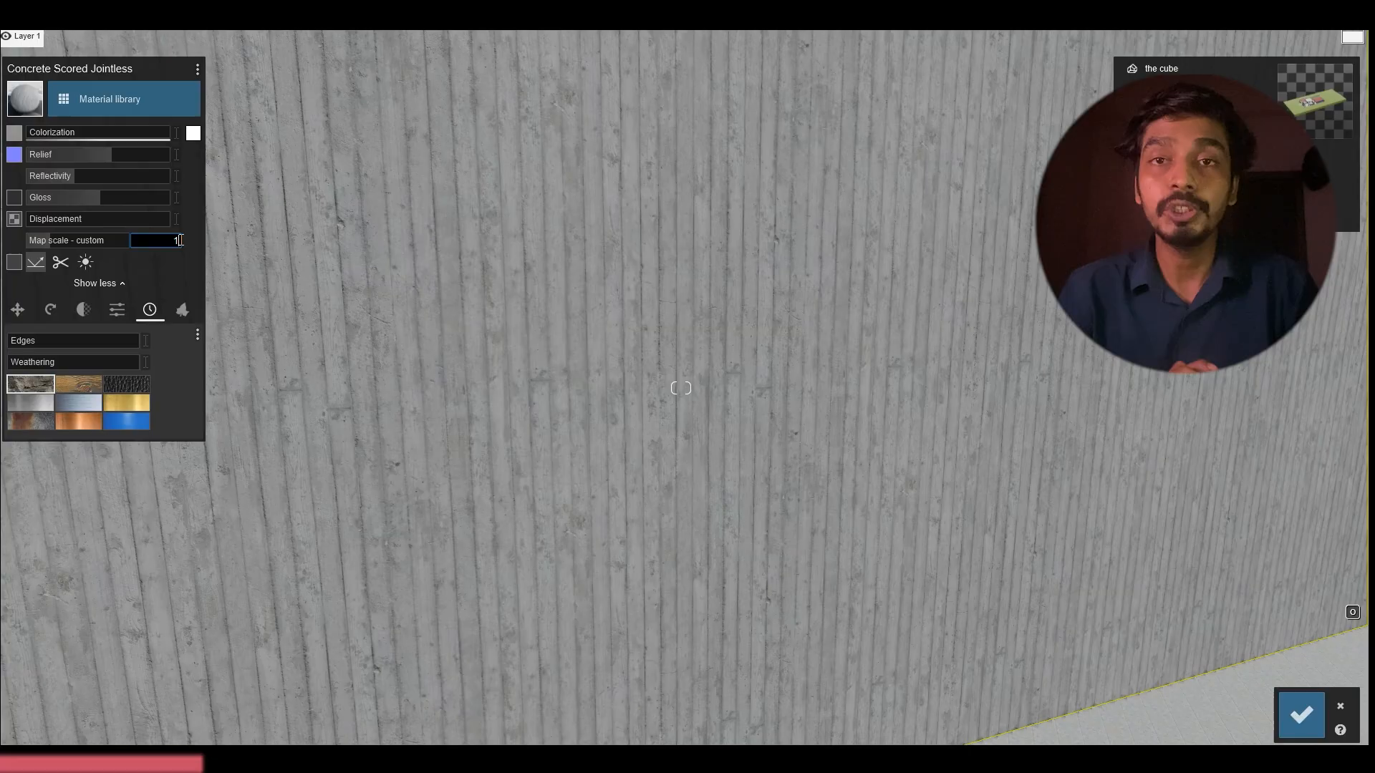
key("Return")
scroll(552, 292, "down", 3)
left_click(1302, 714)
Replace the entrance floor's Terrazzo Tile Accent material with a light tile from the indoor tiles library
right_click_drag(1053, 558, 1024, 533)
key("d")
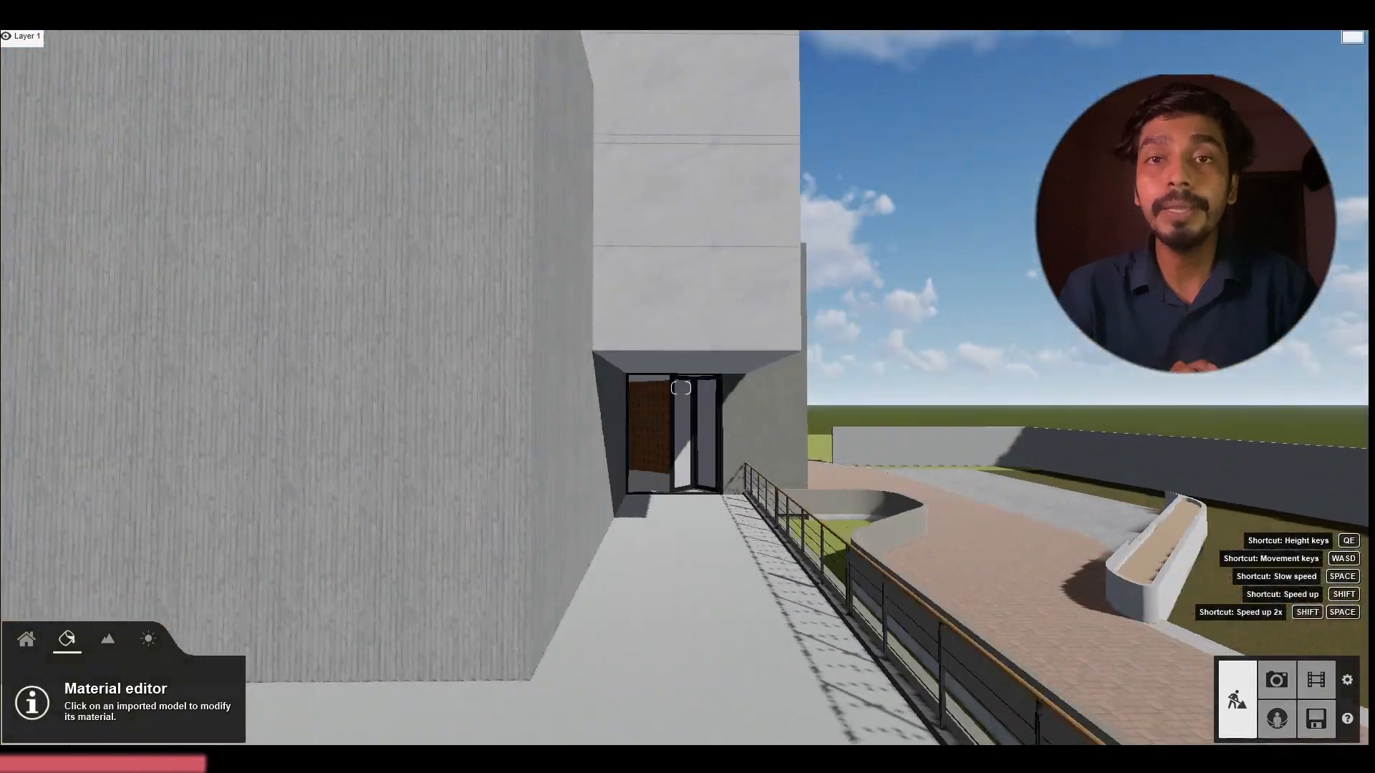
key("d")
key("w")
key("s")
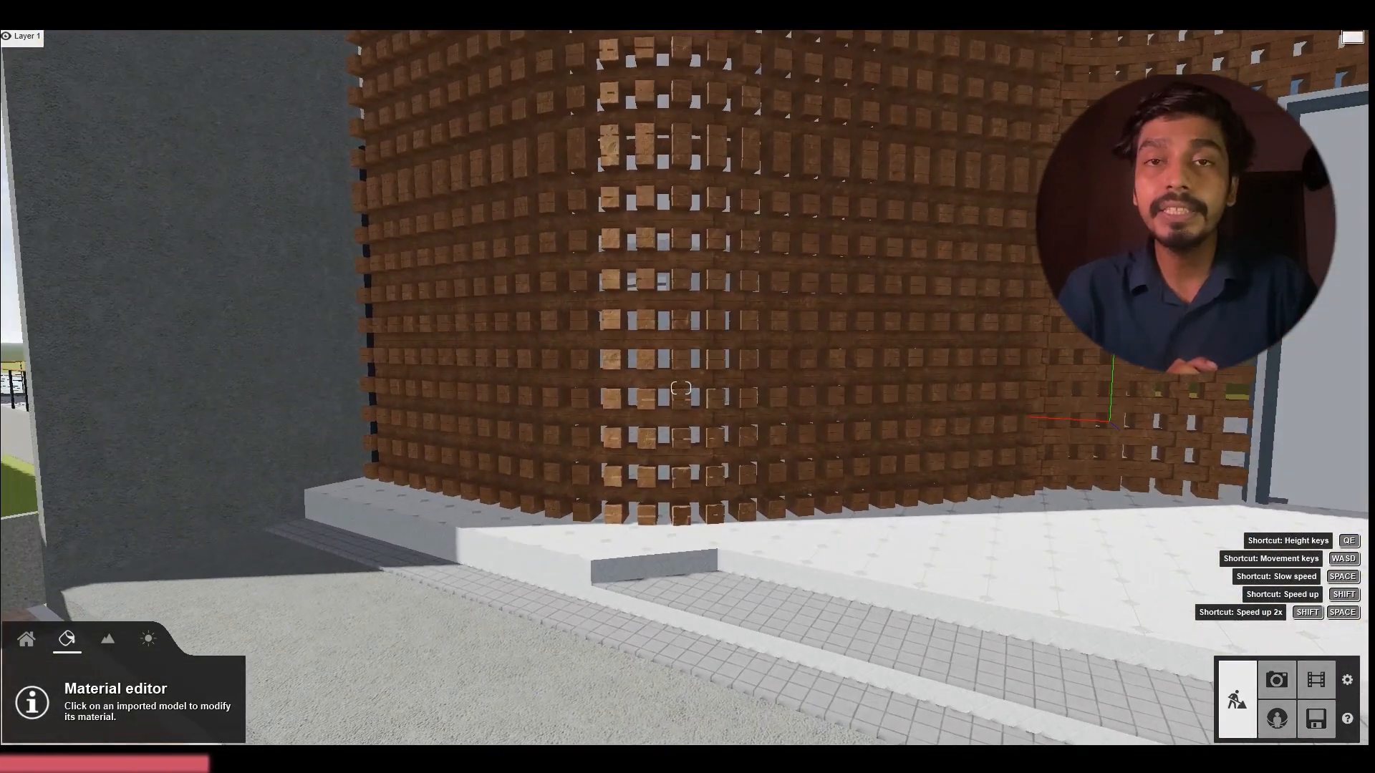
key("w")
right_click_drag(681, 387, 716, 408)
key("s")
key("s")
key("s")
key("w")
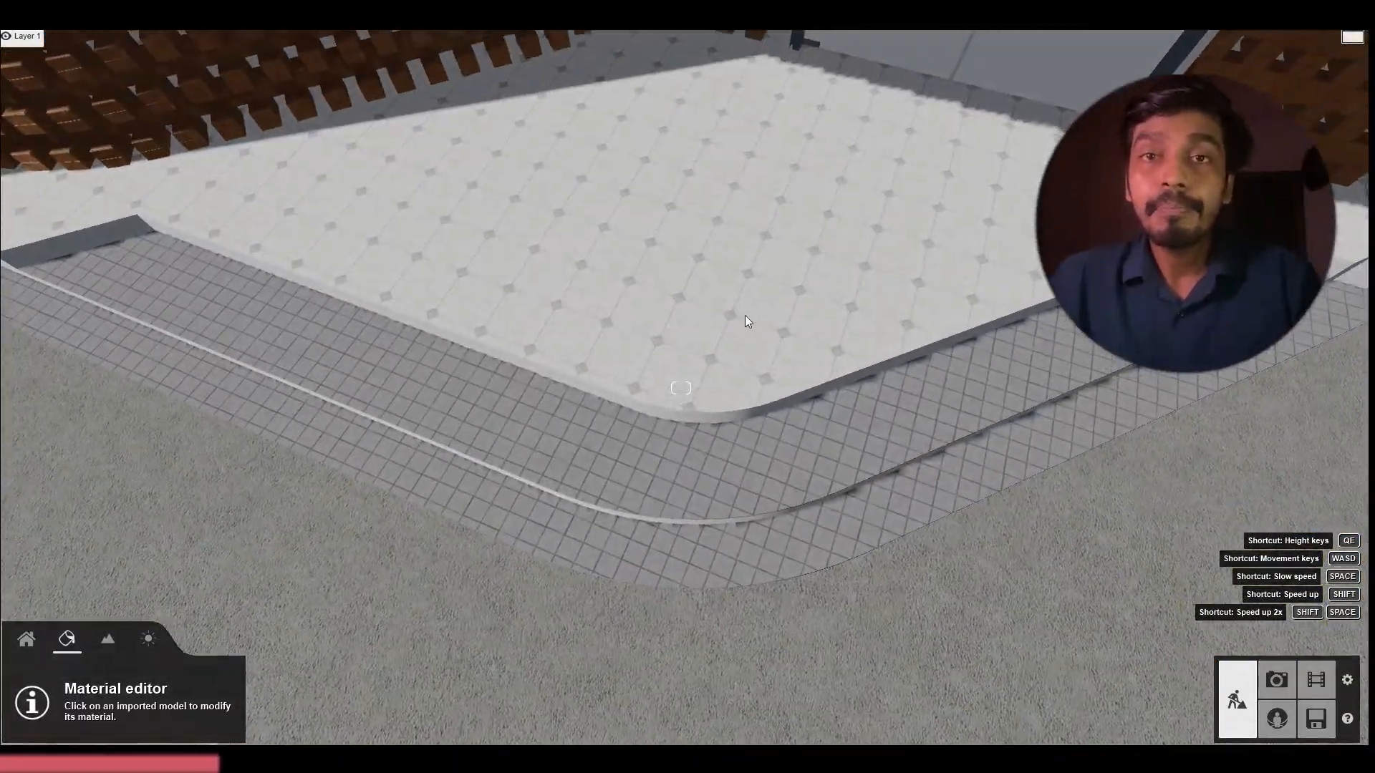
left_click(743, 316)
left_click(89, 179)
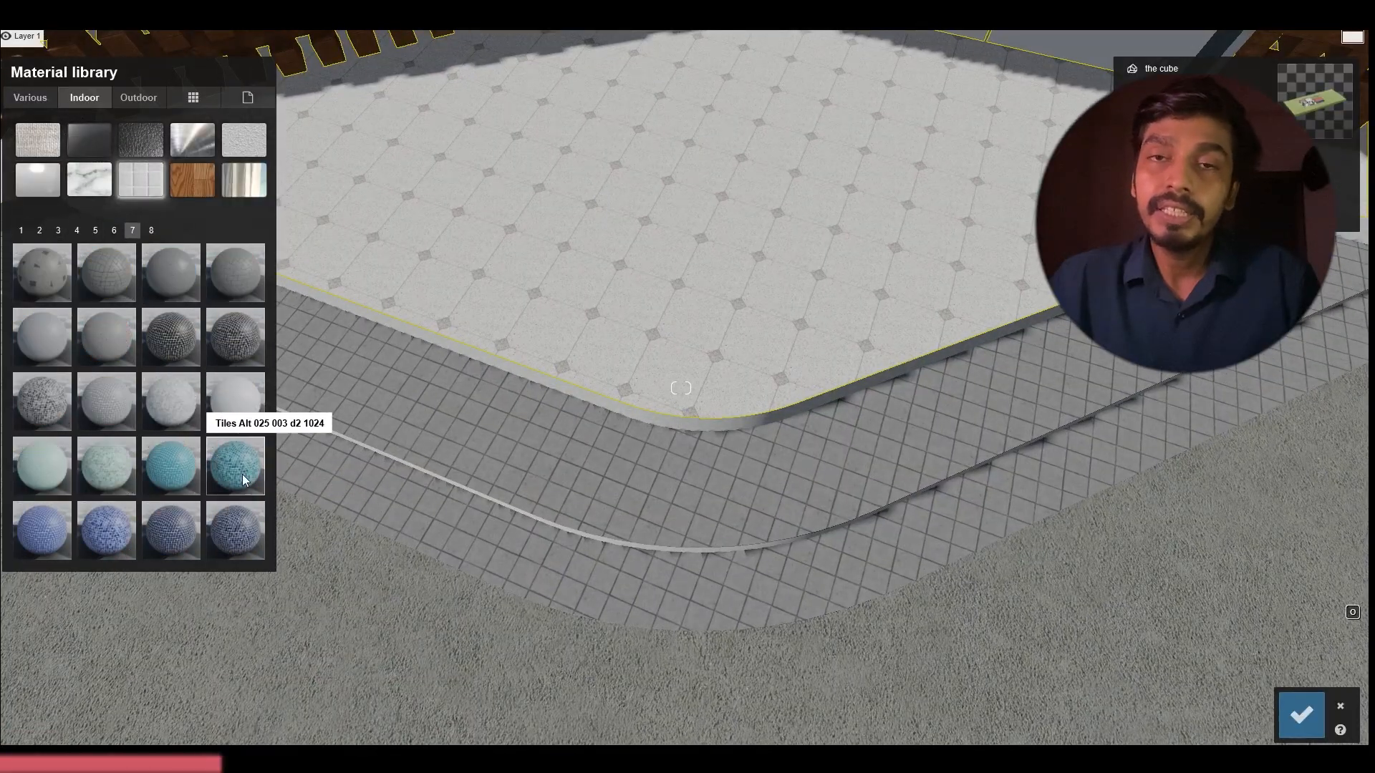
left_click(238, 420)
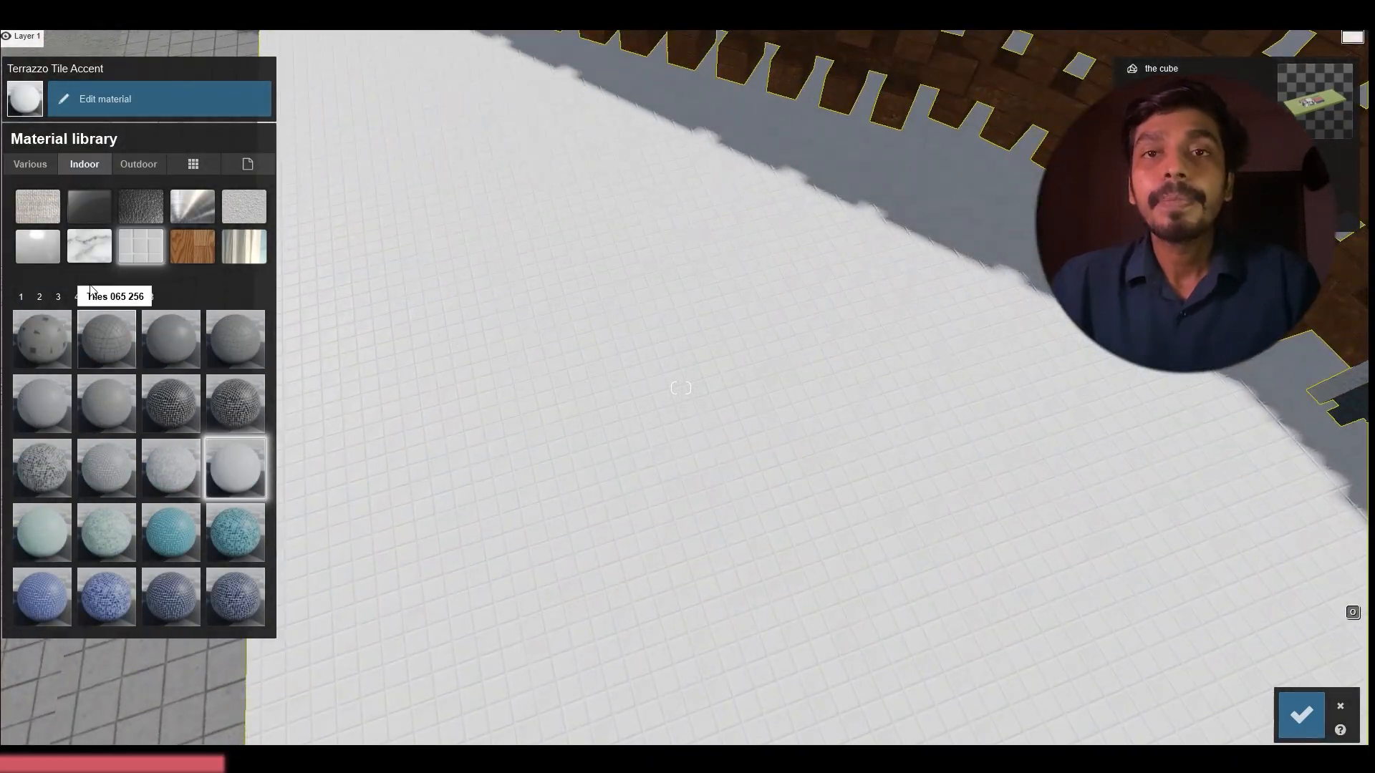
left_click(223, 342)
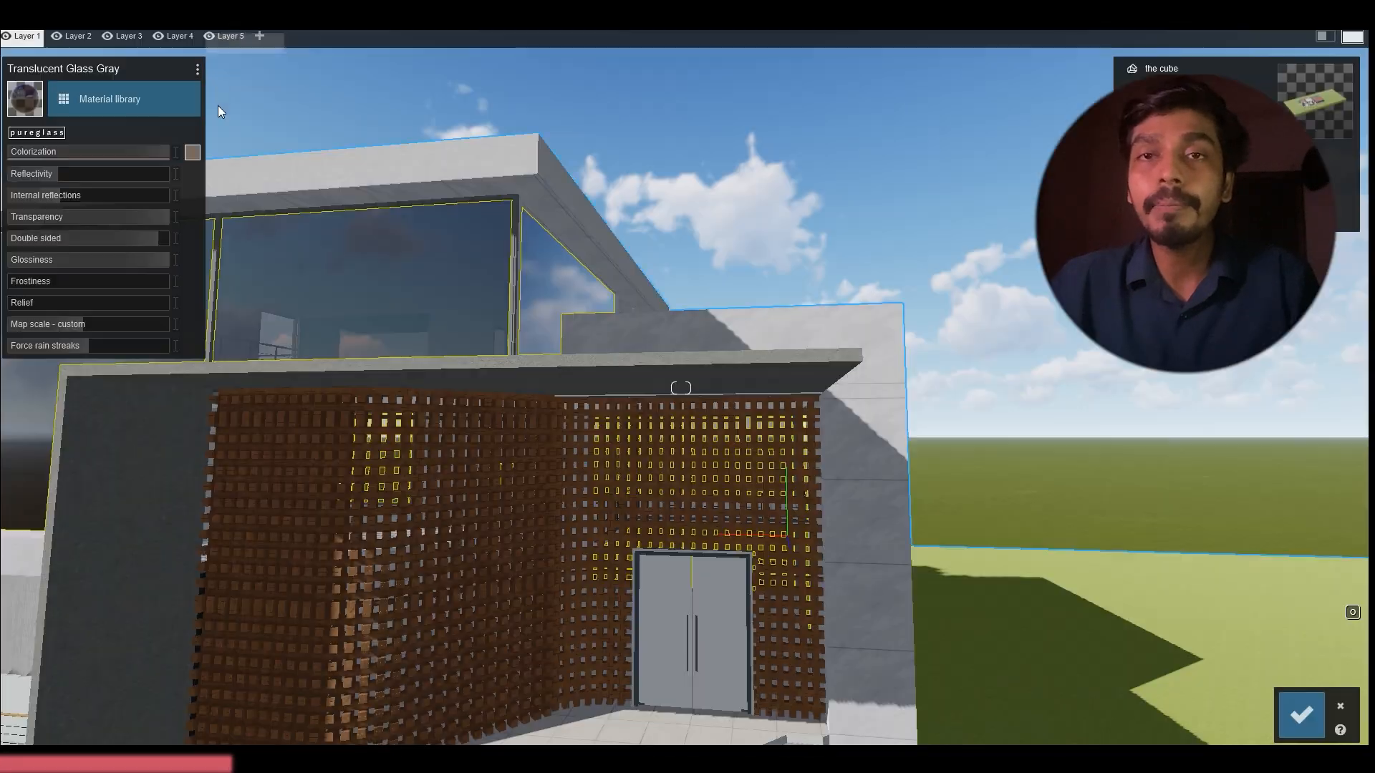
Apply a pureglass material to the entrance door's glass and a concrete material to the house's outer wall
left_click(109, 99)
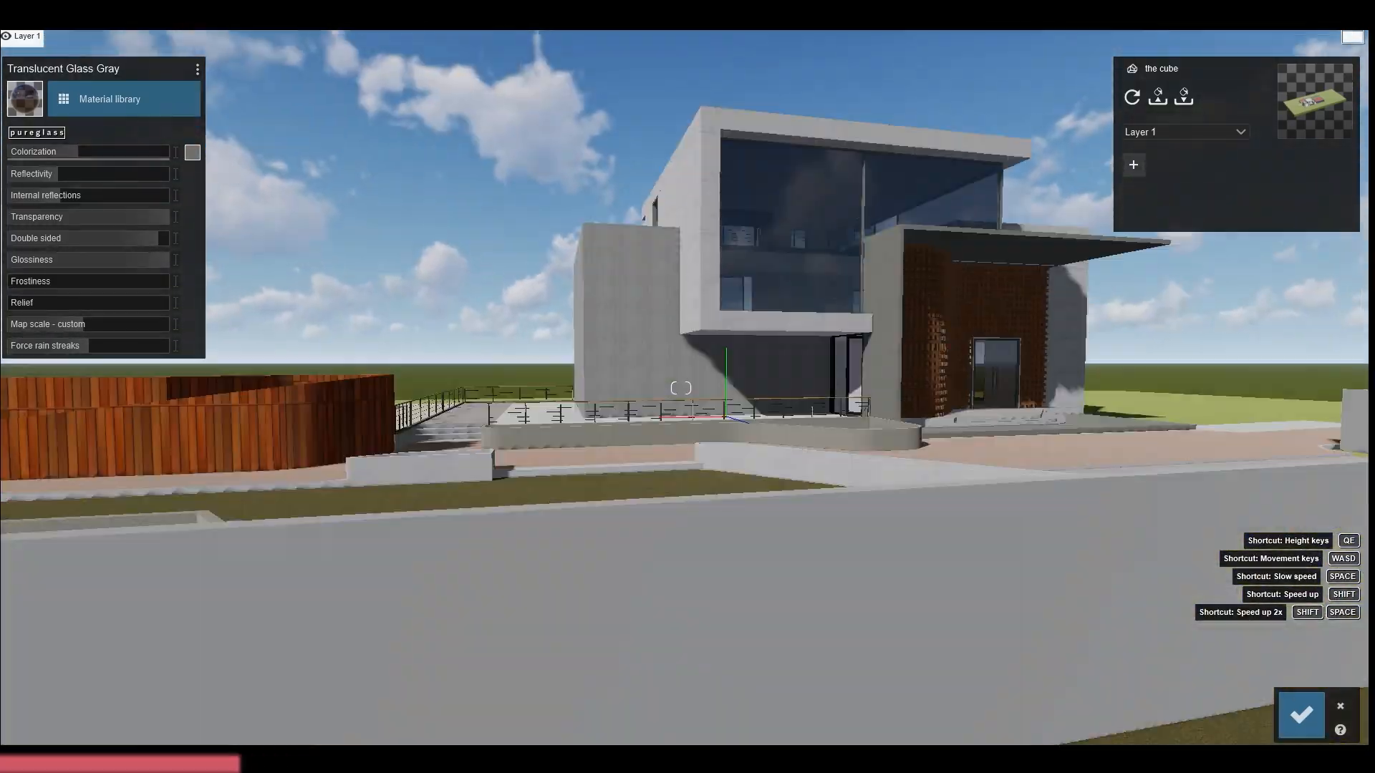
left_click(110, 99)
left_click(113, 129)
left_click(235, 272)
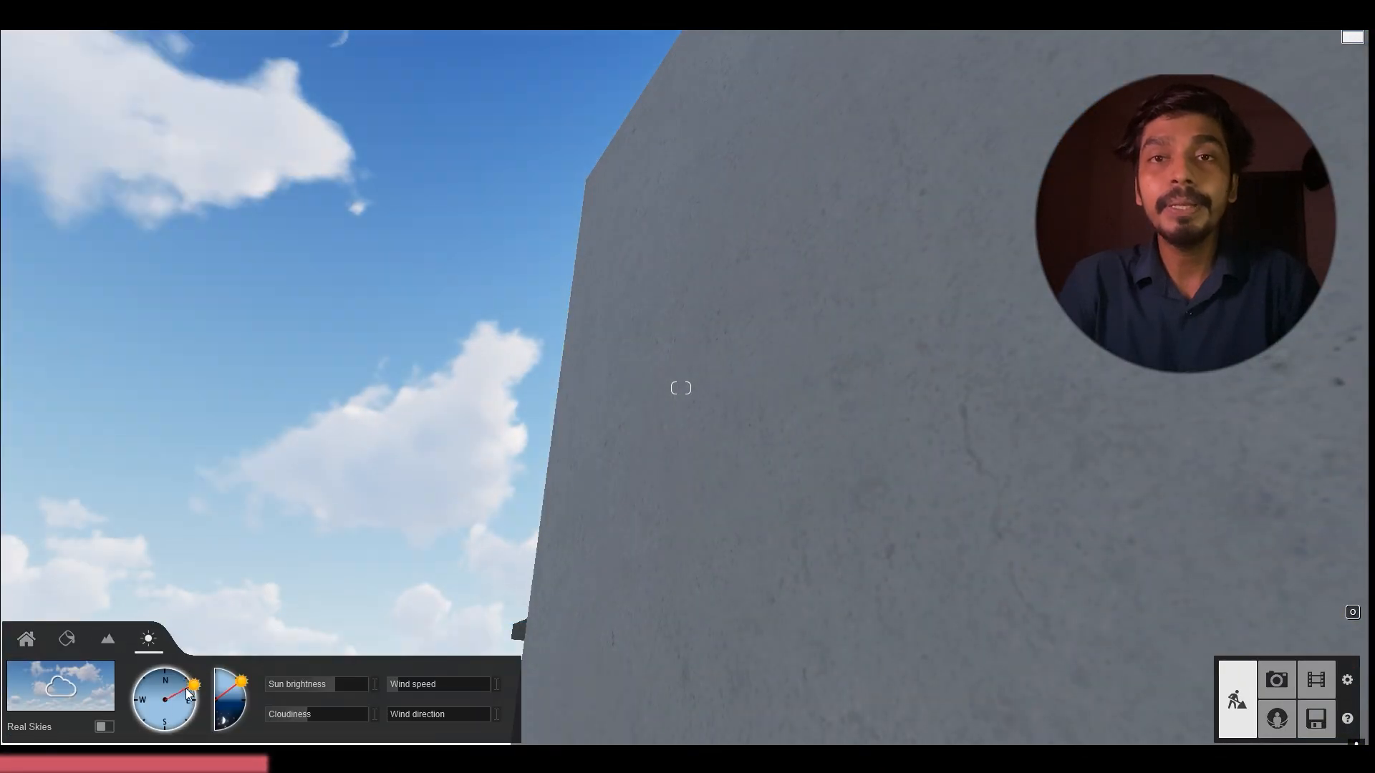
left_click(628, 381)
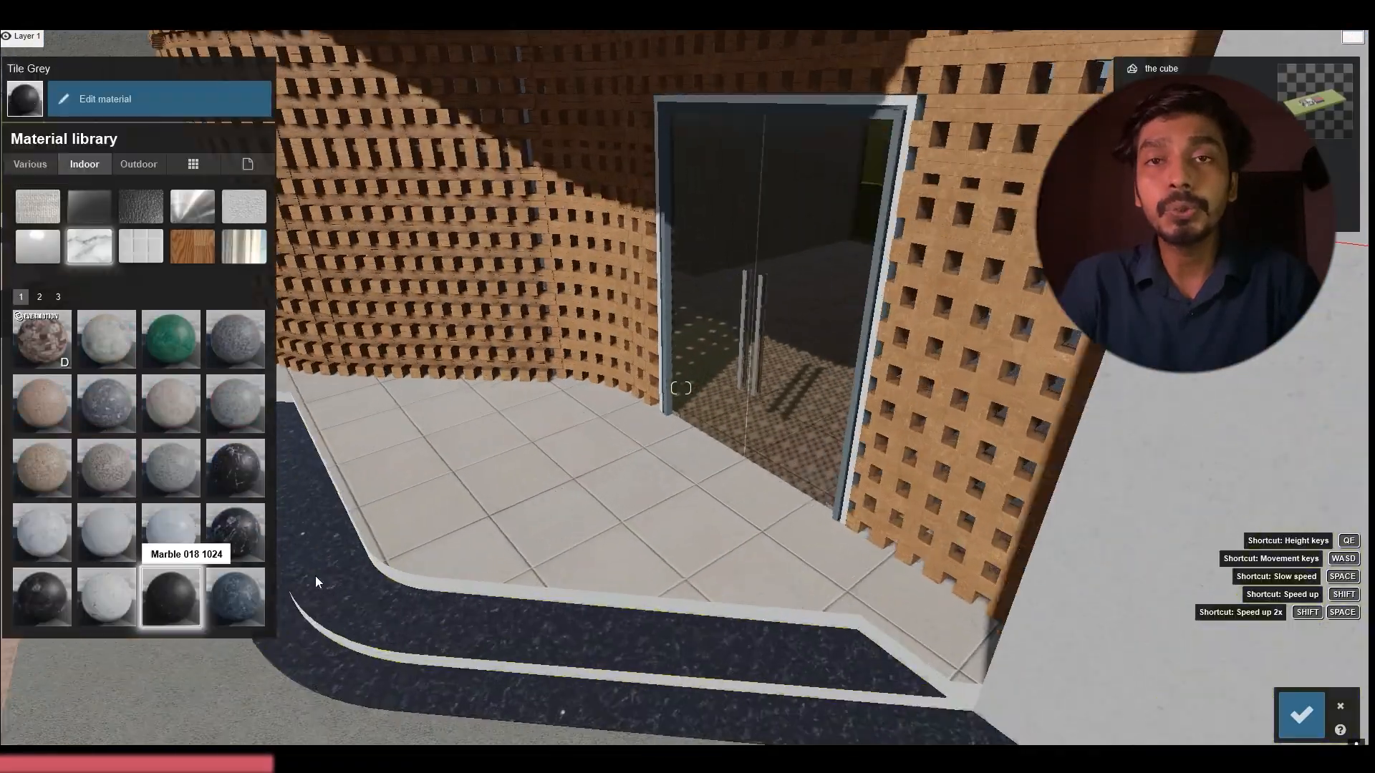
Store an entrance view with 2-Point Perspective enabled in photo slot 11 and a view with adjusted focal length in slot 12
left_click(106, 597)
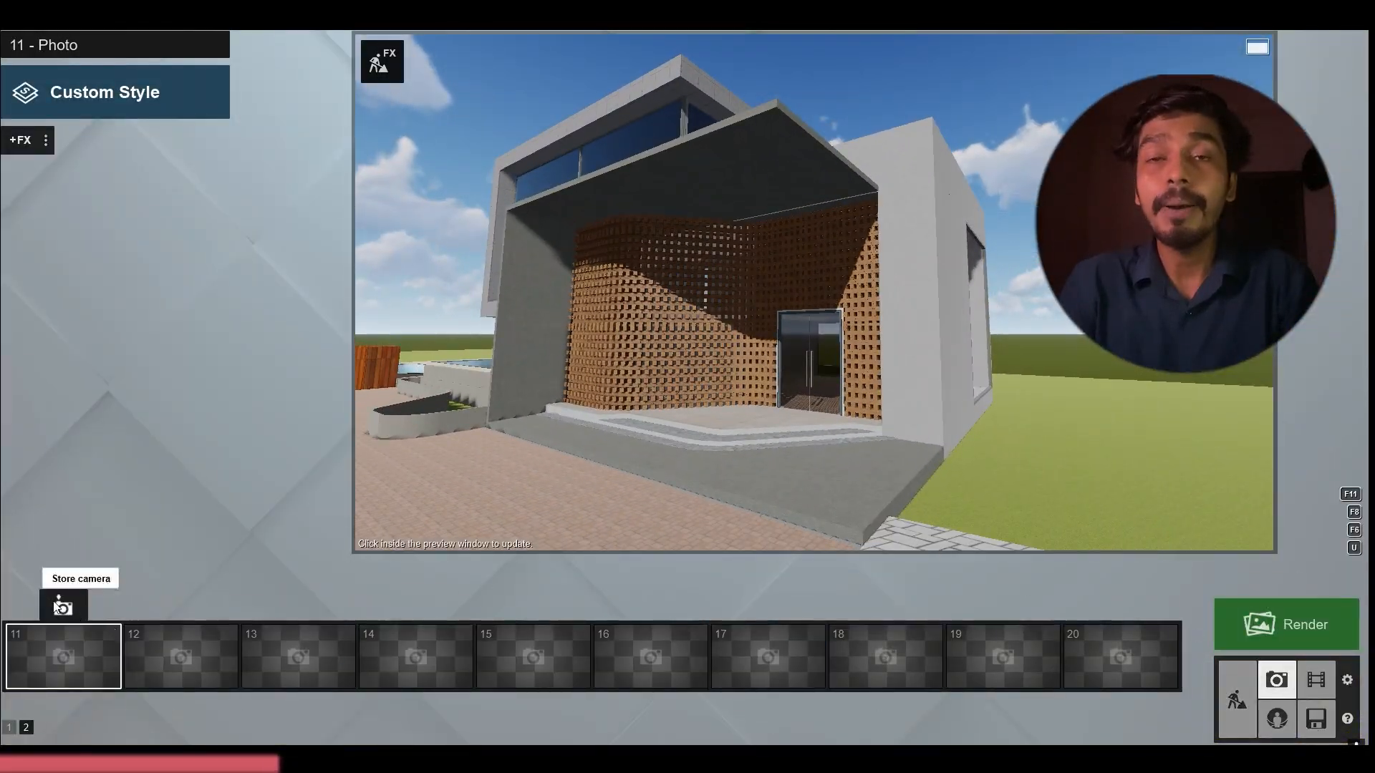
left_click(62, 606)
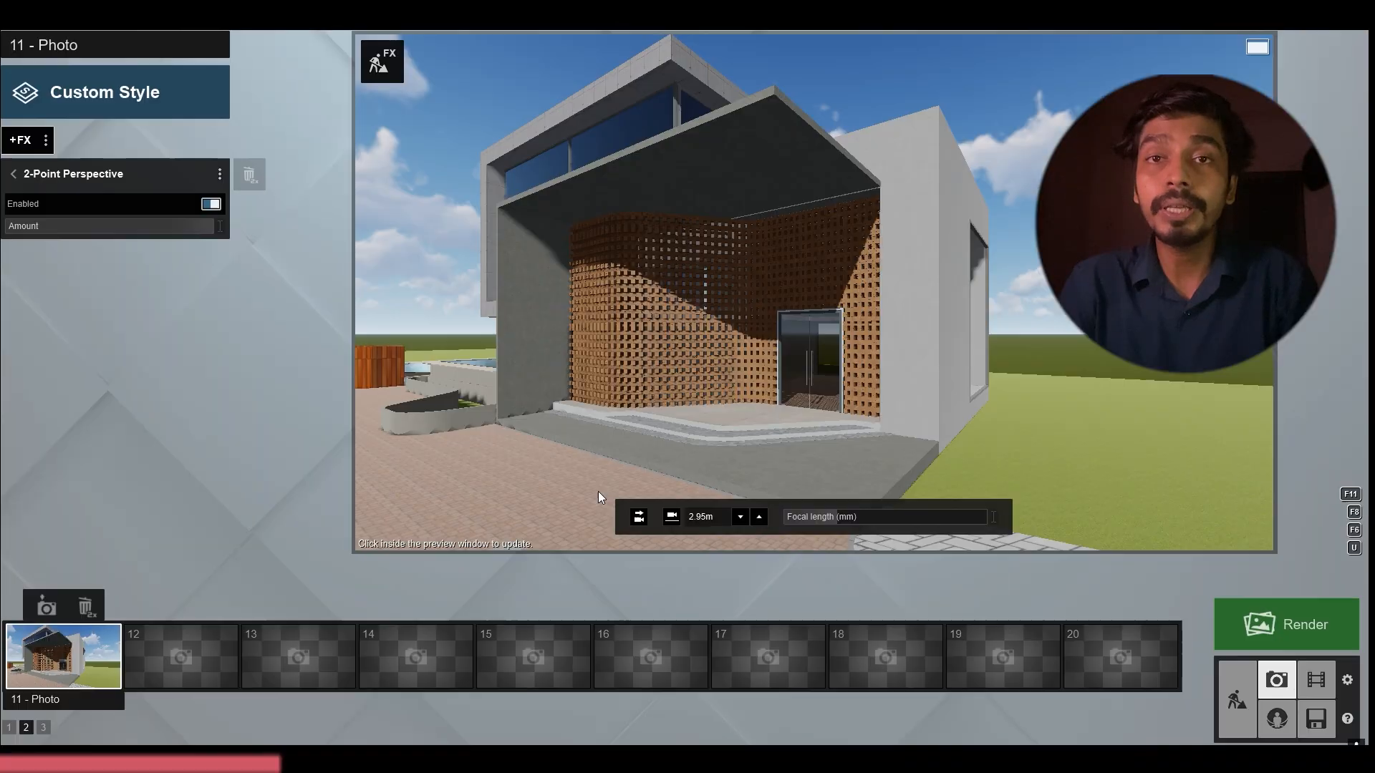
mouse_move(837, 517)
left_mouse_down()
mouse_move(984, 517)
mouse_move(839, 517)
left_mouse_up()
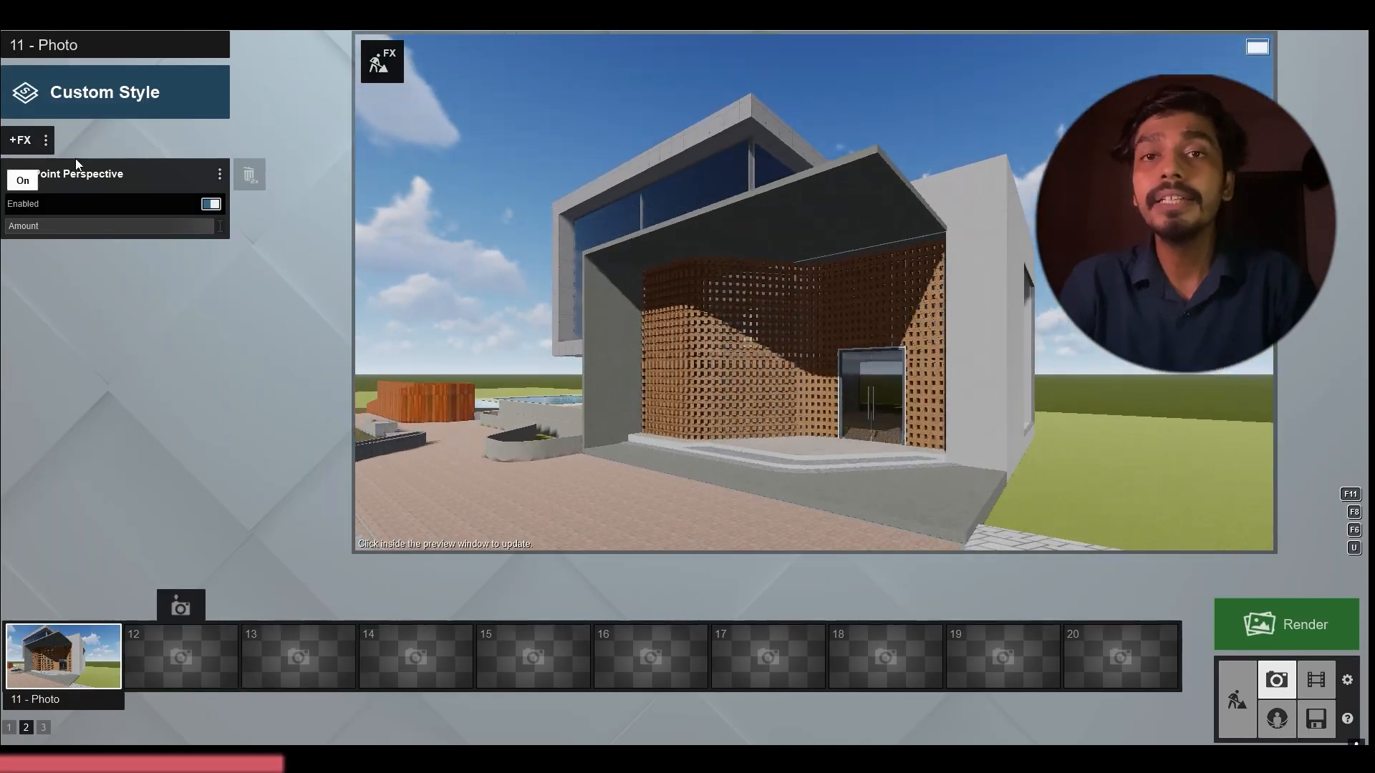
left_click(184, 607)
left_click(93, 648)
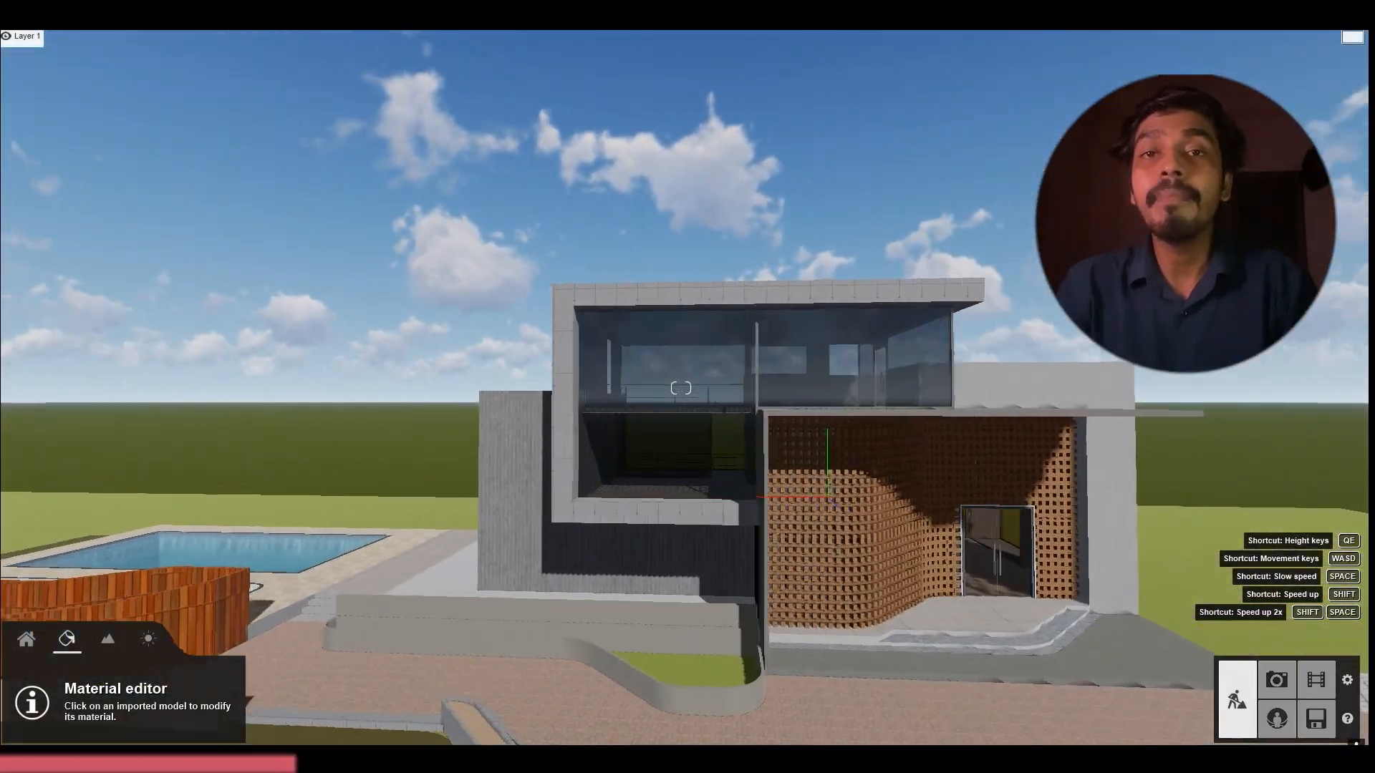
key("d")
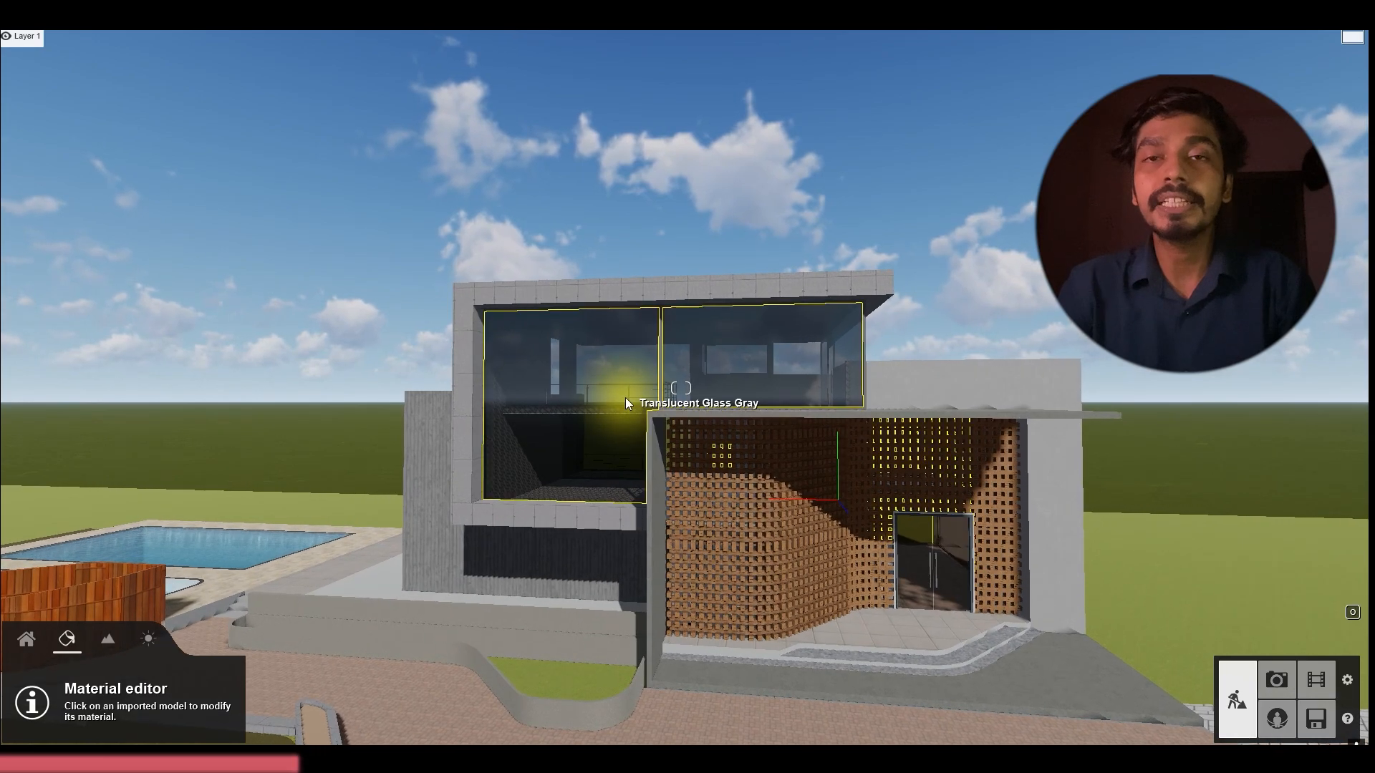
key("a")
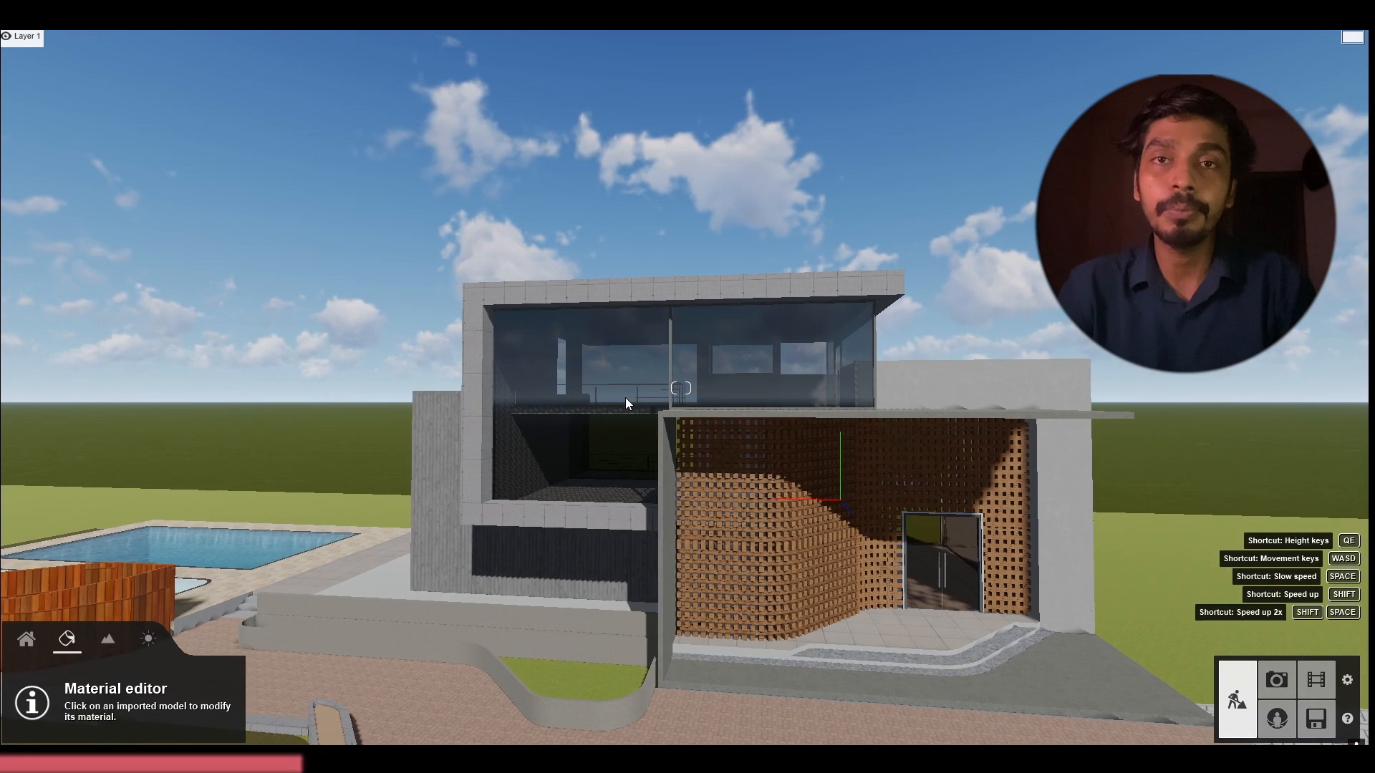
right_click_drag(607, 401, 741, 431)
key("s")
Inspect the house's entrance lattice wall, side walls and low planter walls from several angles
key("s")
key("a")
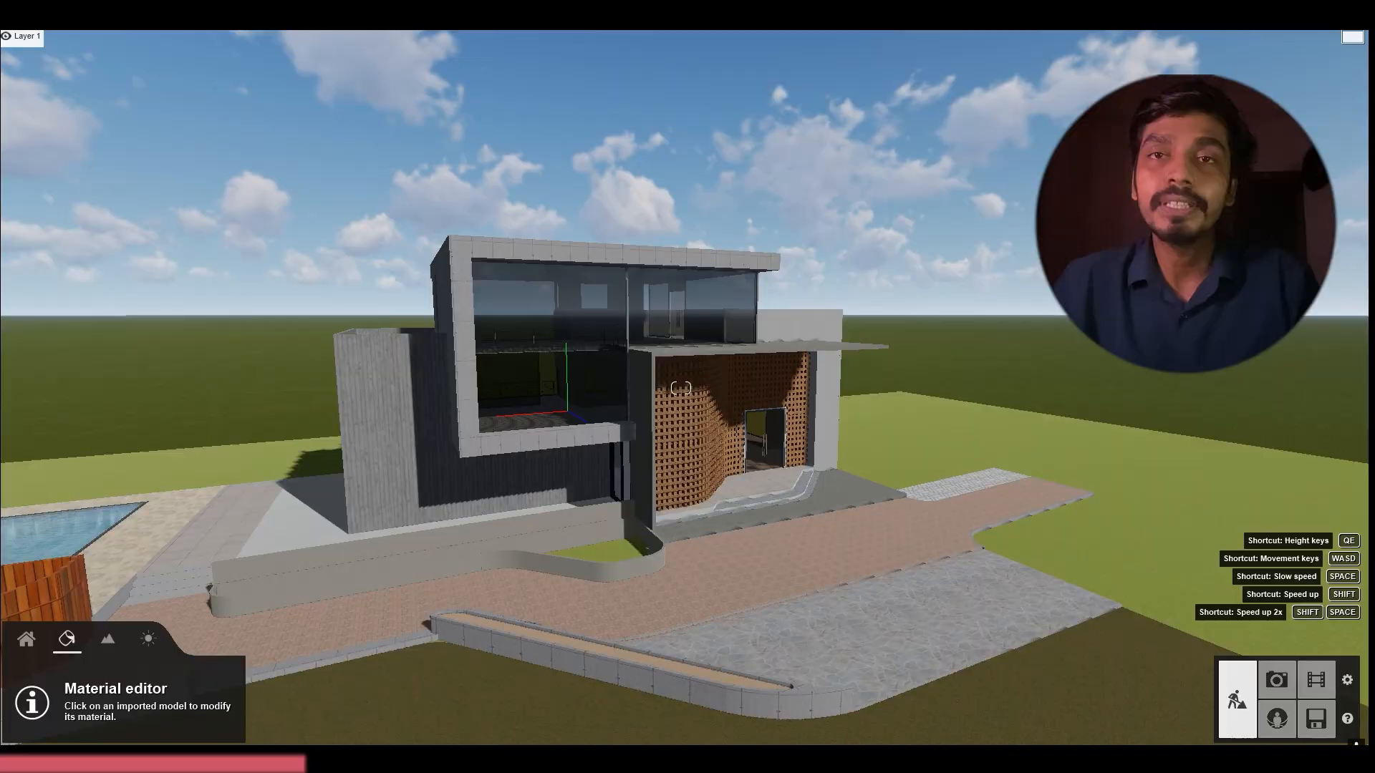
right_click_drag(681, 388, 709, 401)
key("w")
key("w")
key("d")
key("s")
key("a")
key("w")
key("d")
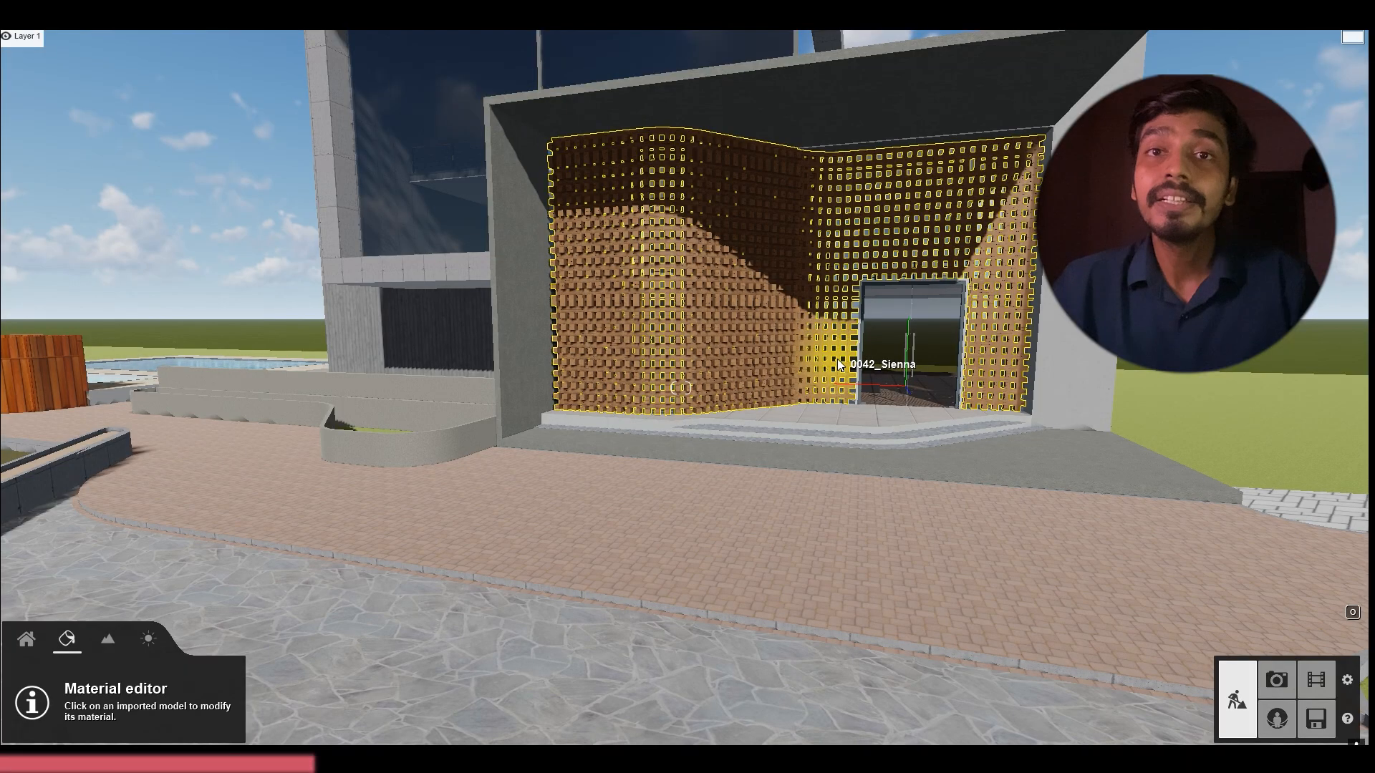
key("s")
right_click_drag(841, 365, 802, 343)
key("w")
key("a")
right_click_drag(957, 439, 1038, 401)
key("w")
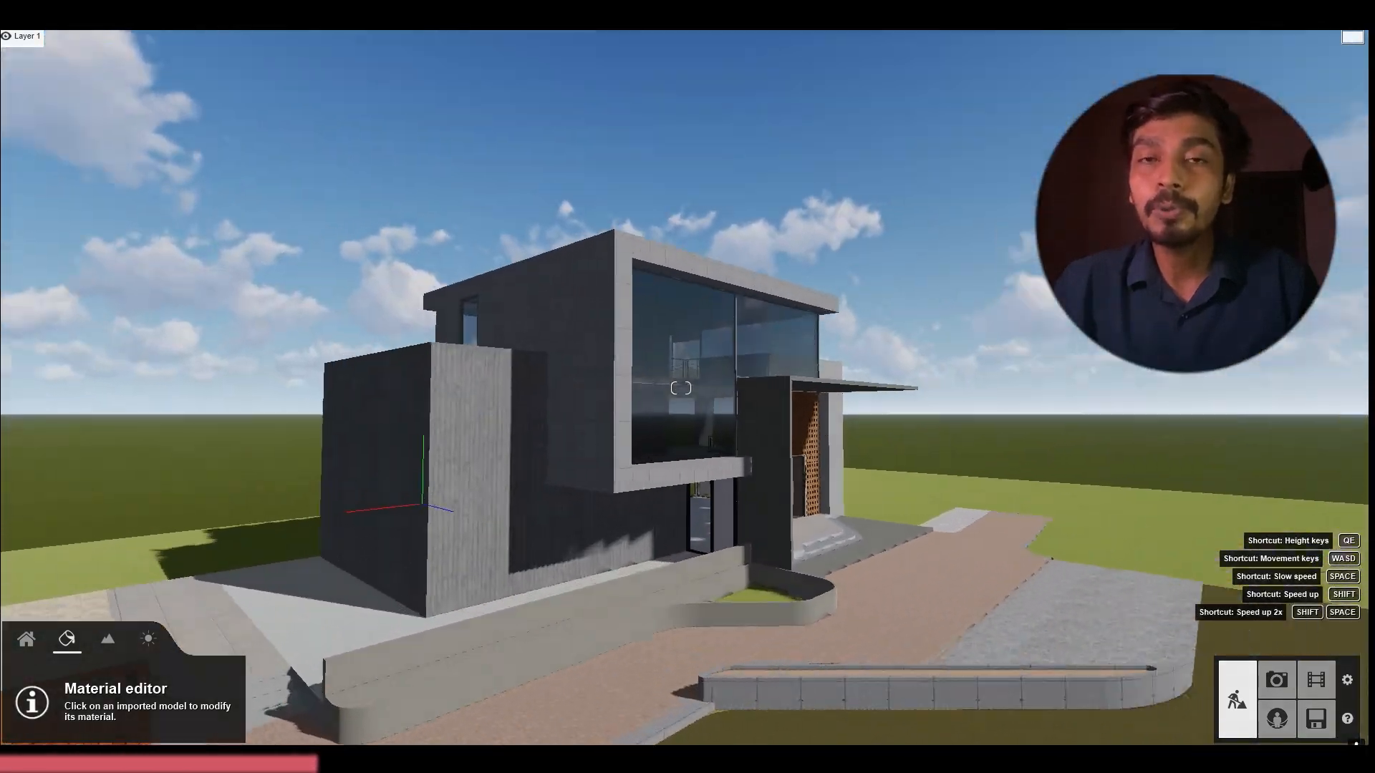
key("a")
right_click_drag(681, 388, 681, 426)
key("d")
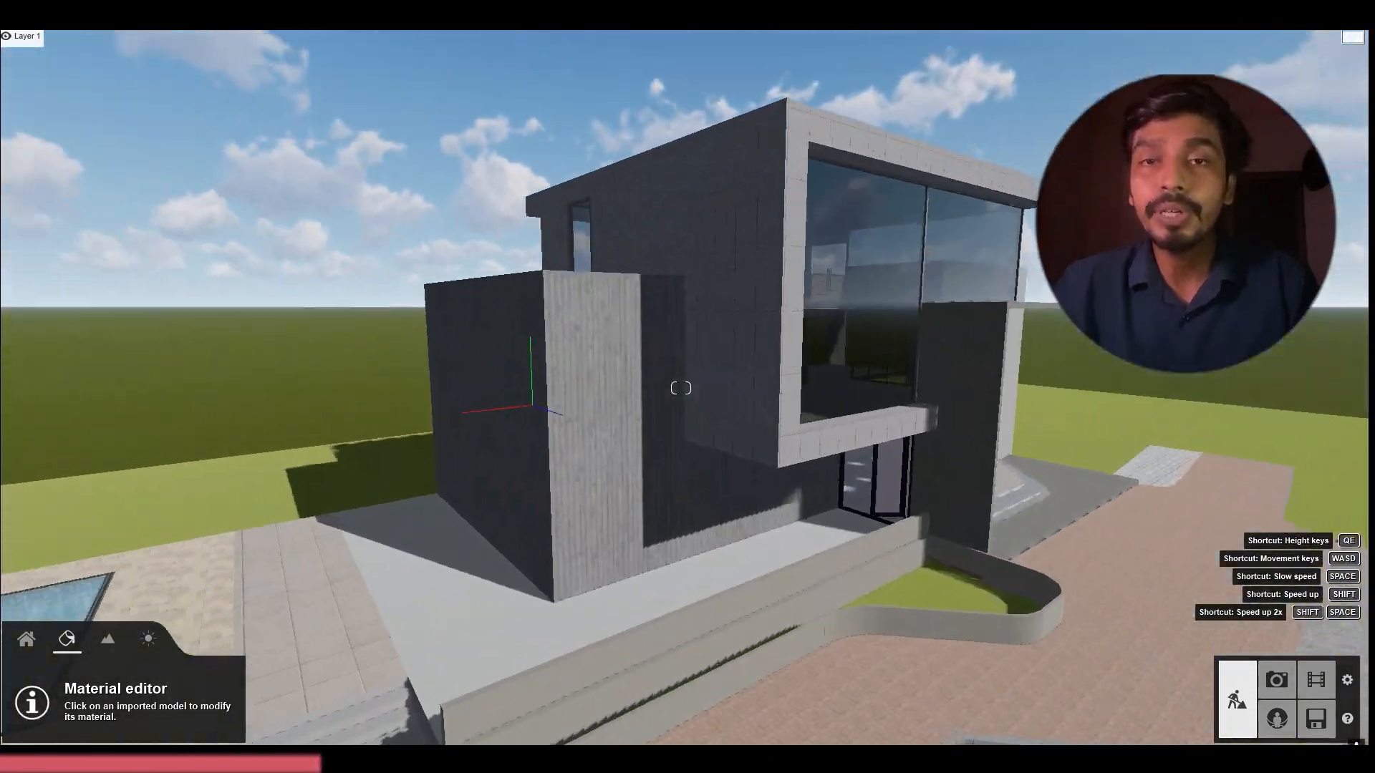
key("s")
Apply a light grey Poliigon stucco from the indoor plaster library to the low planter wall beside the terrace
left_click(943, 574)
left_click(84, 97)
key("d")
right_click_drag(923, 608, 1046, 644)
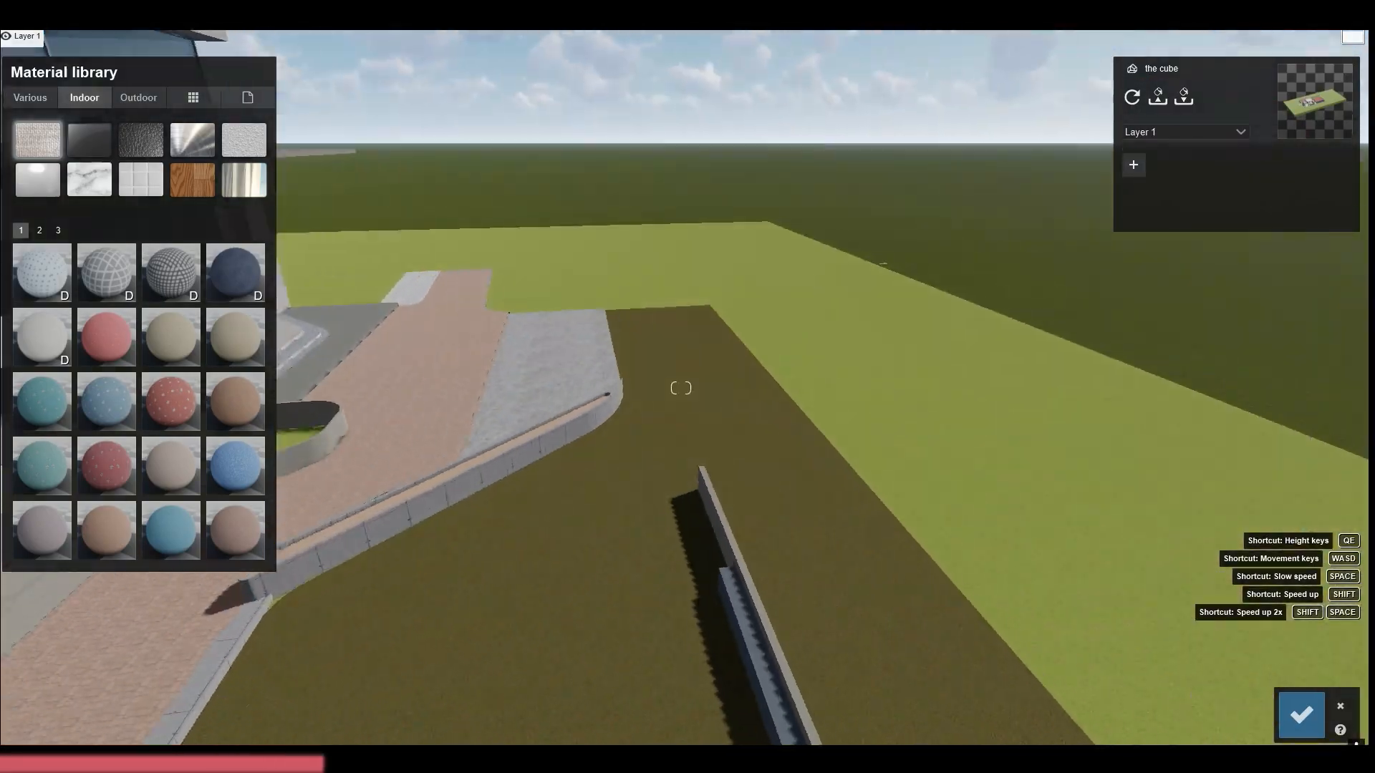
right_click_drag(681, 388, 466, 557)
left_click(794, 232)
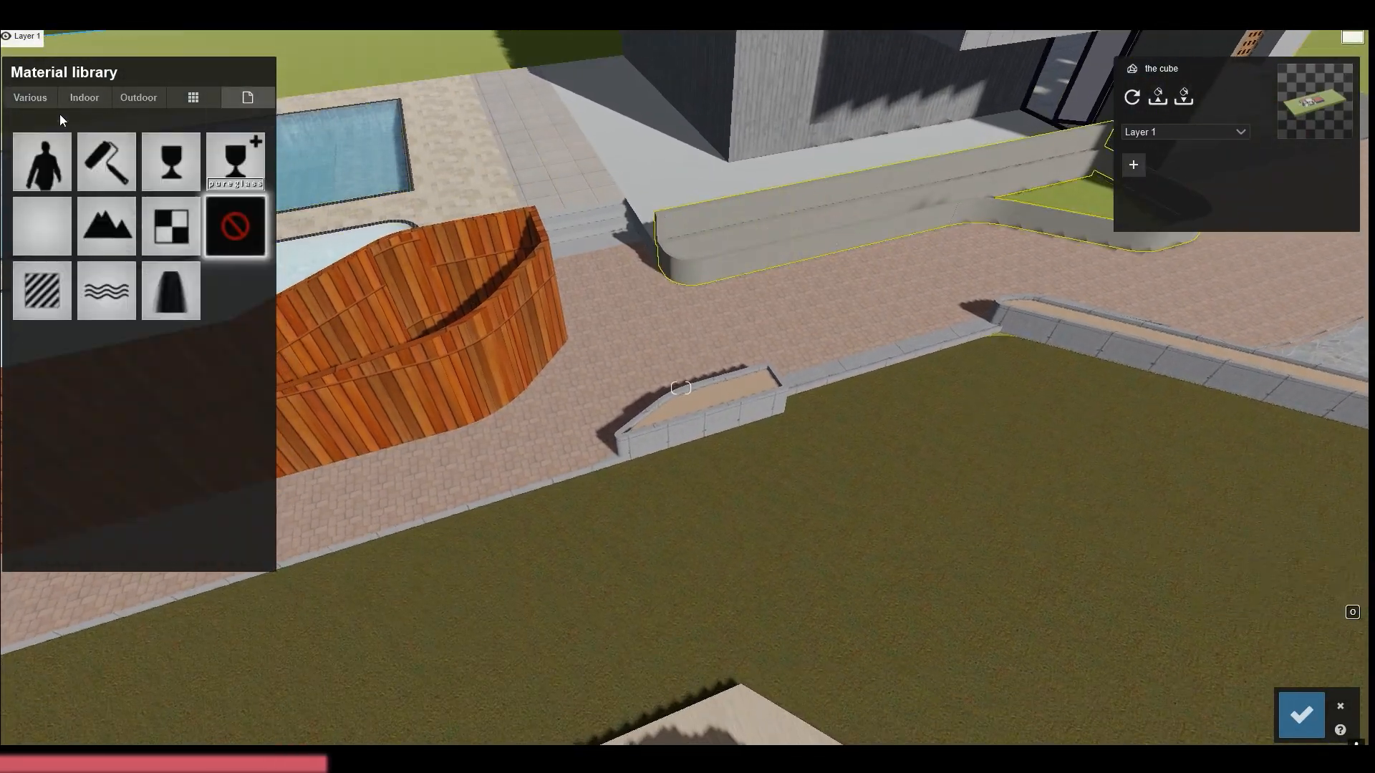
left_click(84, 97)
left_click(186, 456)
right_click_drag(459, 487, 663, 325)
key("w")
key("a")
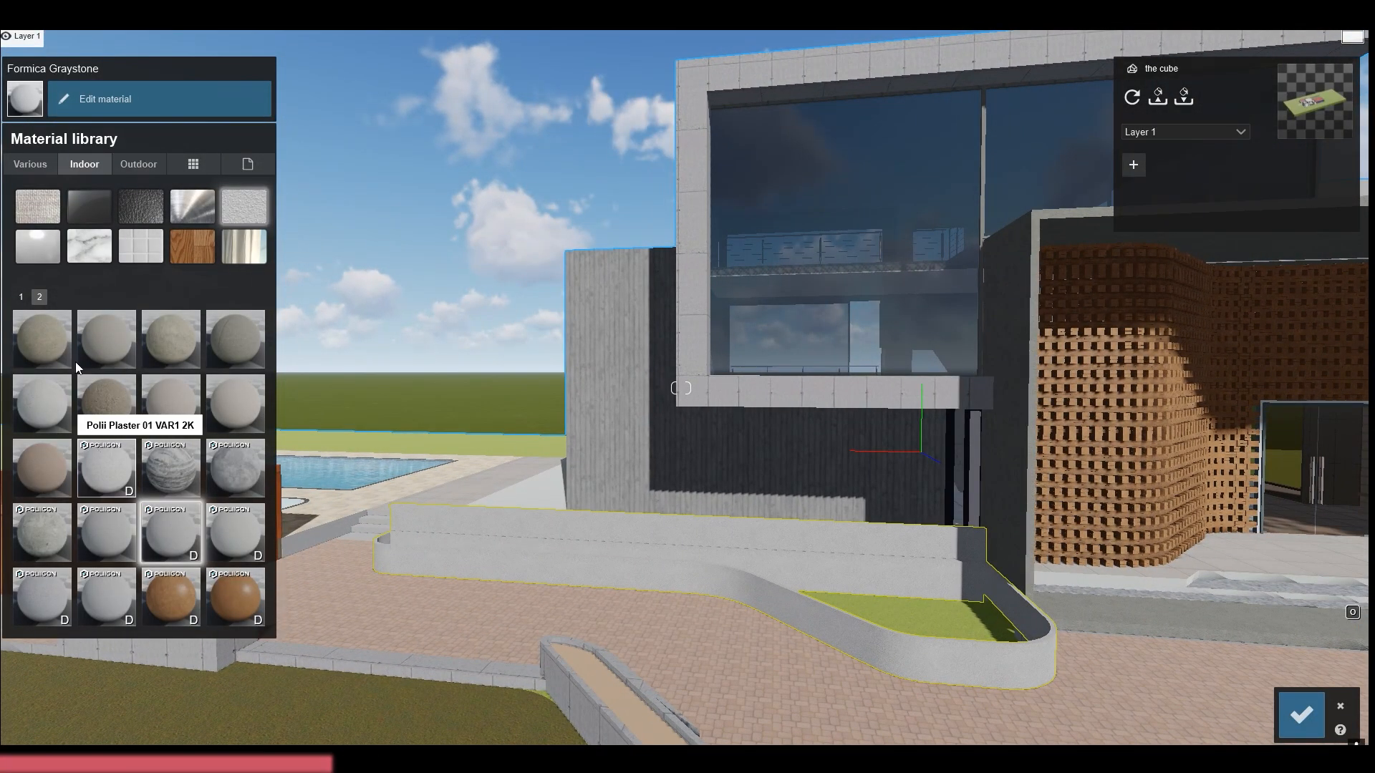
Try alternative plaster and stucco finishes on the low planter wall, including Plaster 022 1024 and Polii Stucco 04 2k
left_click(113, 338)
key("w")
left_click(108, 475)
key("s")
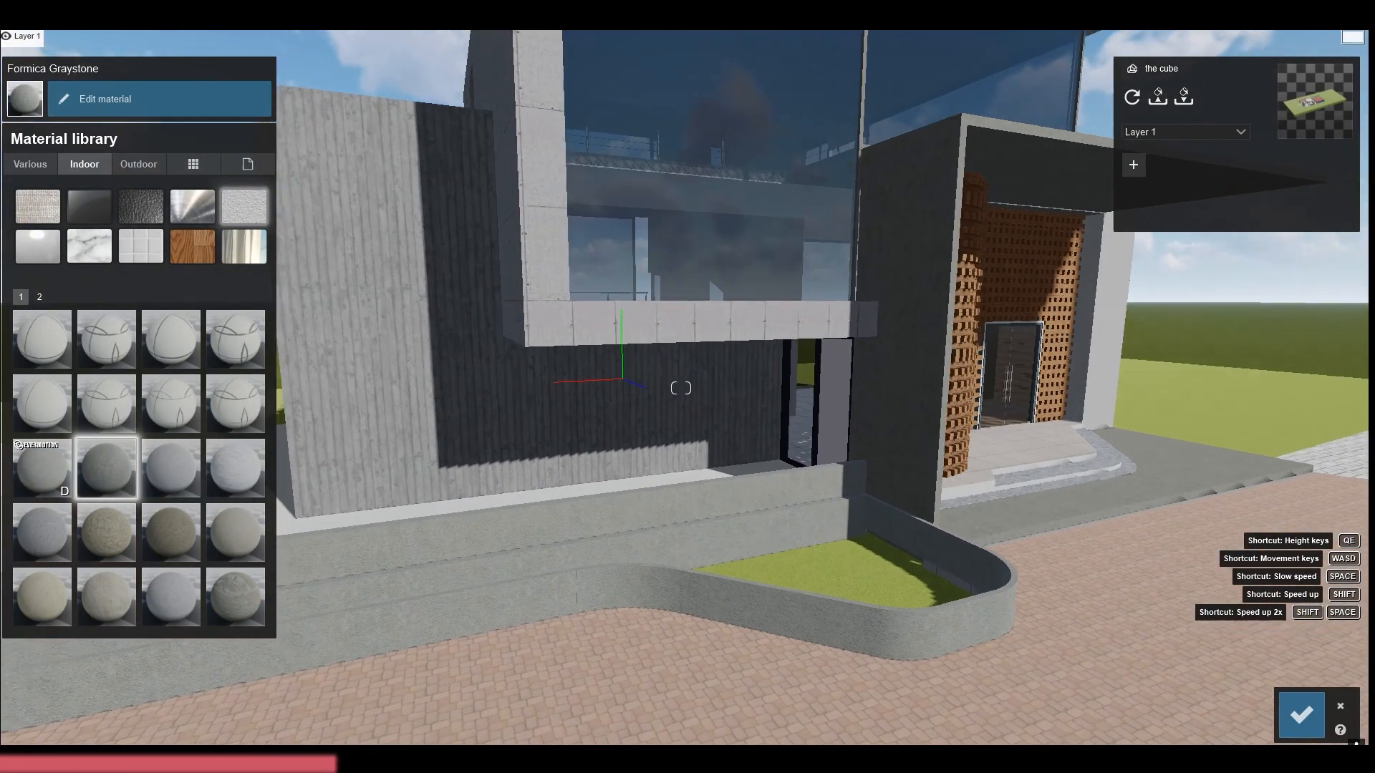
left_click(184, 600)
key("a")
left_click(107, 98)
left_click(172, 599)
left_click(226, 531)
key("a")
left_click(40, 296)
left_click(226, 538)
key("a")
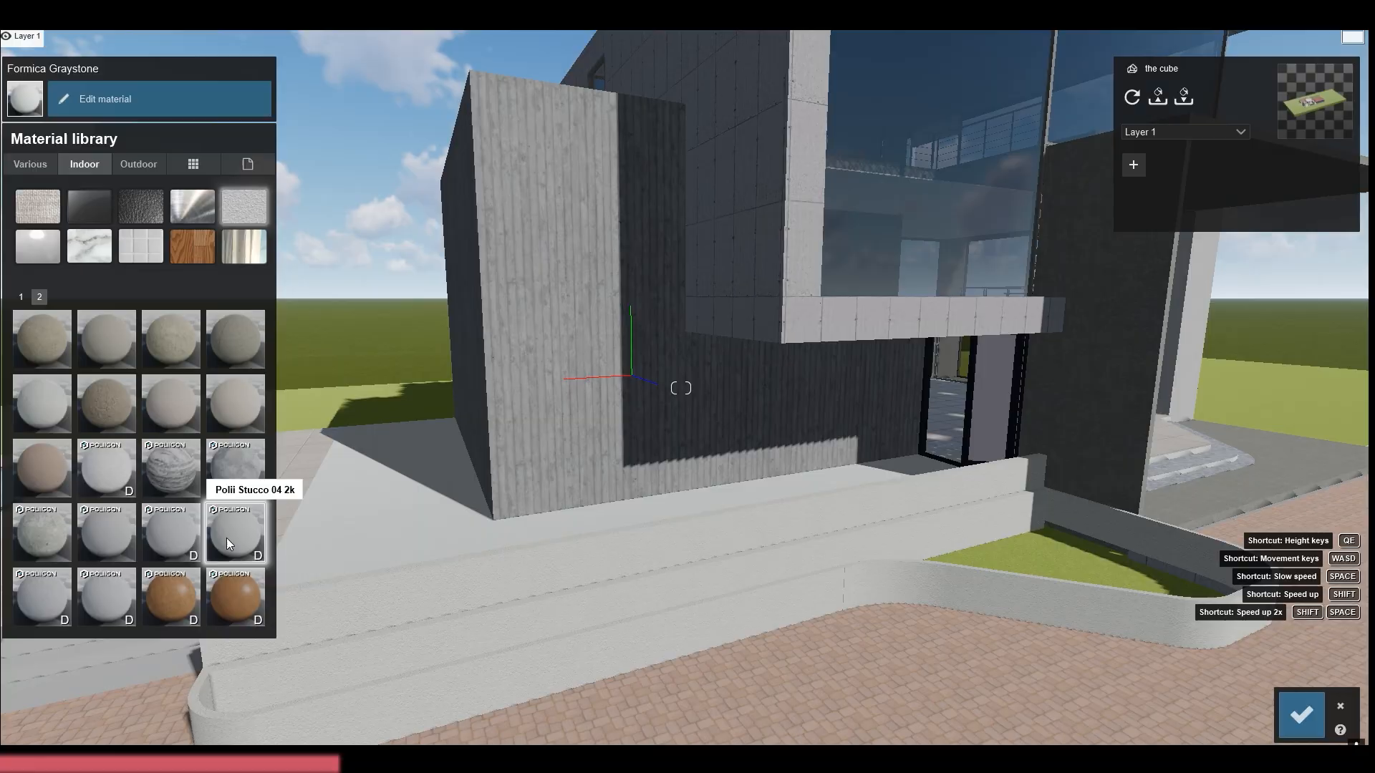
left_click(108, 599)
left_click(229, 345)
Reapply the smooth light grey Poliigon stucco to the low planter wall and save the material changes
left_click(170, 535)
left_click(107, 99)
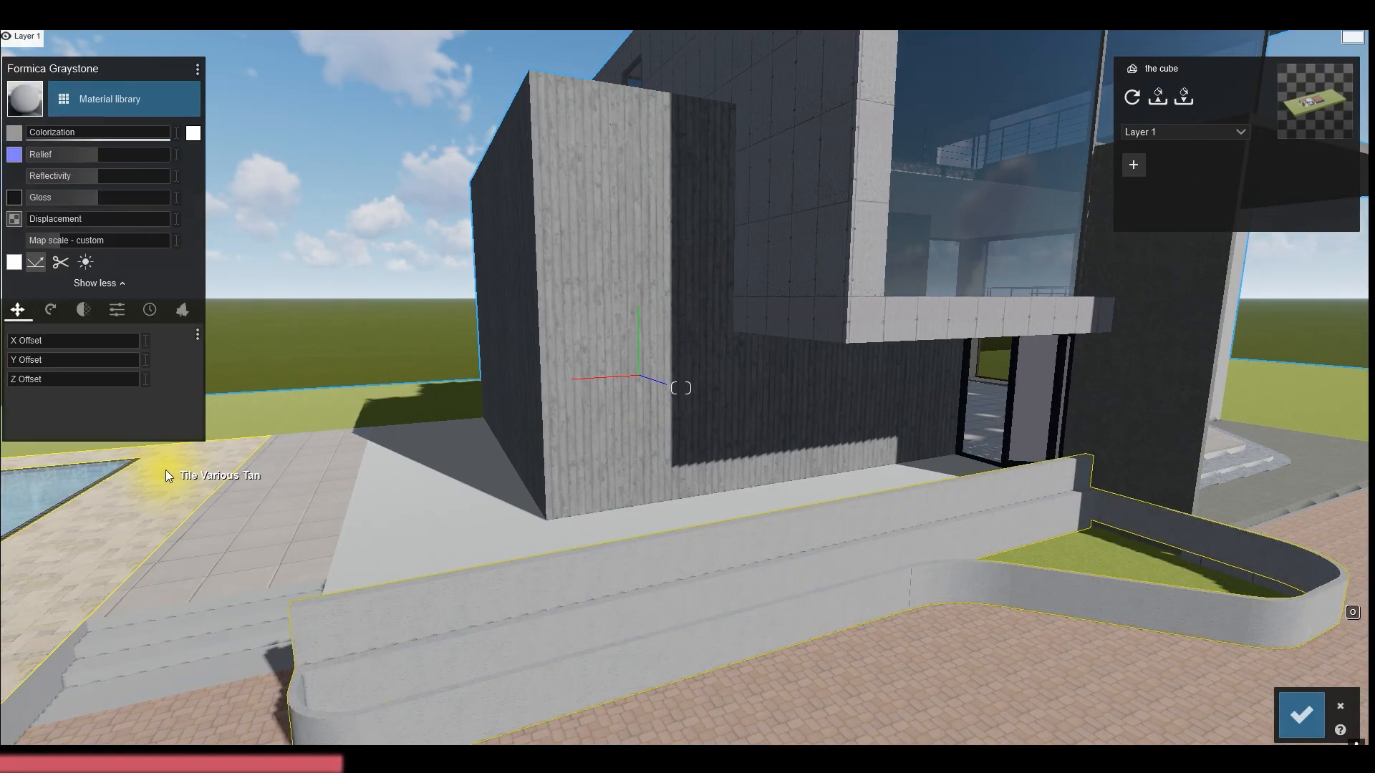
key("a")
right_click_drag(165, 470, 300, 469)
left_click(1301, 714)
Replace the driveway's Pavers Modular Brick material with a grey Poliigon stone paver from the outdoor library
key("s")
key("w")
right_click_drag(680, 388, 681, 494)
key("d")
left_click(681, 387)
left_click(136, 99)
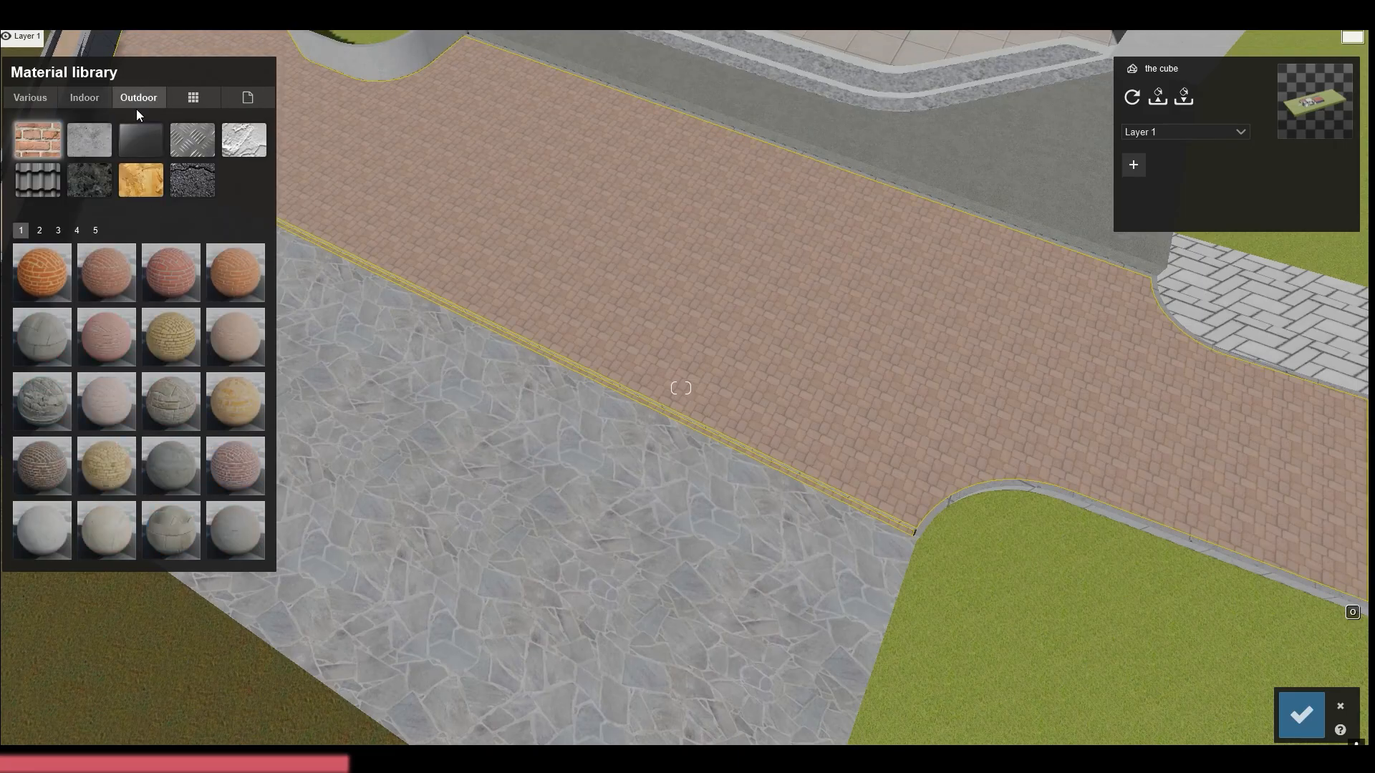
left_click(90, 179)
left_click(39, 230)
left_click(106, 531)
right_click_drag(680, 388, 666, 179)
key("s")
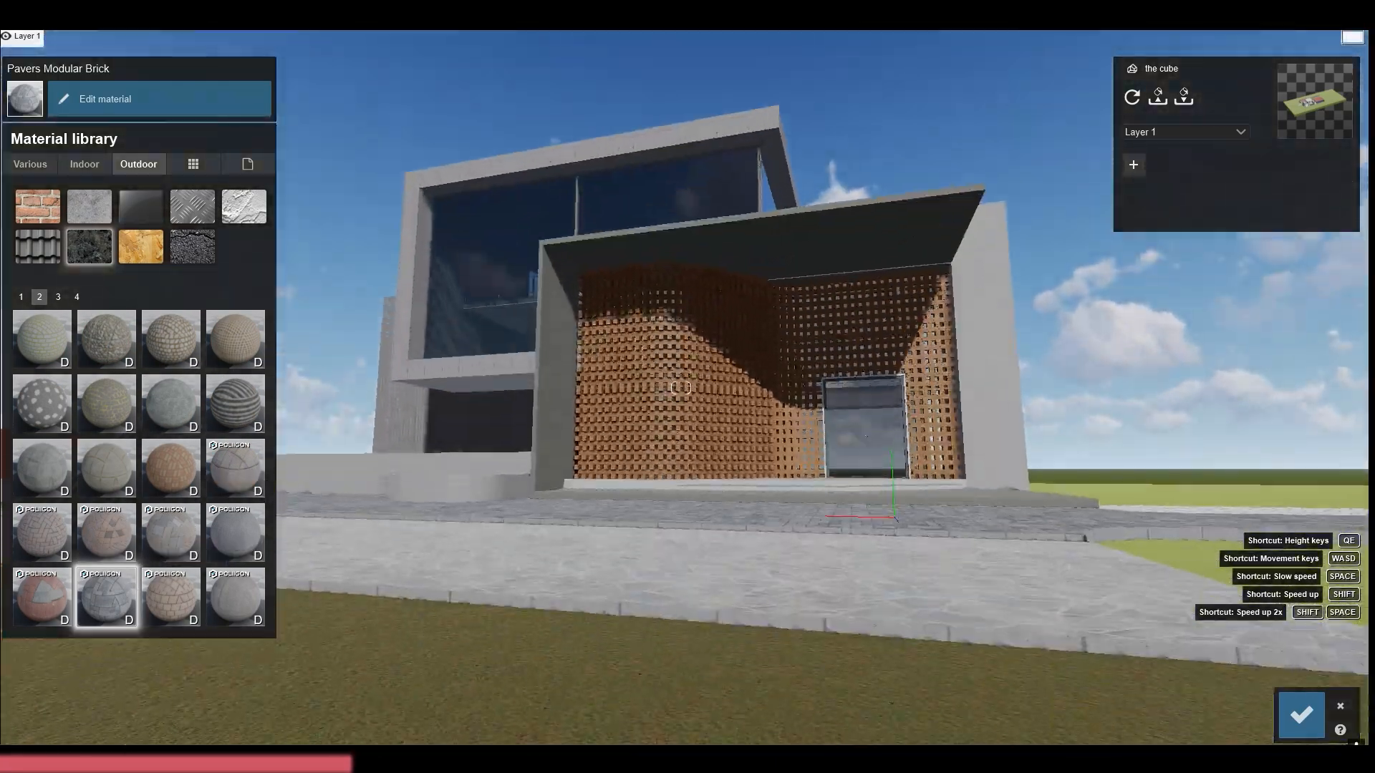
Compare other Poliigon pavers on the driveway, apply the brownish rectangular one and save the material
key("w")
right_click_drag(681, 388, 630, 308)
left_click(100, 536)
key("s")
left_click(193, 603)
key("s")
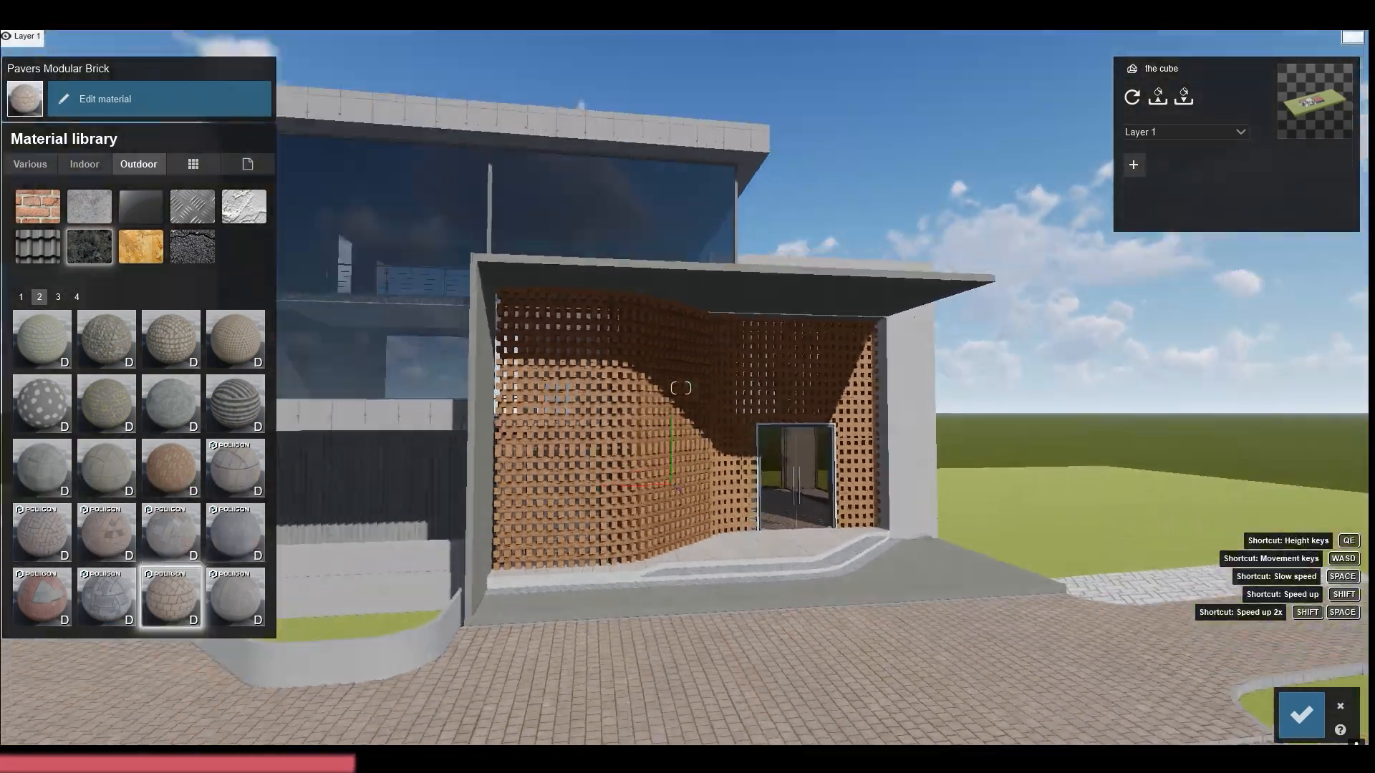
key("w")
right_click_drag(681, 387, 916, 394)
key("a")
left_click(1301, 714)
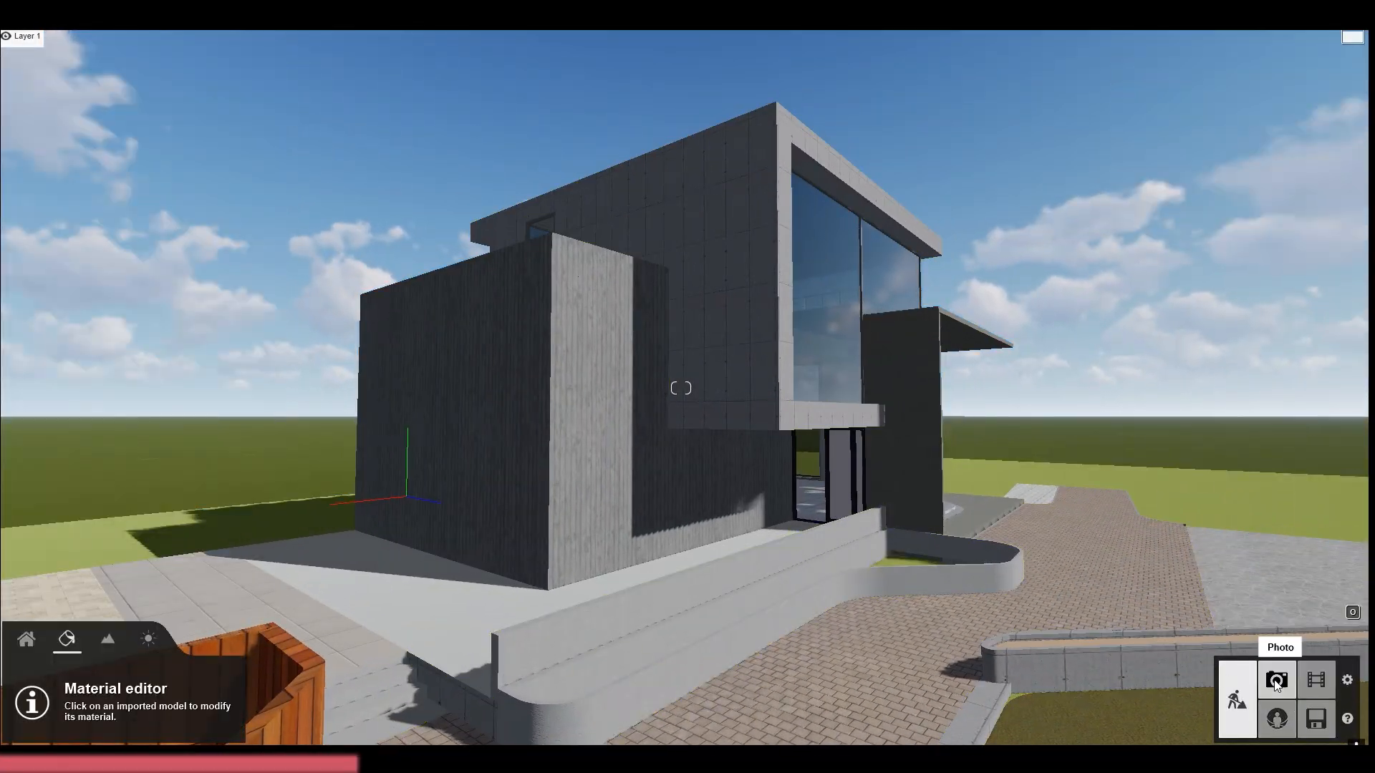
Check the house views in photo slots 11, 12 and 13, and return to build mode
left_click(1276, 680)
left_click(78, 650)
left_click(181, 655)
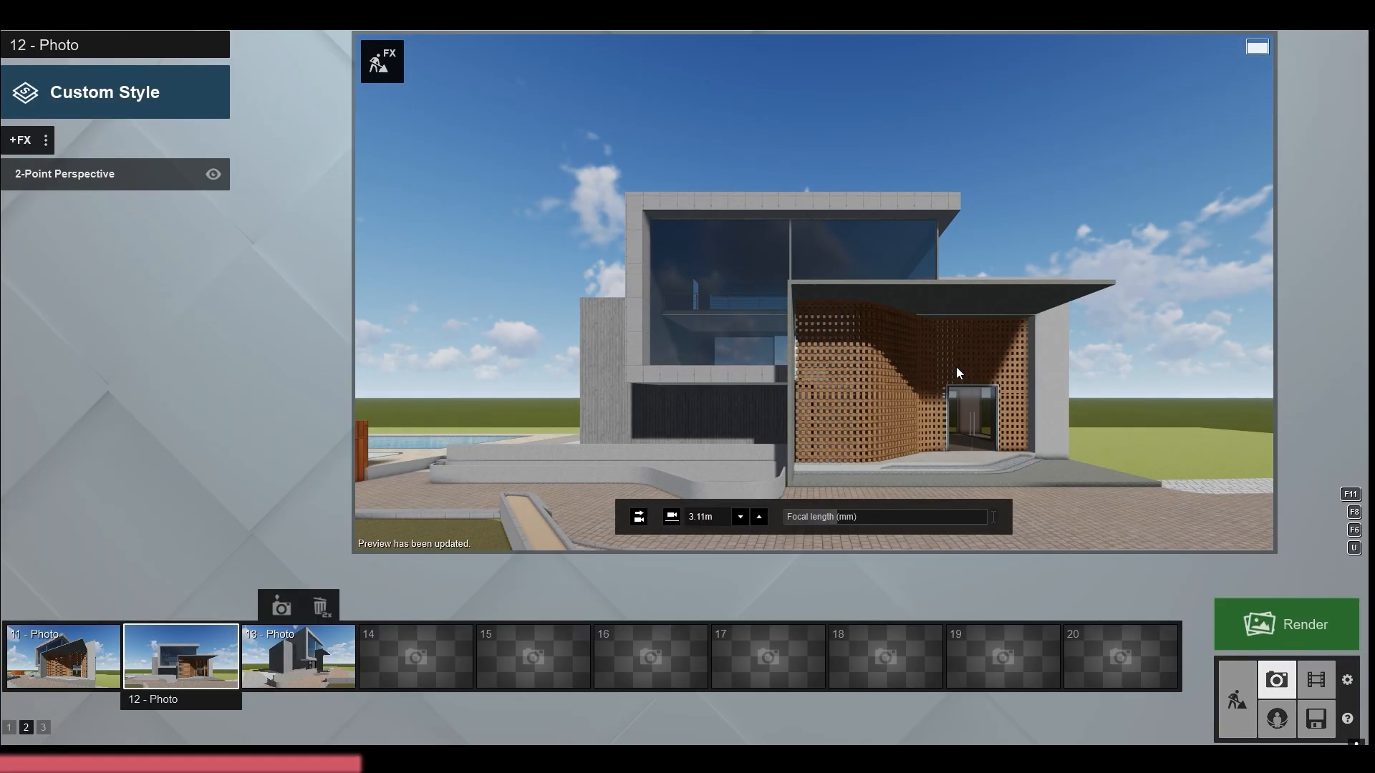
left_click(297, 656)
left_click(1237, 699)
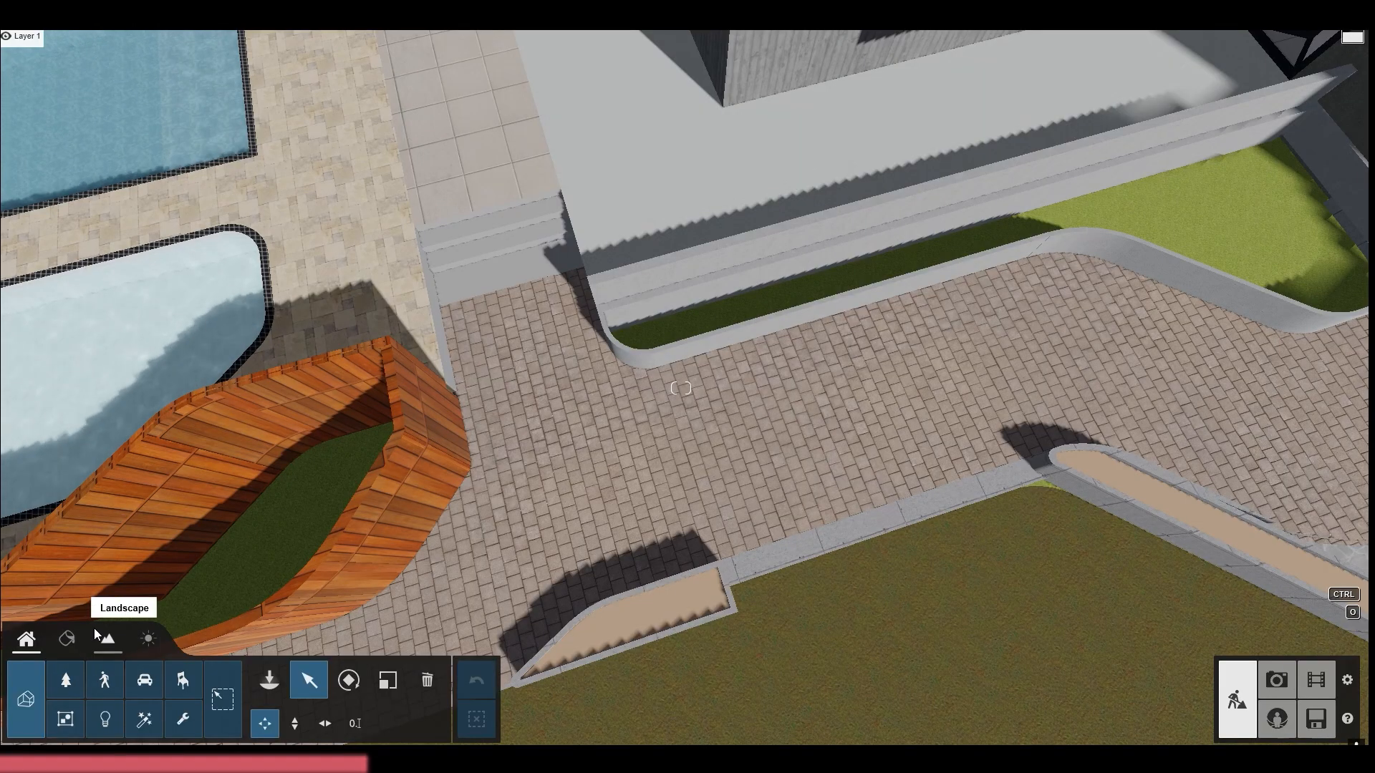
Place an American Elm beside the house and several AlmondTree XL1 RT trees behind it
left_click(66, 680)
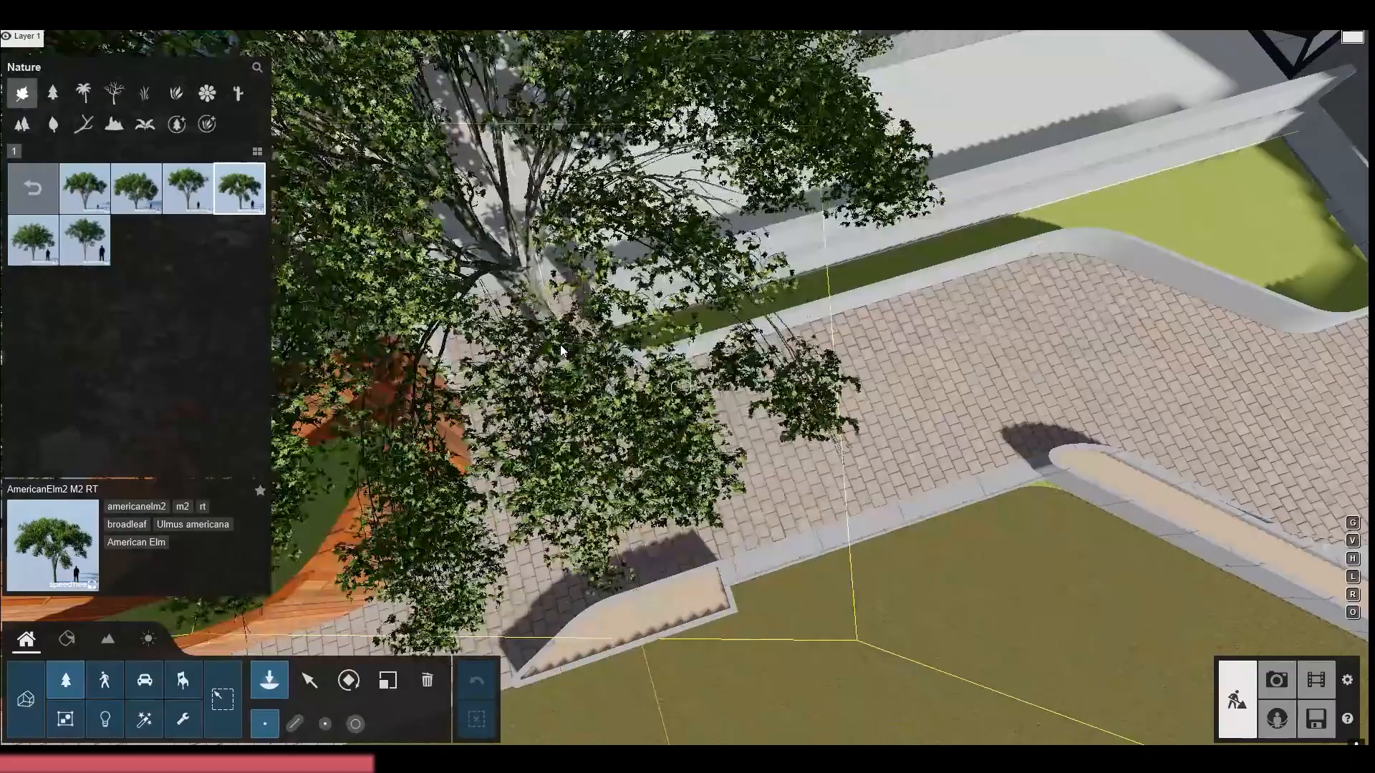
right_click_drag(709, 544, 723, 513)
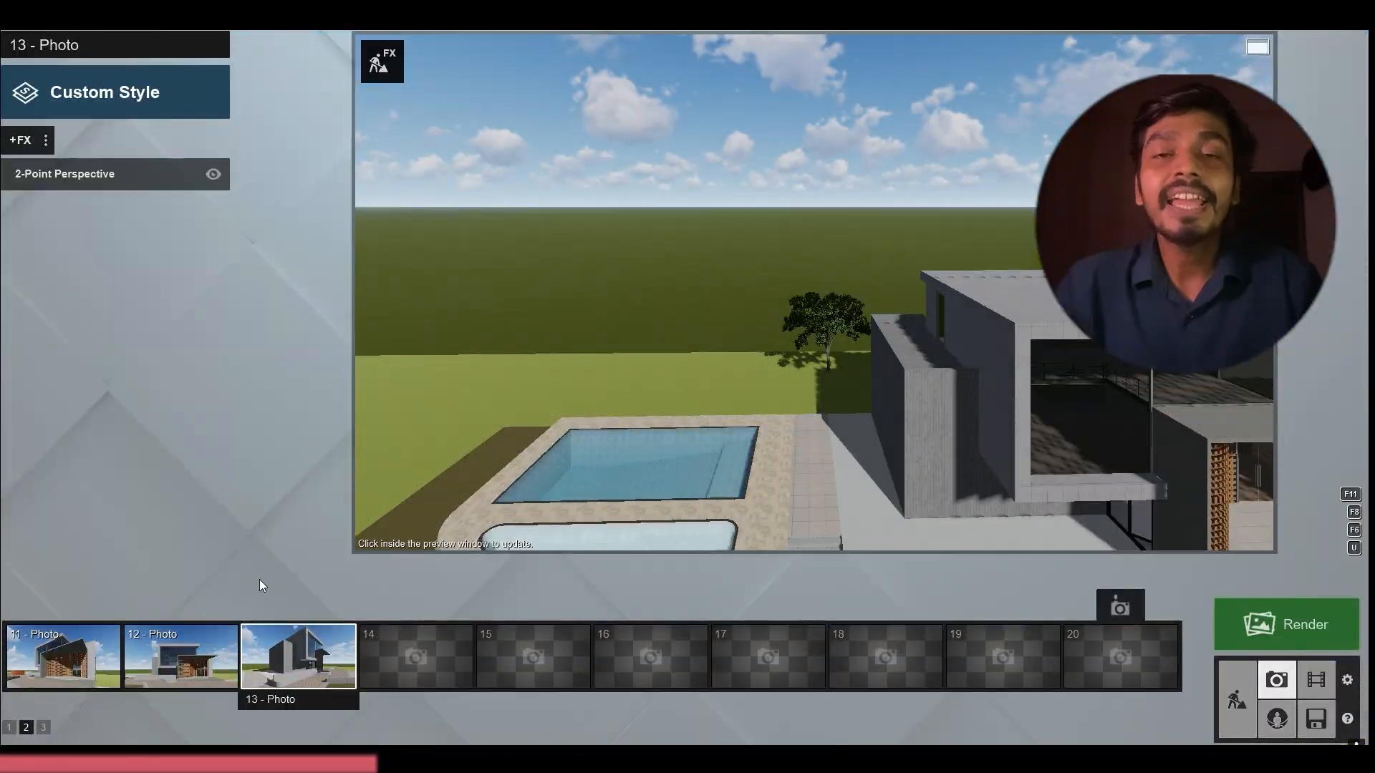
left_click(23, 200)
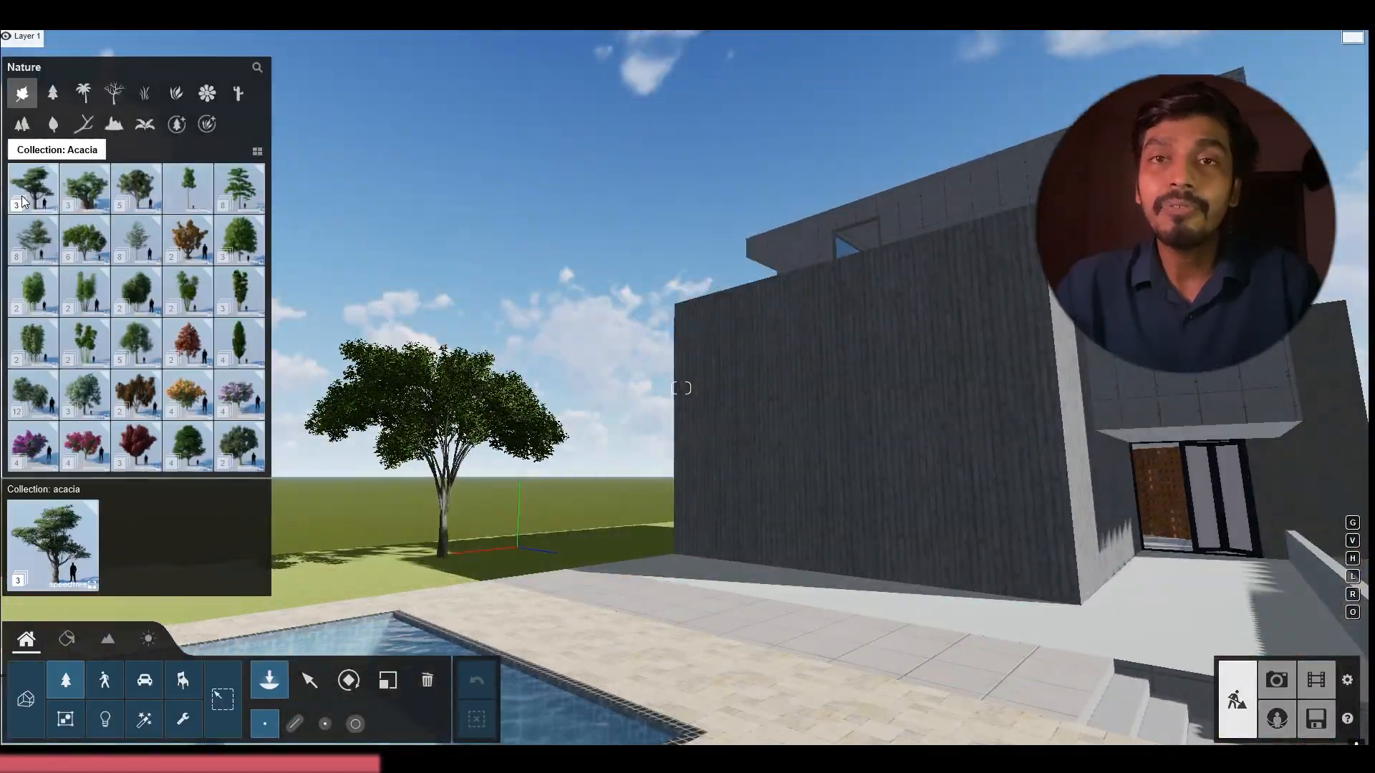
left_click(221, 187)
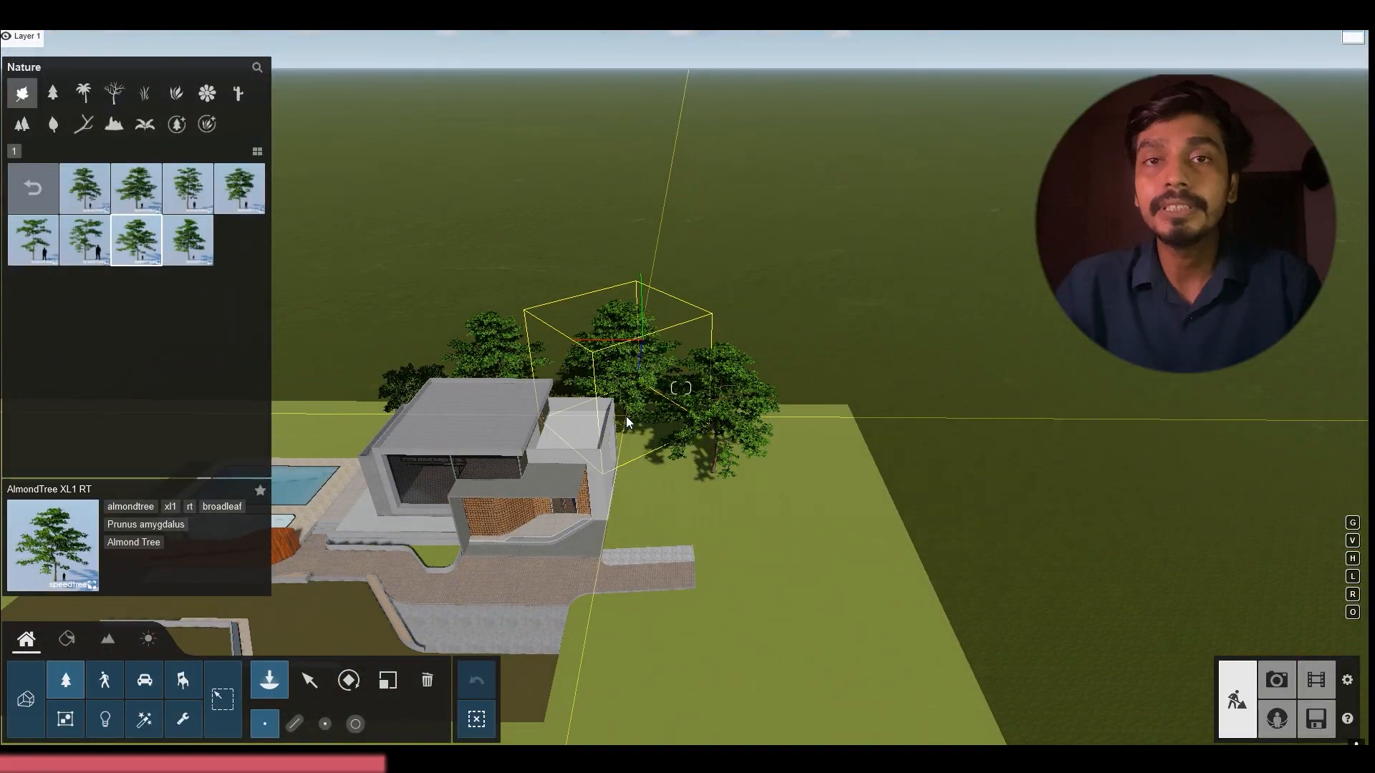
left_click(626, 415)
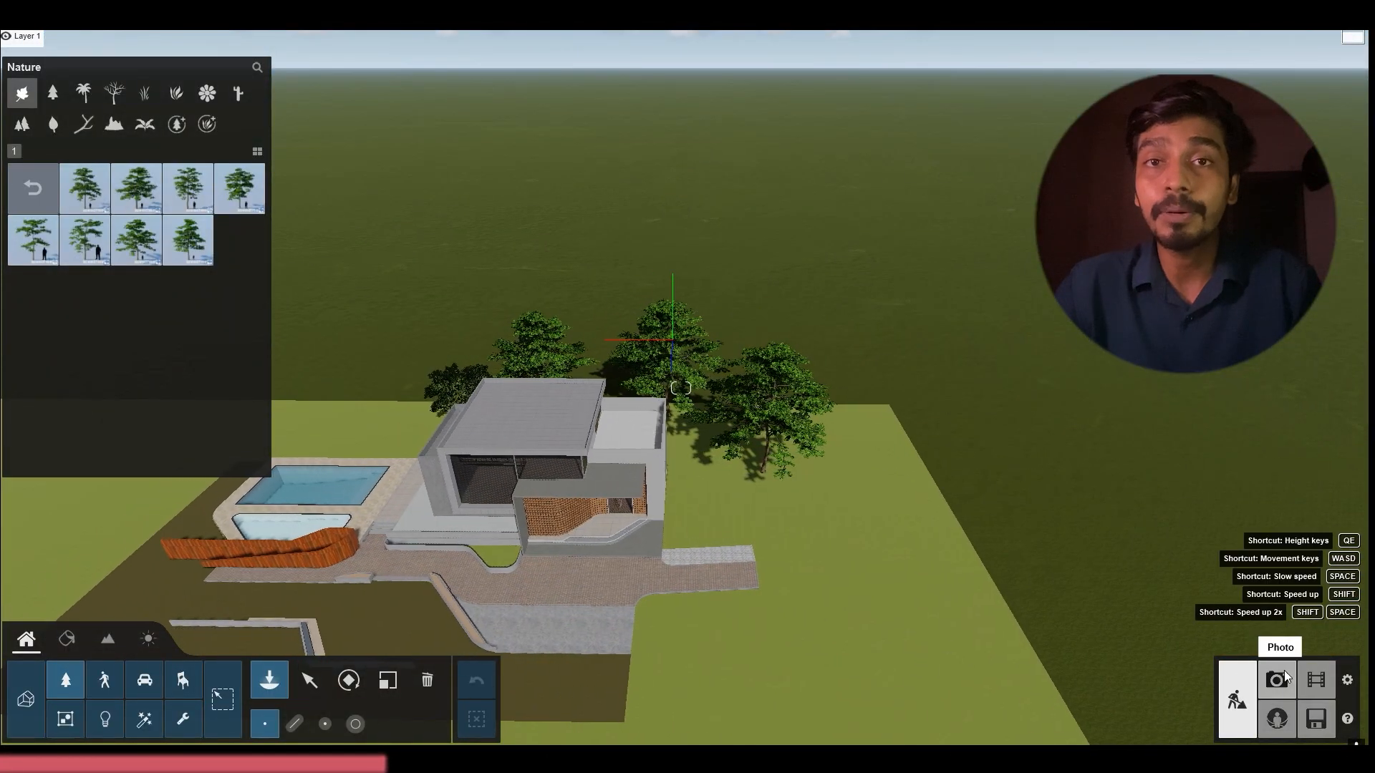
Check the tree placement in the photo 13 view and reposition the almond tree behind the house
left_click(1285, 676)
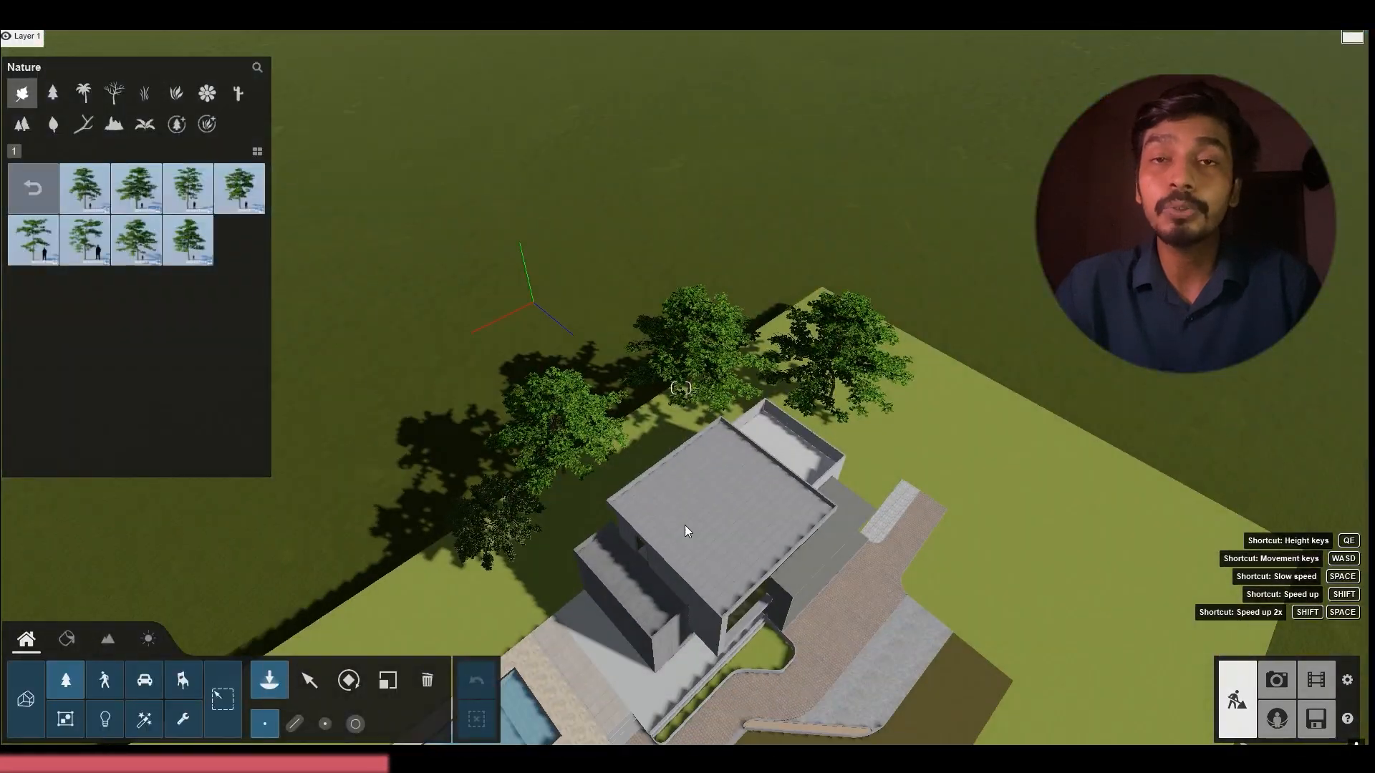
left_click(822, 311)
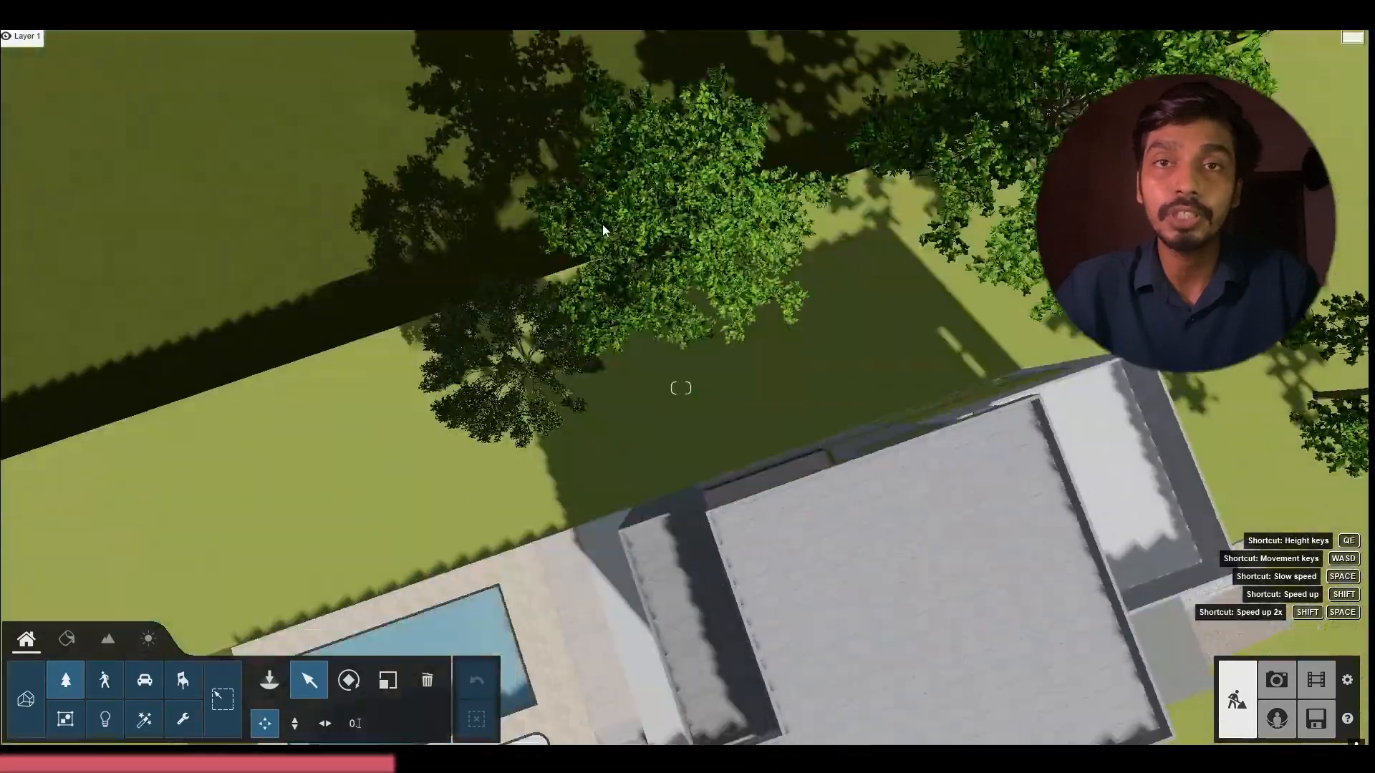
left_click(603, 225)
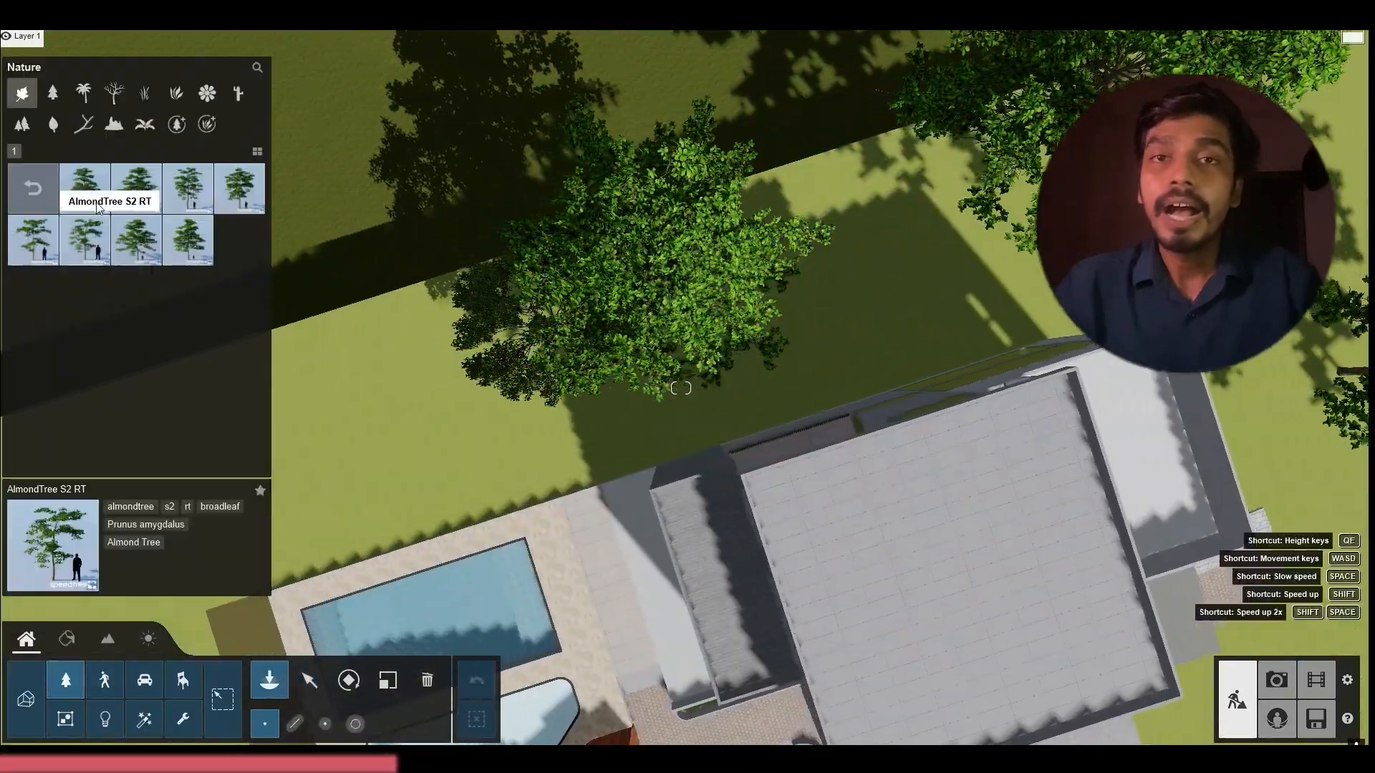
Try a CoconutPalm RT beside the pool, and place TreeCluster2 Pine Square XL-RT clusters as a background forest around the plot
left_click(83, 93)
left_click(566, 512)
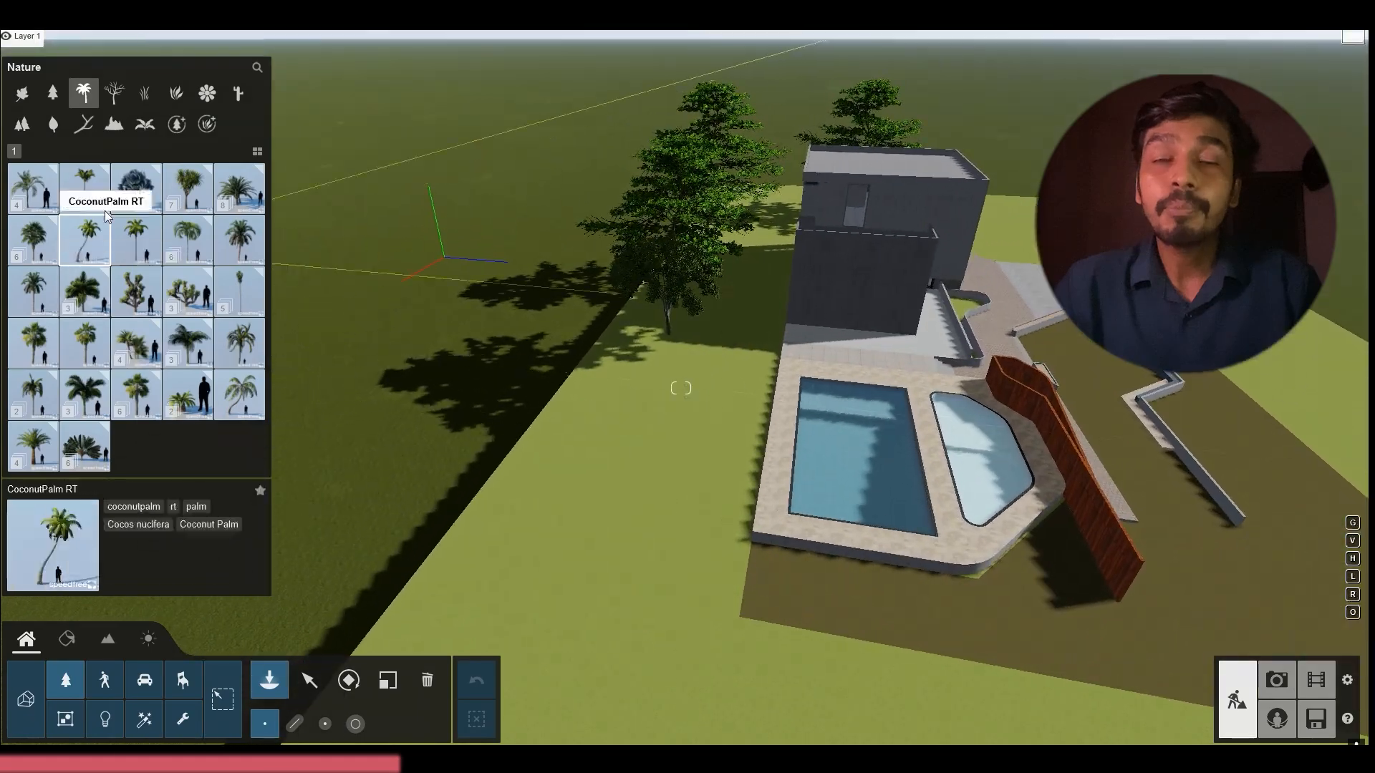
left_click(21, 124)
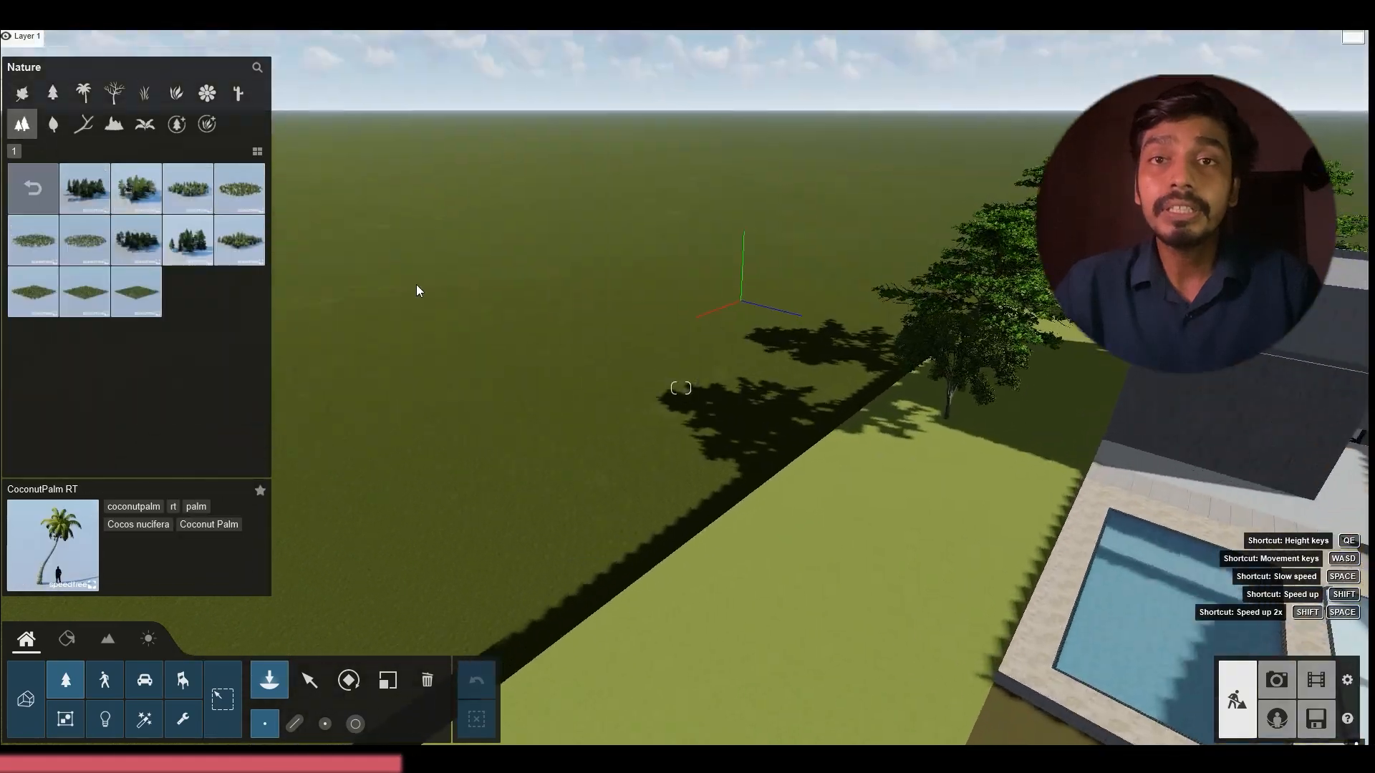
left_click(474, 284)
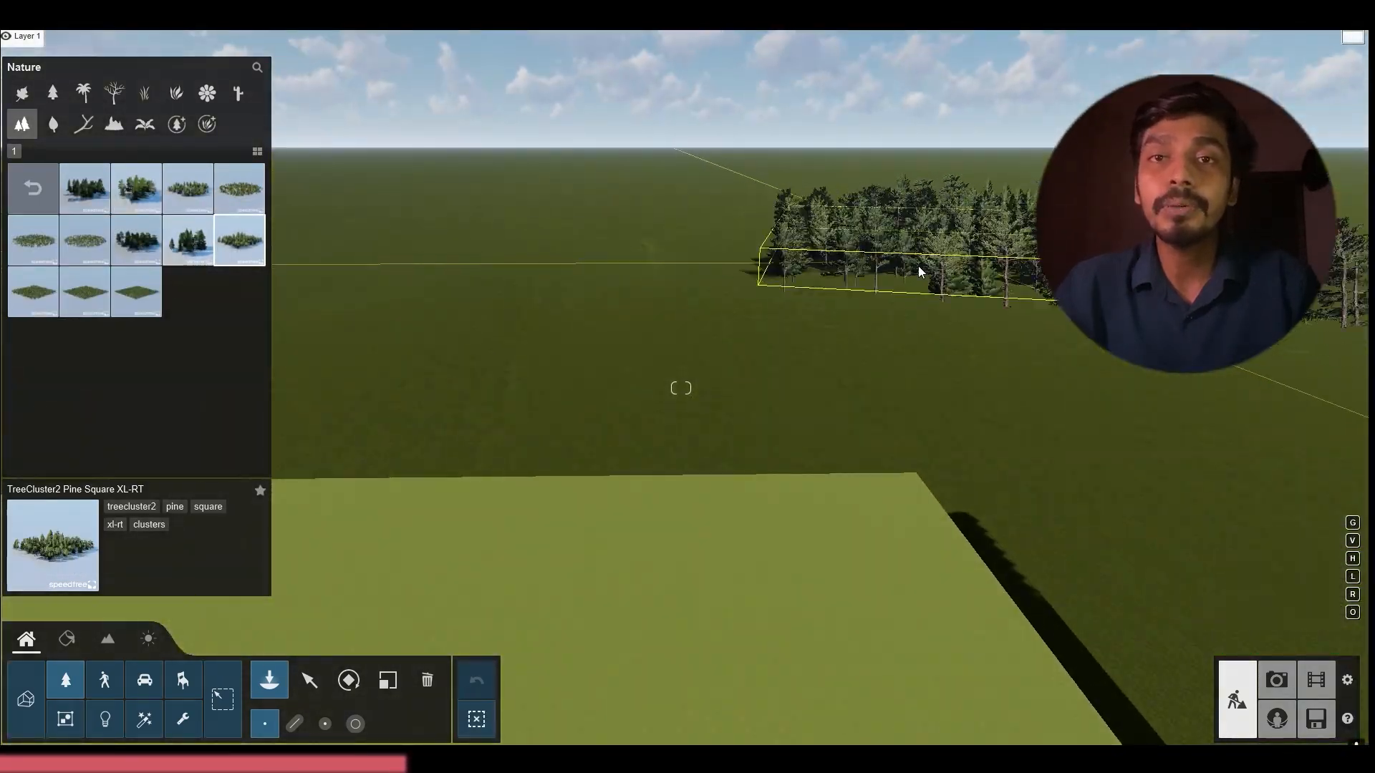
right_click_drag(919, 272, 875, 273)
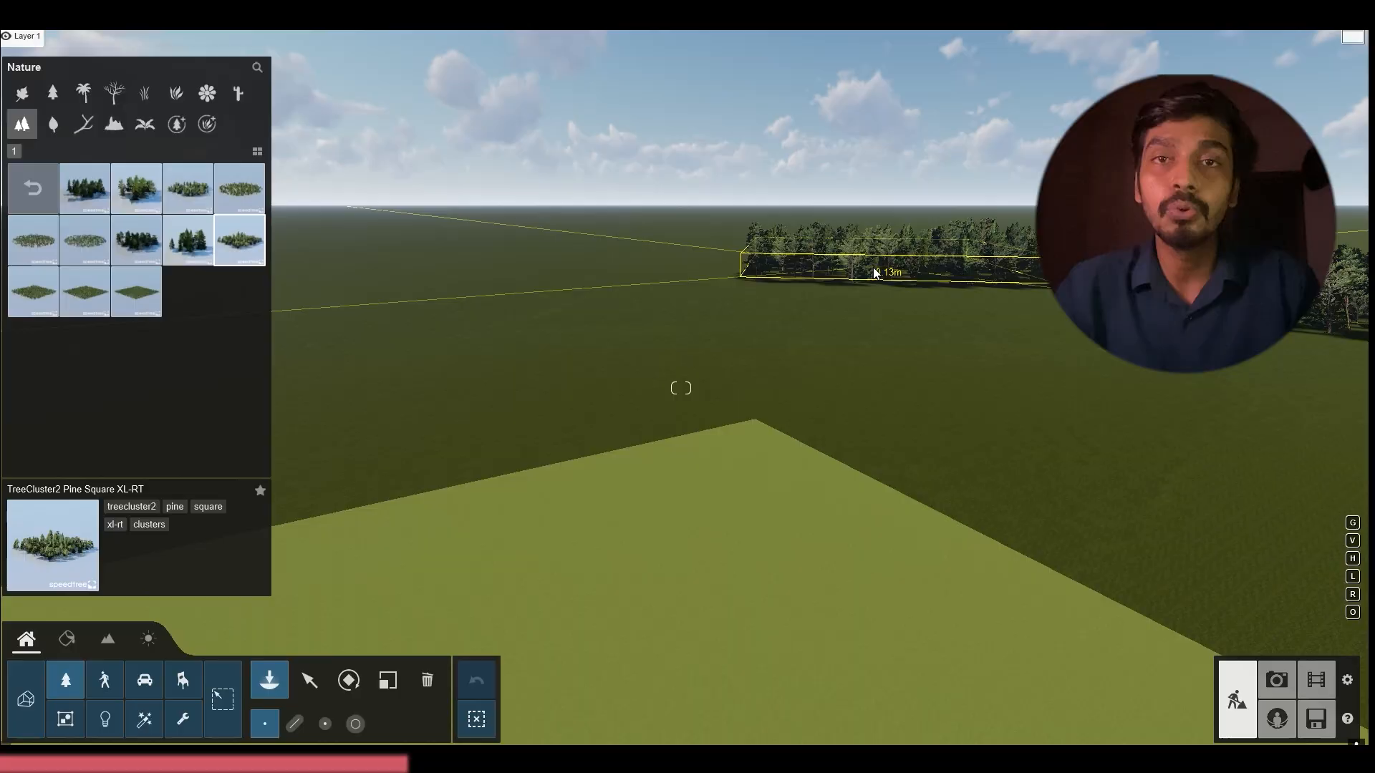
right_click_drag(537, 279, 692, 254)
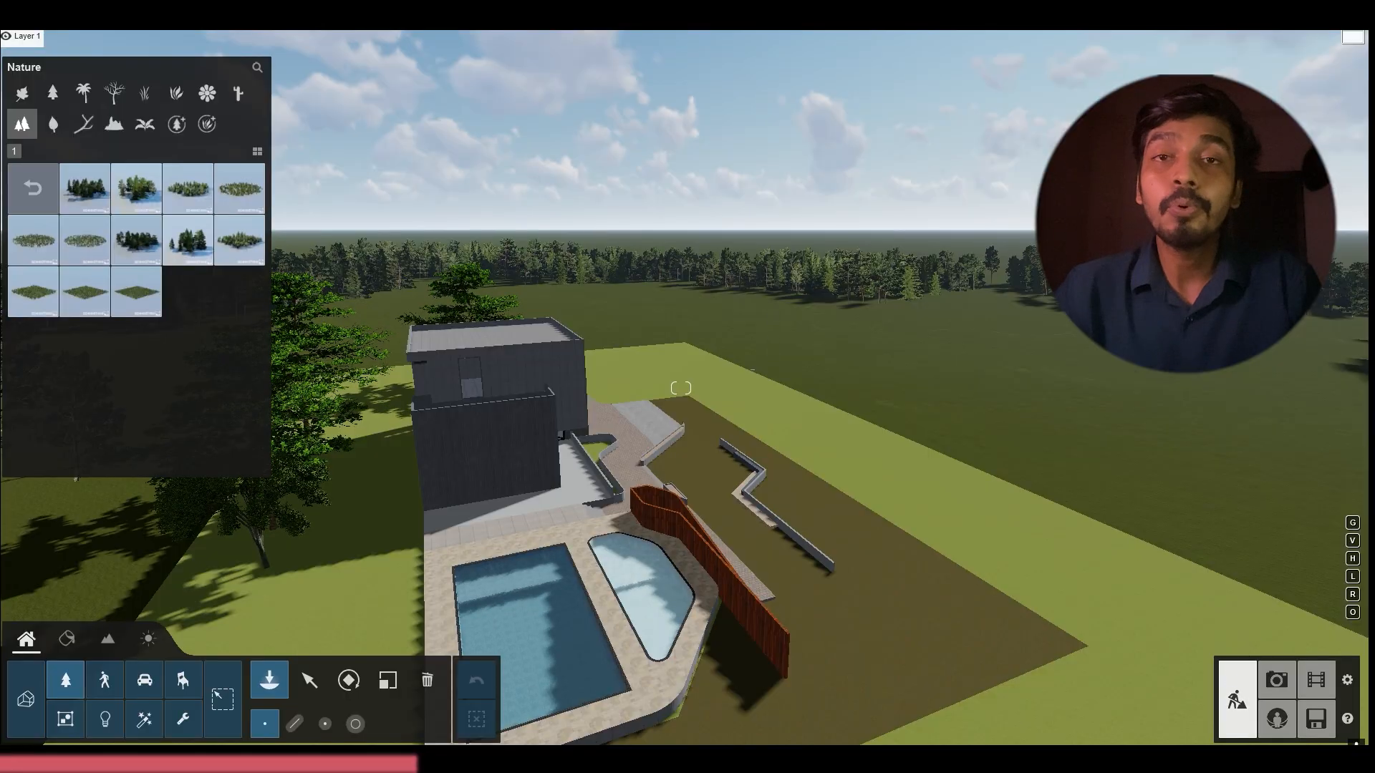
right_click_drag(688, 566, 501, 584)
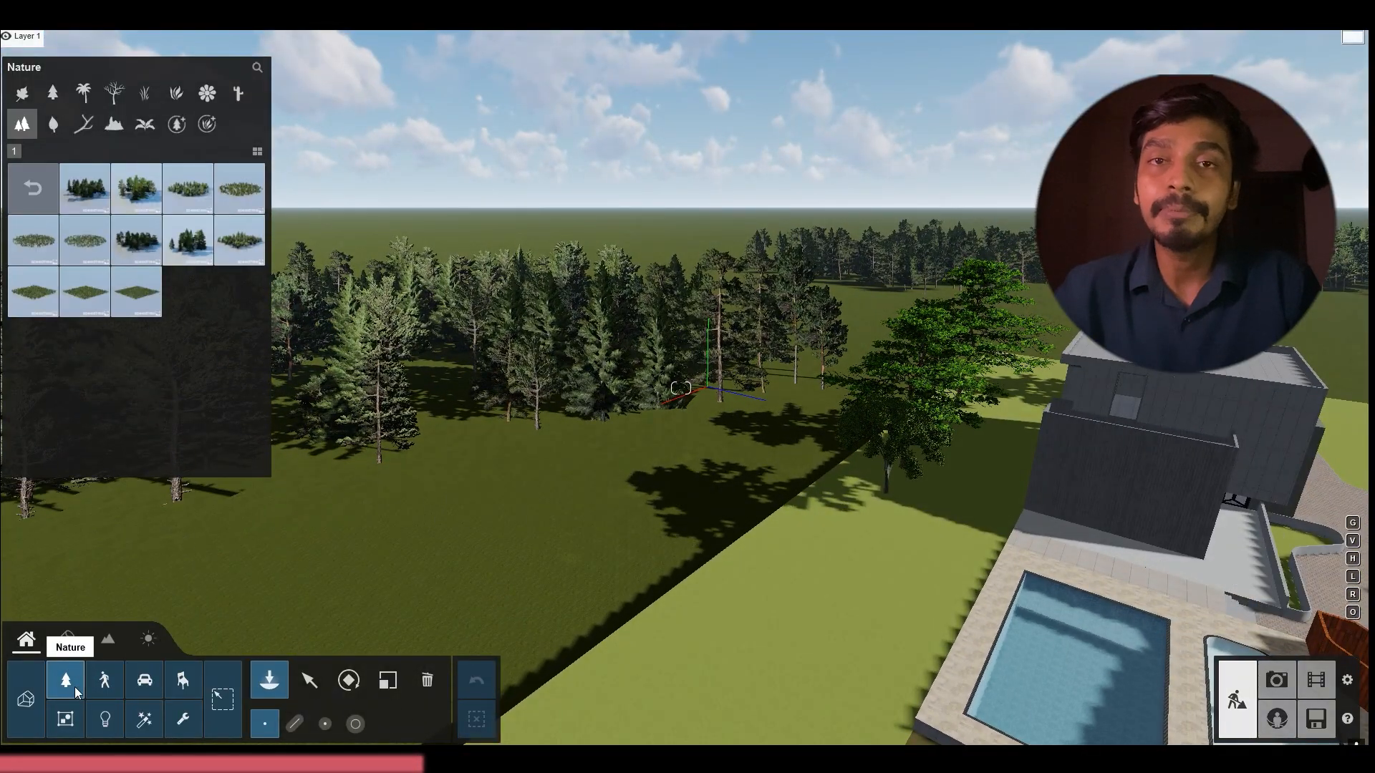
Place Azalea RT shrubs along the lawn edge near the trees and switch to the photo views
left_click(176, 93)
left_click(239, 315)
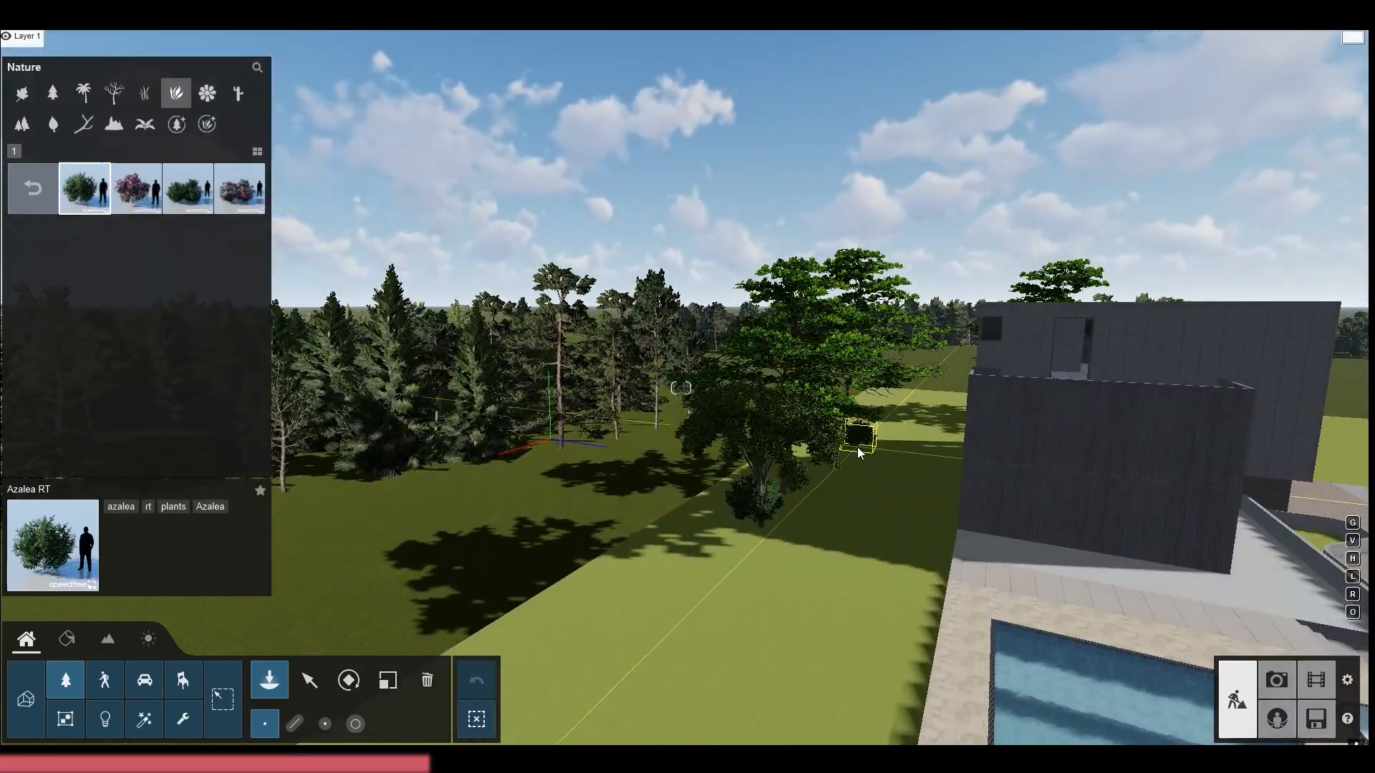
left_click(547, 546)
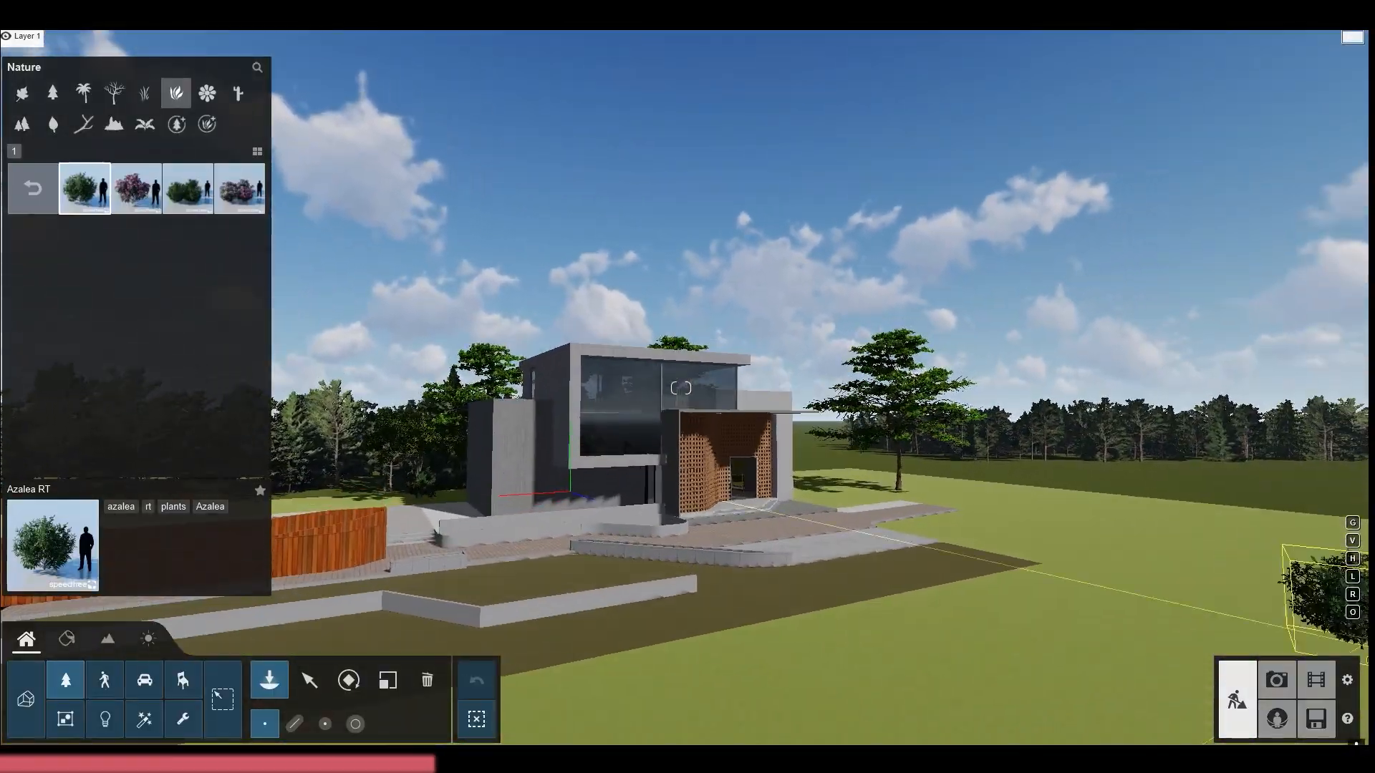
left_click(1276, 680)
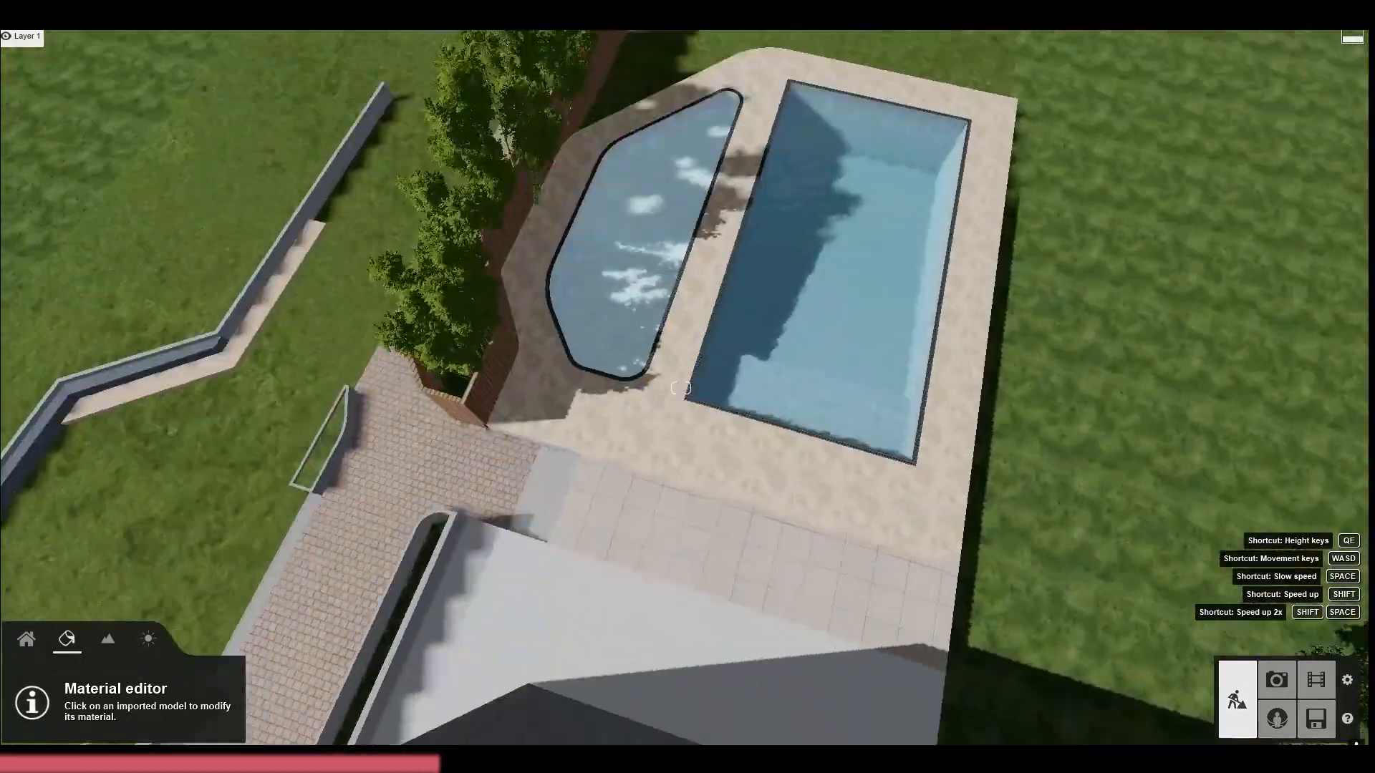
Select the pool deck's Tile Various Tan material and search the outdoor material library for a replacement
key("w")
left_click(632, 360)
left_click(138, 97)
key("w")
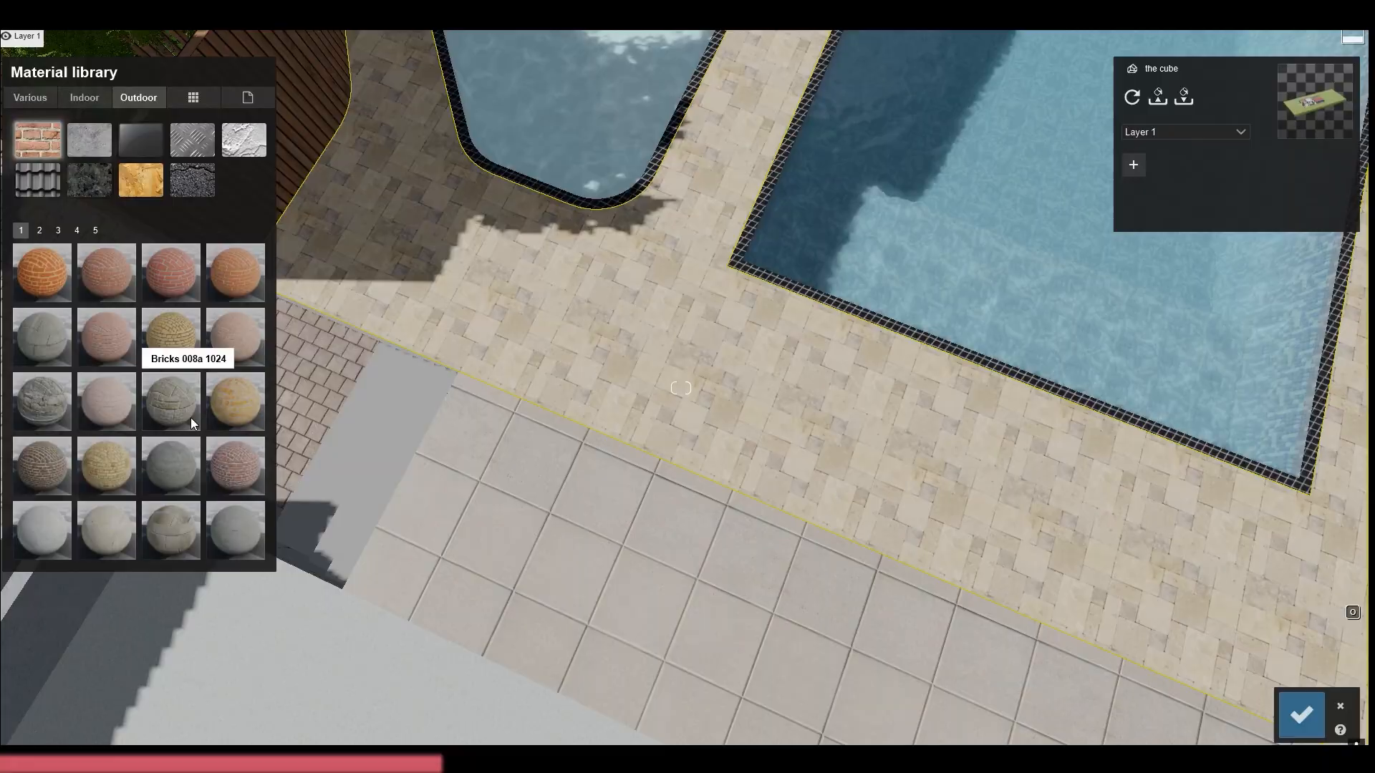
left_click(85, 191)
key("w")
left_click(127, 175)
left_click(141, 141)
key("w")
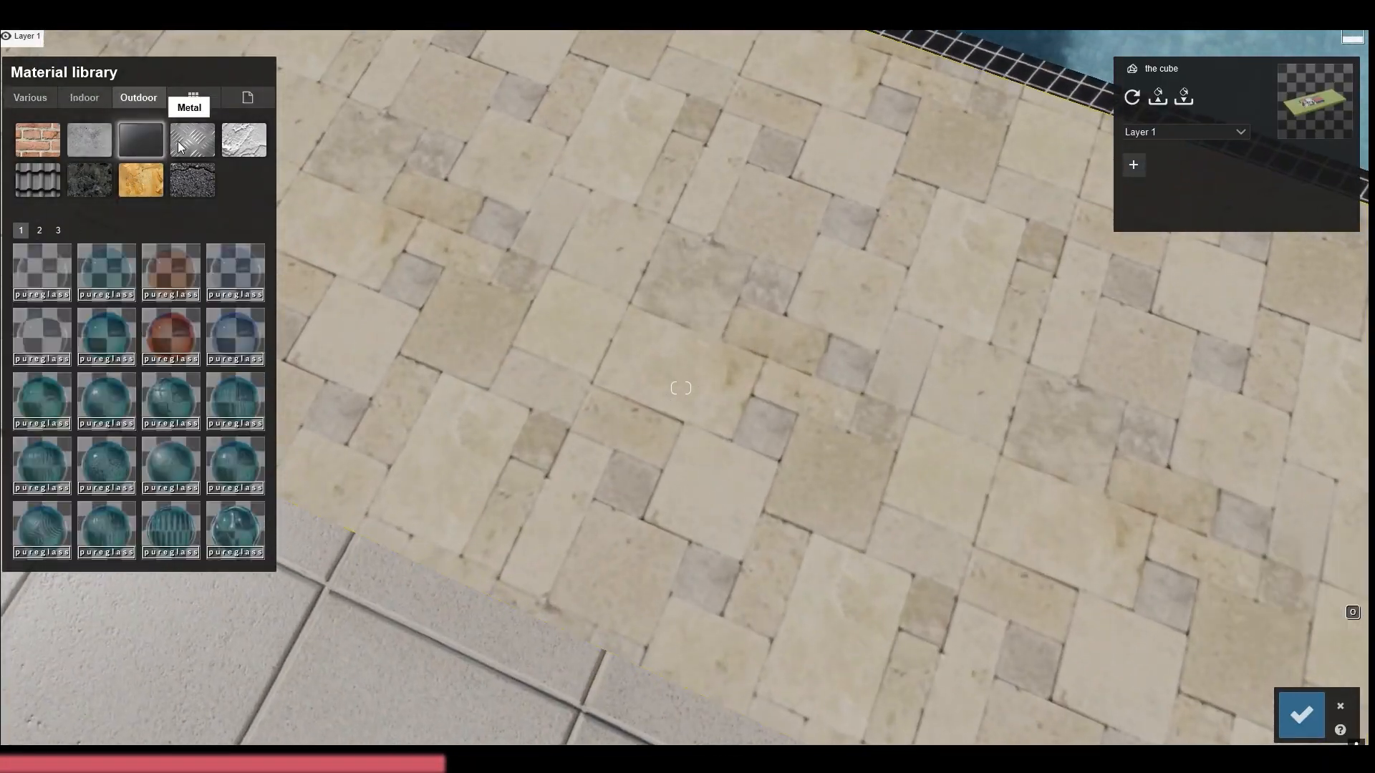
left_click(89, 180)
left_click(76, 231)
left_click(39, 140)
Replace the pool deck's tan material with a light tile from the indoor tiles library
left_click(84, 97)
left_click(138, 179)
left_click(39, 230)
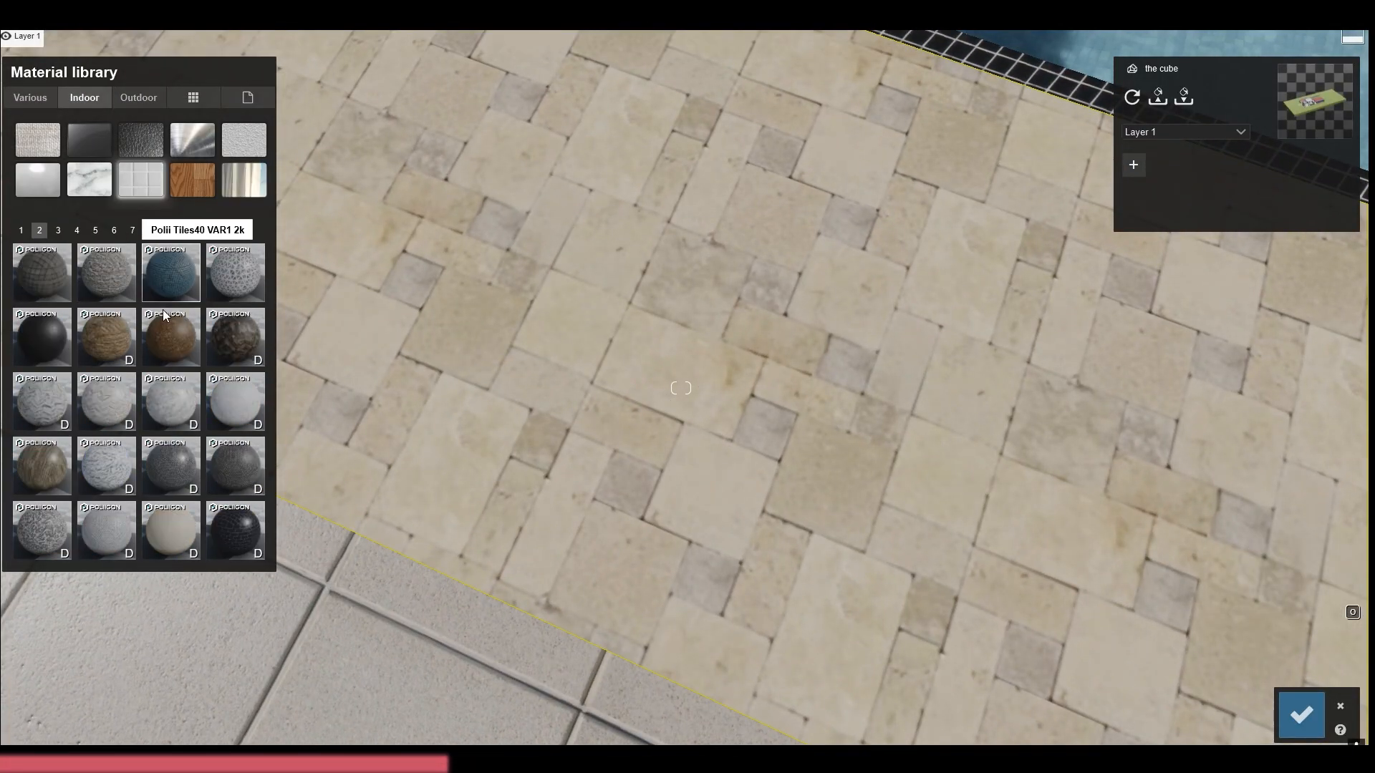
left_click(241, 538)
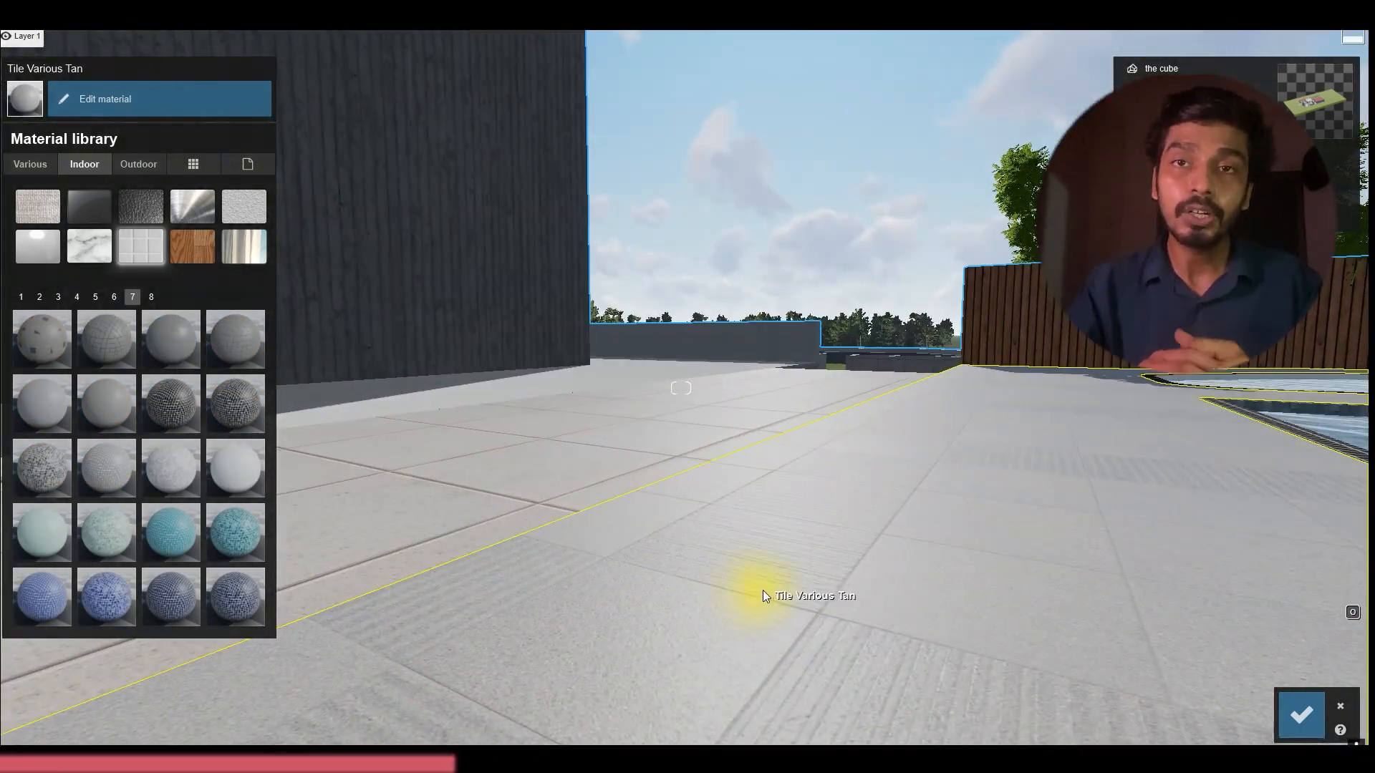
Adjust the reflectivity and weathering of the pool deck's Tile Various Tan material, and save the material changes
left_click(105, 99)
left_click_drag(76, 177, 86, 177)
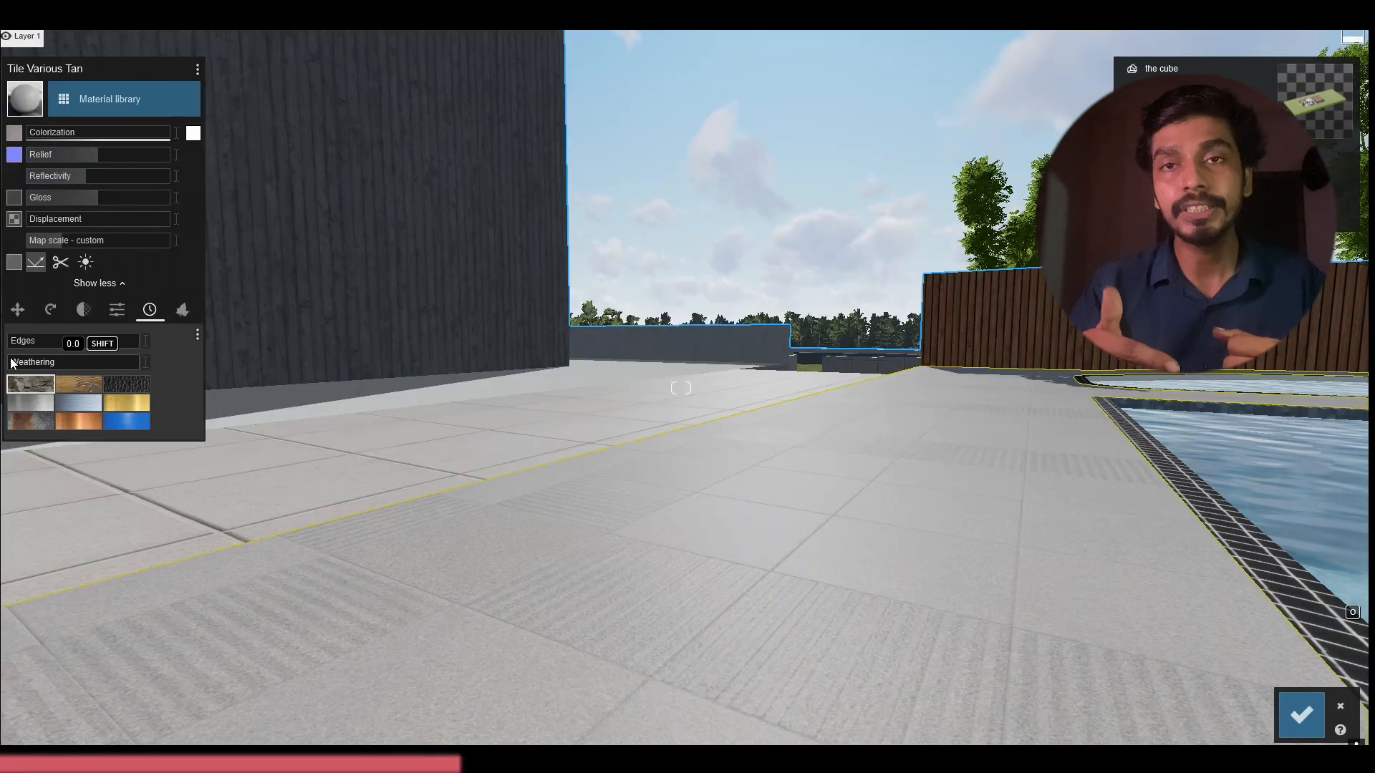
left_click_drag(36, 366, 40, 371)
right_click_drag(644, 401, 547, 469)
key("s")
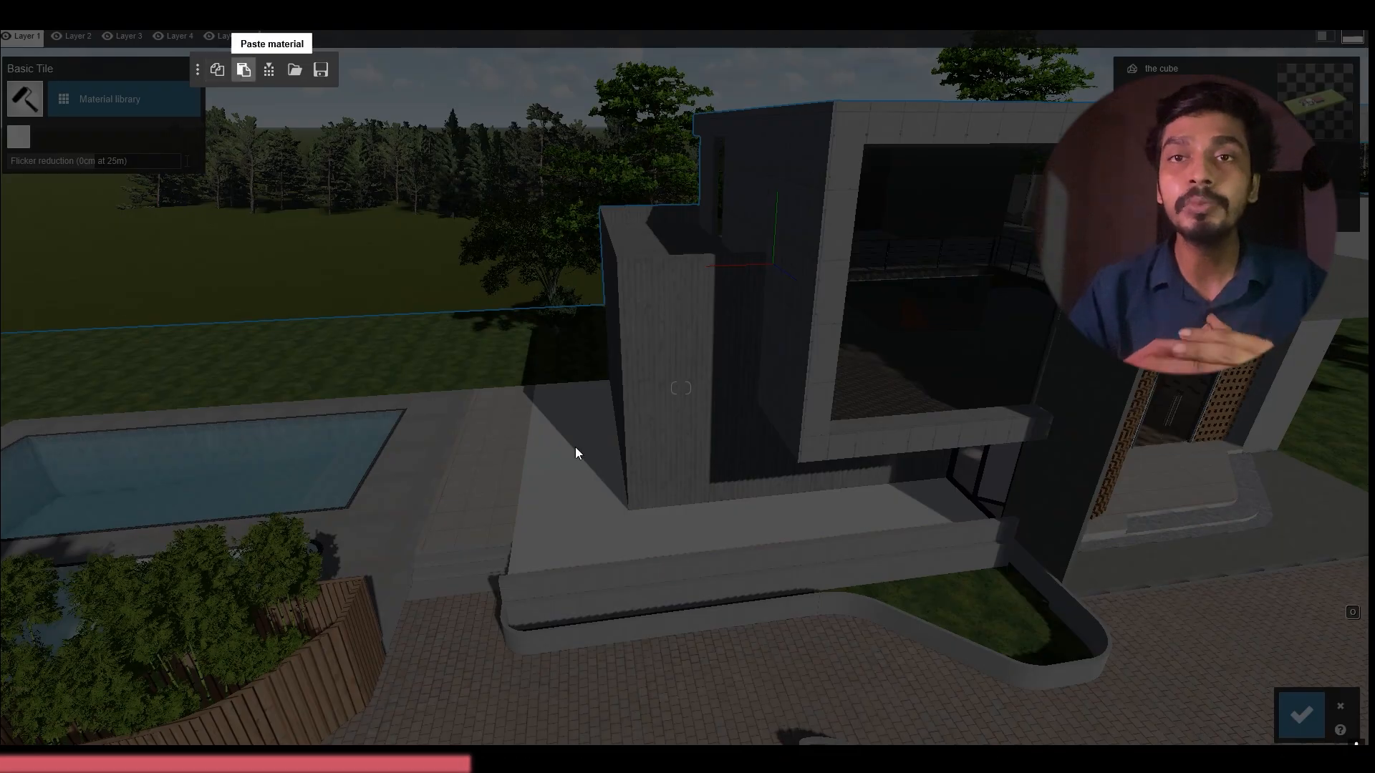
left_click(754, 544)
left_click(1301, 715)
Place Chinese Mahonia S 01 plants in the short planter at the lawn edge near the timber fence
right_click_drag(1174, 594, 895, 731)
left_click(26, 639)
left_click(66, 680)
left_click(176, 93)
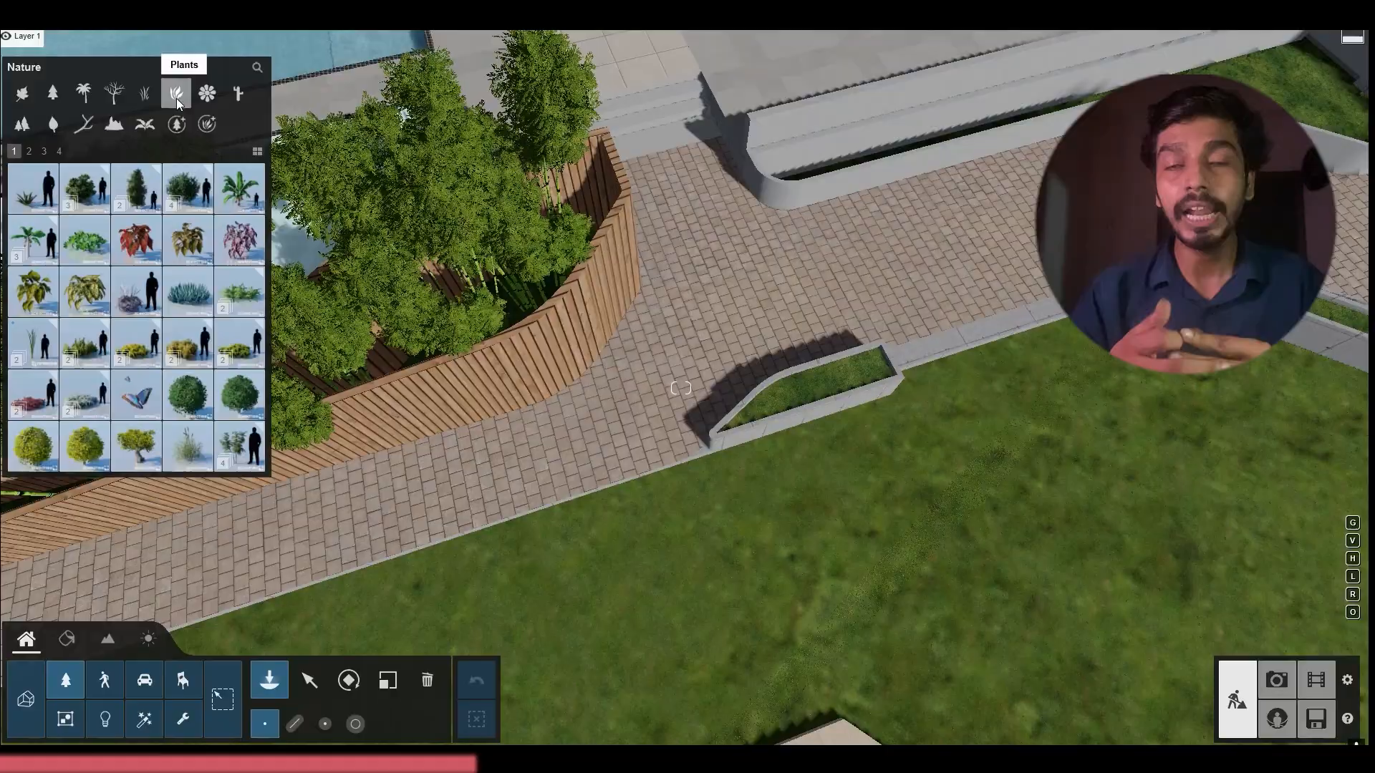
left_click(239, 455)
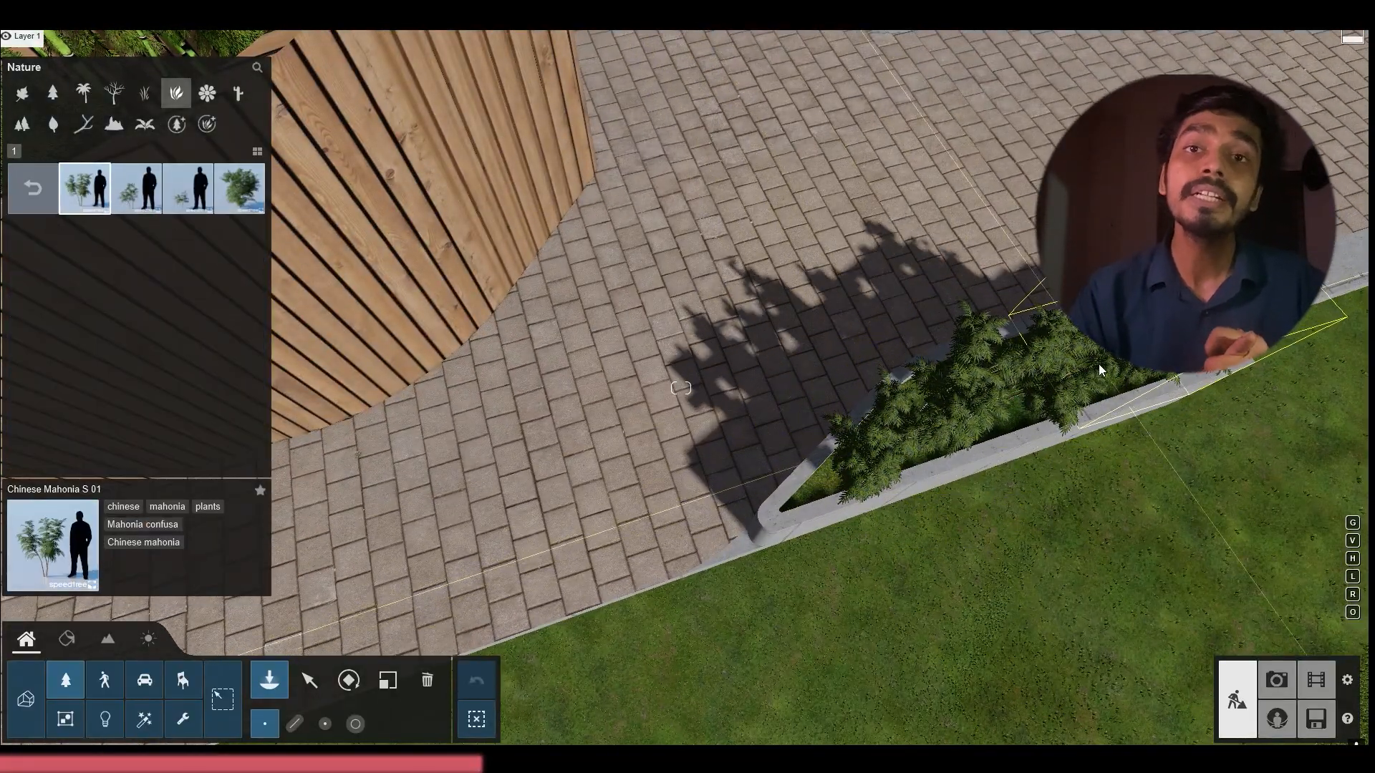
Fill the long narrow planter between the lawn and the driveway with a row of Chinese Mahonia S 01 plants
right_click_drag(1099, 364, 389, 496)
left_click(785, 580)
right_click_drag(785, 580, 819, 439)
left_click(751, 528)
left_click(765, 467)
left_click(853, 446)
left_click(911, 469)
right_click_drag(911, 470, 966, 473)
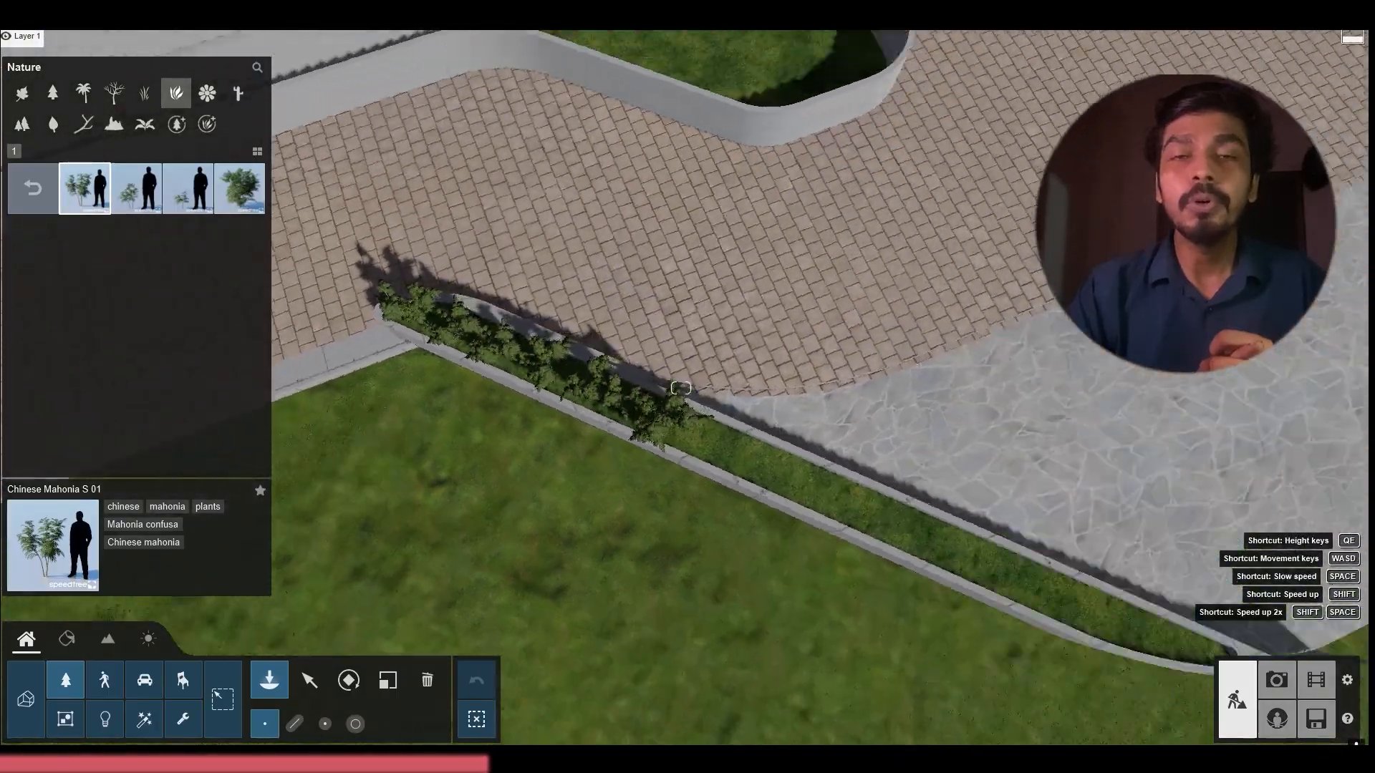
right_click_drag(680, 388, 663, 389)
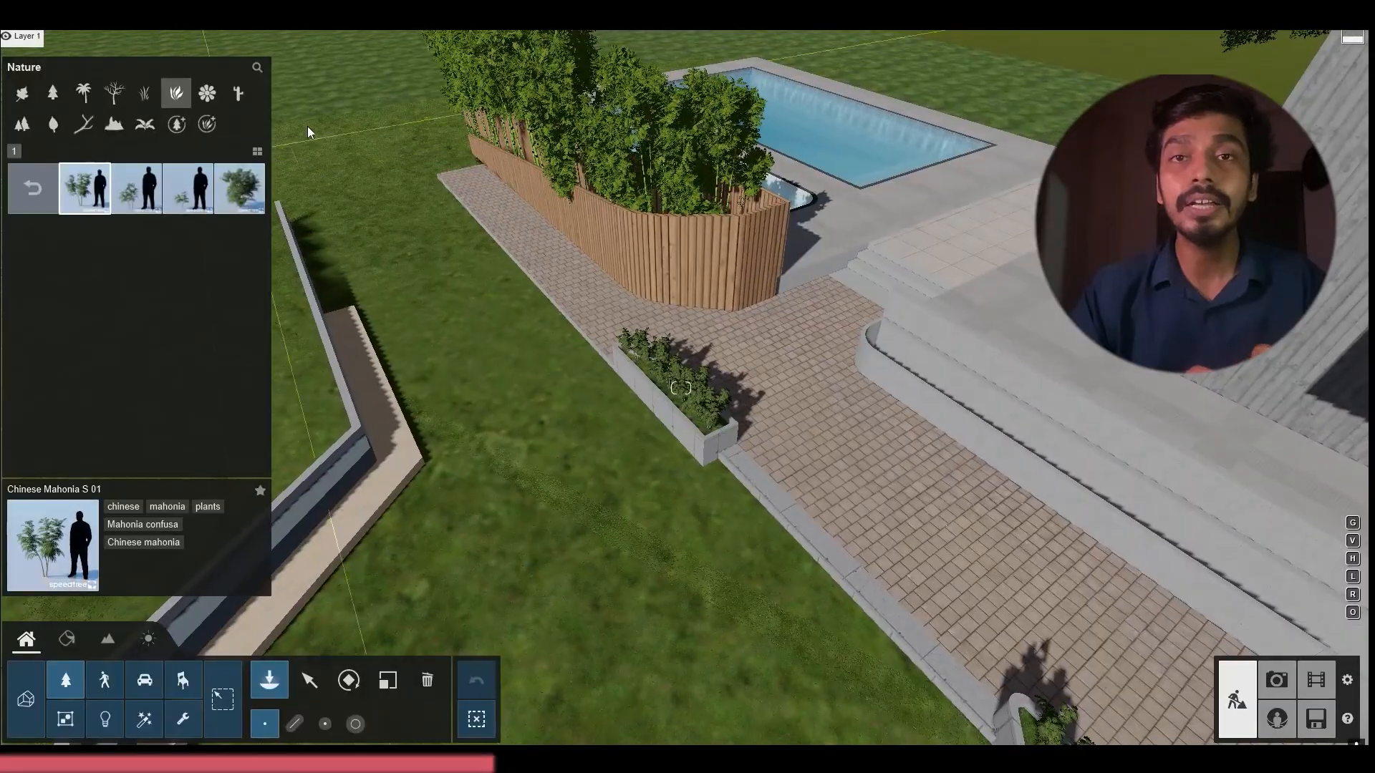
Place Japanese Wood Fern plants on the lawn at the ends of the two planters
left_click(32, 187)
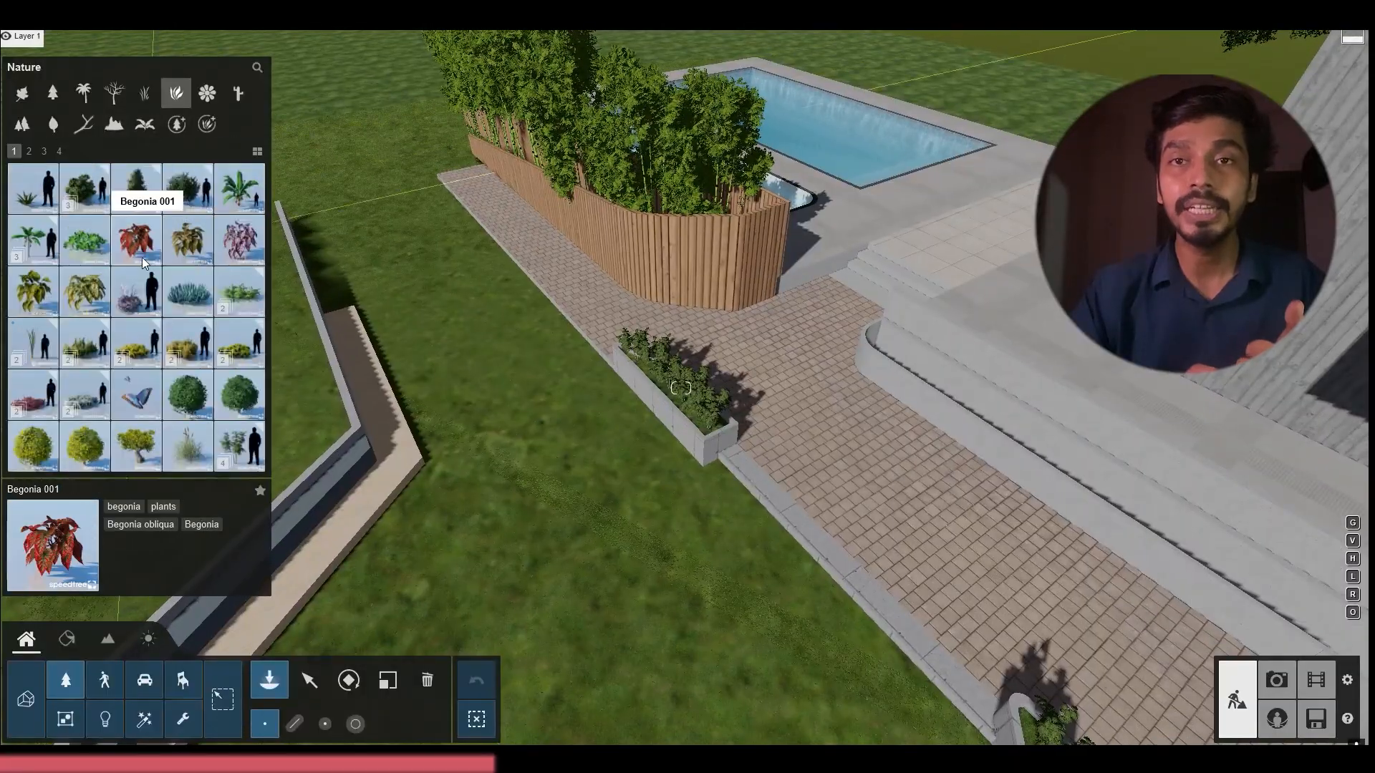
left_click(190, 196)
left_click(32, 187)
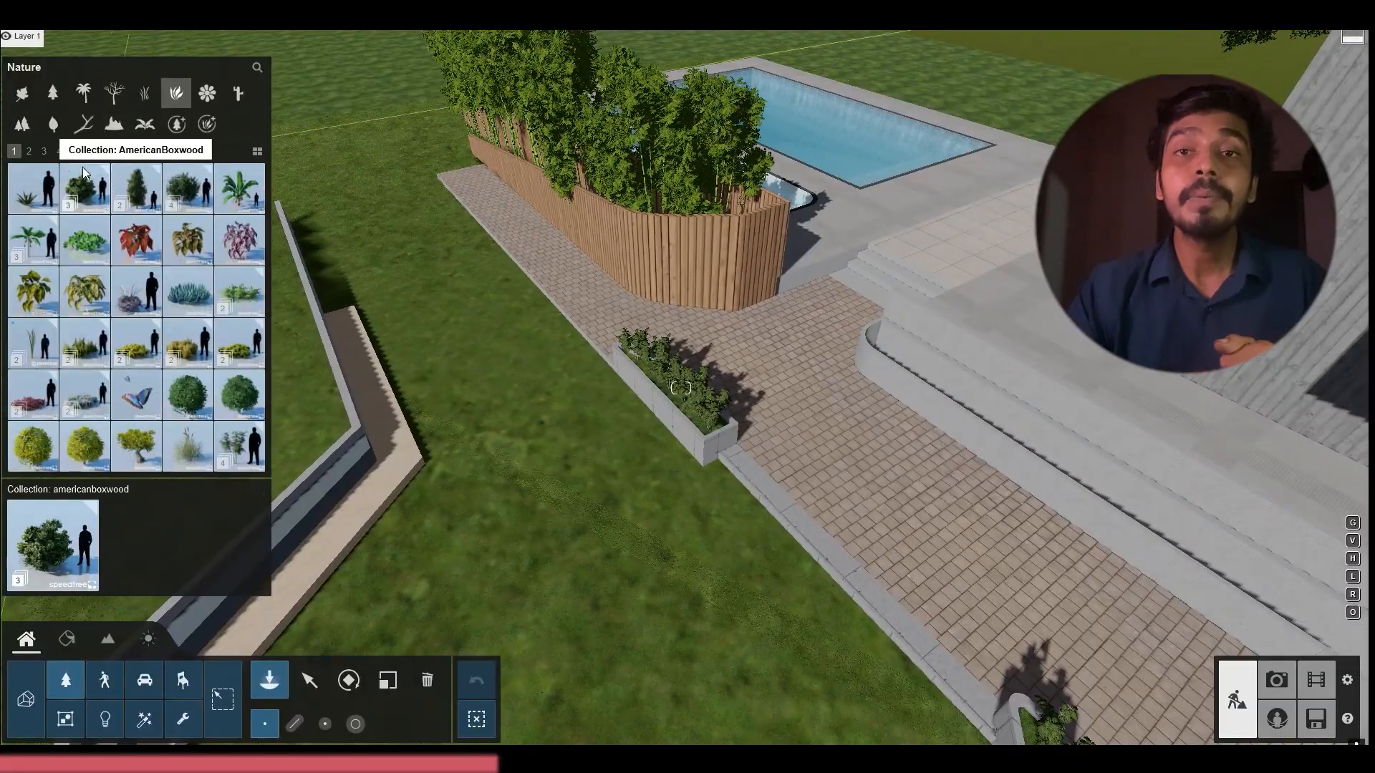
scroll(232, 449, "down", 2)
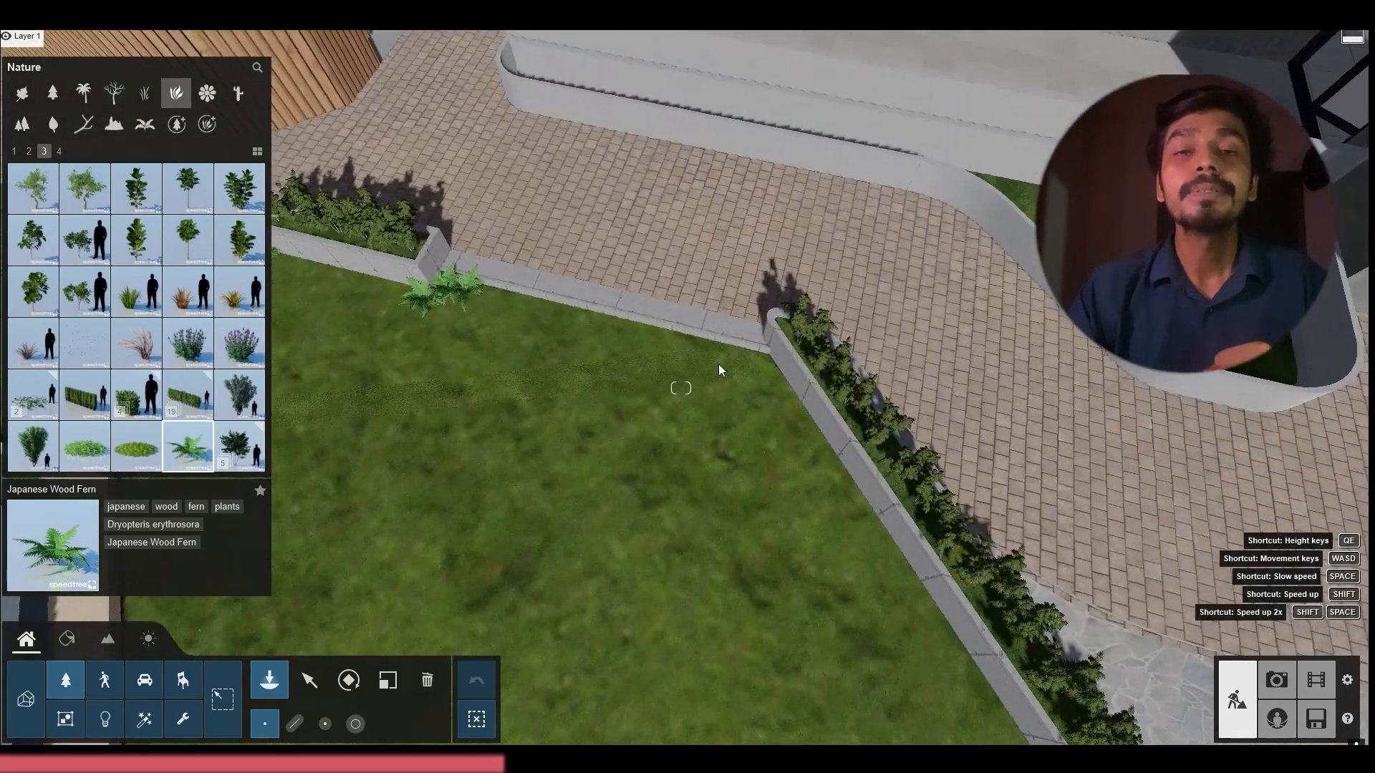
left_click(760, 368)
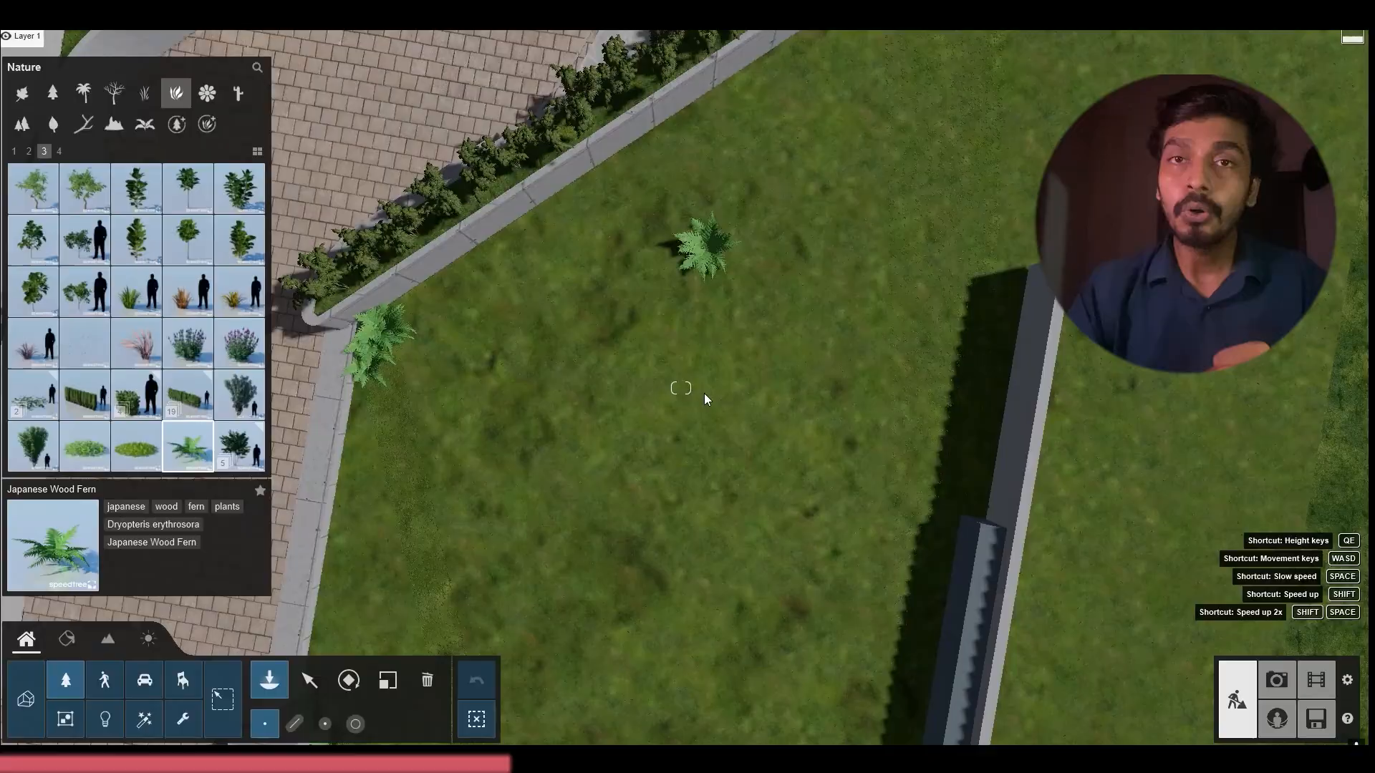
Try a Yaupon Holly 02 shrub in the curved planter bed beside the house
key("s")
right_click_drag(703, 393, 668, 355)
middle_click_drag(668, 358, 666, 315)
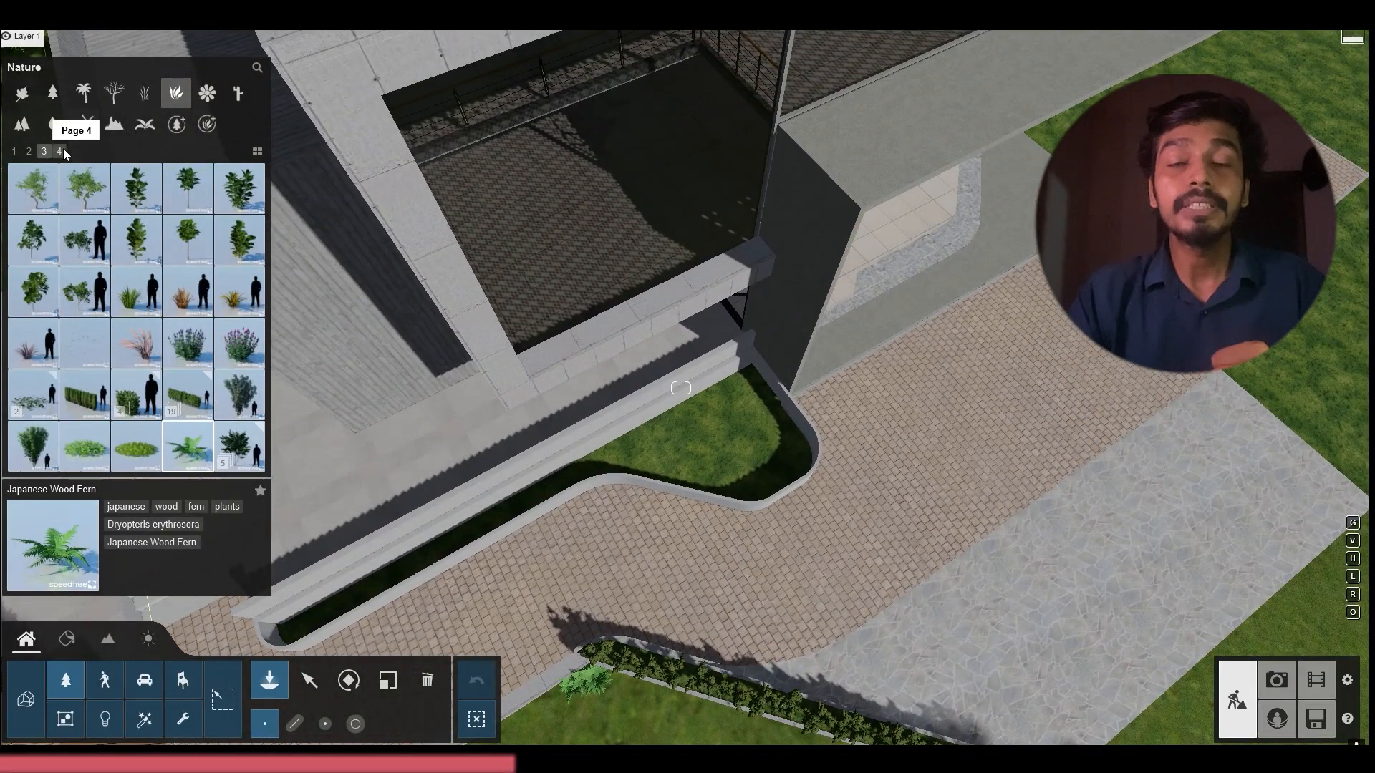
left_click(62, 152)
right_click_drag(401, 286, 380, 343)
left_click(188, 343)
left_click(125, 204)
key("w")
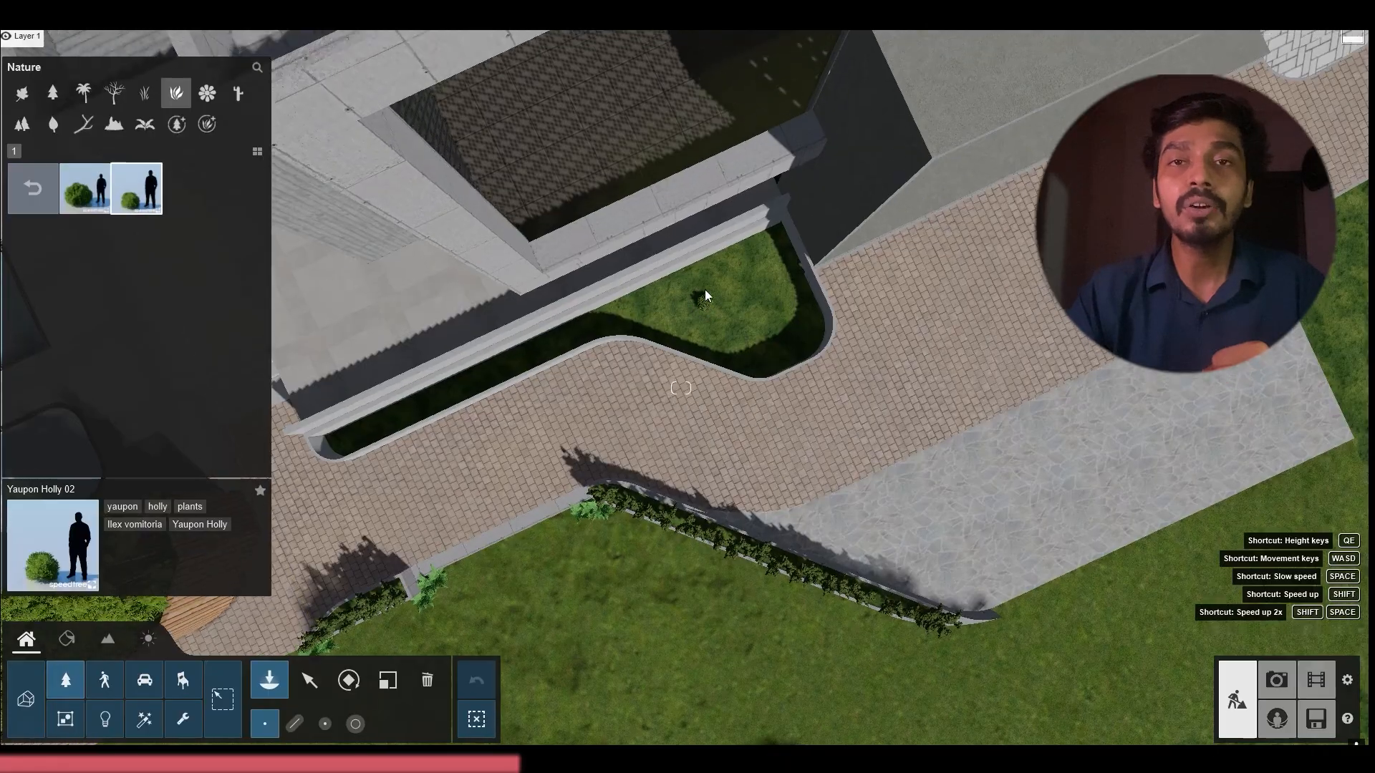
right_click_drag(703, 297, 684, 281)
Examine the plant collections for a species suited to the curved planter bed
left_click(146, 123)
left_click(182, 96)
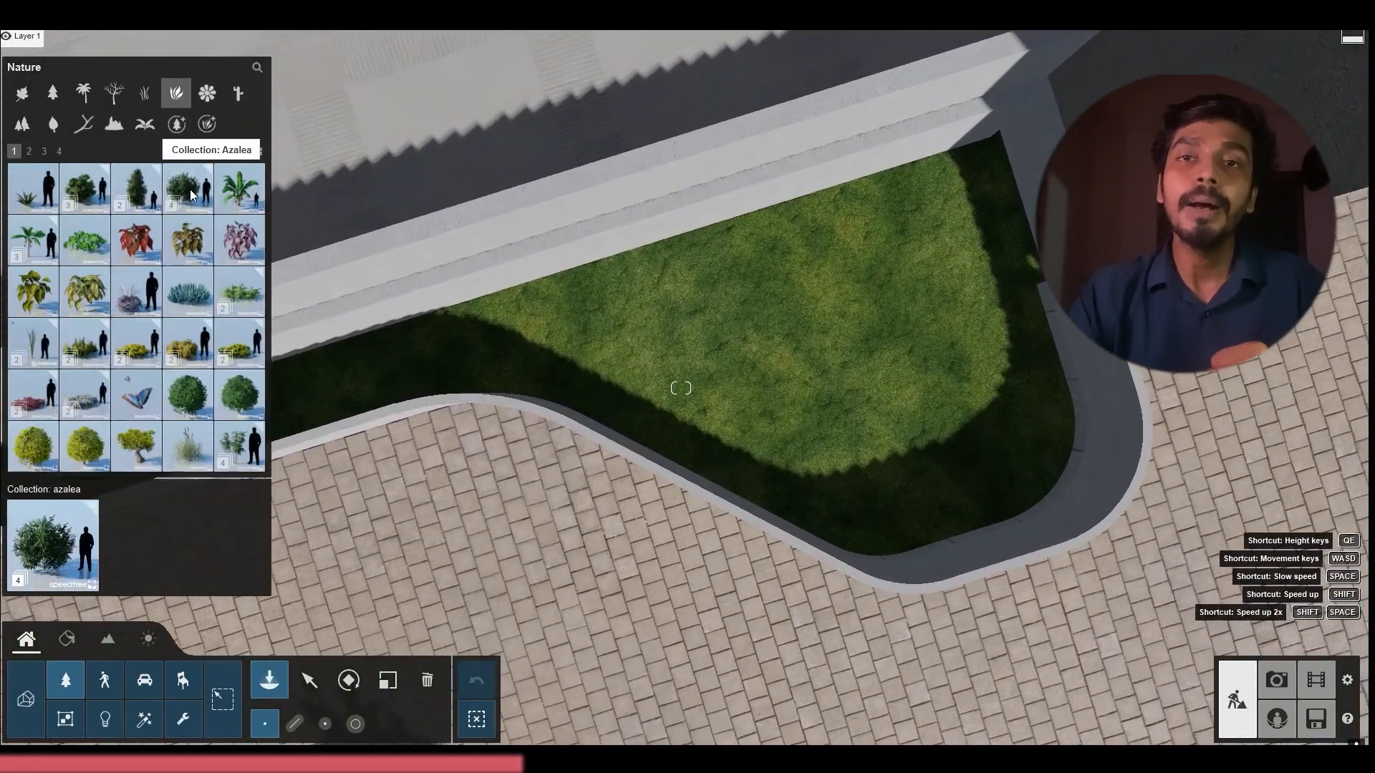
left_click(28, 151)
left_click(208, 350)
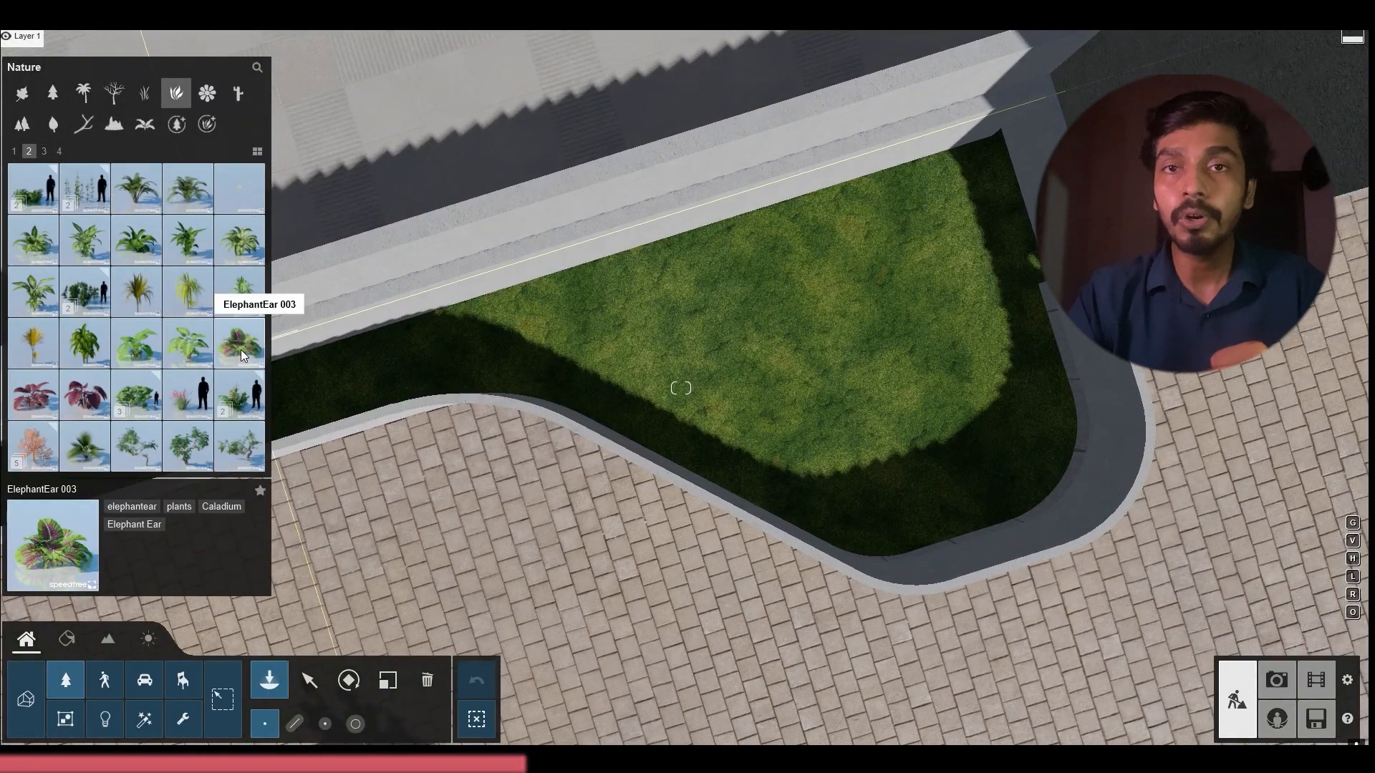
left_click(44, 151)
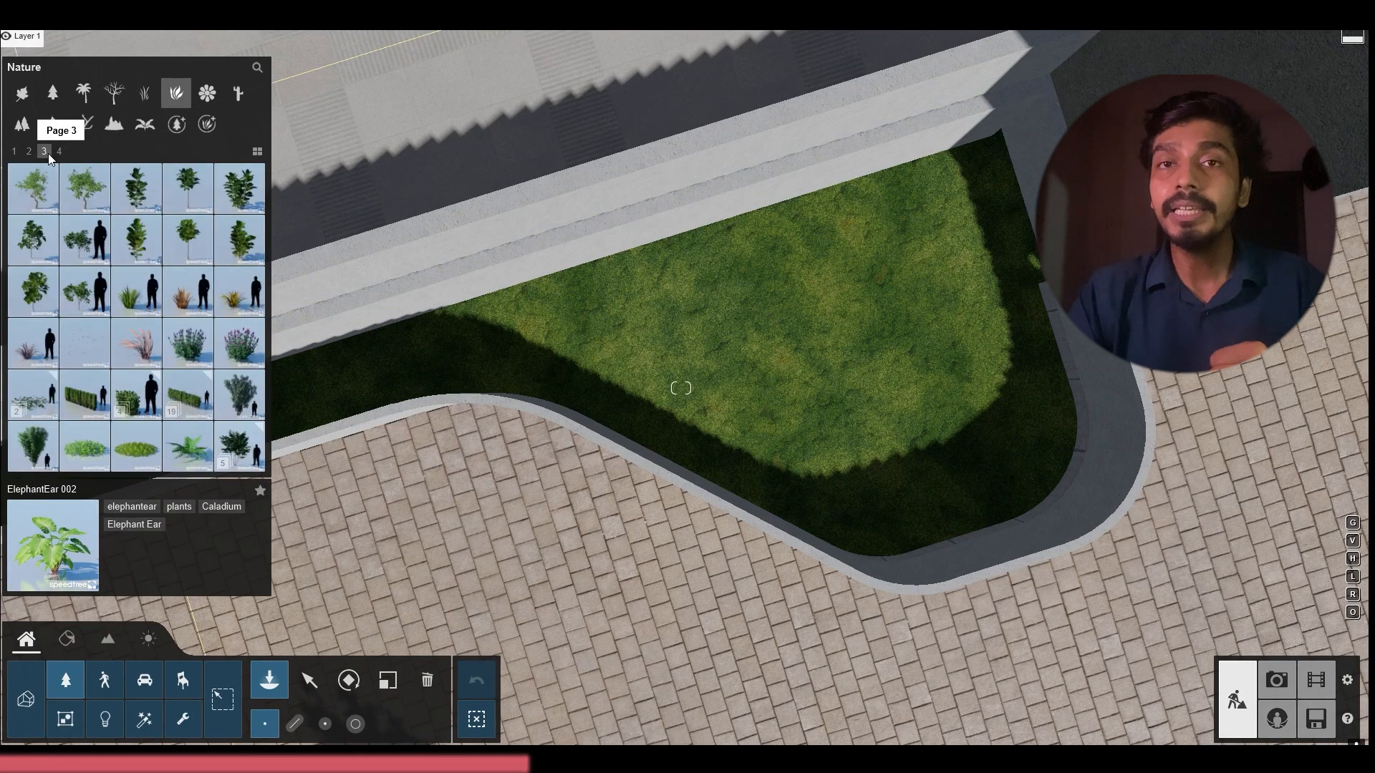
key("w")
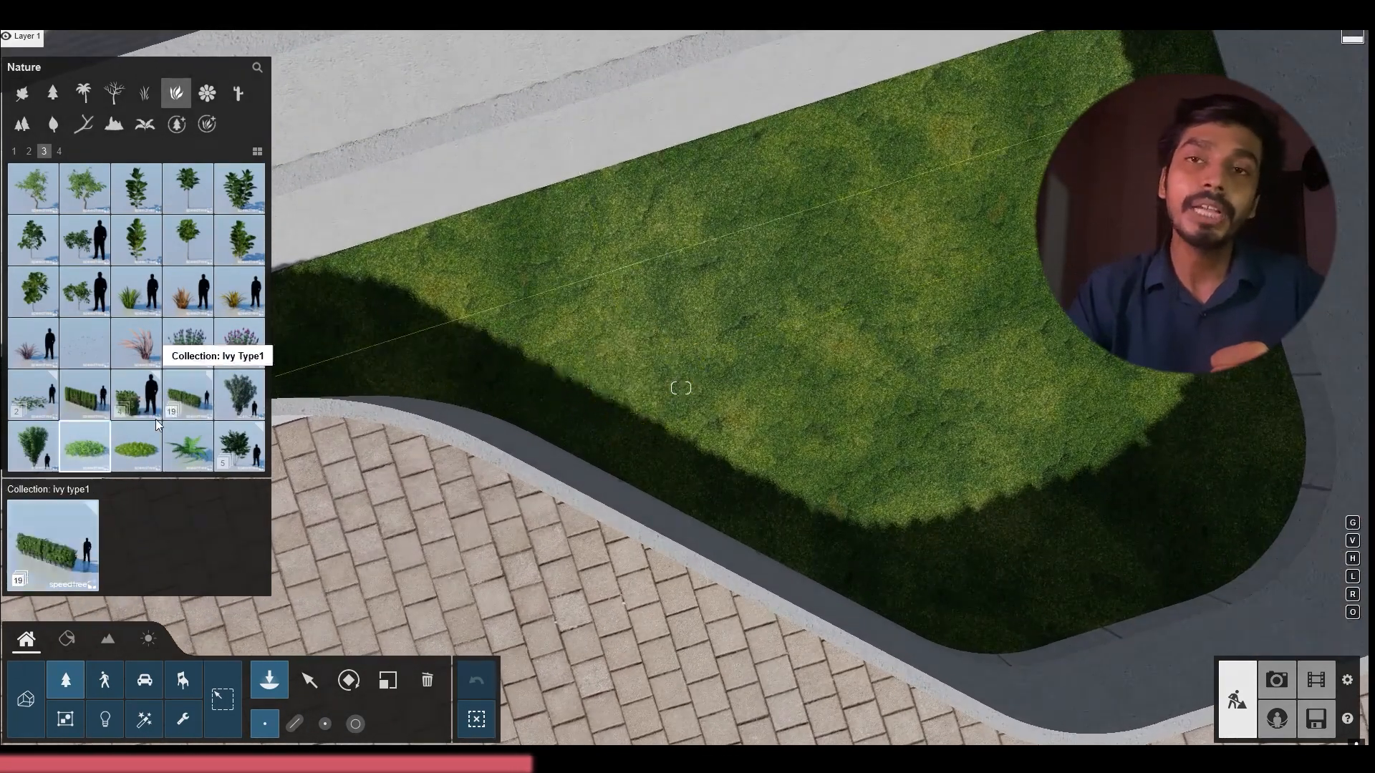
left_click(239, 441)
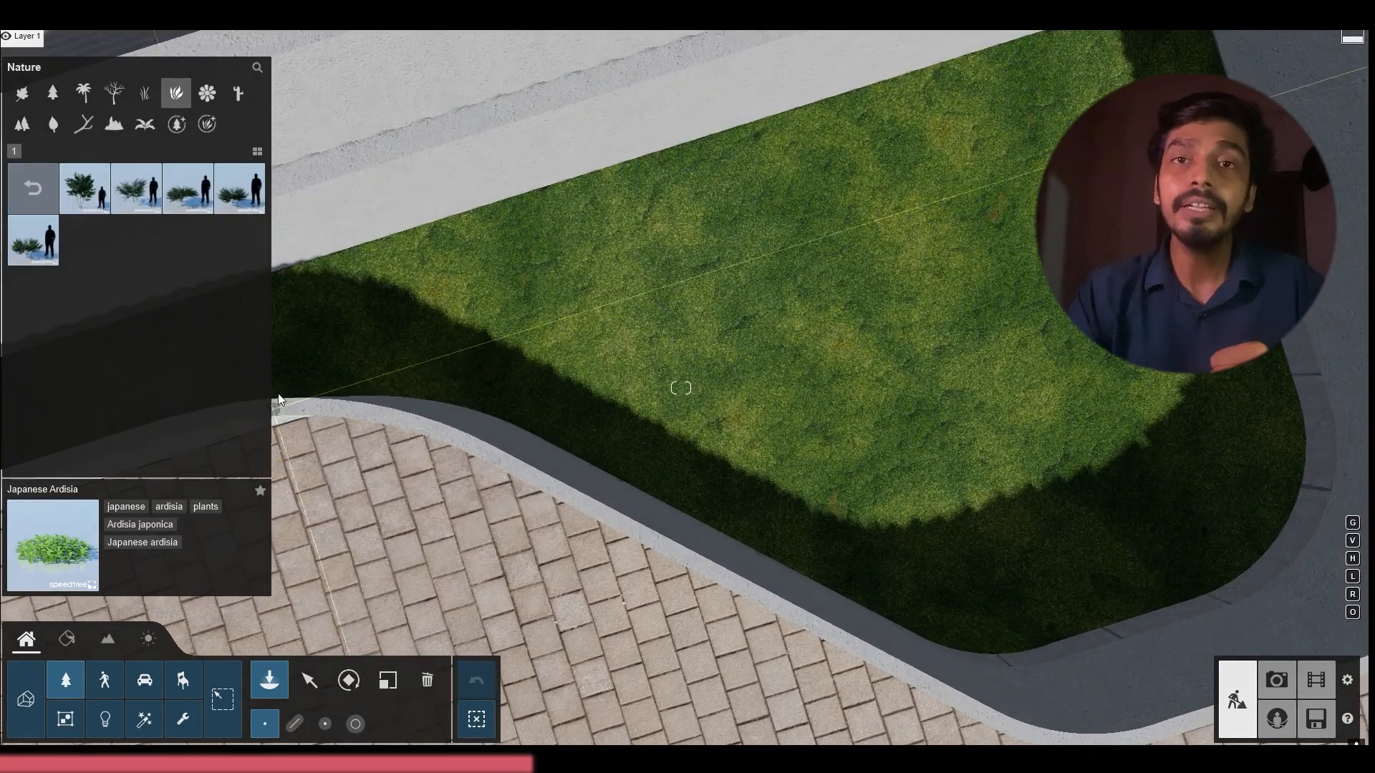
left_click(37, 189)
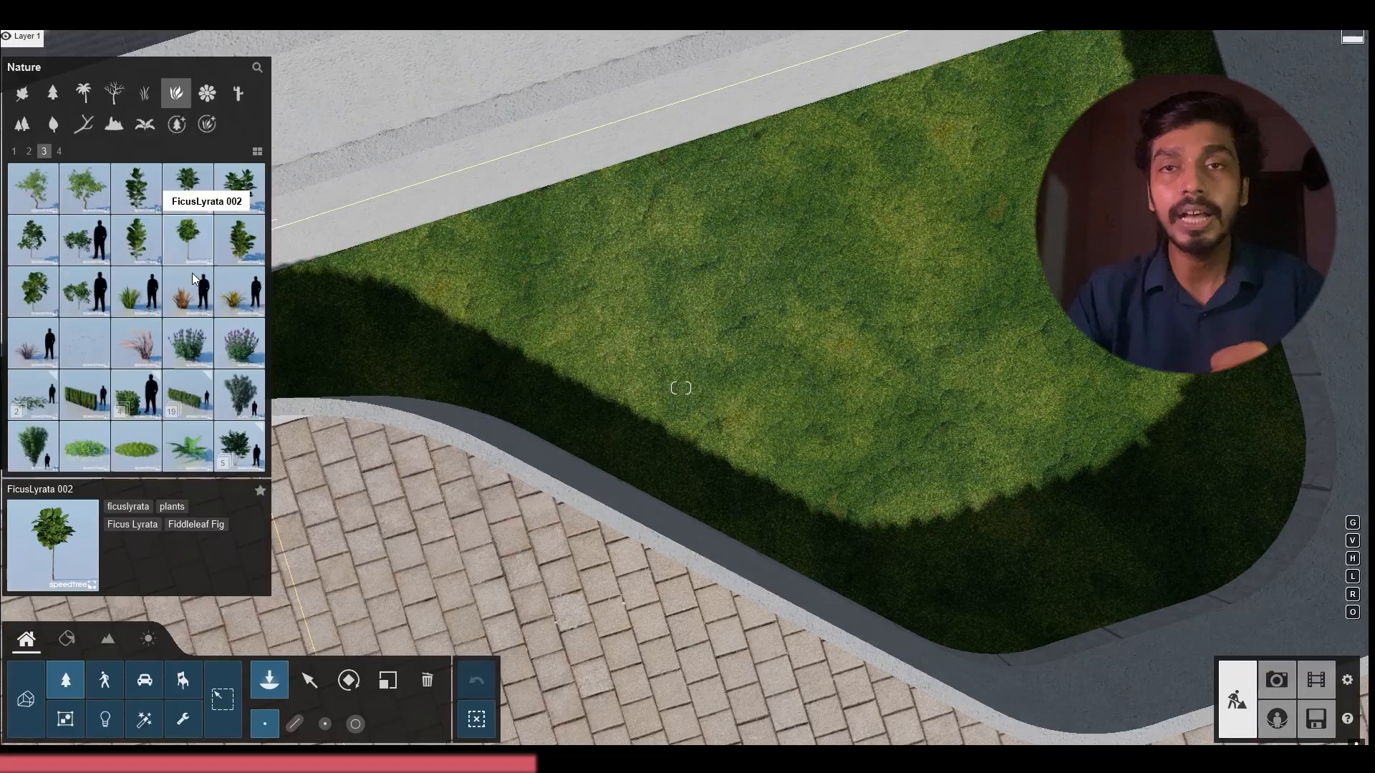
Try a scaled-up SagoPalmSmall 002 in the curved planter bed
left_click(59, 151)
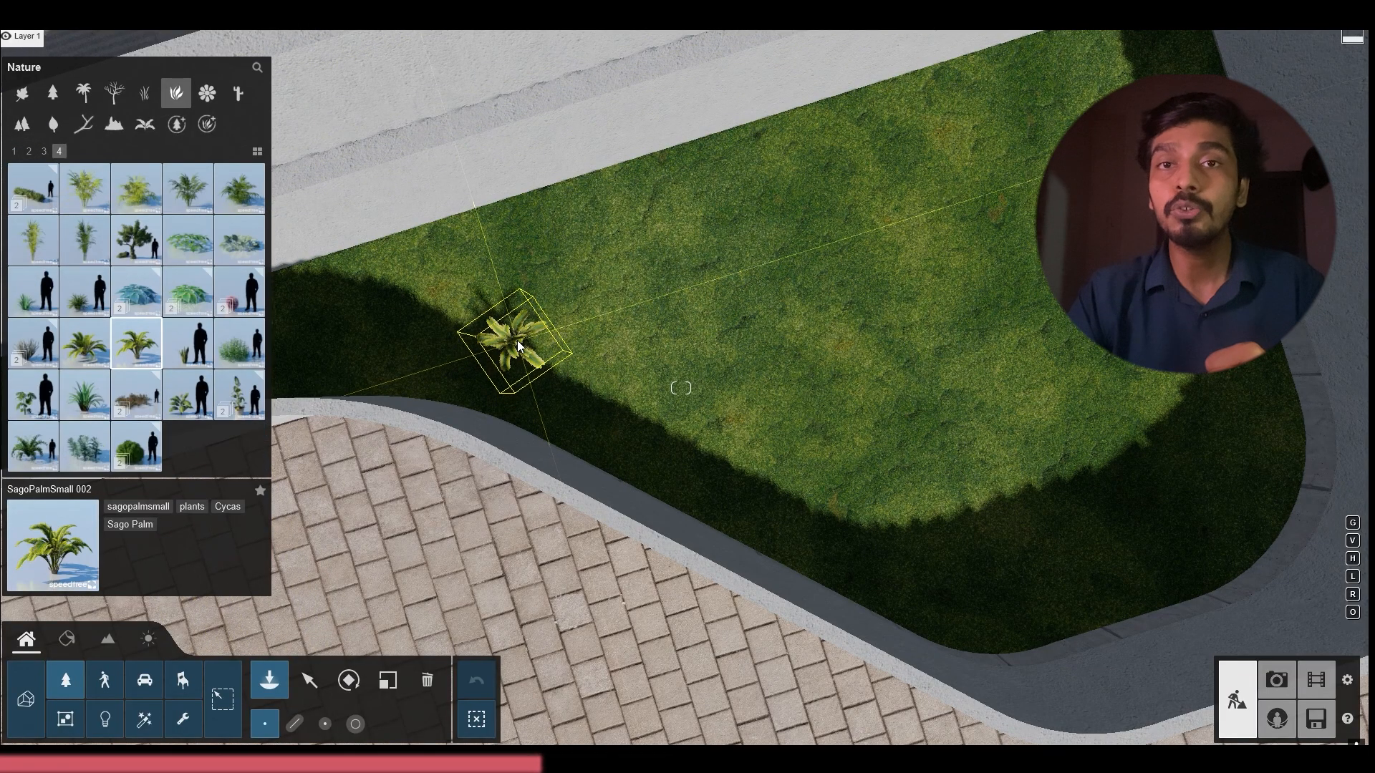
key("l")
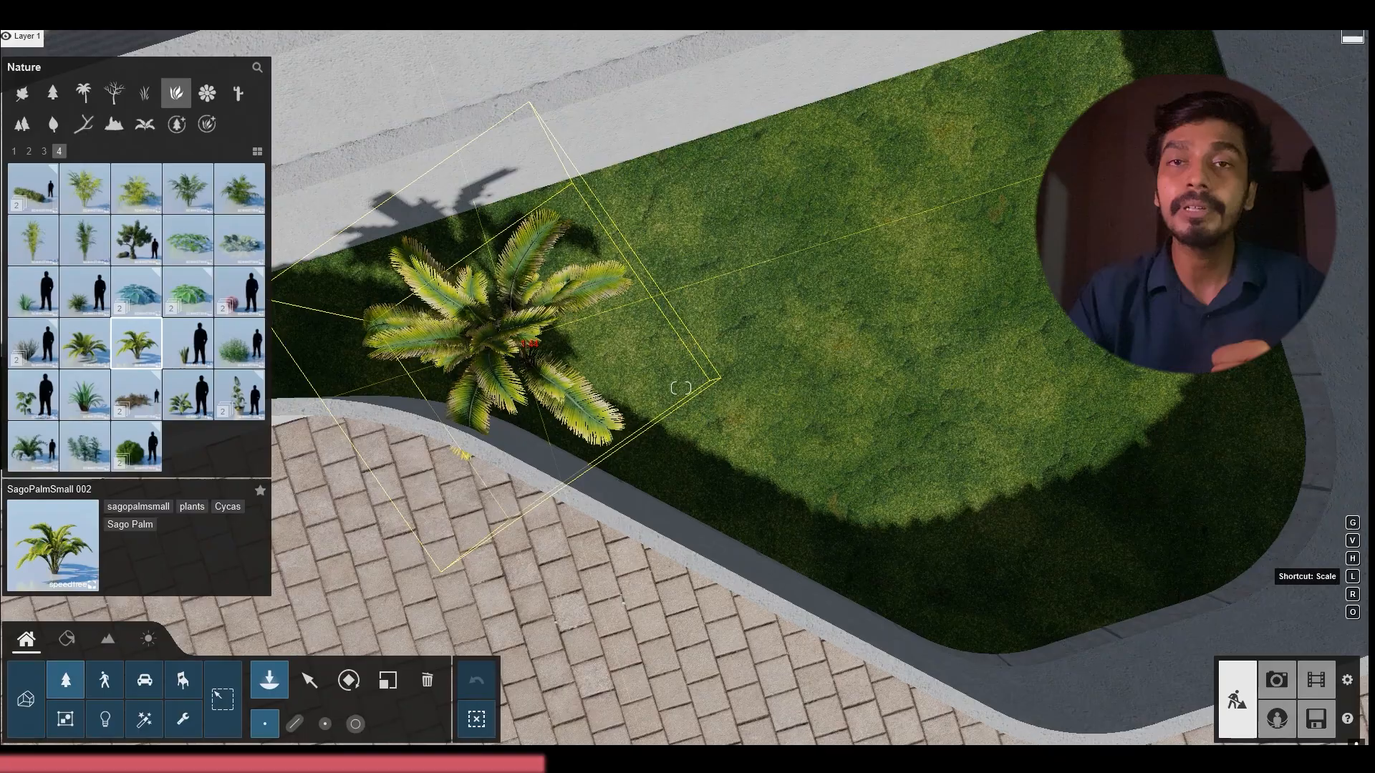
left_click(466, 295)
key("a")
right_click_drag(466, 294, 466, 215)
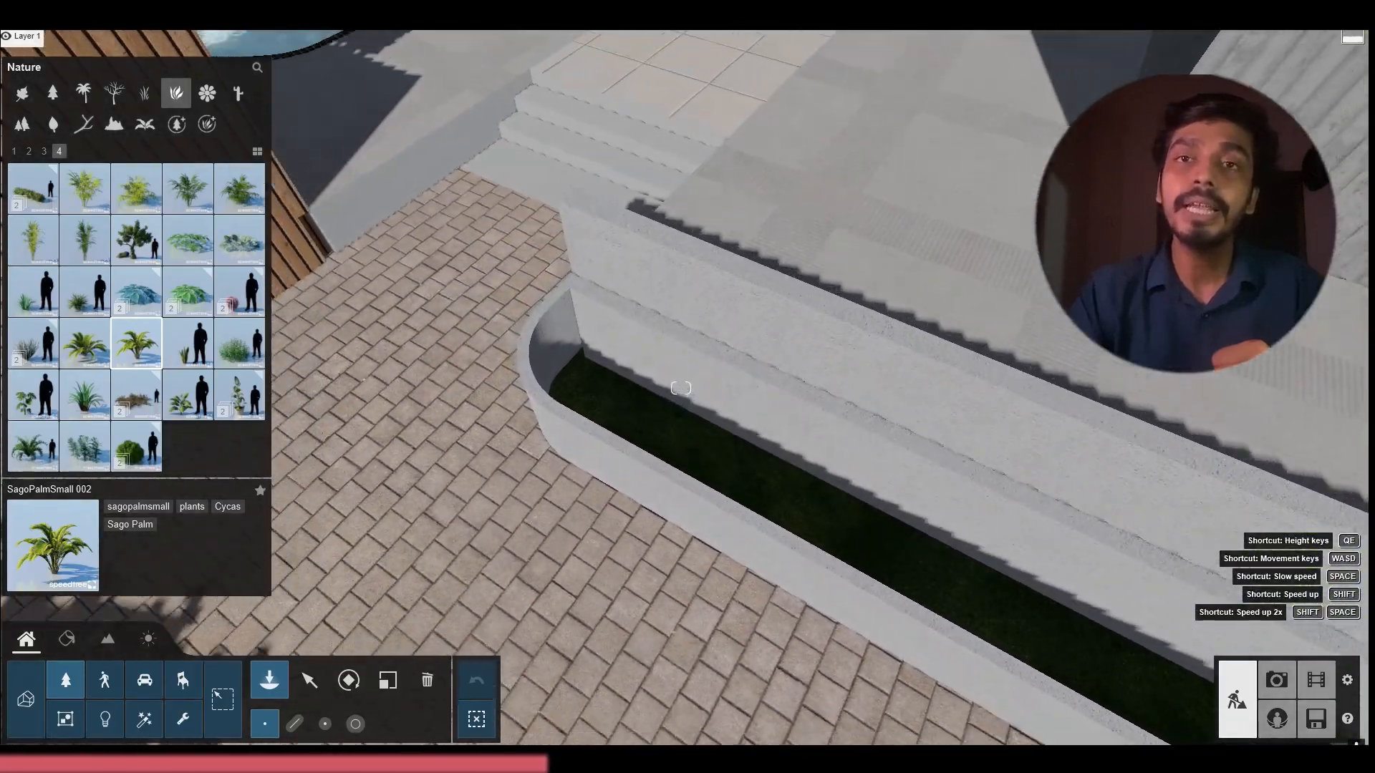
key("s")
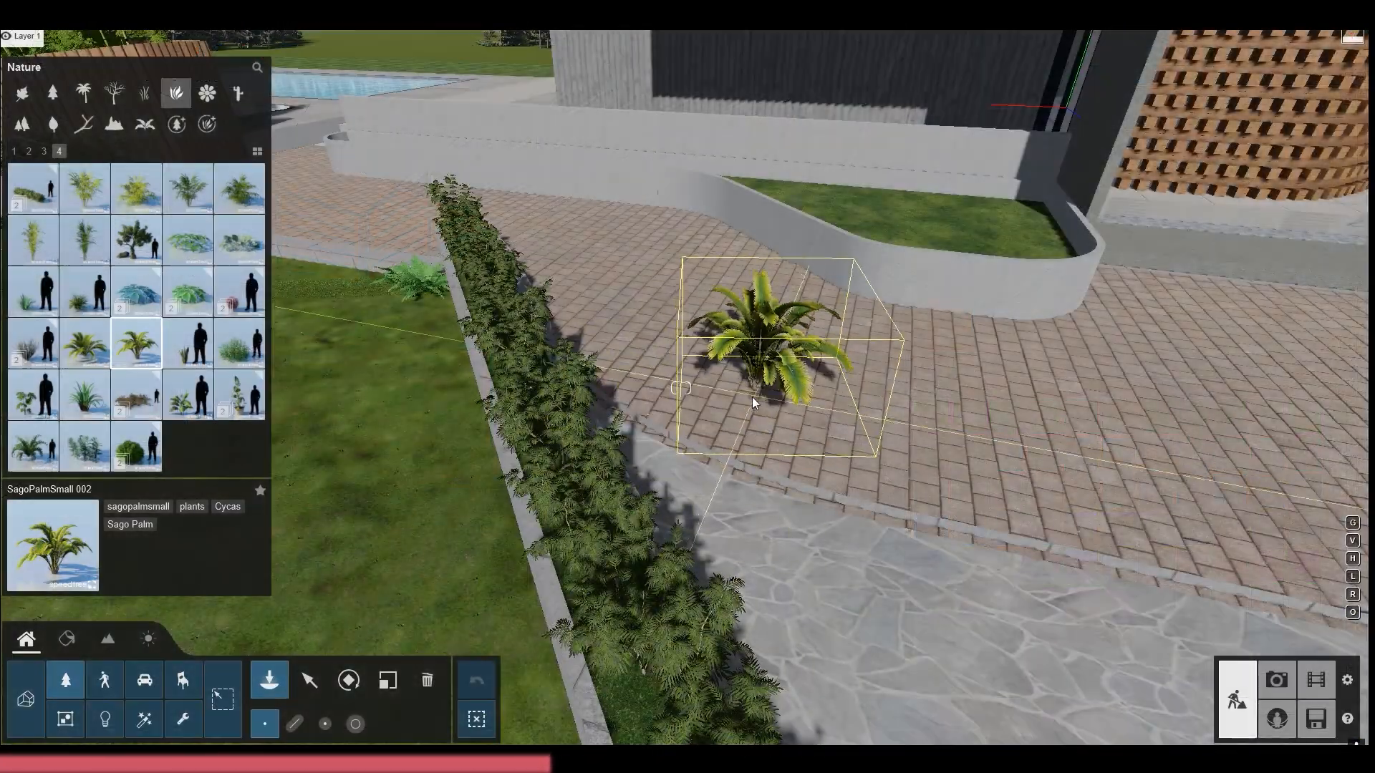
key("q")
right_click_drag(975, 239, 1002, 347)
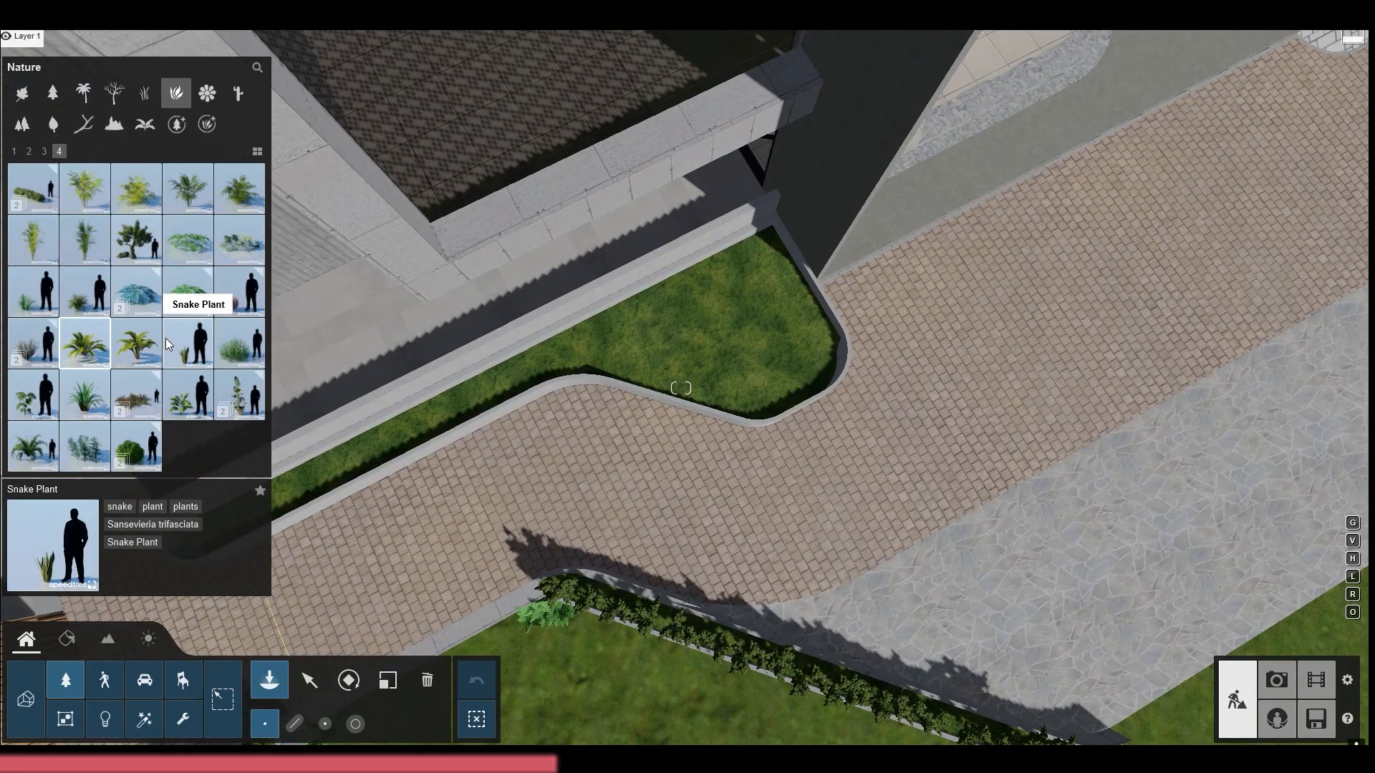
Place a Yaupon Holly 01 shrub in the wide end of the curved planter bed
left_click(142, 449)
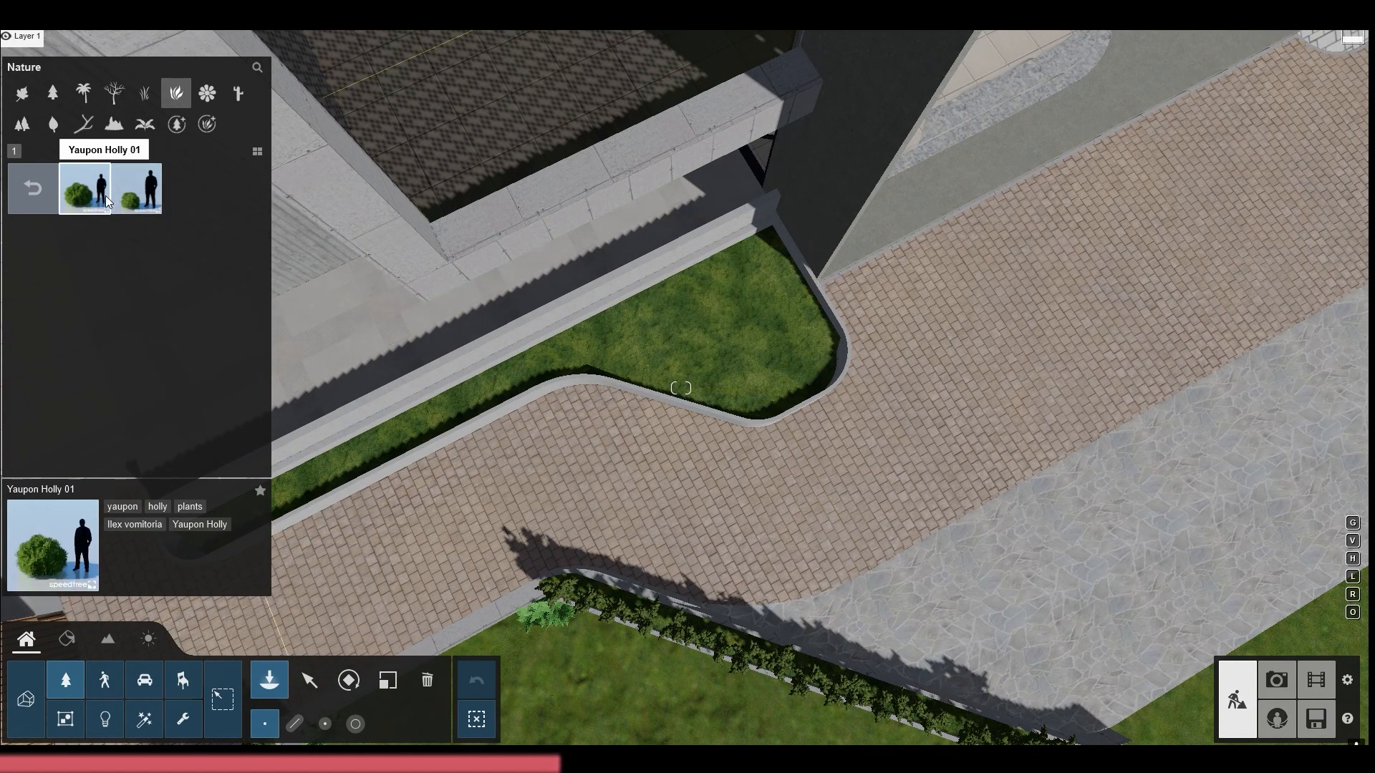
left_click(725, 318)
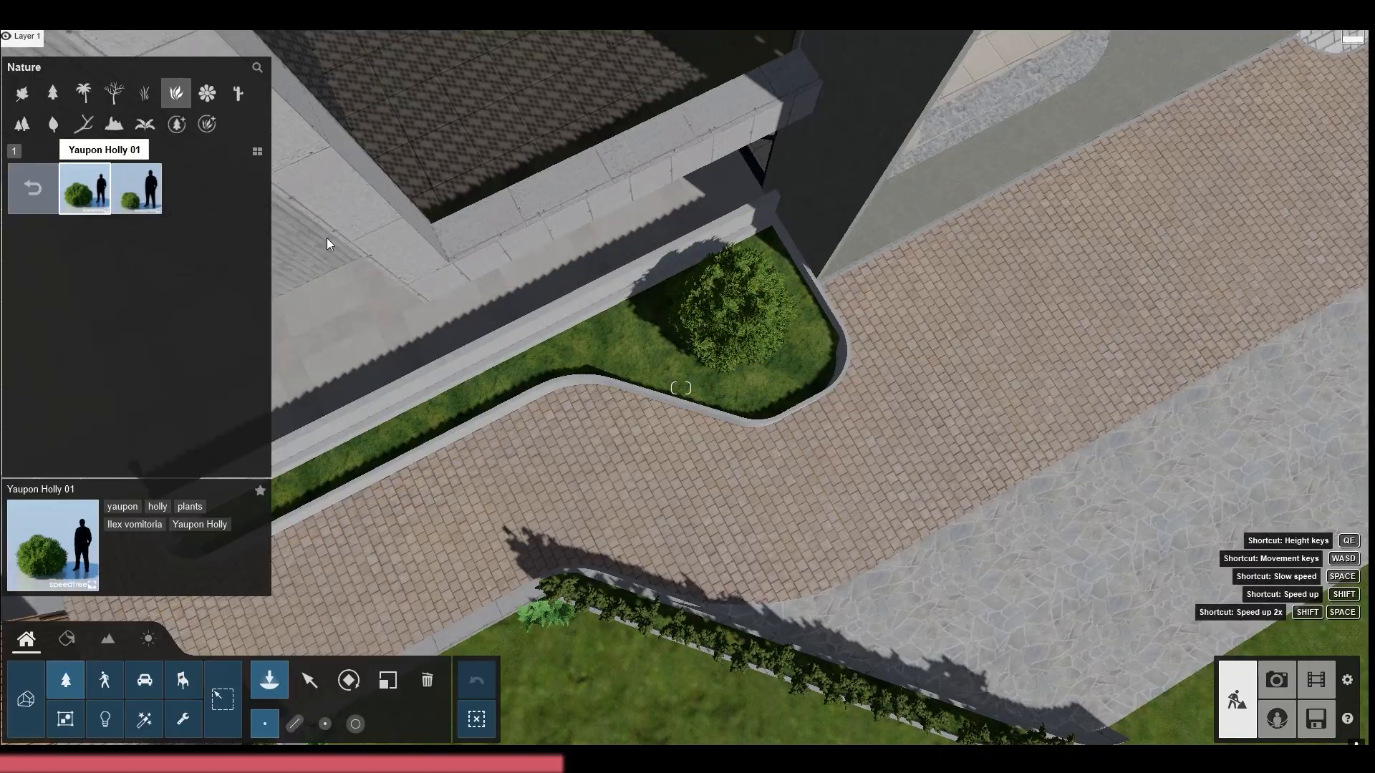
key("s")
right_click_drag(327, 237, 265, 163)
key("e")
key("d")
key("s")
key("w")
key("w")
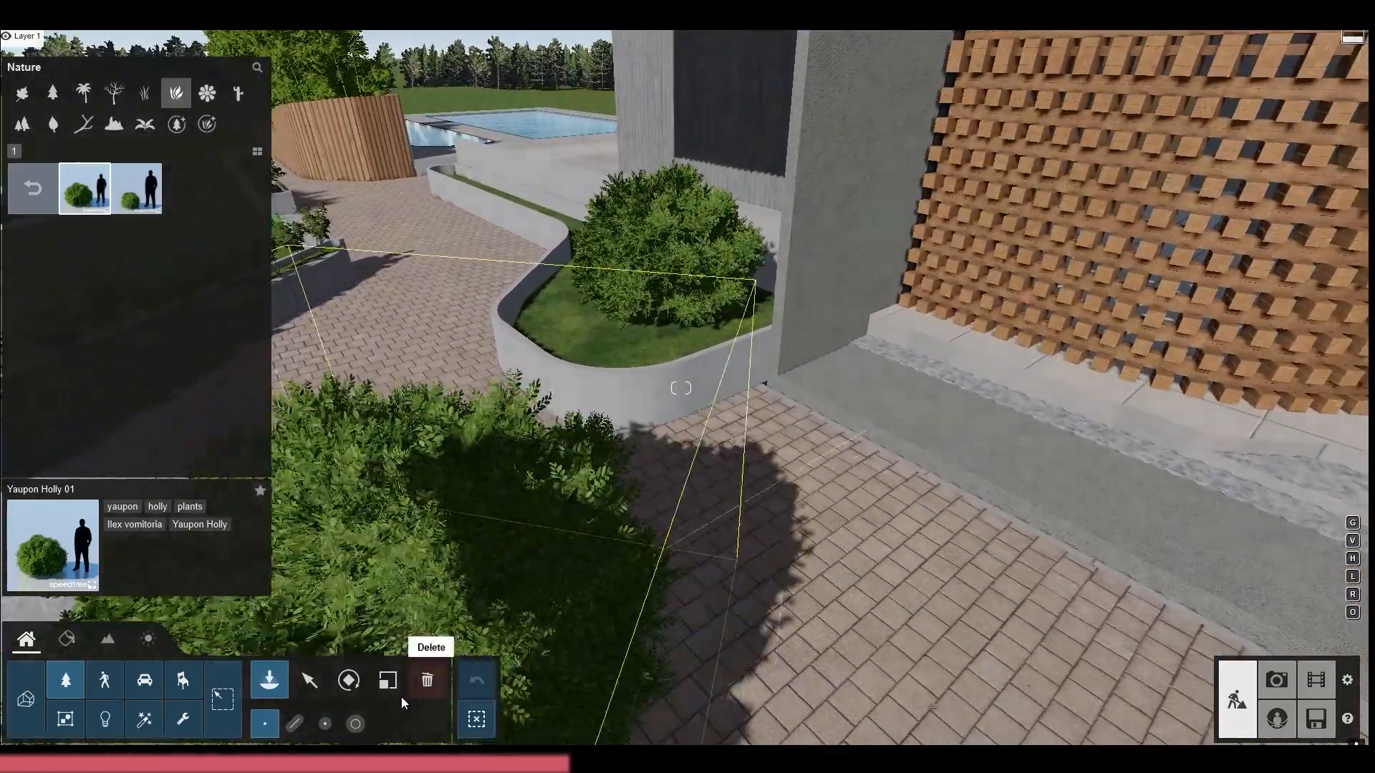
left_click(303, 683)
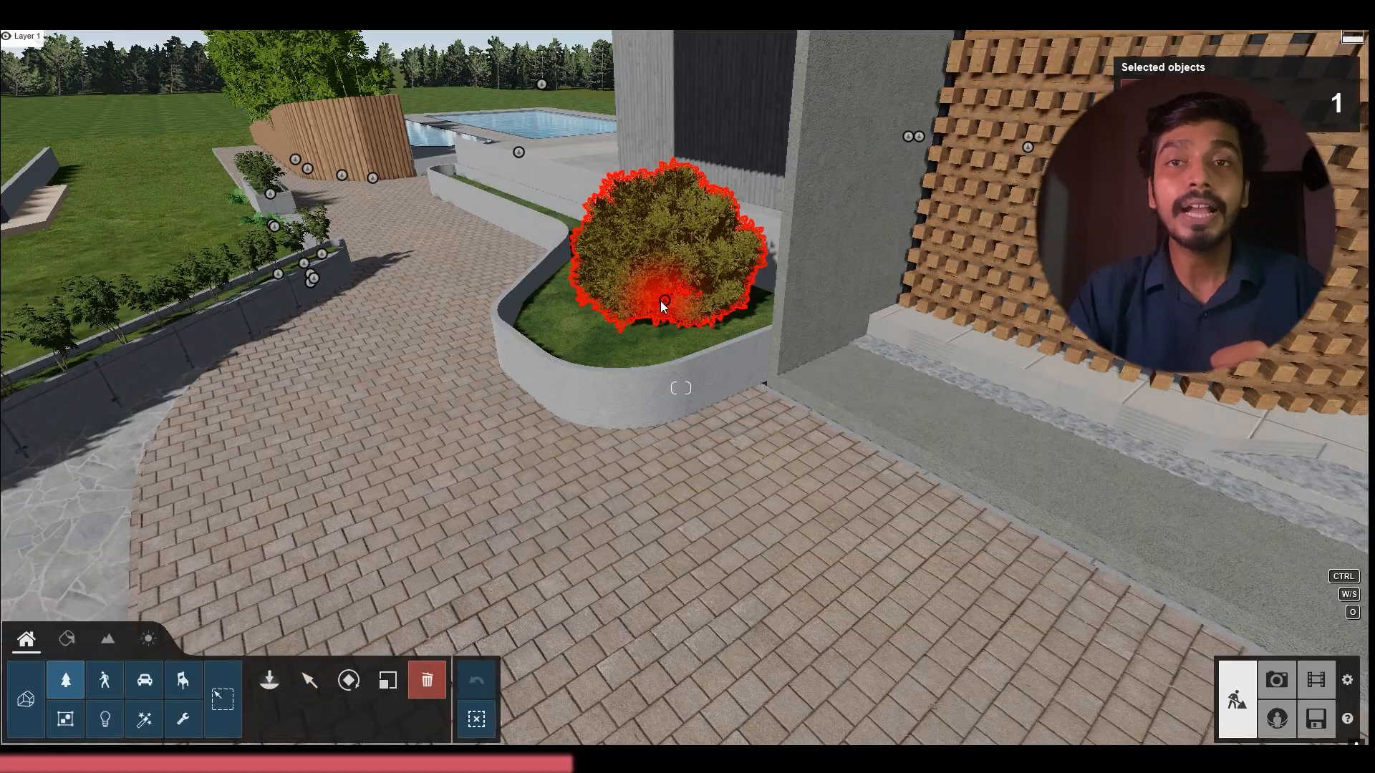
left_click(269, 680)
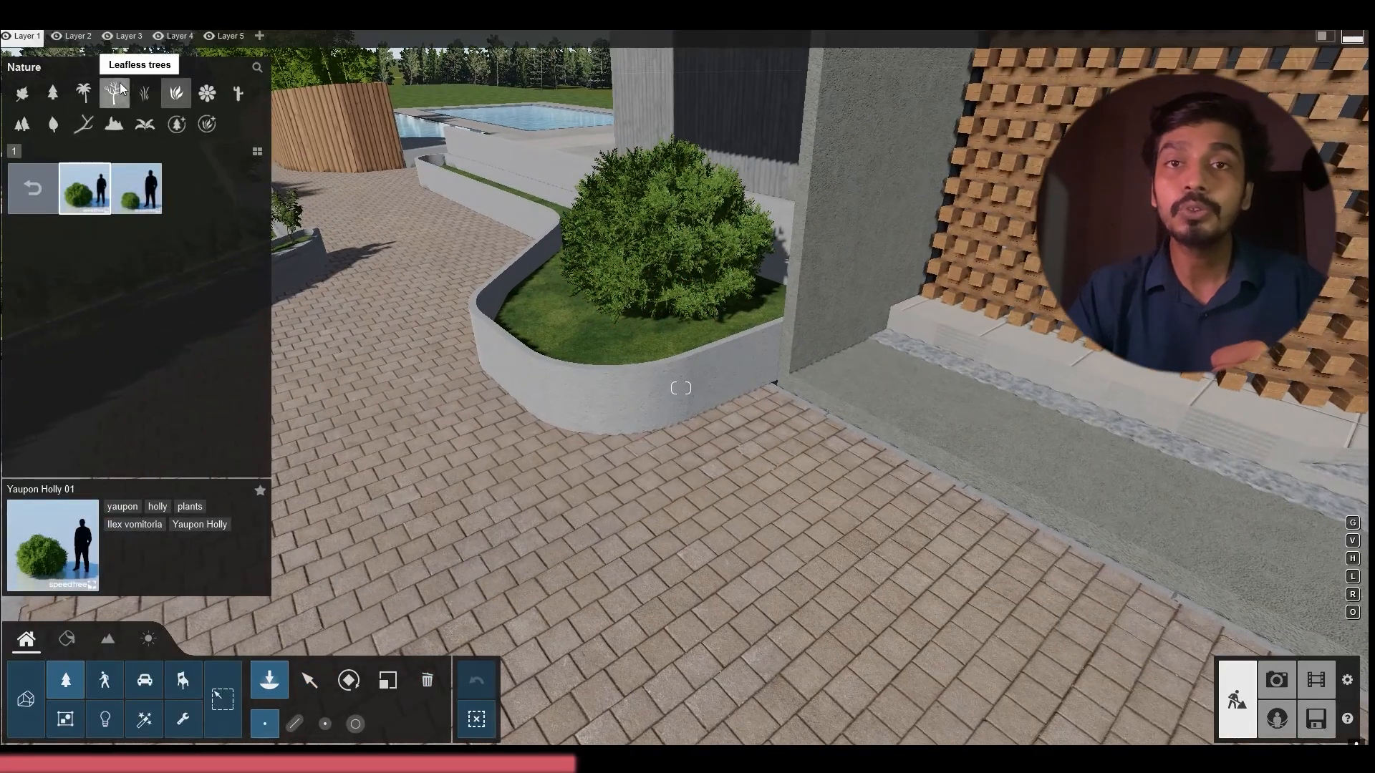
Place a FieldMaple-L4 HQ broadleaf tree behind the holly shrub in the curved planter bed
left_click(116, 92)
left_click(84, 94)
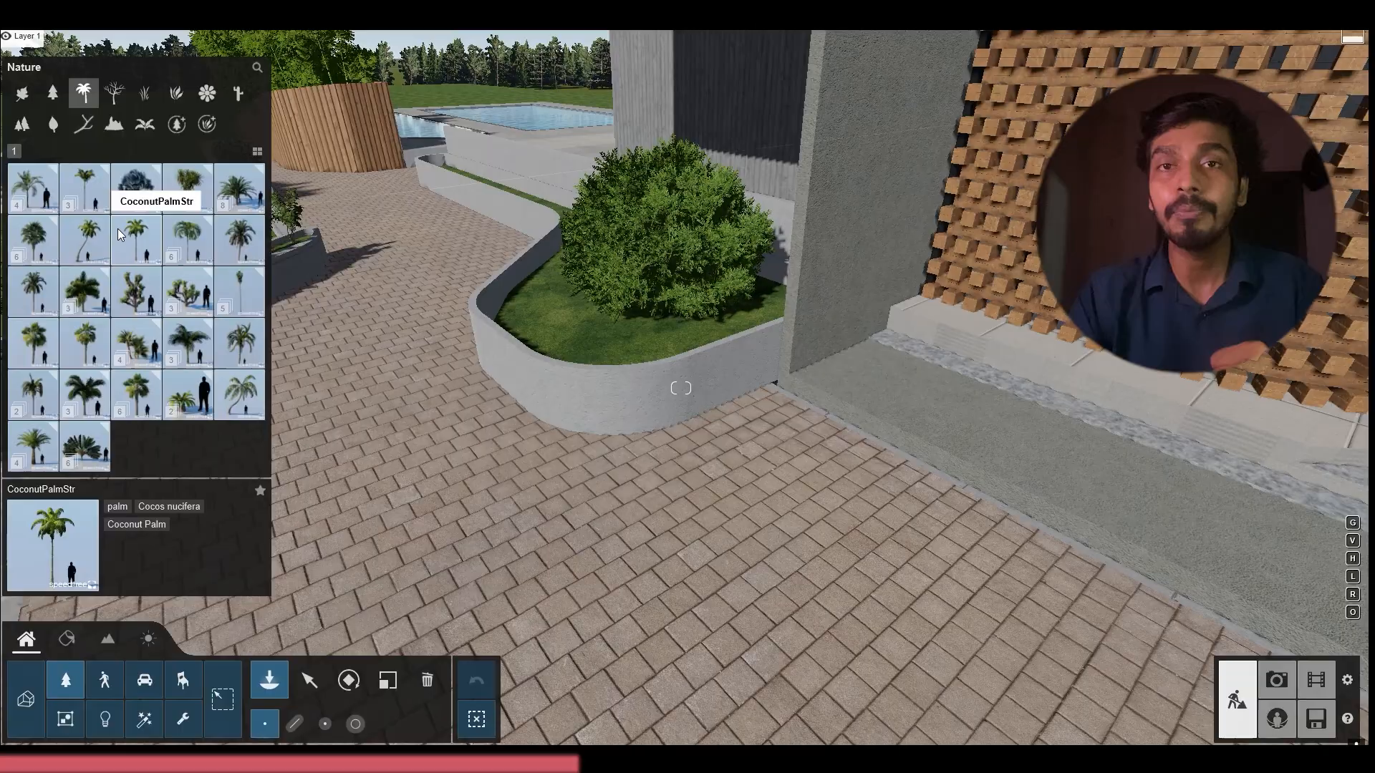
left_click(53, 93)
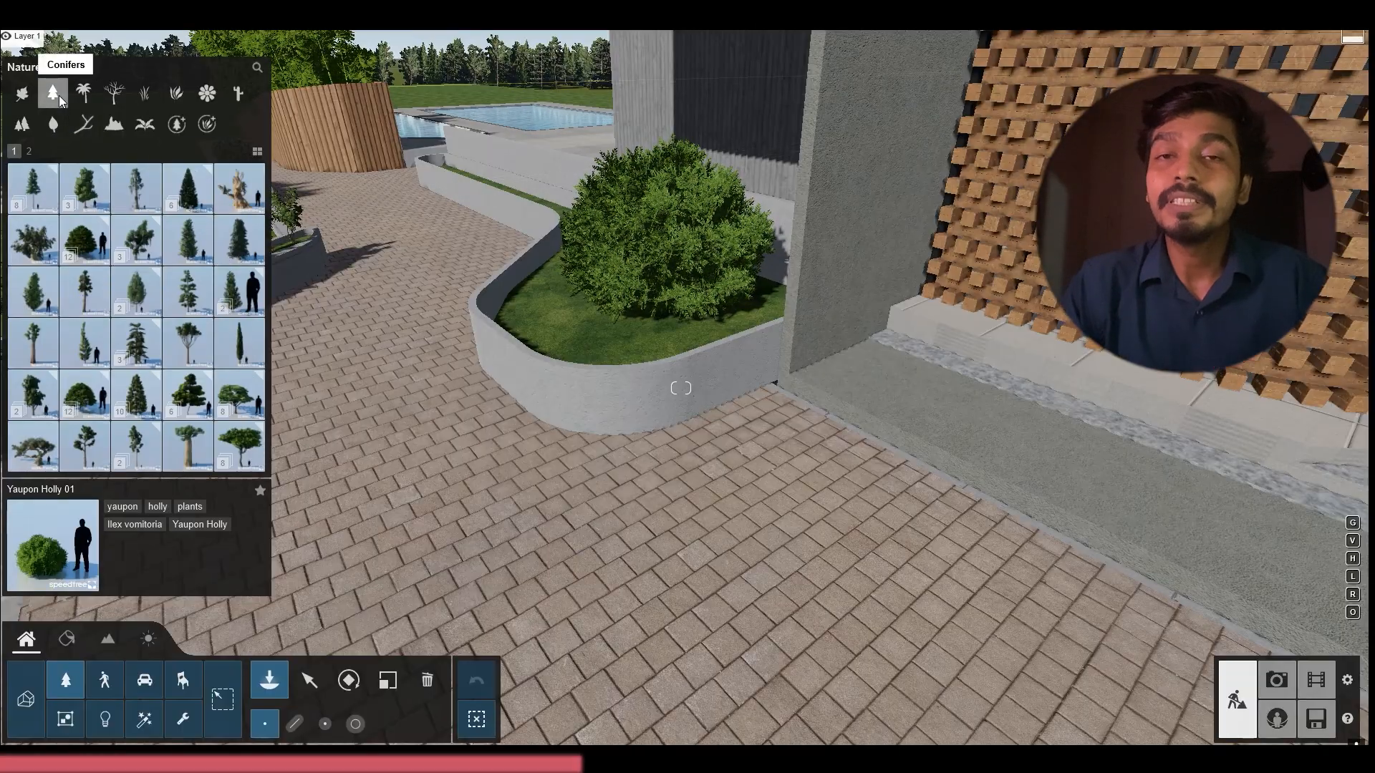
left_click(22, 94)
left_click(226, 205)
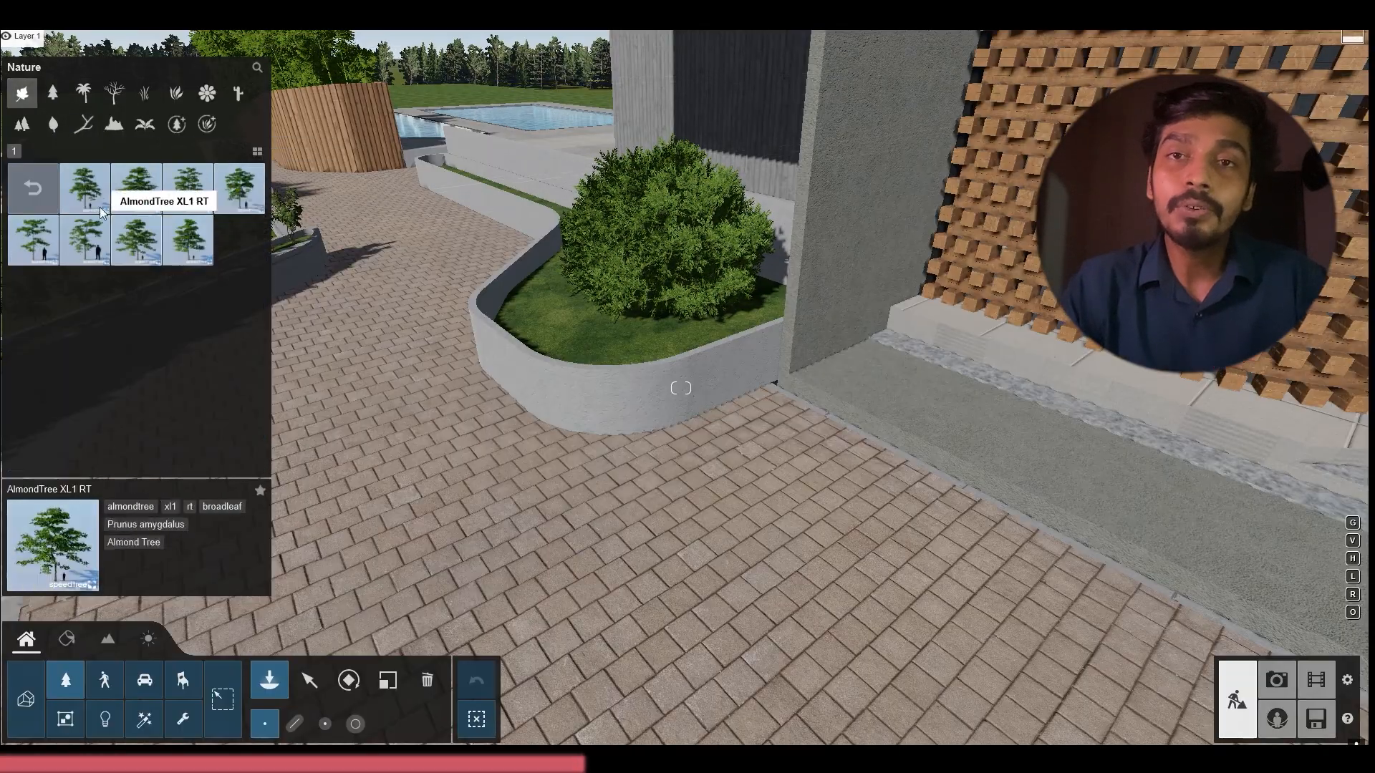
left_click(47, 189)
scroll(187, 294, "down", 1)
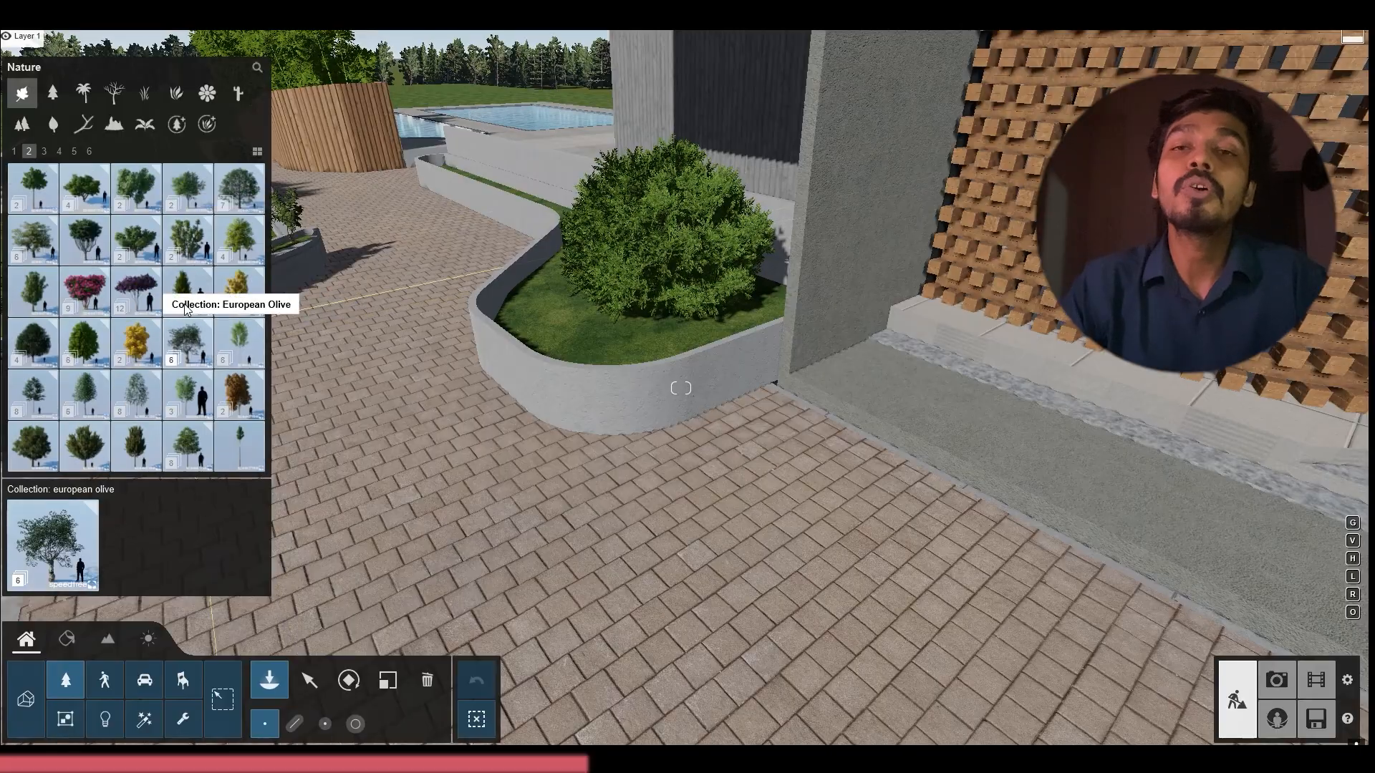
left_click(126, 398)
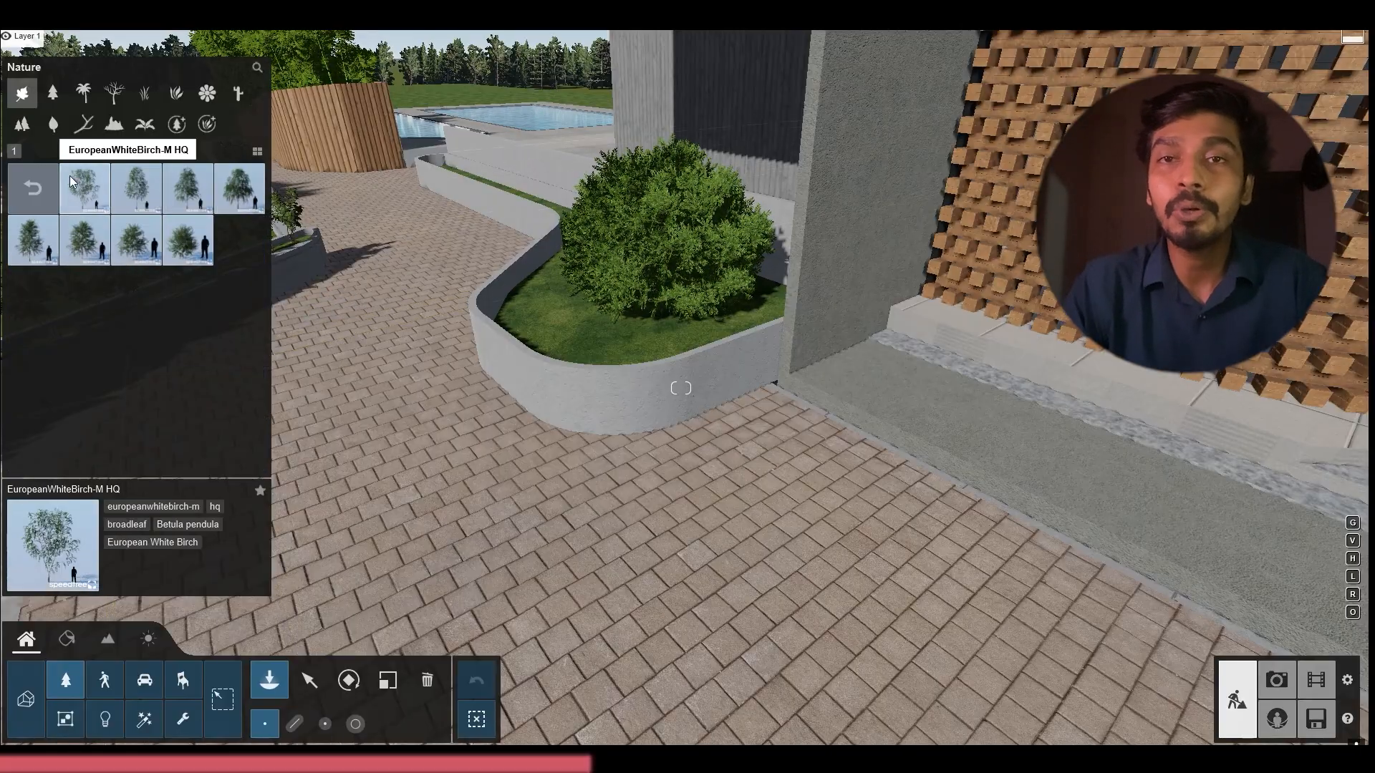
left_click(10, 192)
left_click(172, 373)
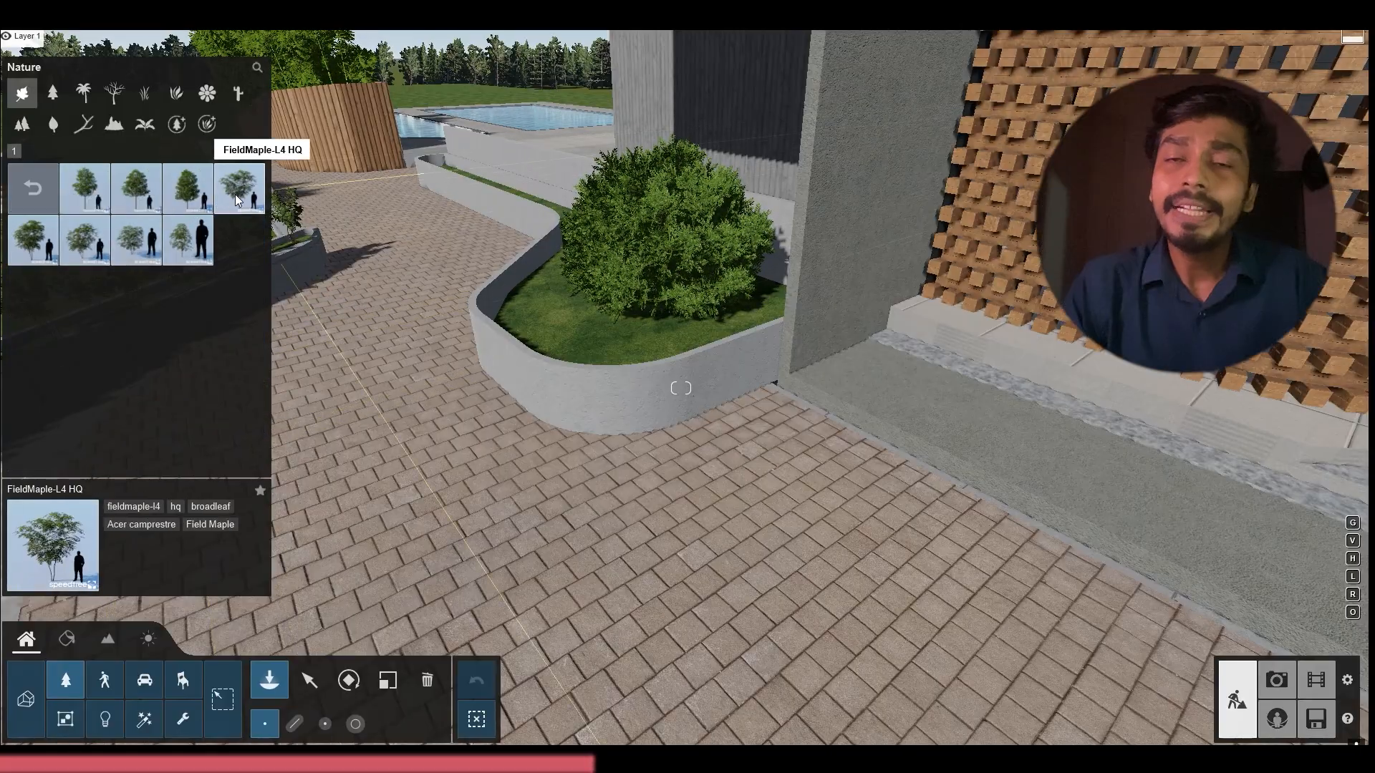
key("s")
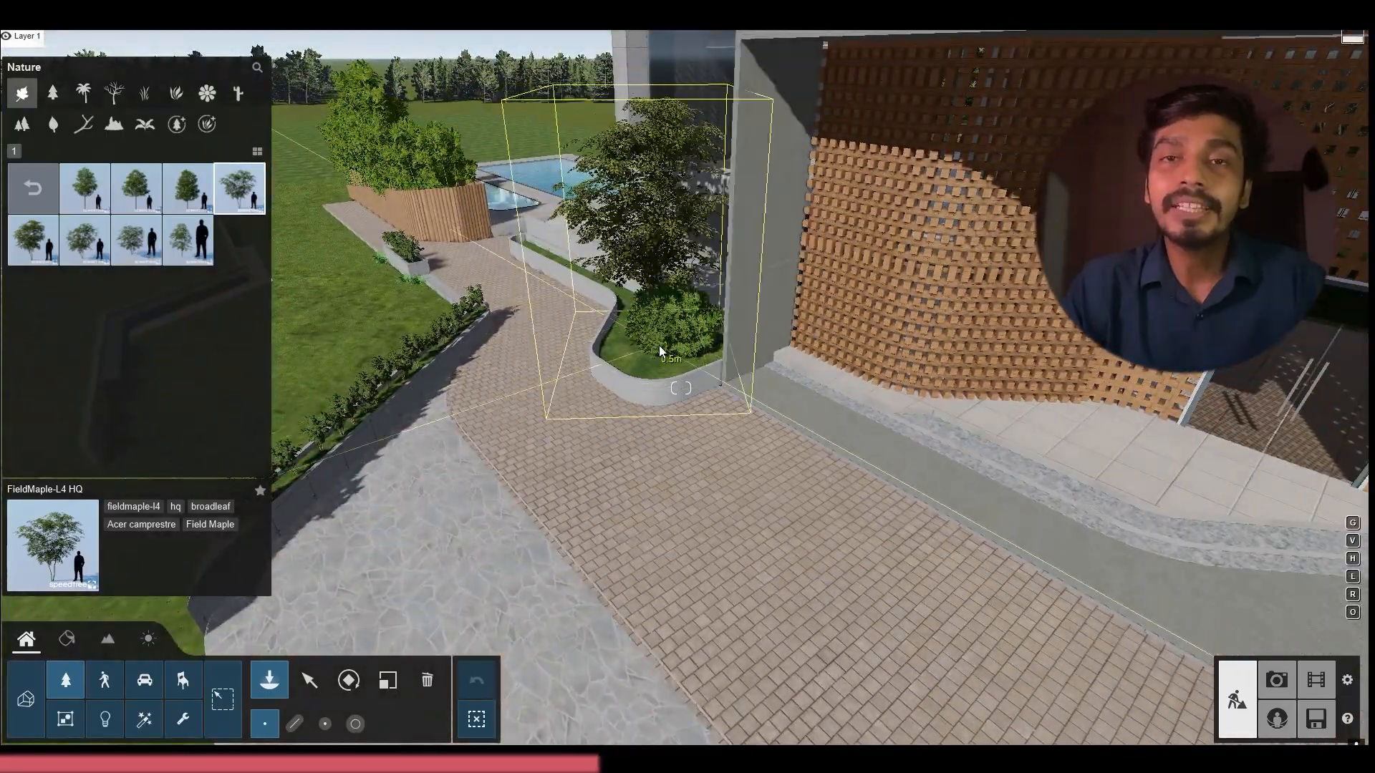
Delete the holly shrub from the wide end of the curved planter bed, leaving the FieldMaple-L4 HQ tree
left_click(659, 346)
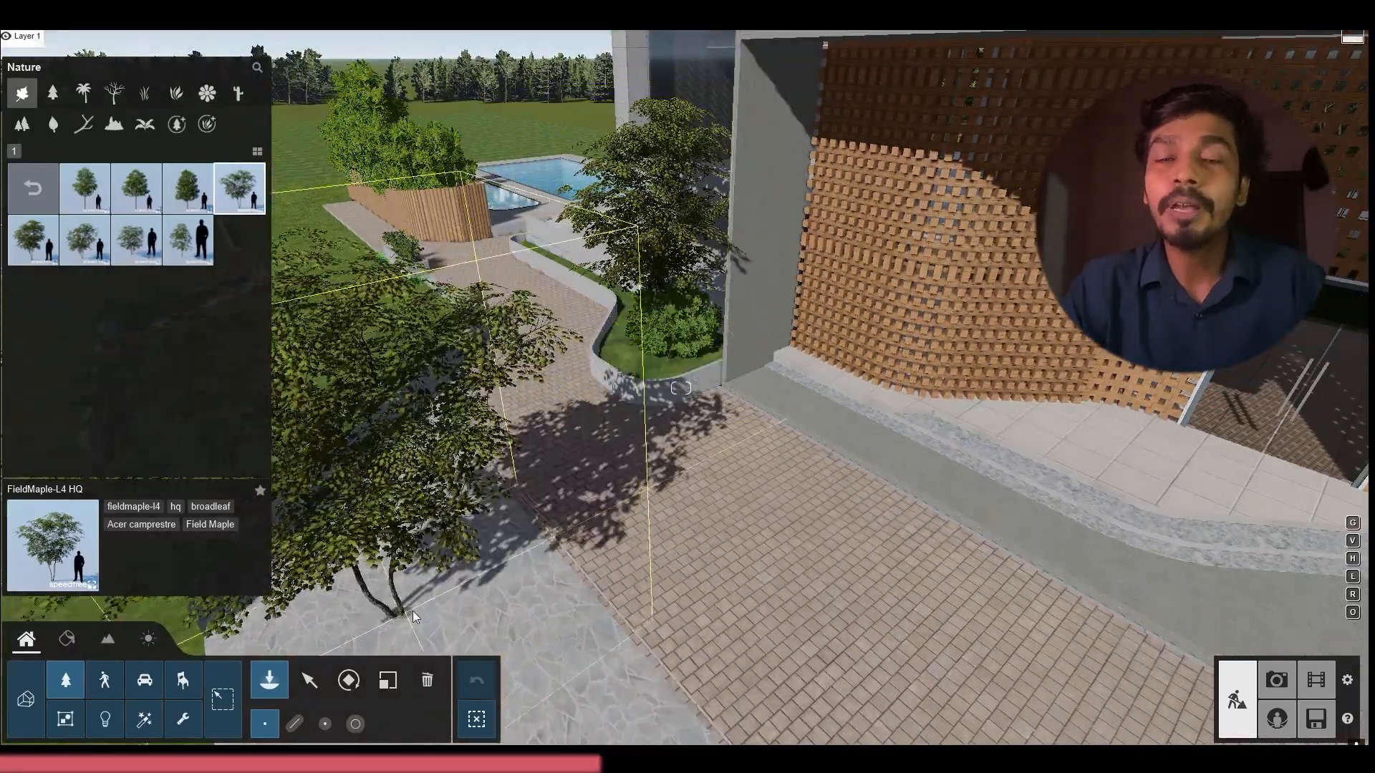
left_click(309, 680)
key("w")
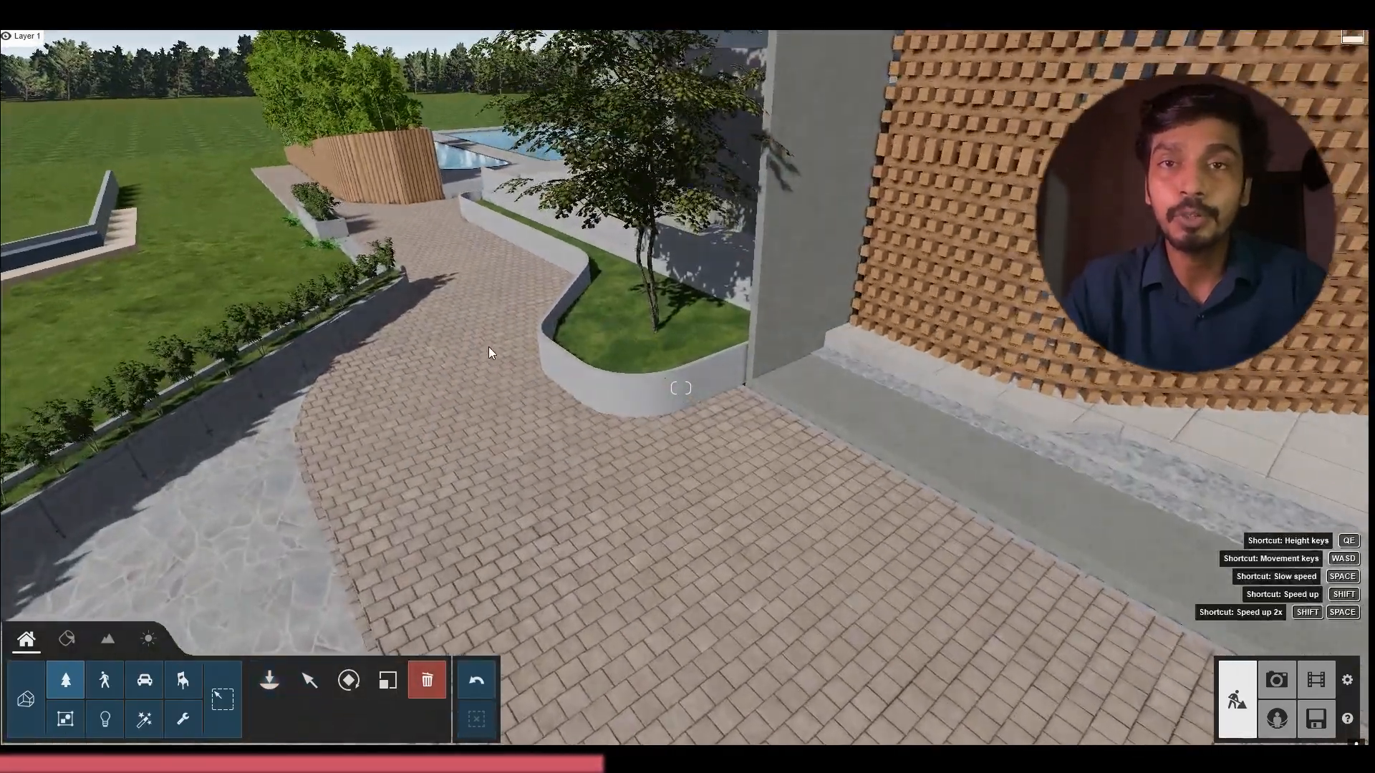
right_click_drag(489, 347, 487, 293)
Rotate and reposition the FieldMaple-L4 HQ tree in the wide end of the curved planter bed
left_click(298, 679)
key("a")
right_click_drag(373, 401, 470, 484)
key("q")
left_click(348, 684)
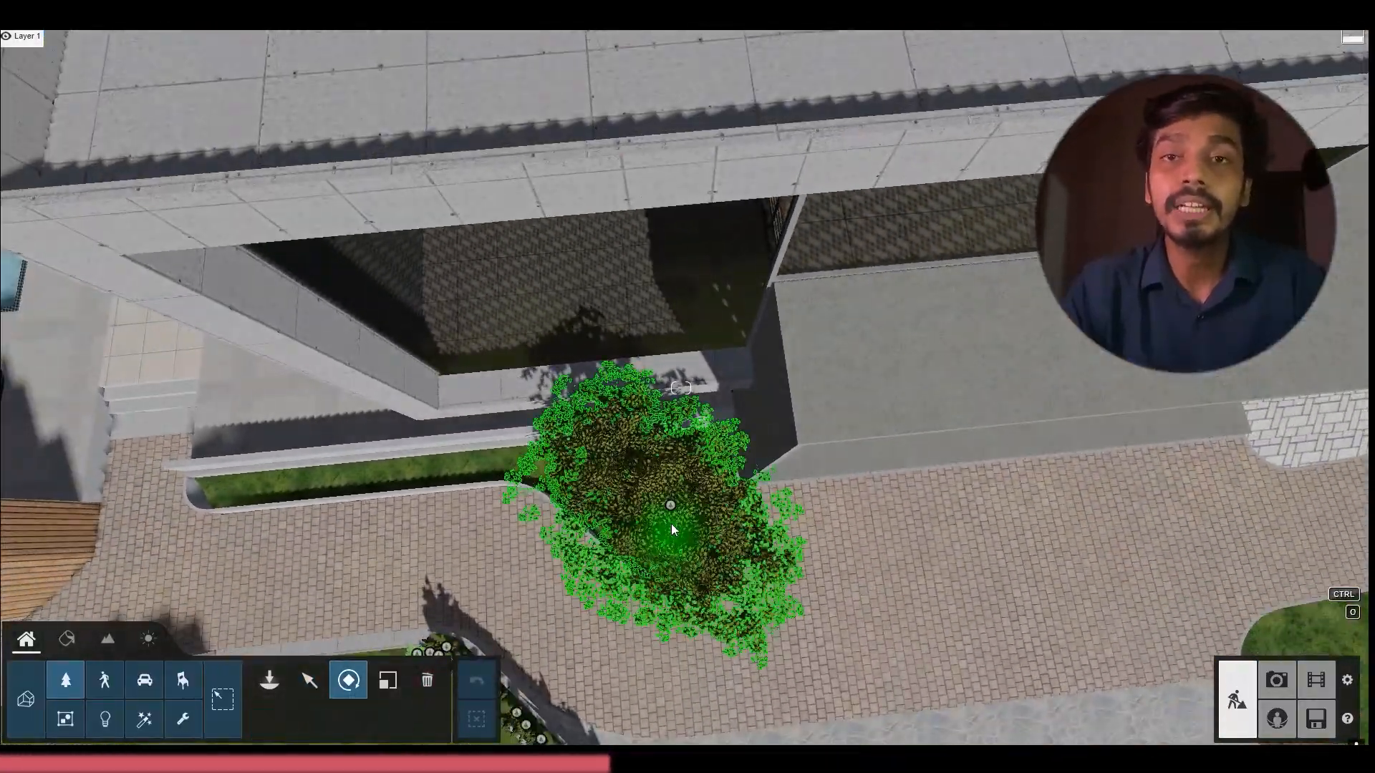
left_click(671, 523)
key("s")
right_click_drag(638, 566, 605, 372)
key("e")
key("w")
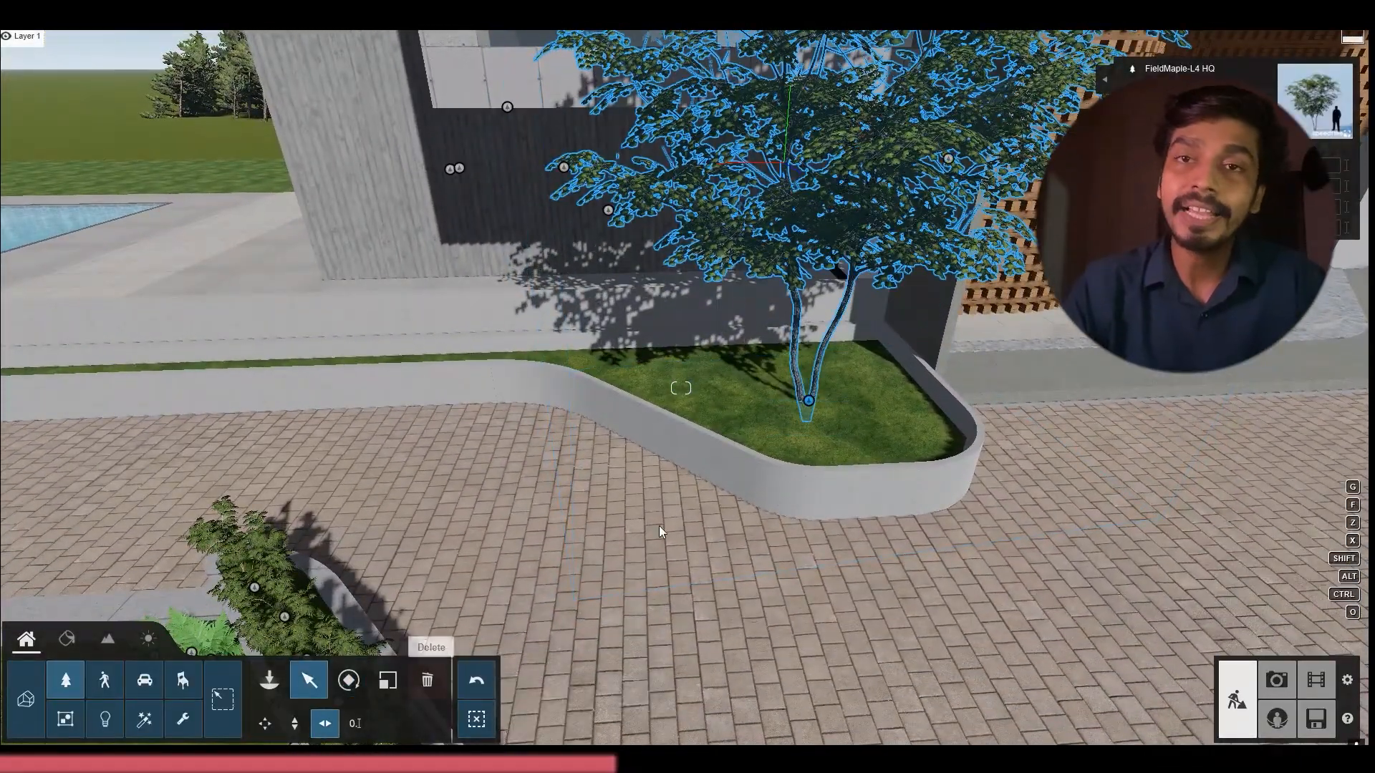
left_click(811, 410)
Compare grass varieties such as Grass Green 001, Grass Green 003 and simplegrass for the ground around the maple
left_click(266, 680)
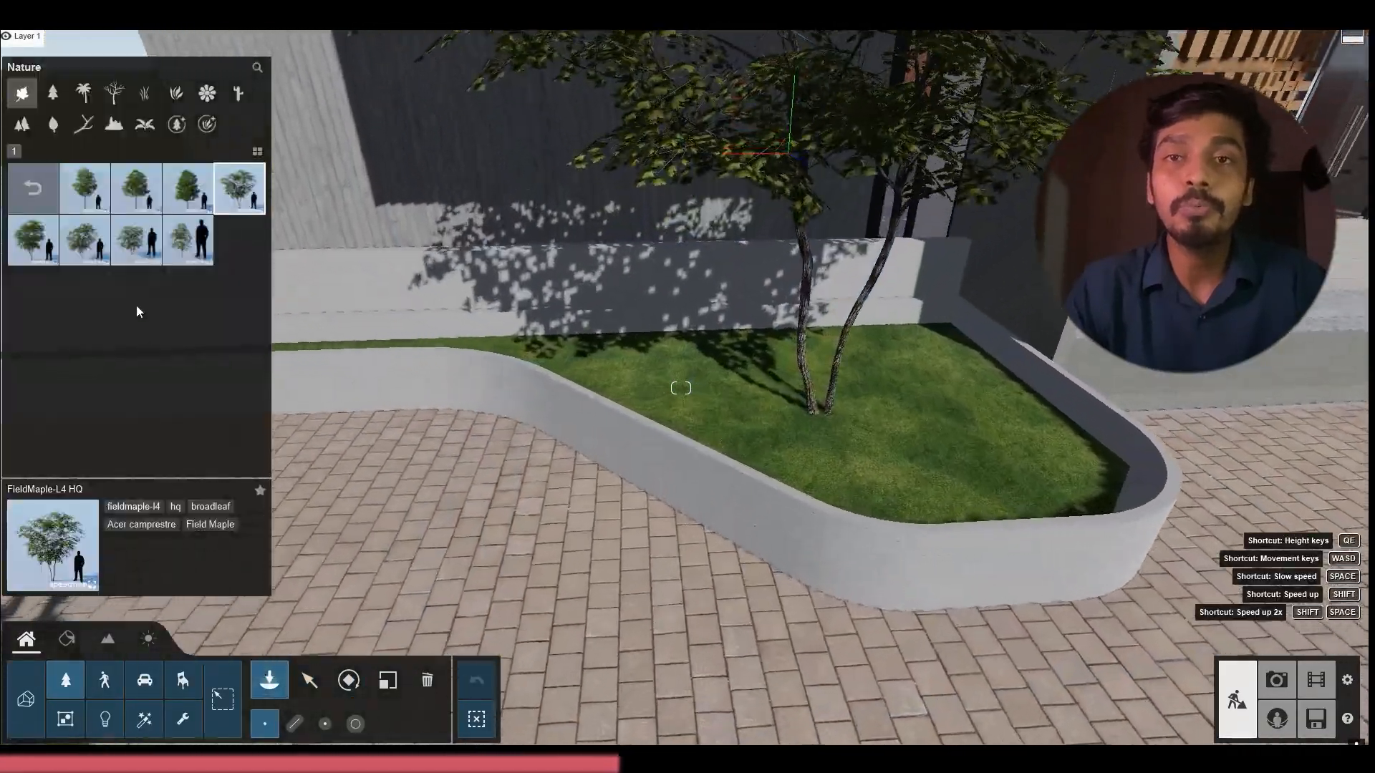
key("w")
left_click(144, 93)
left_click(138, 237)
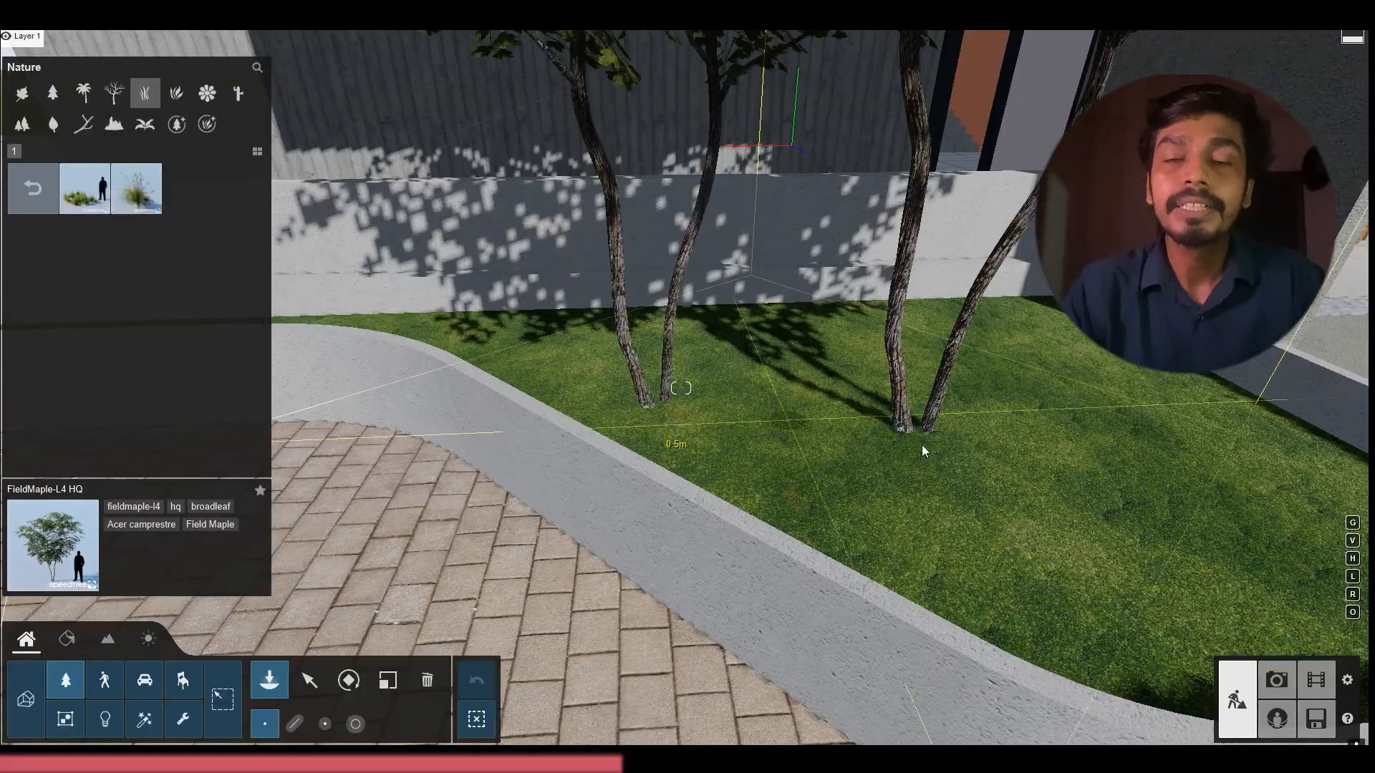
left_click(65, 195)
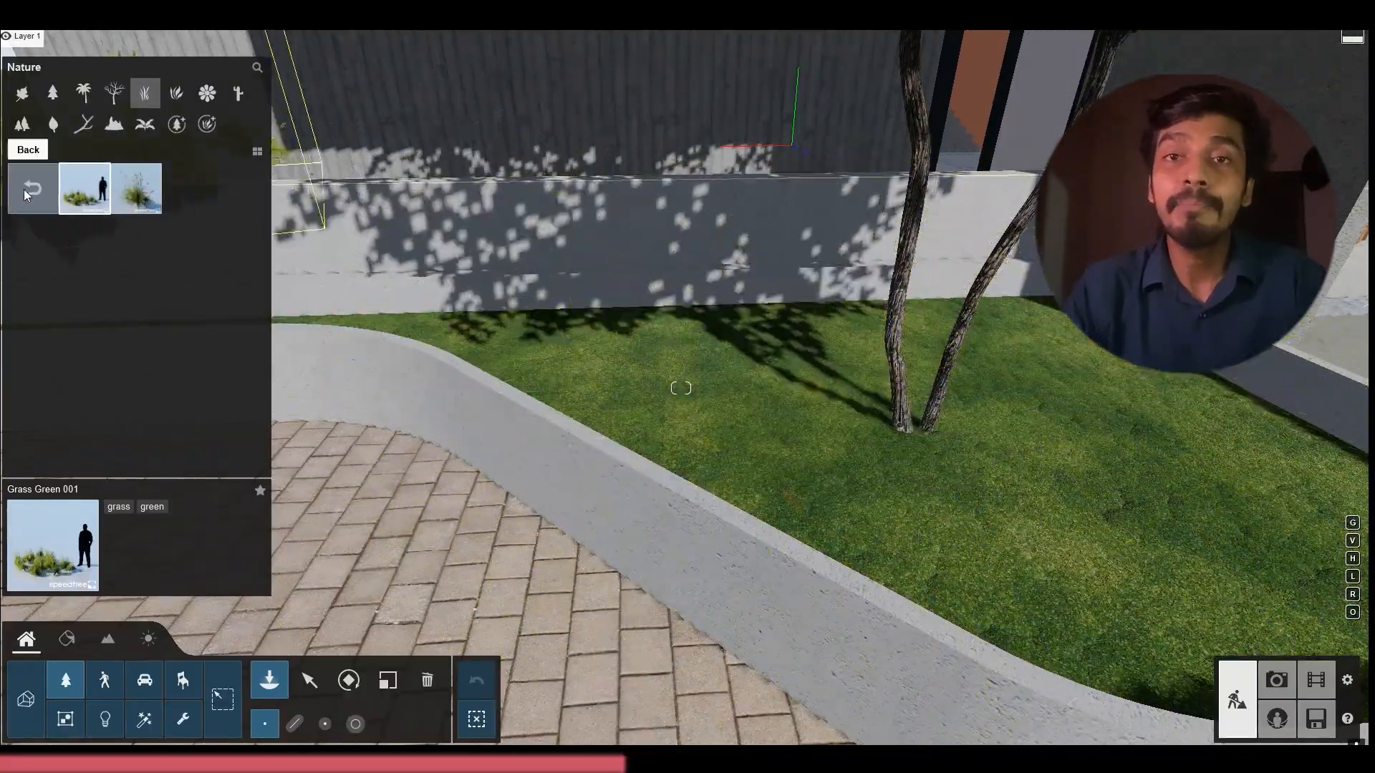
left_click(29, 189)
left_click(165, 236)
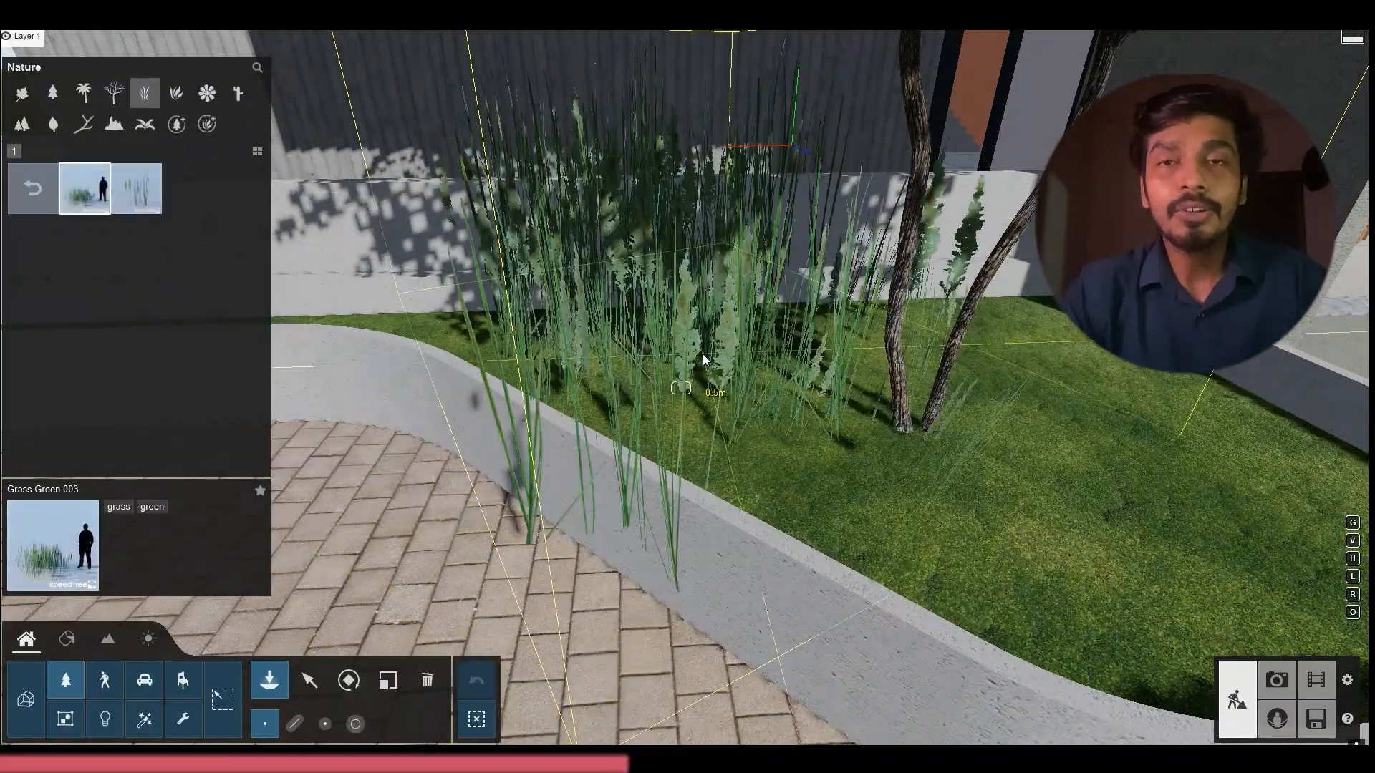
left_click(33, 188)
left_click(184, 448)
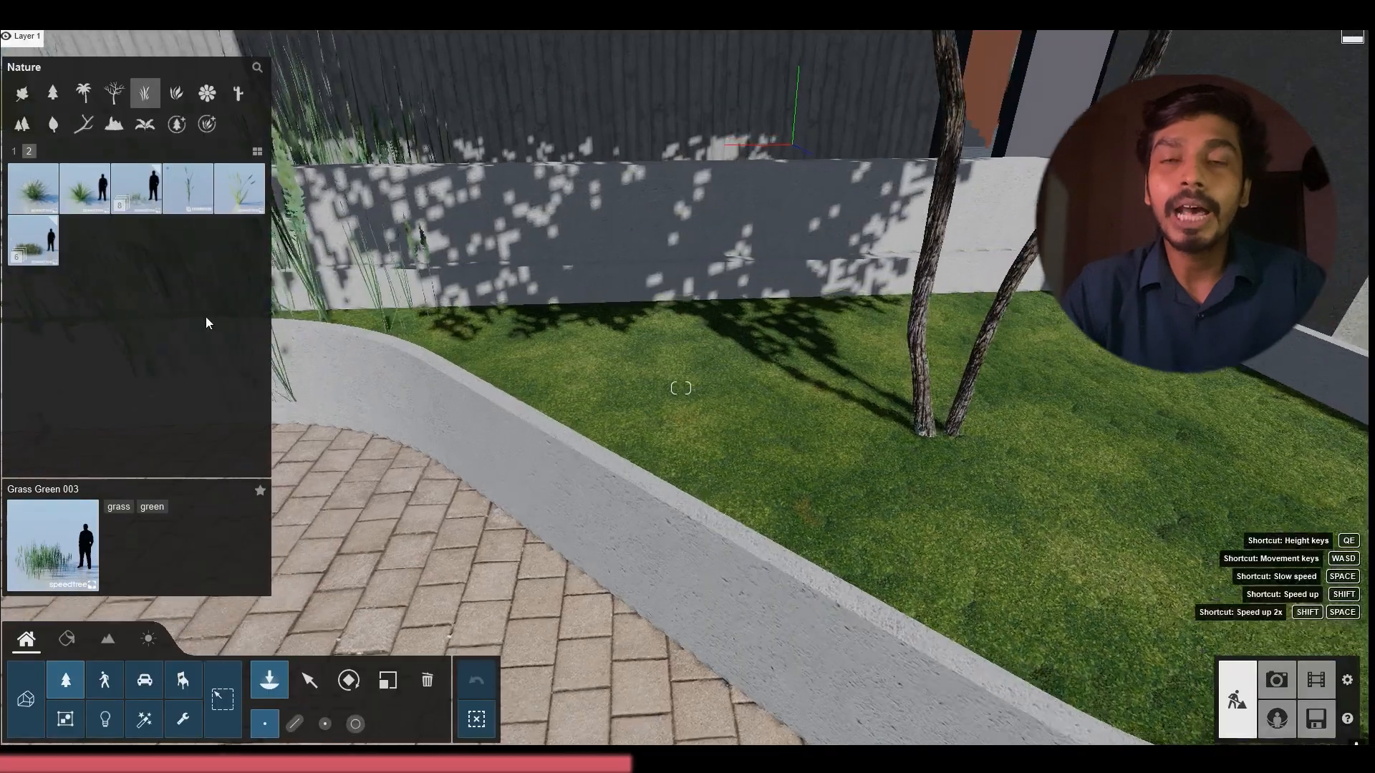
left_click(206, 321)
left_click(235, 464)
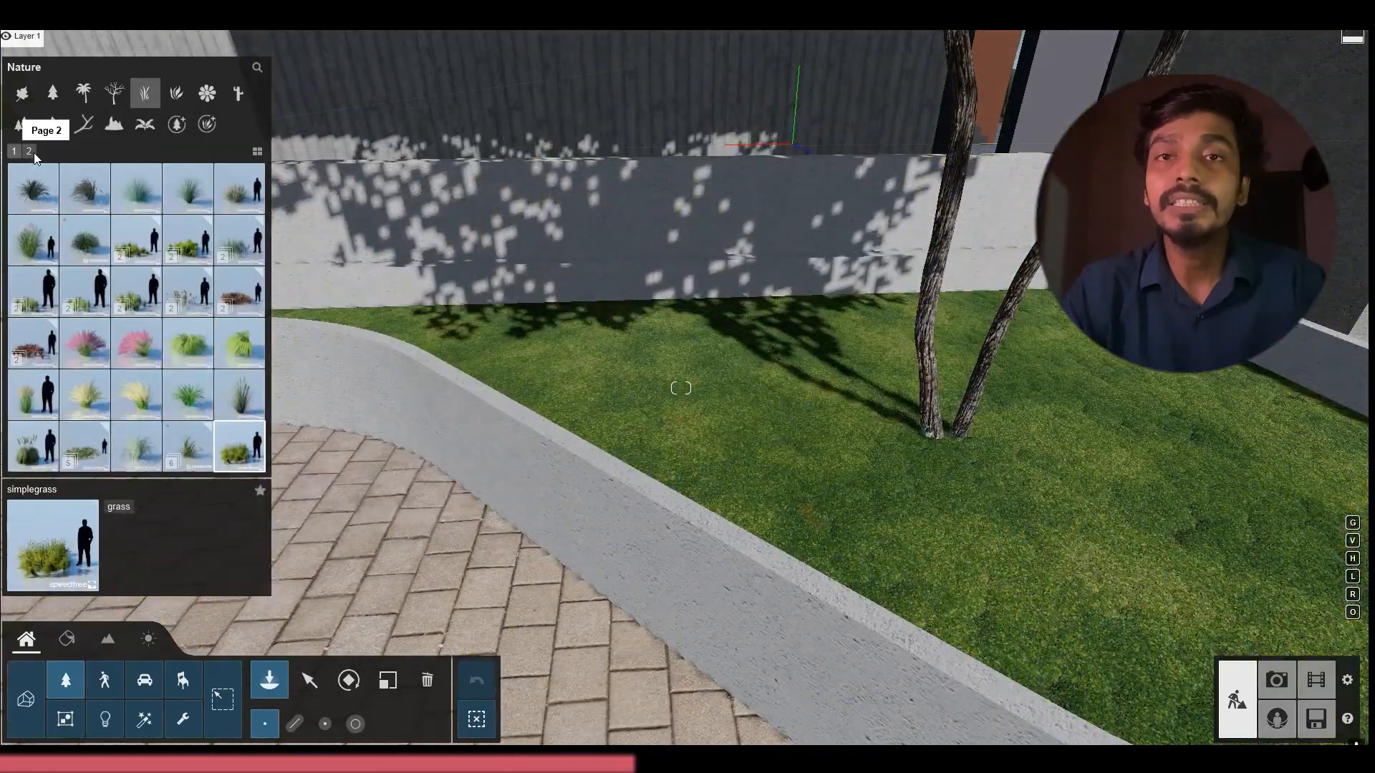
Plant scaled-down Texas Sotol grasses along the curved edge of the planter bed around the maple
left_click(28, 151)
left_click(84, 188)
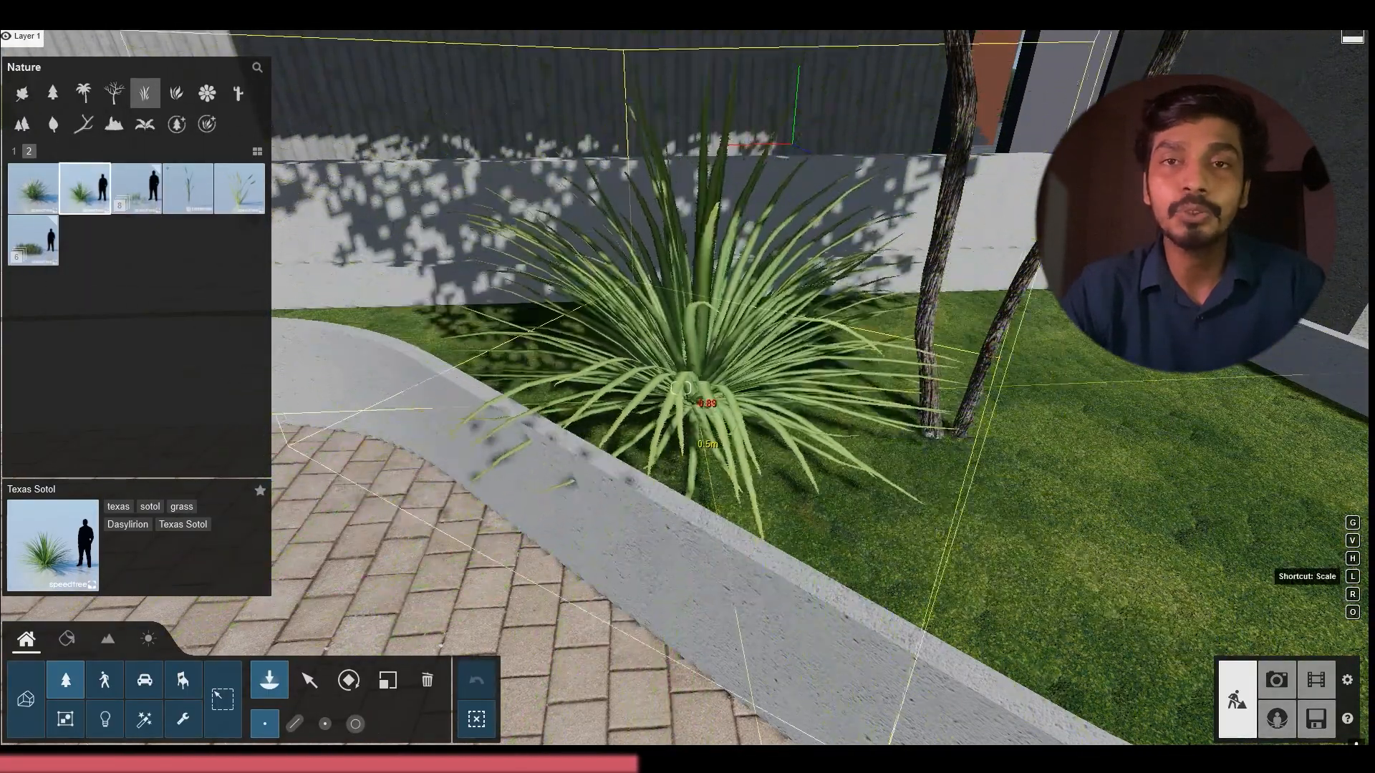
key("l")
right_click_drag(659, 365, 728, 375)
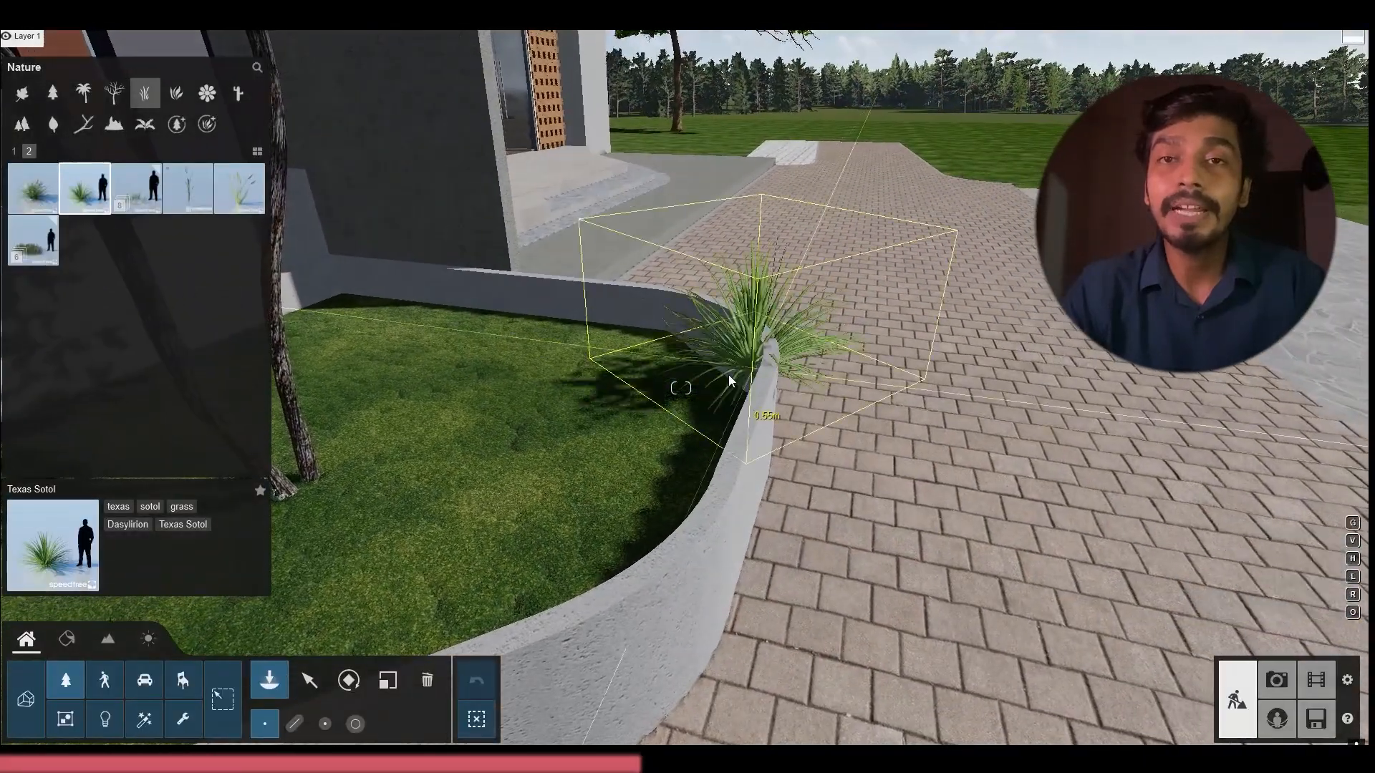
left_click(628, 372)
left_click(650, 451)
right_click_drag(589, 466, 422, 480)
left_click(975, 473)
scroll(616, 487, "down", 3)
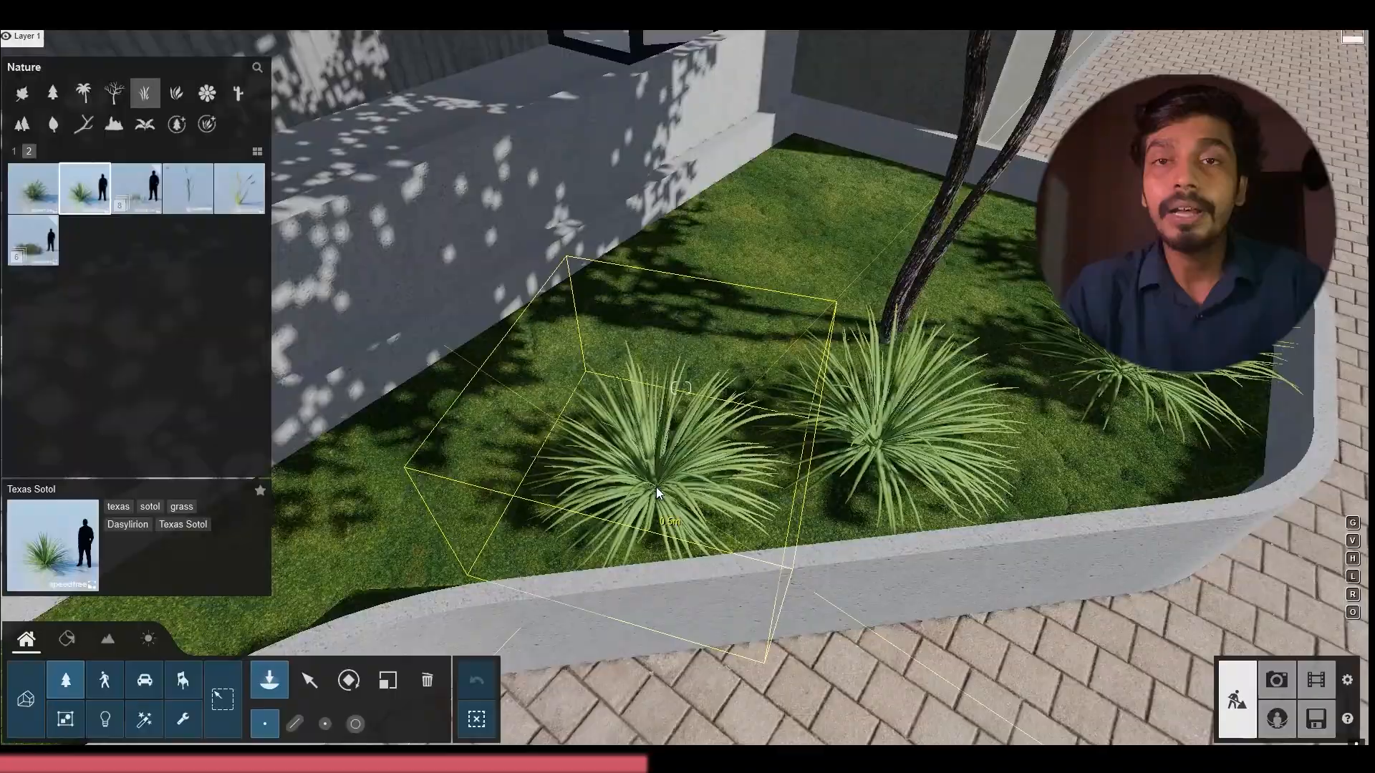
Add Texas Sotol plants from the maple toward the bend where the curved planter narrows
left_click(656, 487)
left_click(572, 459)
right_click_drag(572, 460, 638, 381)
left_click(698, 397)
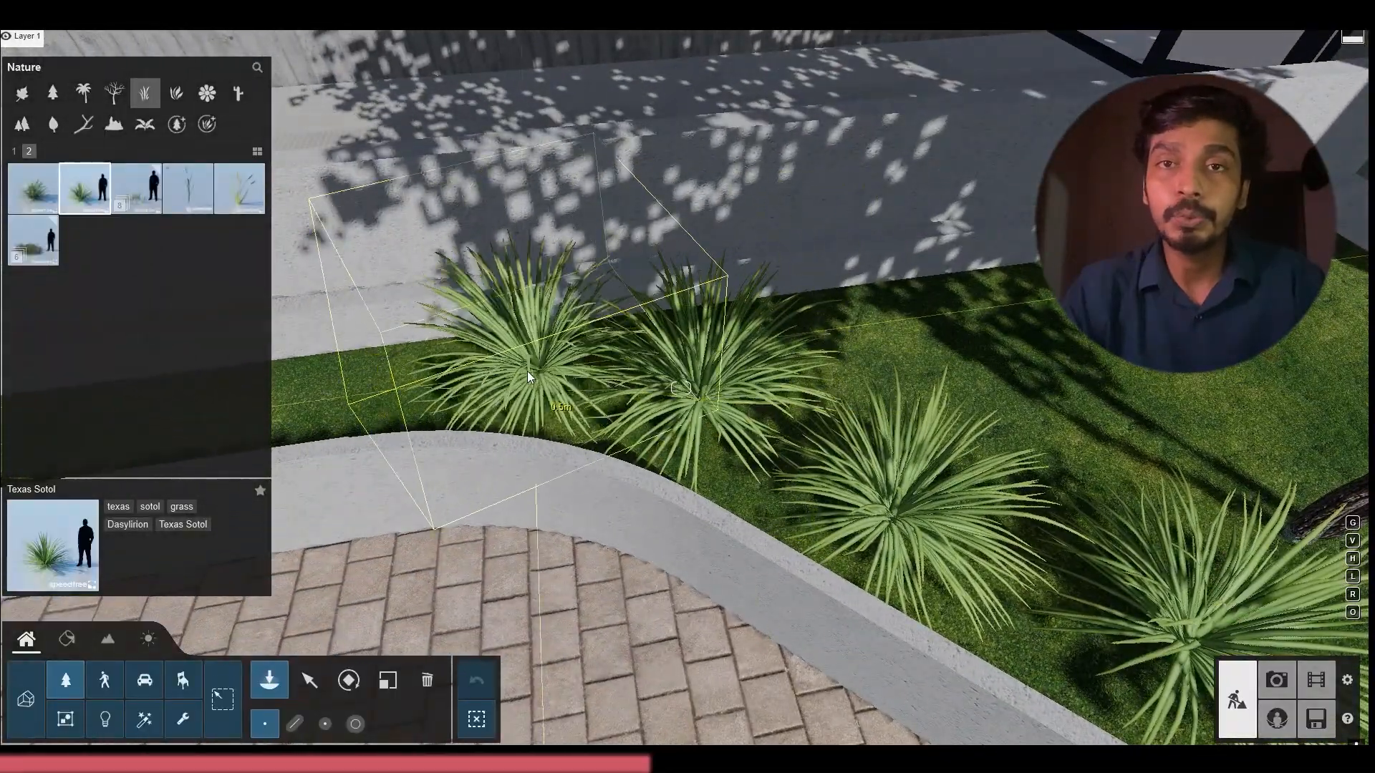
left_click(500, 368)
key("a")
right_click_drag(500, 368, 392, 338)
left_click(617, 371)
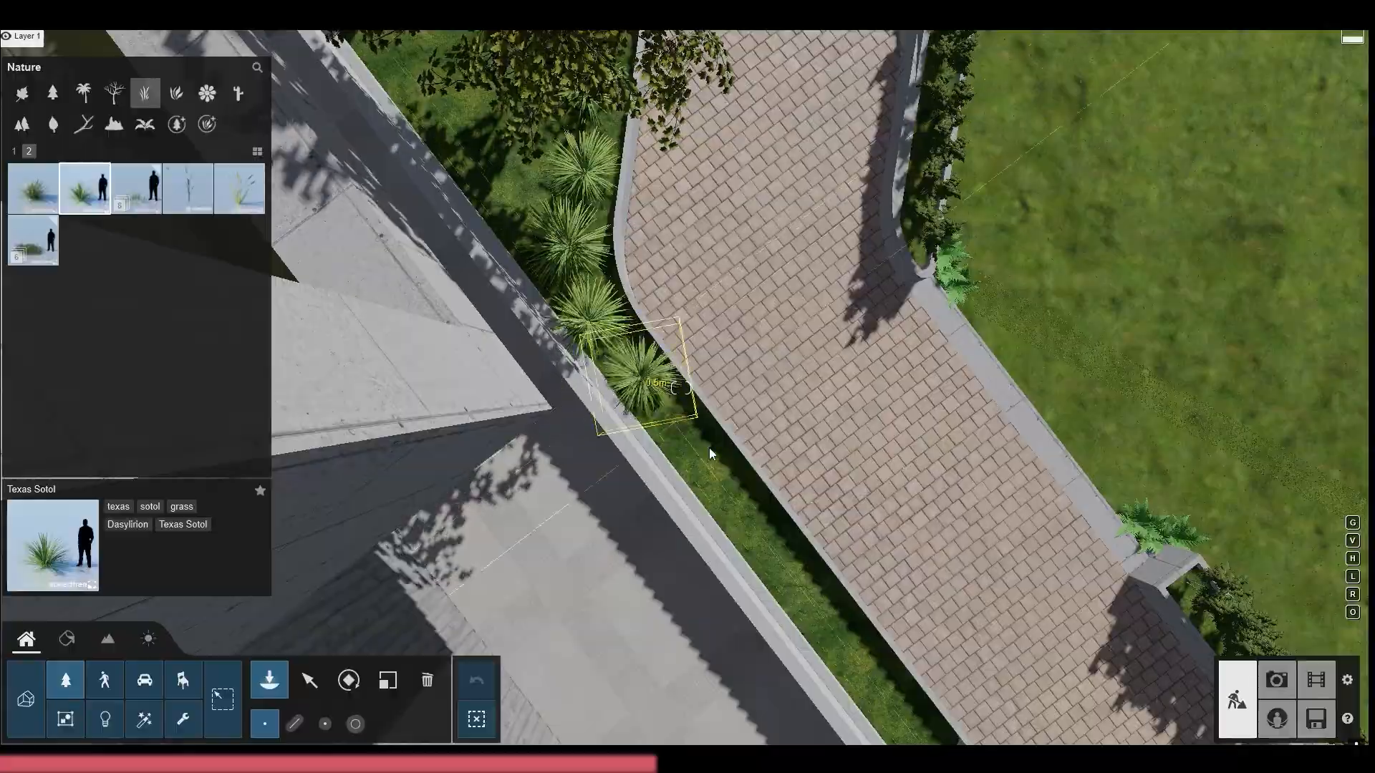
Continue the row of Texas Sotol along the narrow strip of the planter to its rounded end
left_click(682, 447)
left_click(744, 514)
right_click_drag(745, 514, 824, 370)
left_click(921, 399)
left_click(1028, 393)
left_click(1135, 393)
right_click_drag(1135, 393, 630, 93)
Clear some of the Texas Sotol near the rounded end of the narrow planter strip
left_click(427, 680)
right_click_drag(641, 585, 496, 372)
left_click(609, 433)
Fill the gaps between the Texas Sotol plants in the planter with Spiny Mat Rush
left_click(269, 680)
left_click(33, 188)
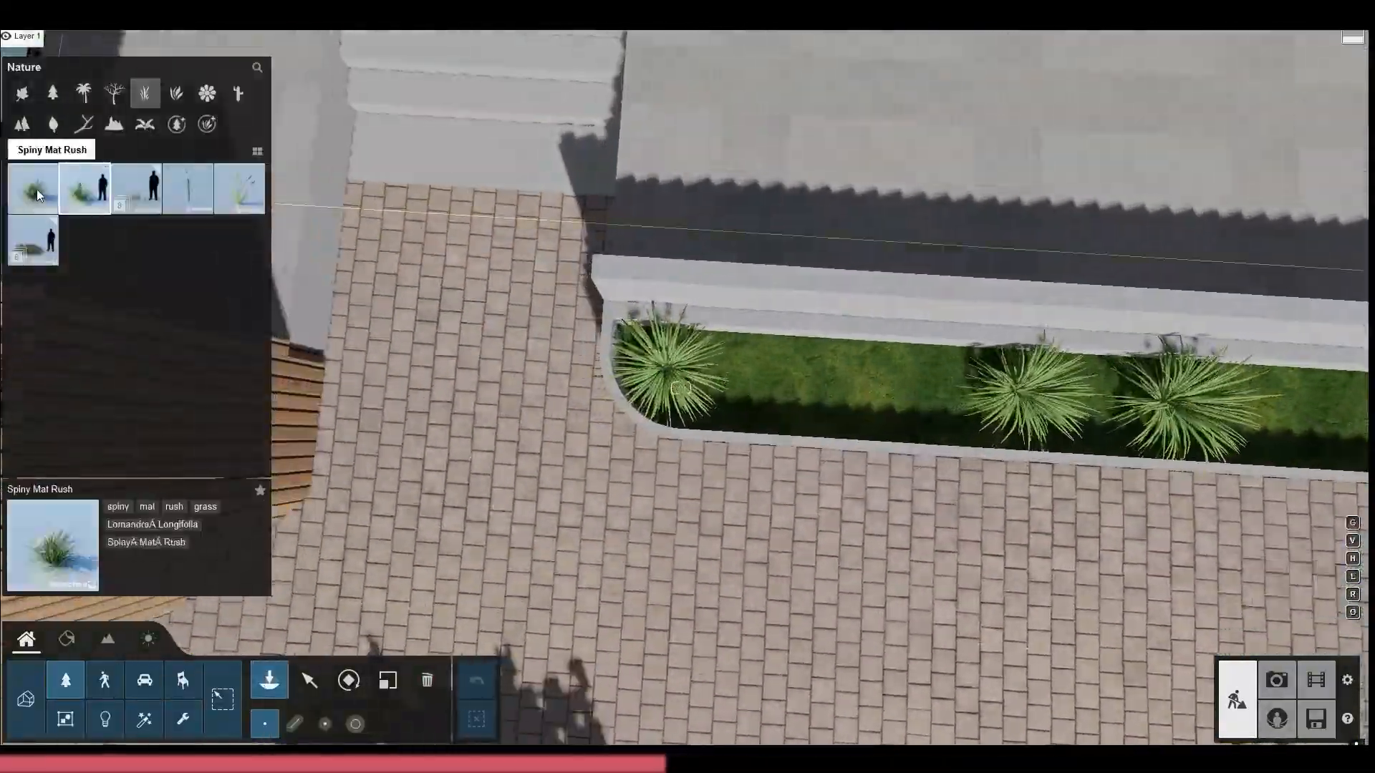
scroll(847, 408, "up", 3)
left_click(946, 390)
left_click(1113, 401)
right_click_drag(1113, 401, 838, 242)
left_click(977, 376)
left_click(965, 342)
left_click(990, 358)
left_click(838, 242)
Place a fern outside the curved planter where it meets the entrance wall
left_click(33, 240)
left_click(40, 191)
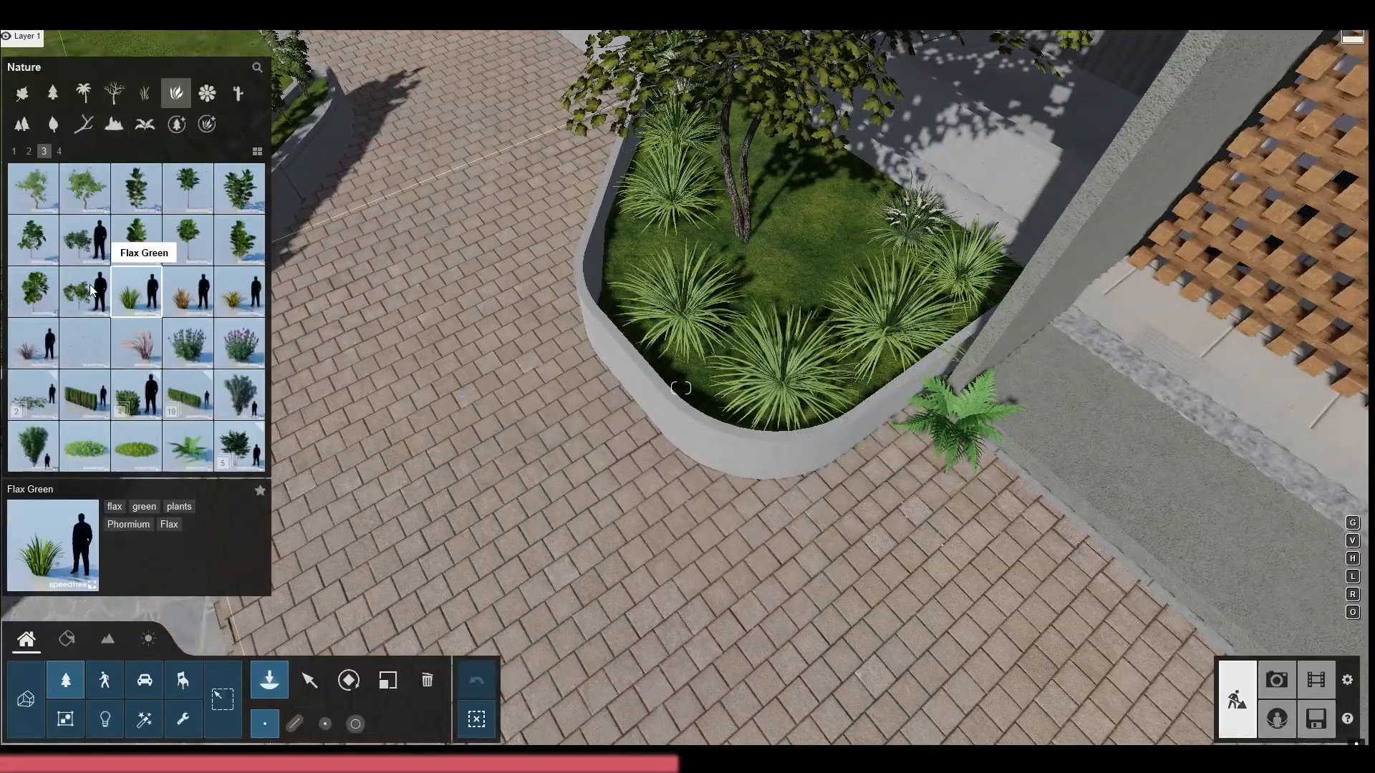
scroll(91, 290, "down", 1)
right_click_drag(814, 268, 728, 474)
key("w")
Delete the whole row of shrubs from the long planter between the driveway and the lawn
left_click(428, 680)
left_click_drag(1056, 468, 1068, 445, "ctrl")
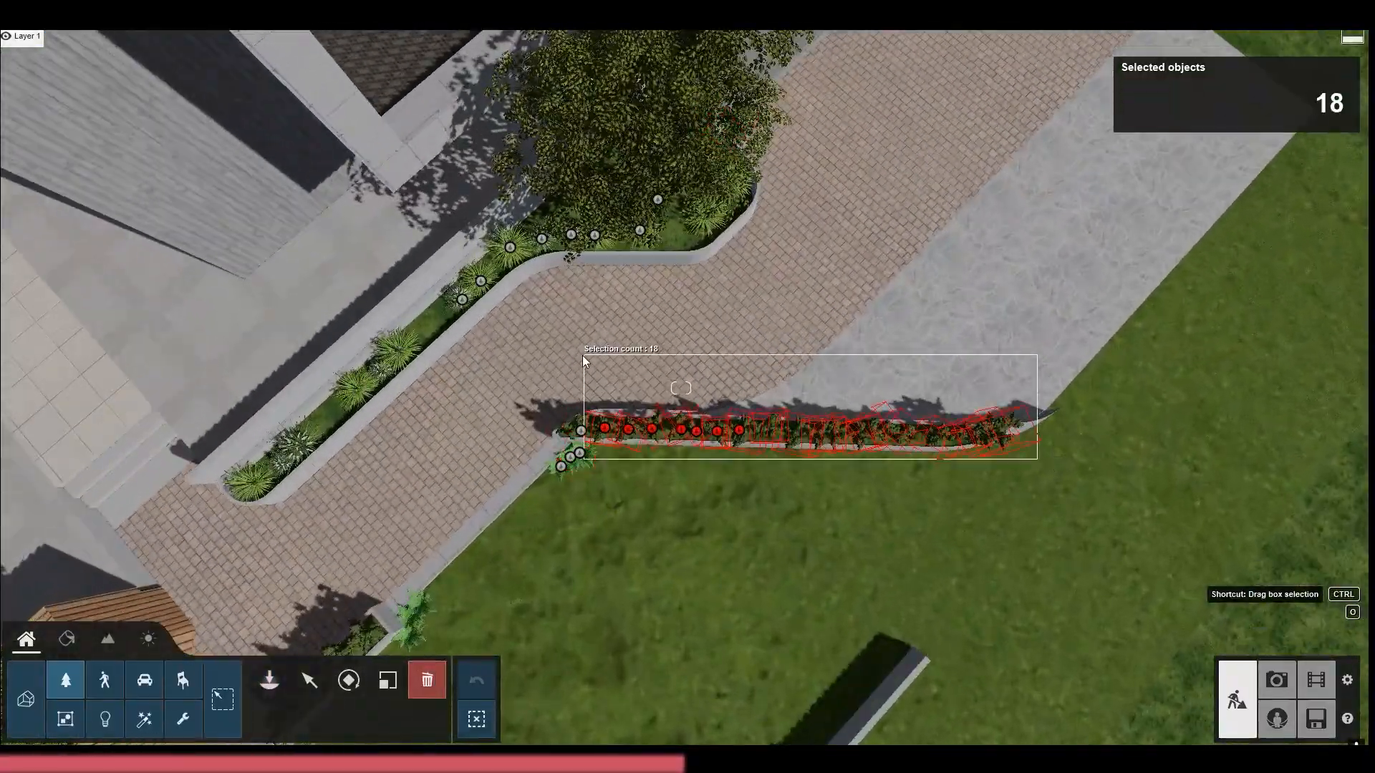
left_click_drag(582, 355, 573, 365, "ctrl")
left_click(605, 428)
Place the first Yellow Iris flowers at the start of the cleared planter beside the lawn
left_click(270, 680)
key("w")
left_click(207, 93)
scroll(156, 354, "down", 2)
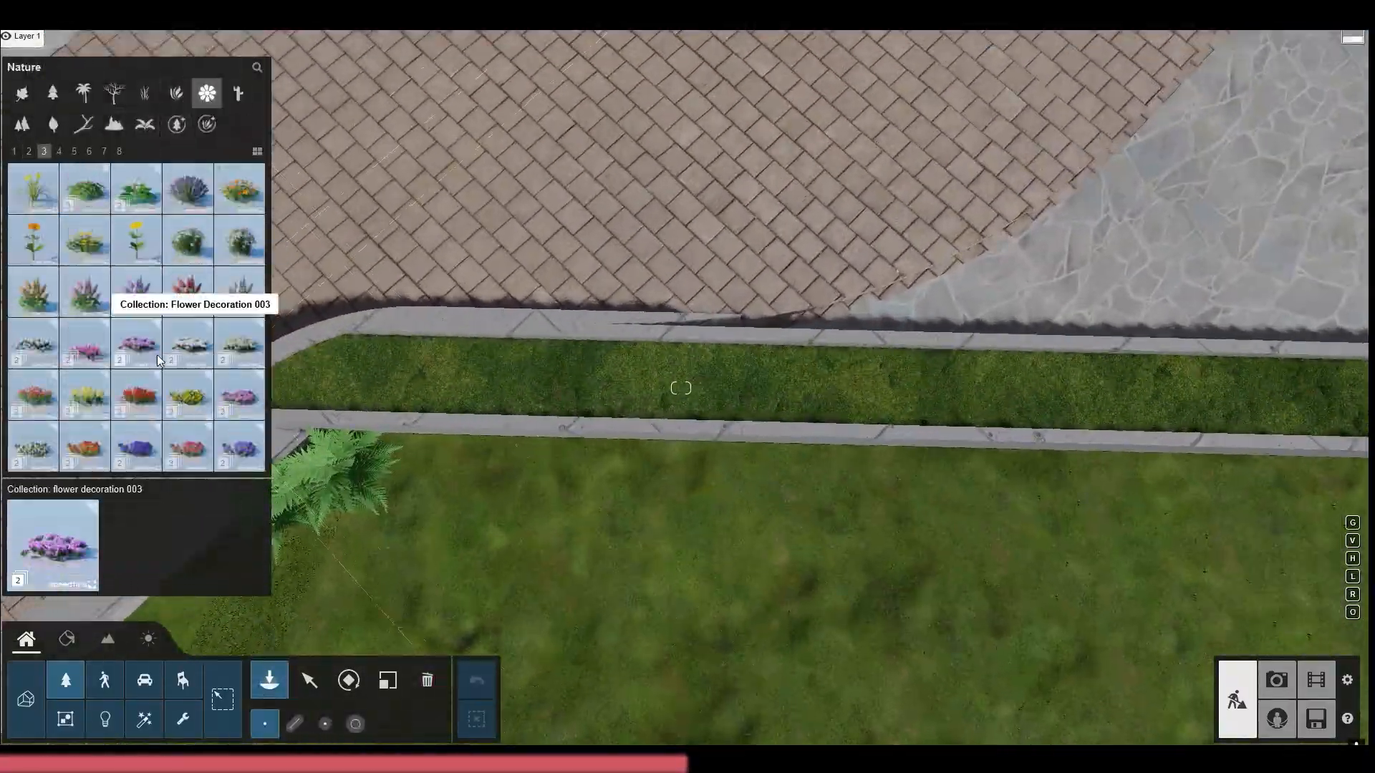
scroll(152, 354, "down", 5)
left_click(188, 345)
left_click(377, 376)
right_click_drag(394, 368, 548, 459)
Extend the Yellow Iris planting to the tapered far end of the planter beside the lawn
left_click(649, 564)
left_click(729, 504)
right_click_drag(729, 505, 694, 431)
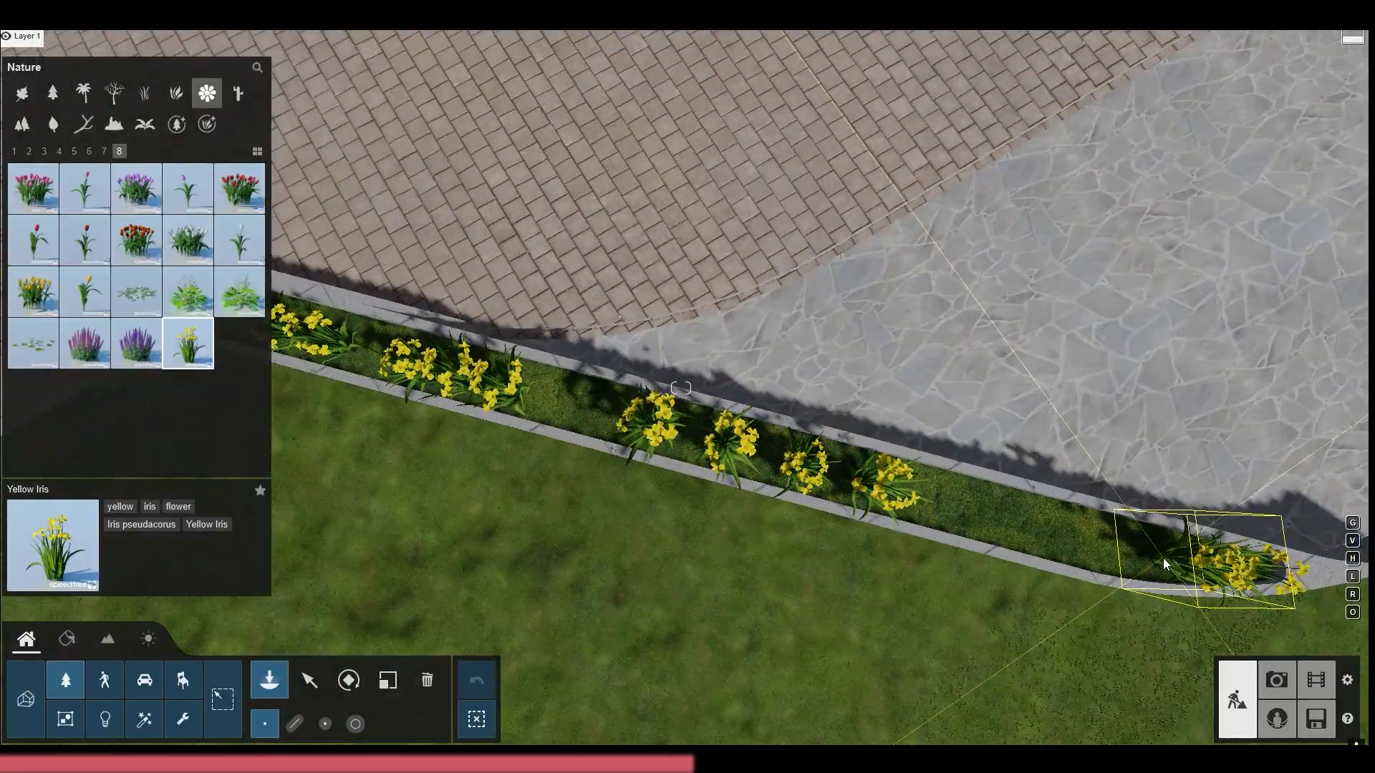
left_click(1163, 564)
right_click_drag(1163, 564, 1349, 558)
left_click(705, 533)
Plant Reineckea between the Yellow Iris clumps toward the tapered end of the lawn-side planter
scroll(40, 348, "up", 1)
left_click(239, 241)
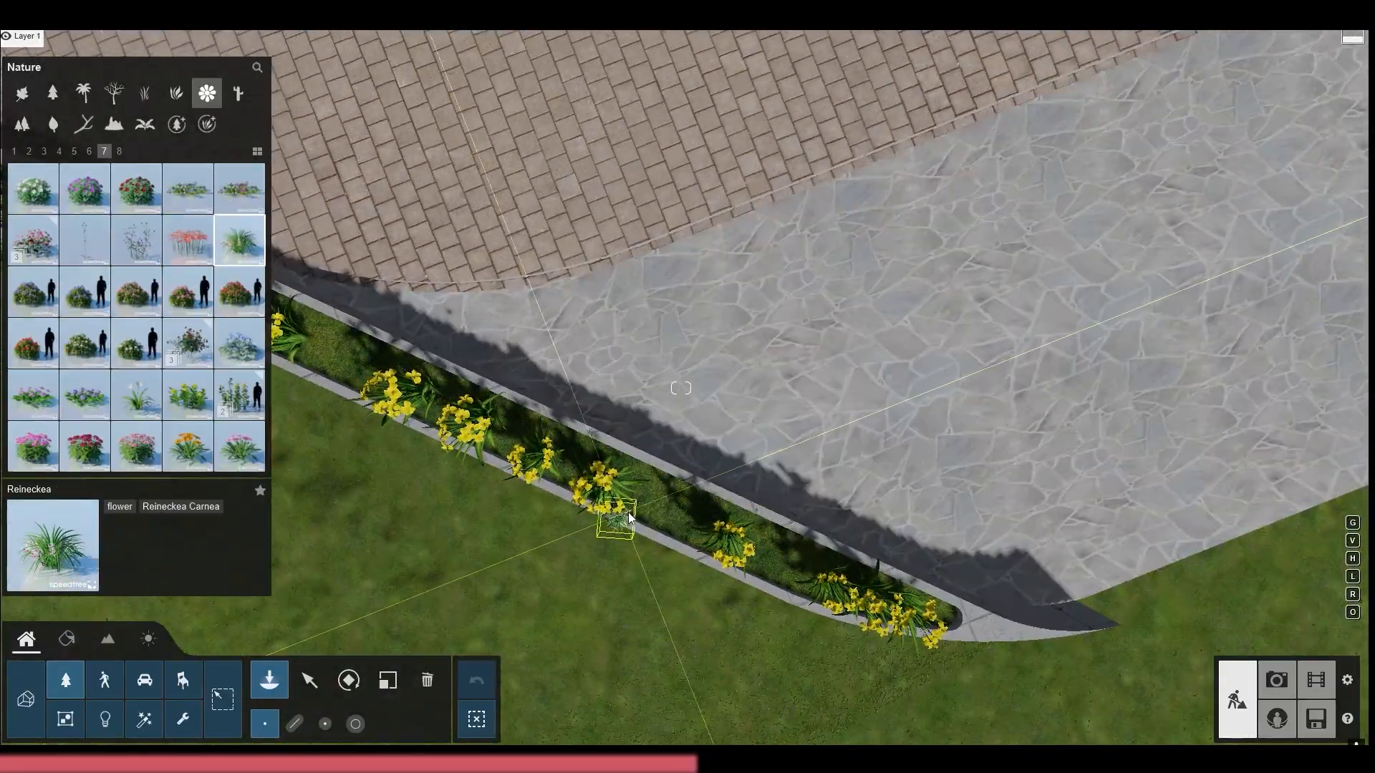
left_click(629, 520)
right_click_drag(629, 521, 648, 282)
left_click(607, 612)
left_click(903, 619)
left_click(824, 593)
Fill the remaining gaps between the irises along the rest of the lawn-side planter with Reineckea
left_click(534, 465)
right_click_drag(535, 466, 644, 487)
left_click(729, 458)
left_click(608, 453)
left_click(480, 436)
right_click_drag(480, 435, 515, 344)
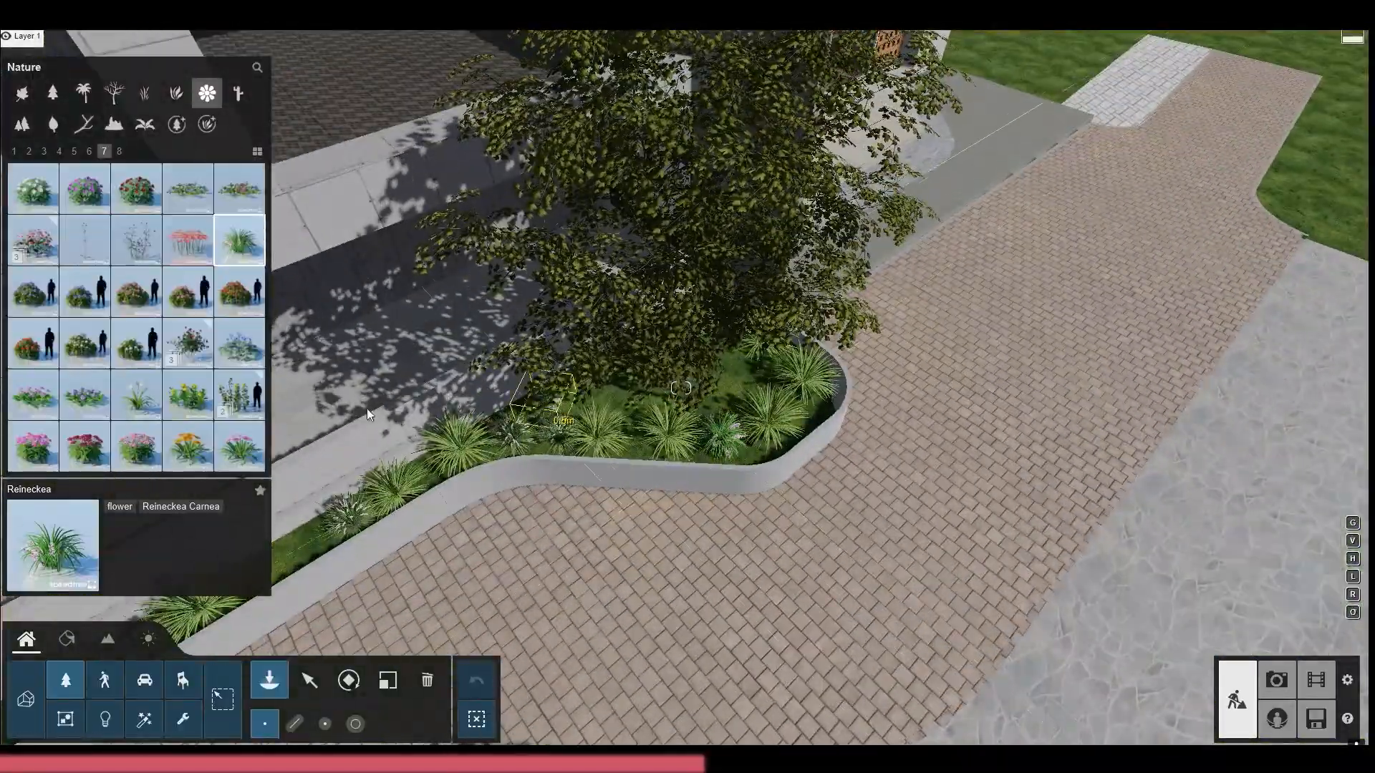
Place ArecaPalm 002 palms beside the angled lawn wall, around the pool and at the far end of the driveway
right_click_drag(367, 414, 322, 401)
right_click_drag(561, 401, 358, 165)
key("Escape")
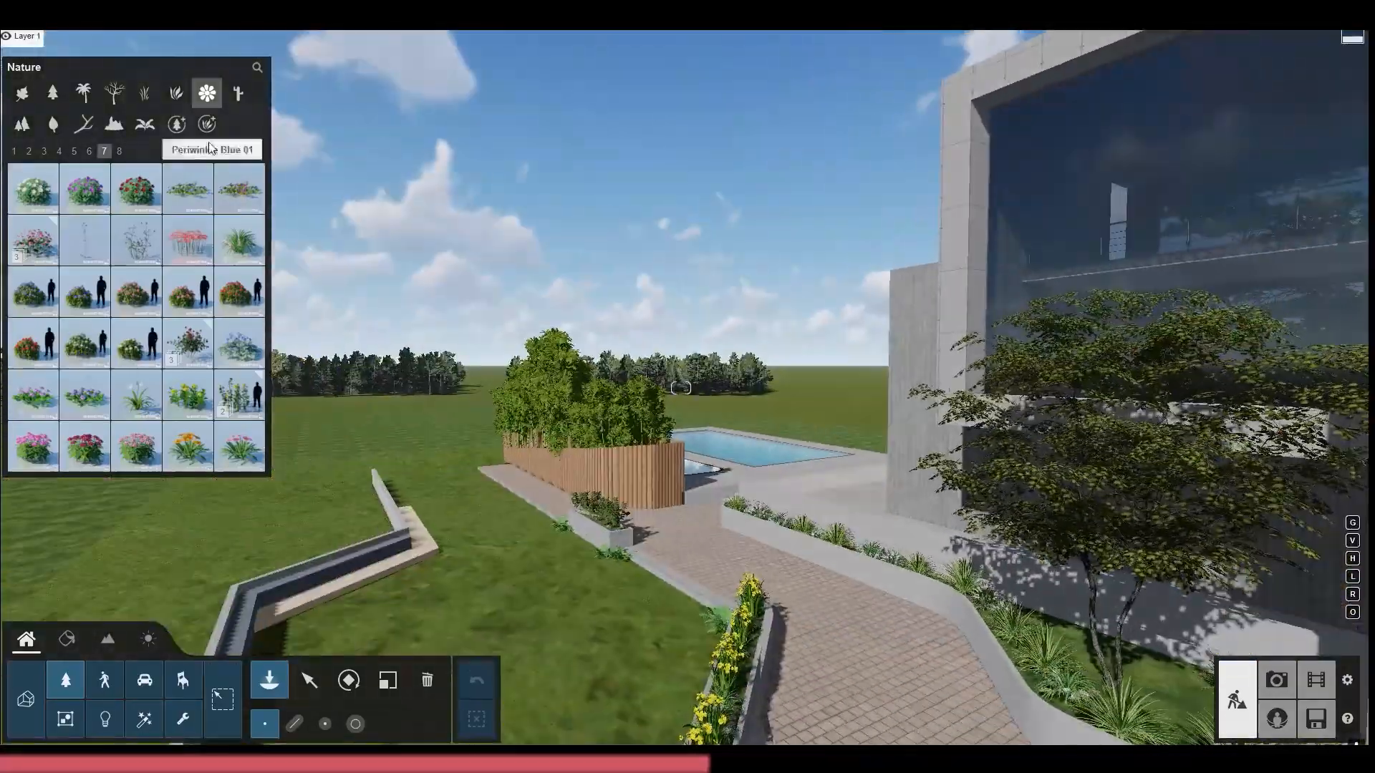
left_click(113, 93)
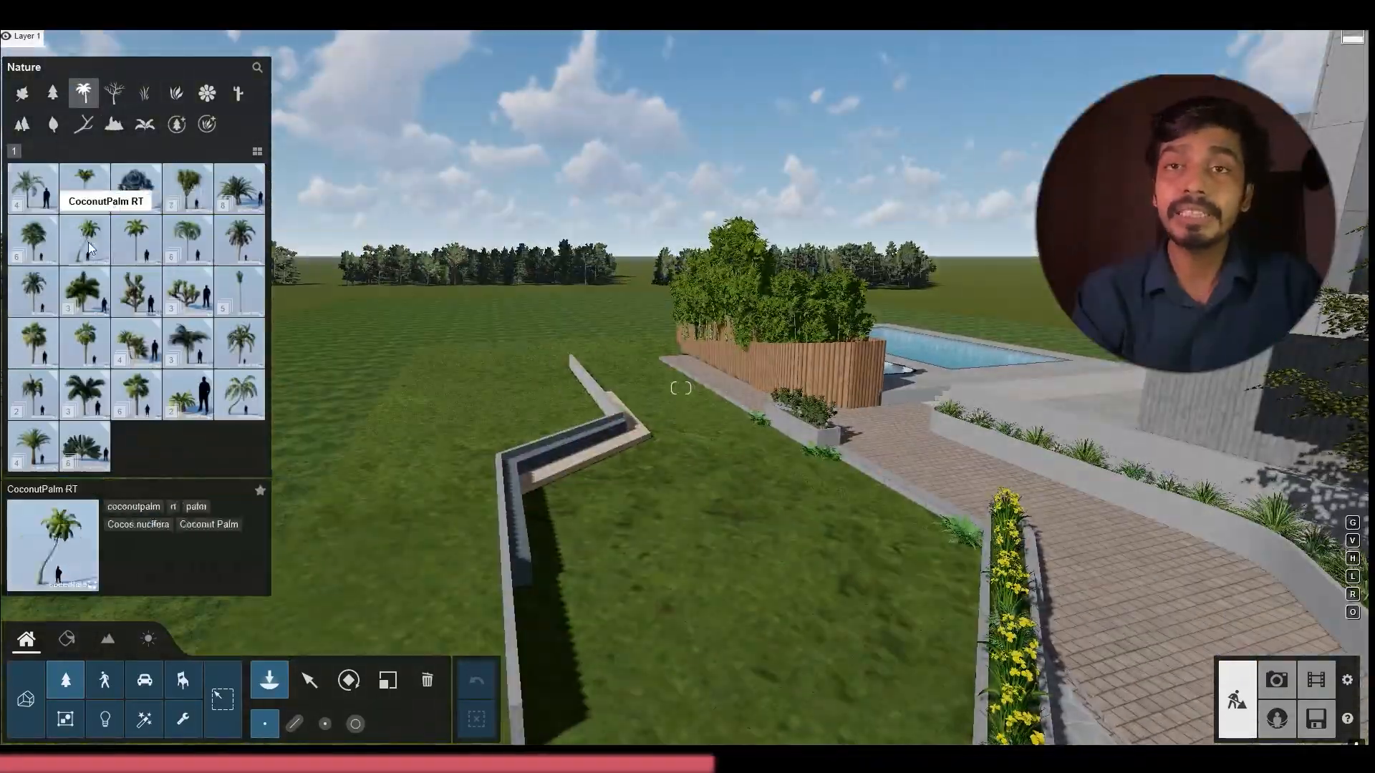
left_click(85, 189)
left_click(33, 189)
left_click(85, 189)
left_click(136, 188)
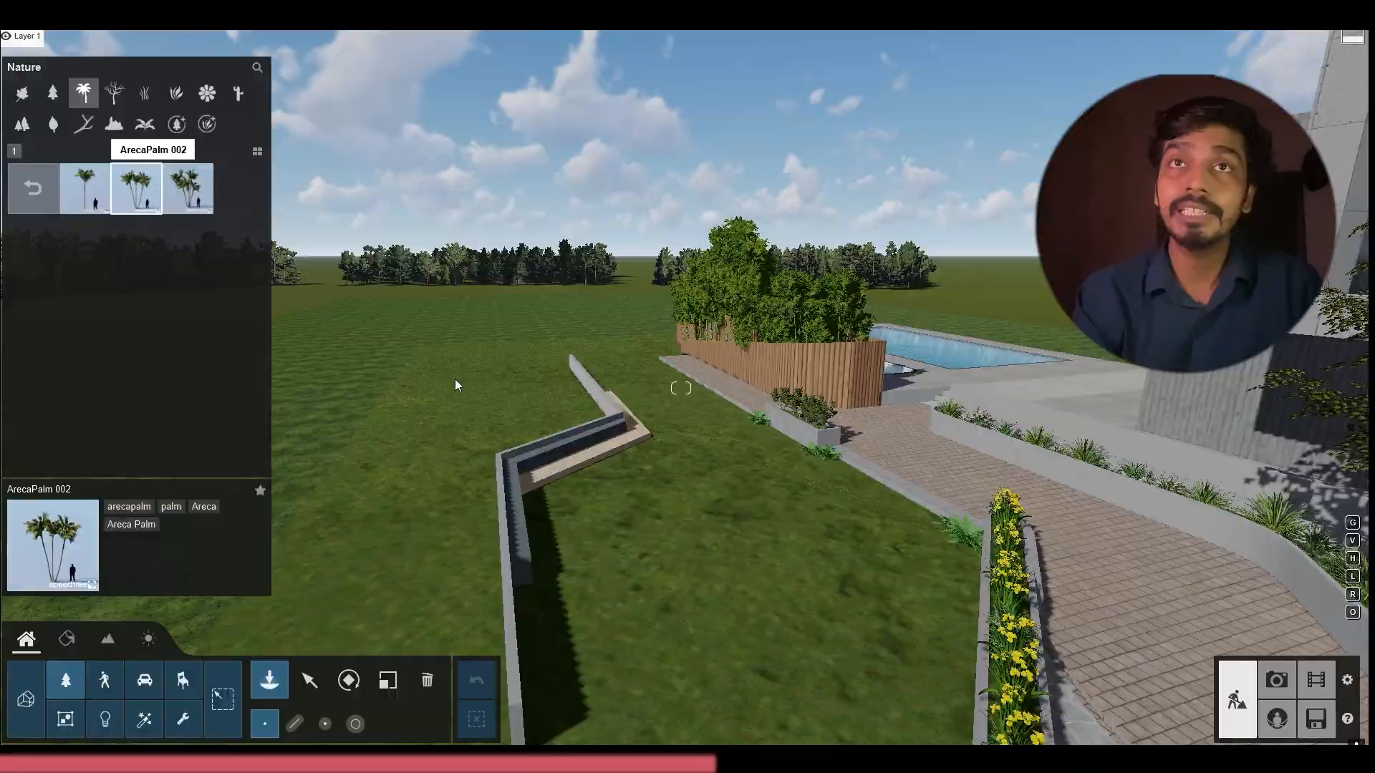
key("s")
left_click(723, 458)
right_click_drag(723, 458, 616, 441)
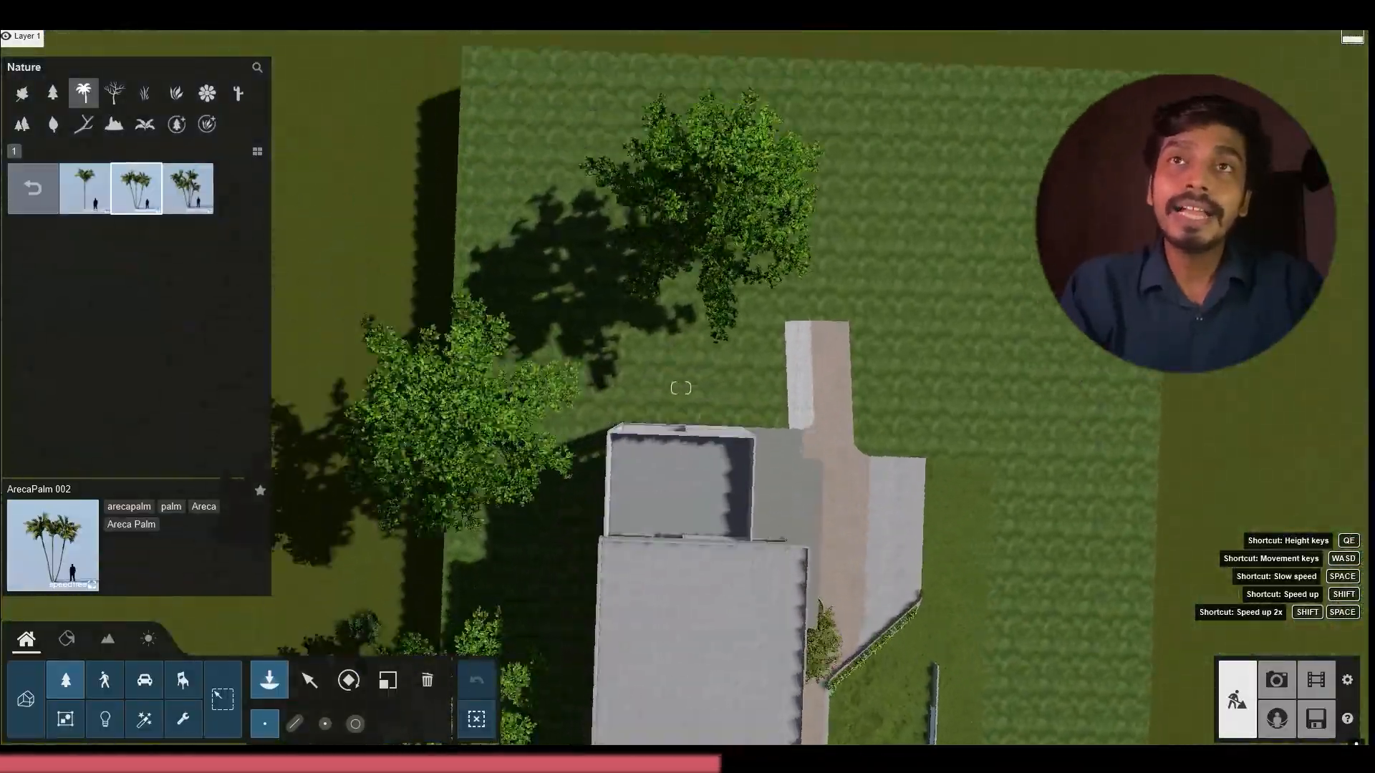
right_click_drag(666, 307, 740, 303)
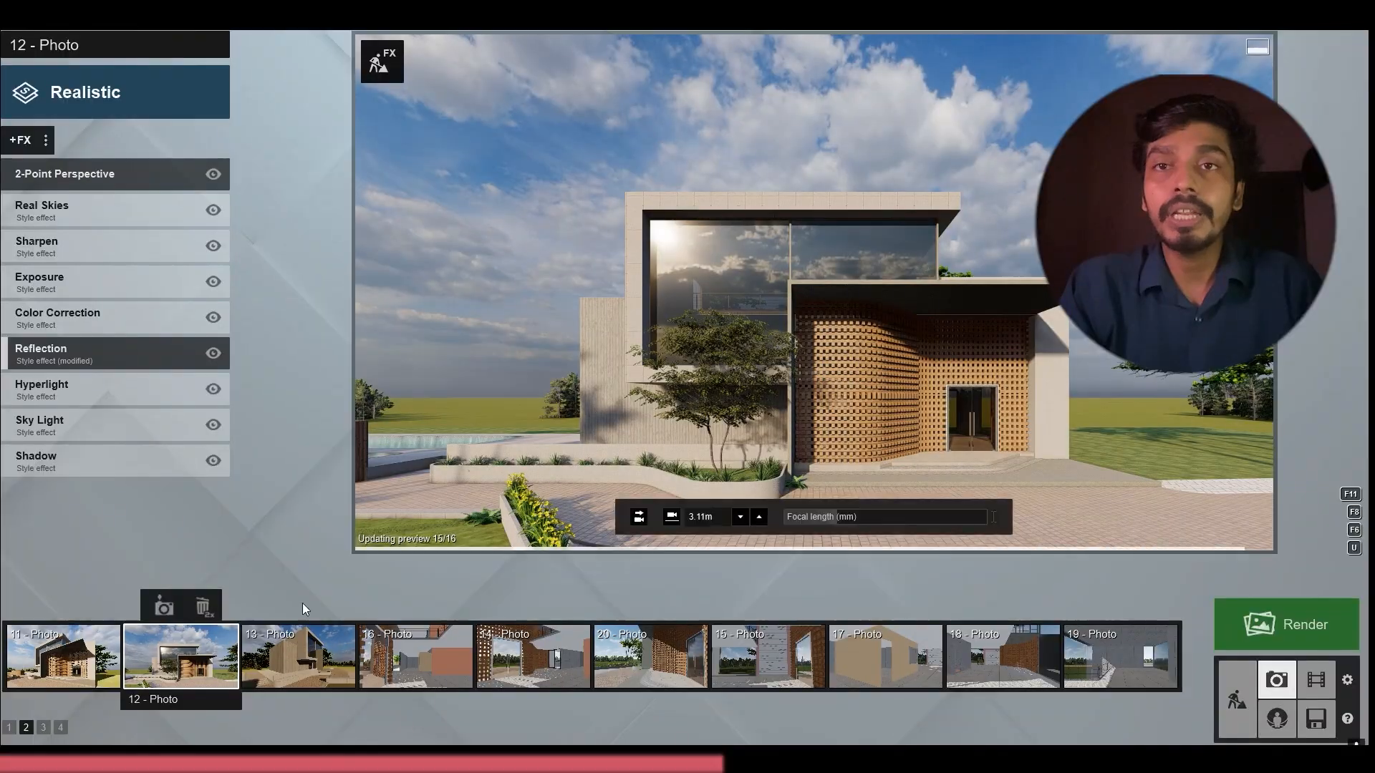
Review the new planting in photos 11 and 12 and check photo 16
left_click(63, 655)
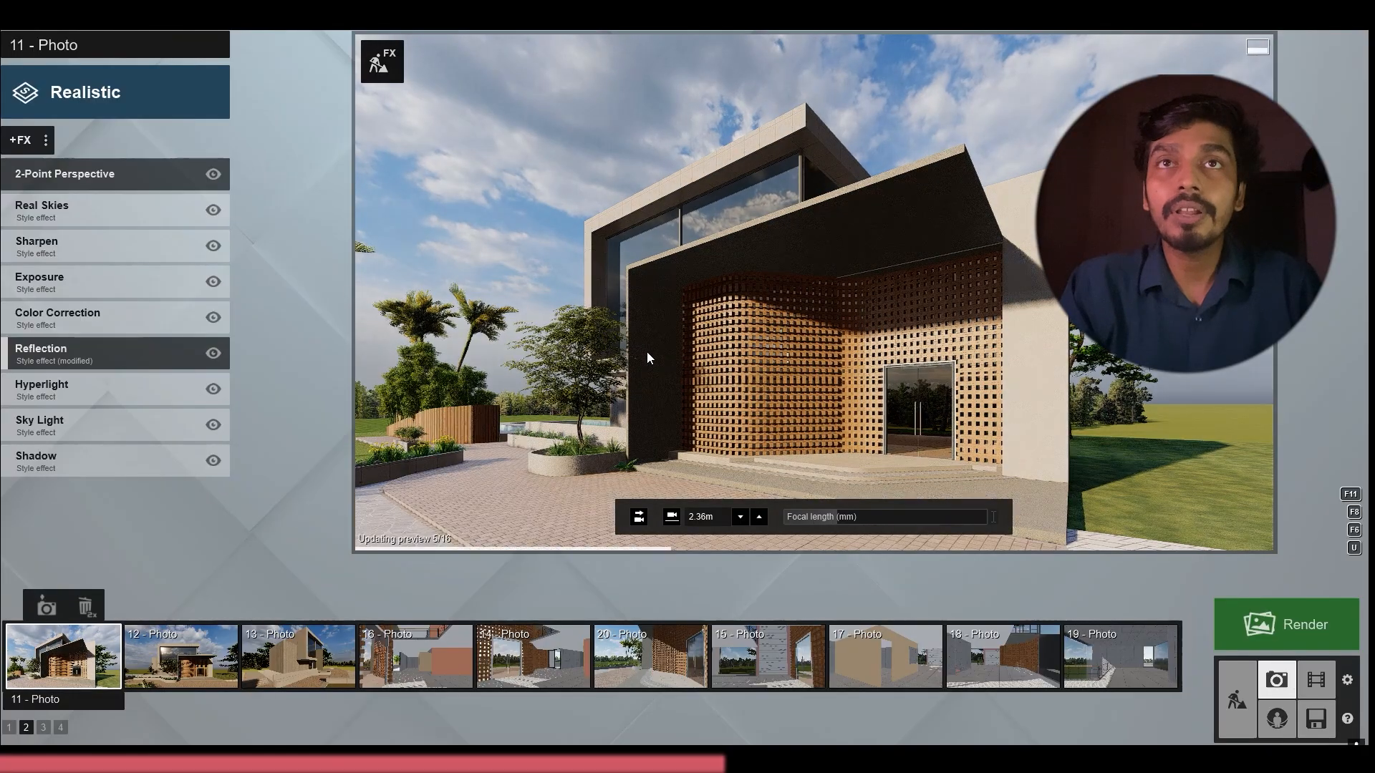
left_click(181, 655)
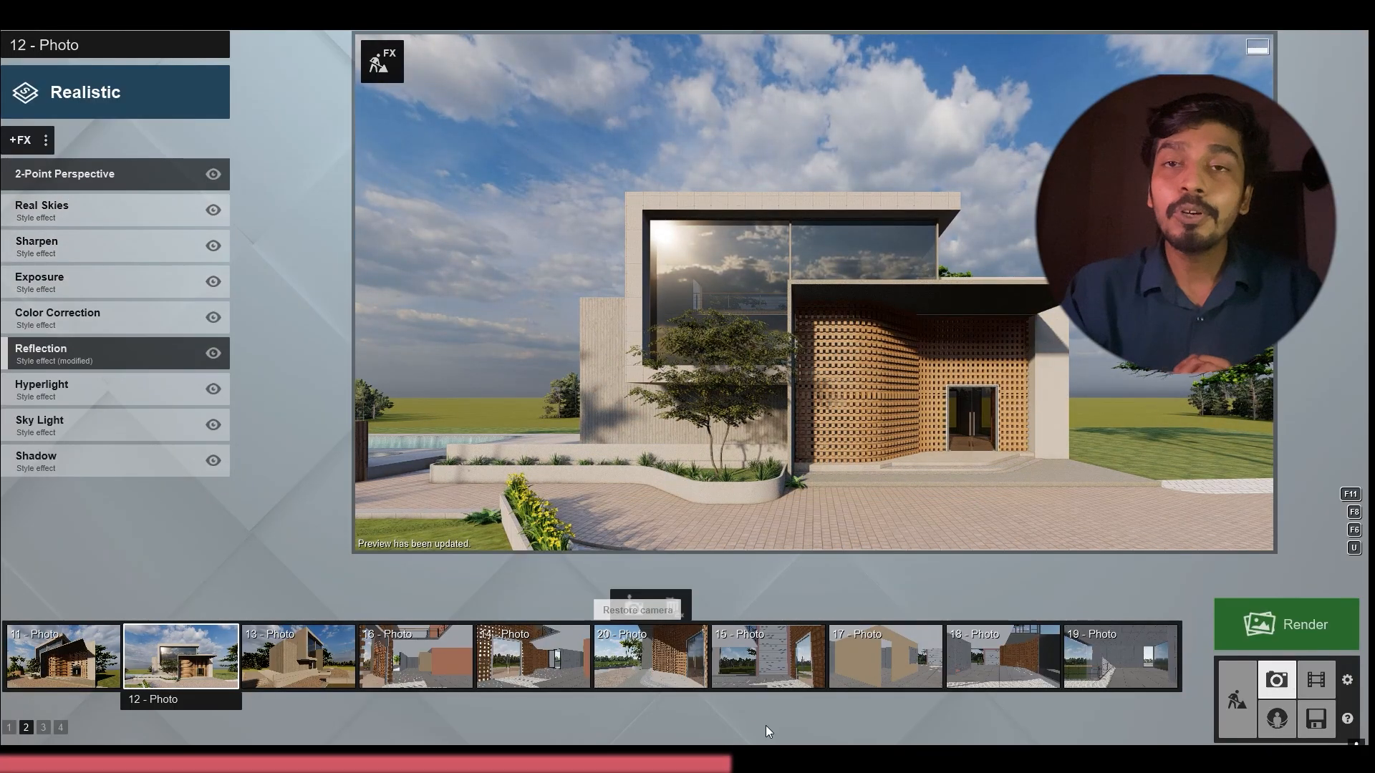
left_click(440, 637)
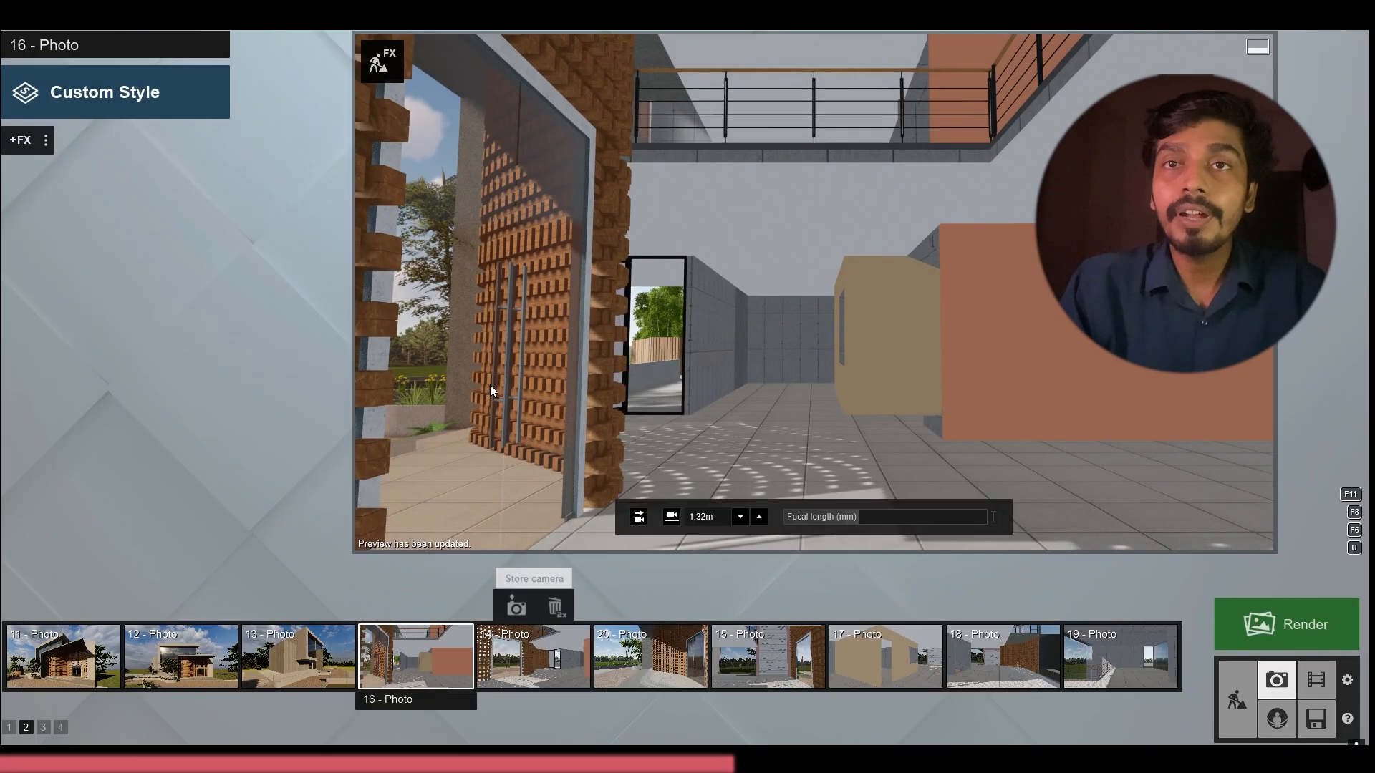
Reframe photo 13 on the side facade and planters, store its camera, and open photo 12
left_click(297, 655)
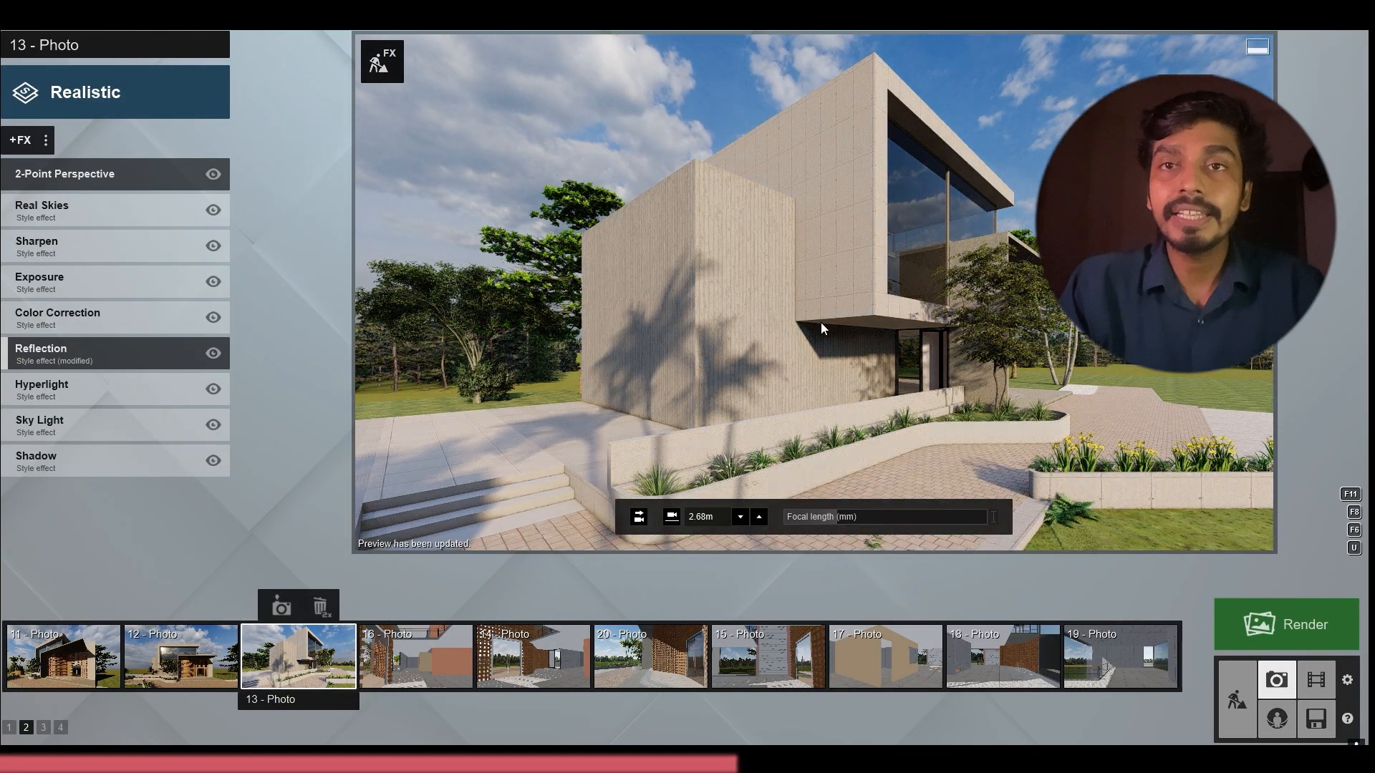
middle_click_drag(819, 328, 859, 354)
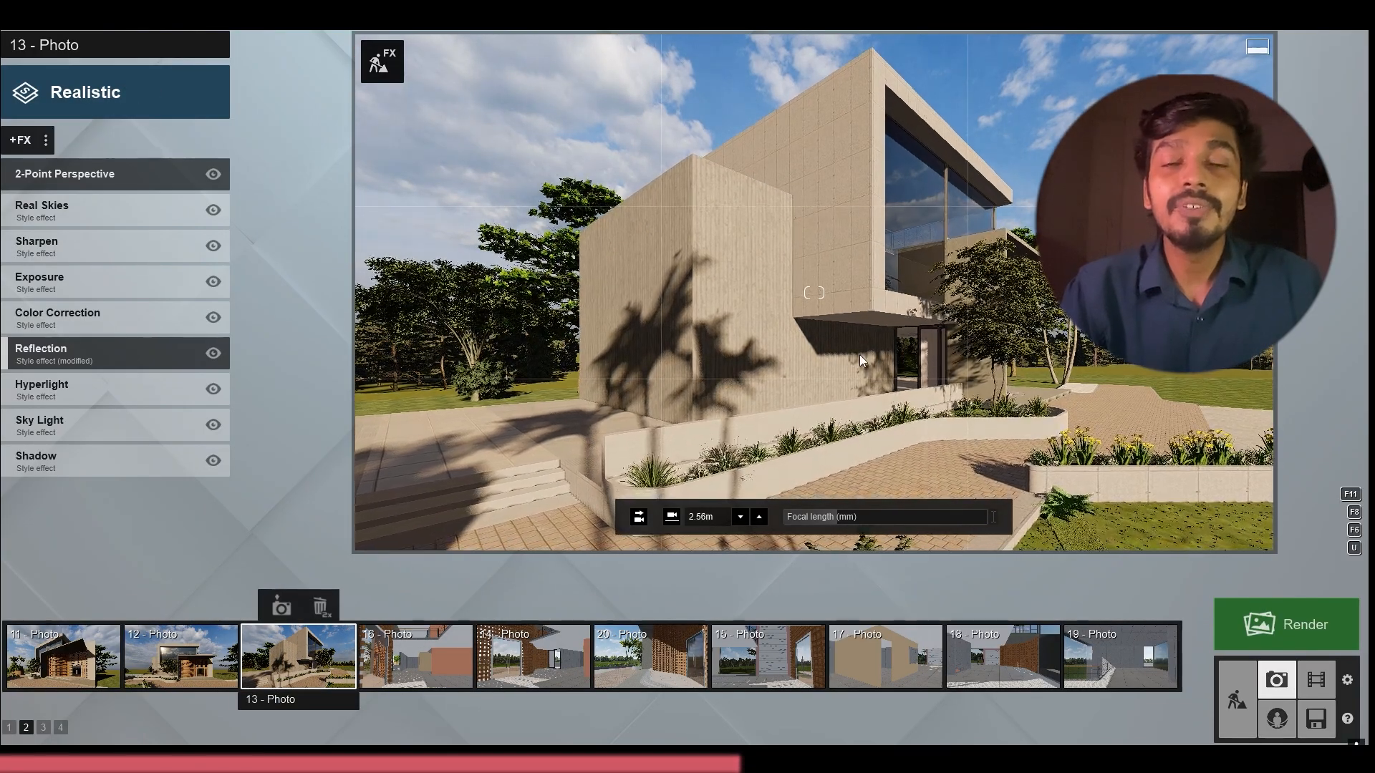
middle_click_drag(943, 362, 1368, 335)
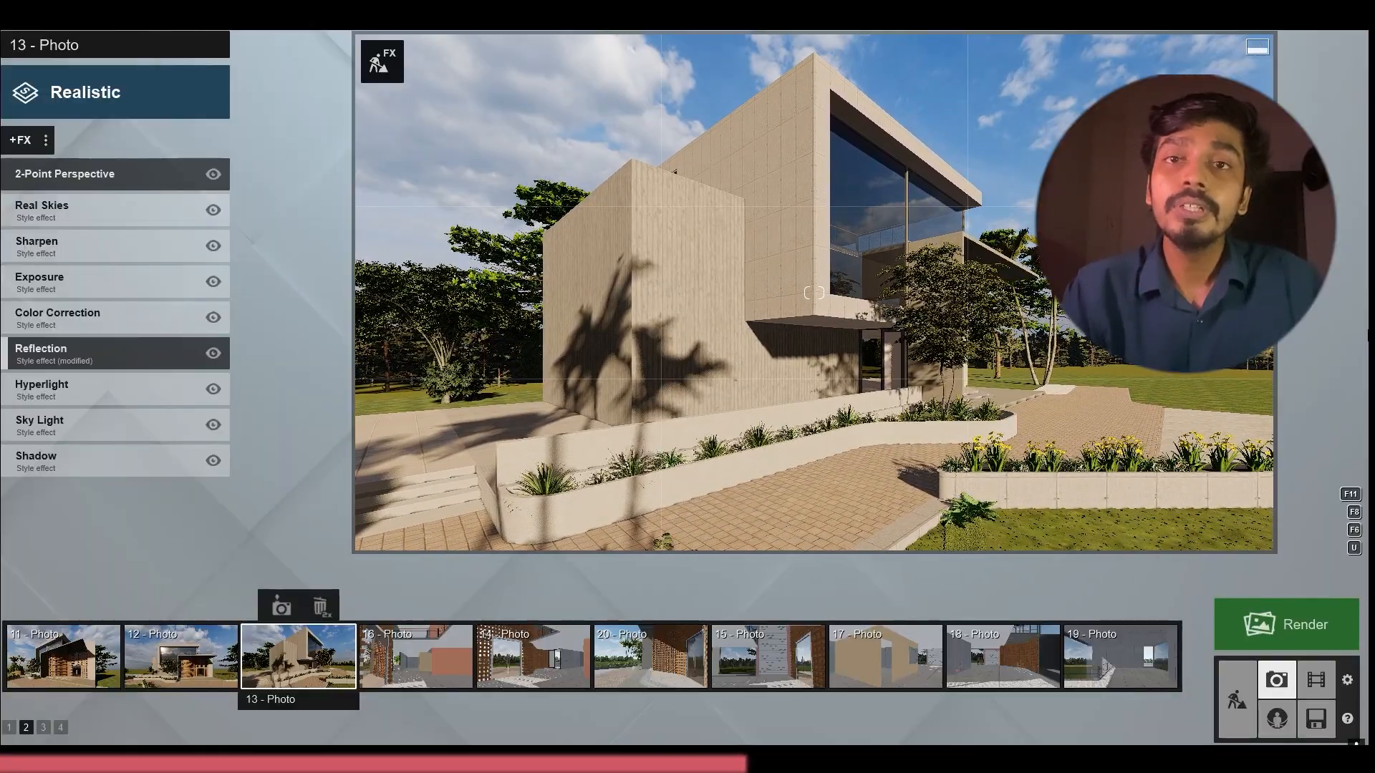
left_click(282, 608)
left_click(788, 187)
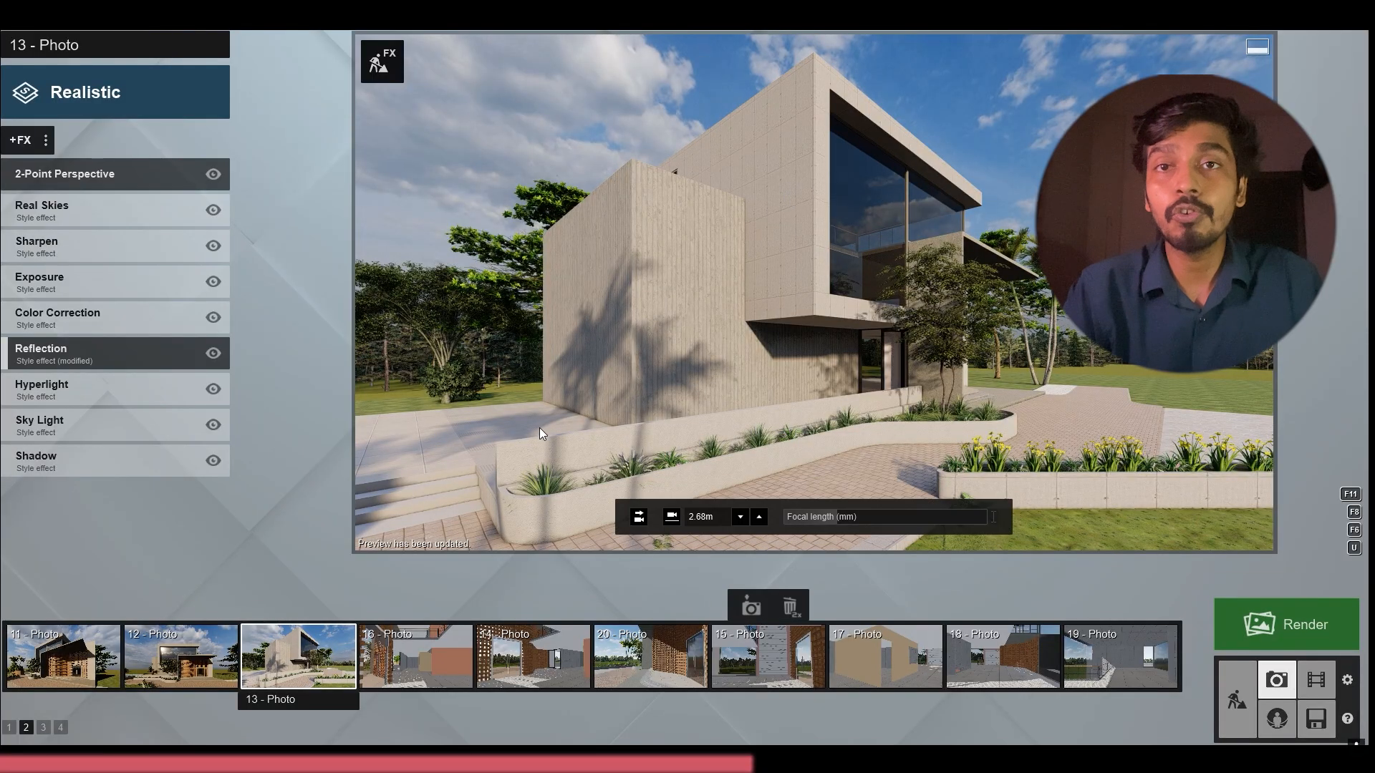
left_click(180, 656)
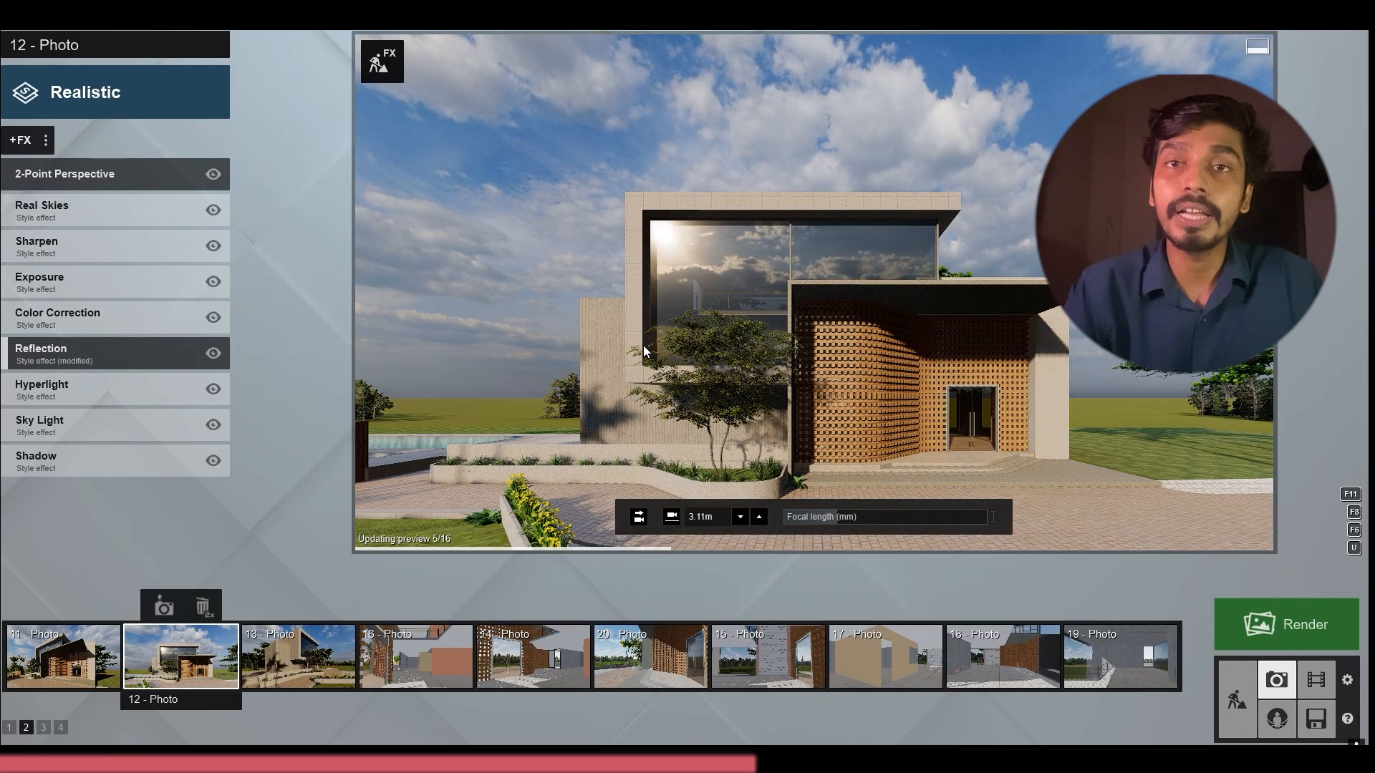
Set photo 11's camera to eye level at 1.60 m and shift the view around the entrance facade
left_click(63, 655)
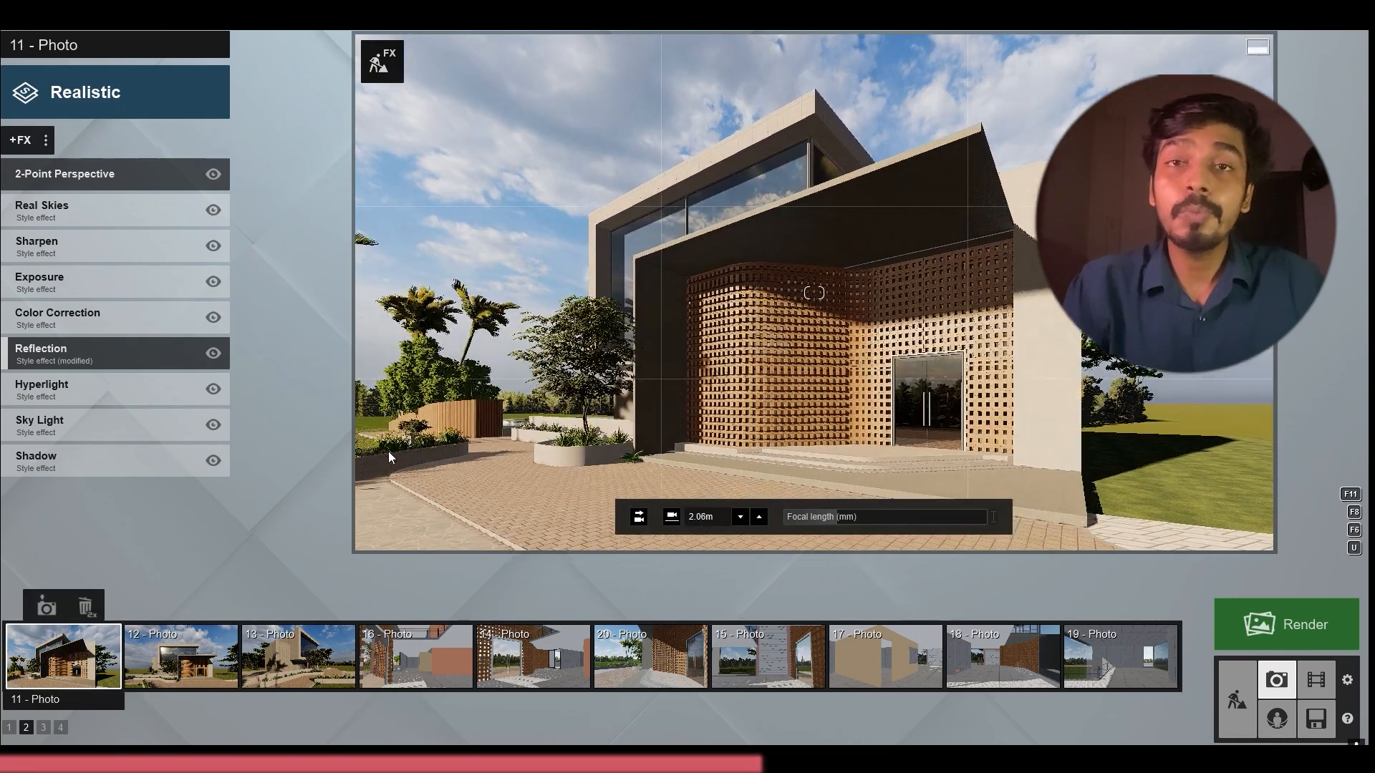
left_click(671, 516)
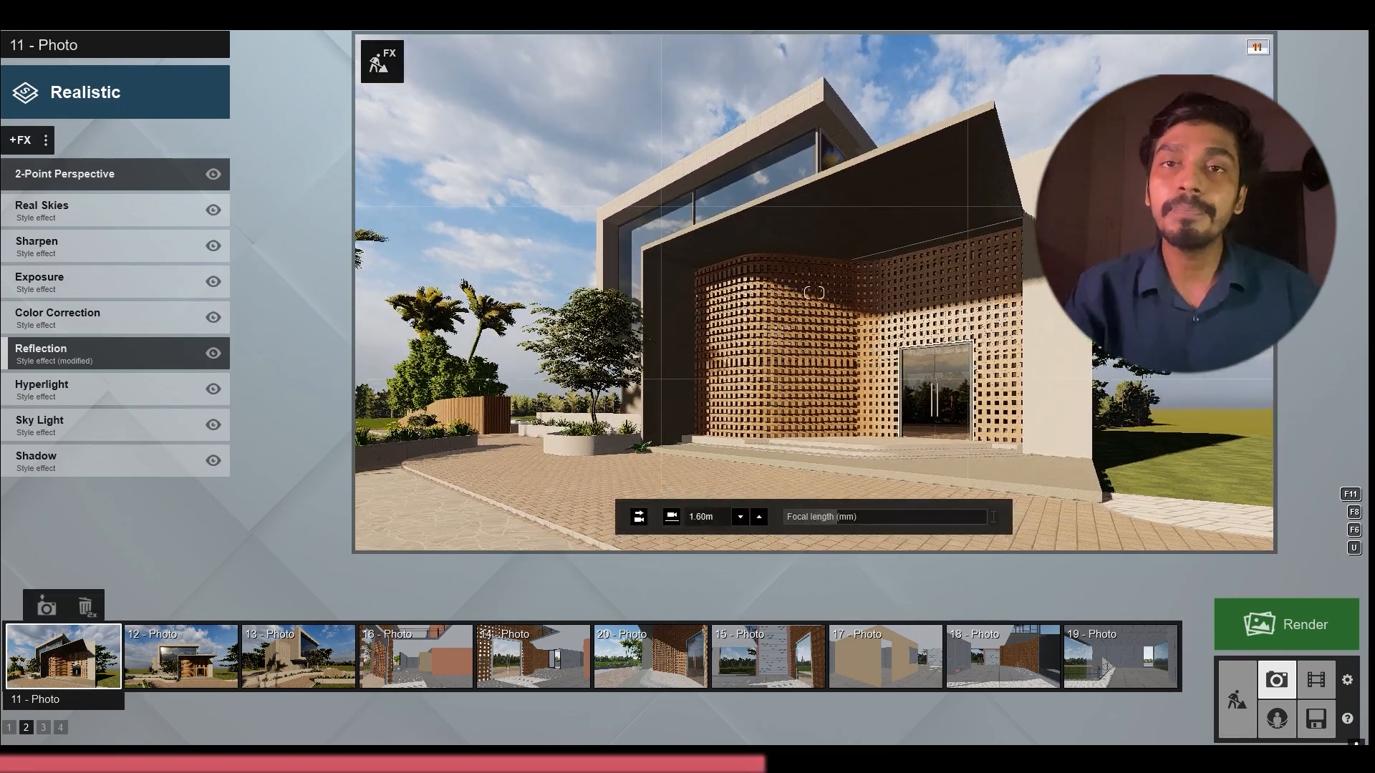
left_click(660, 403)
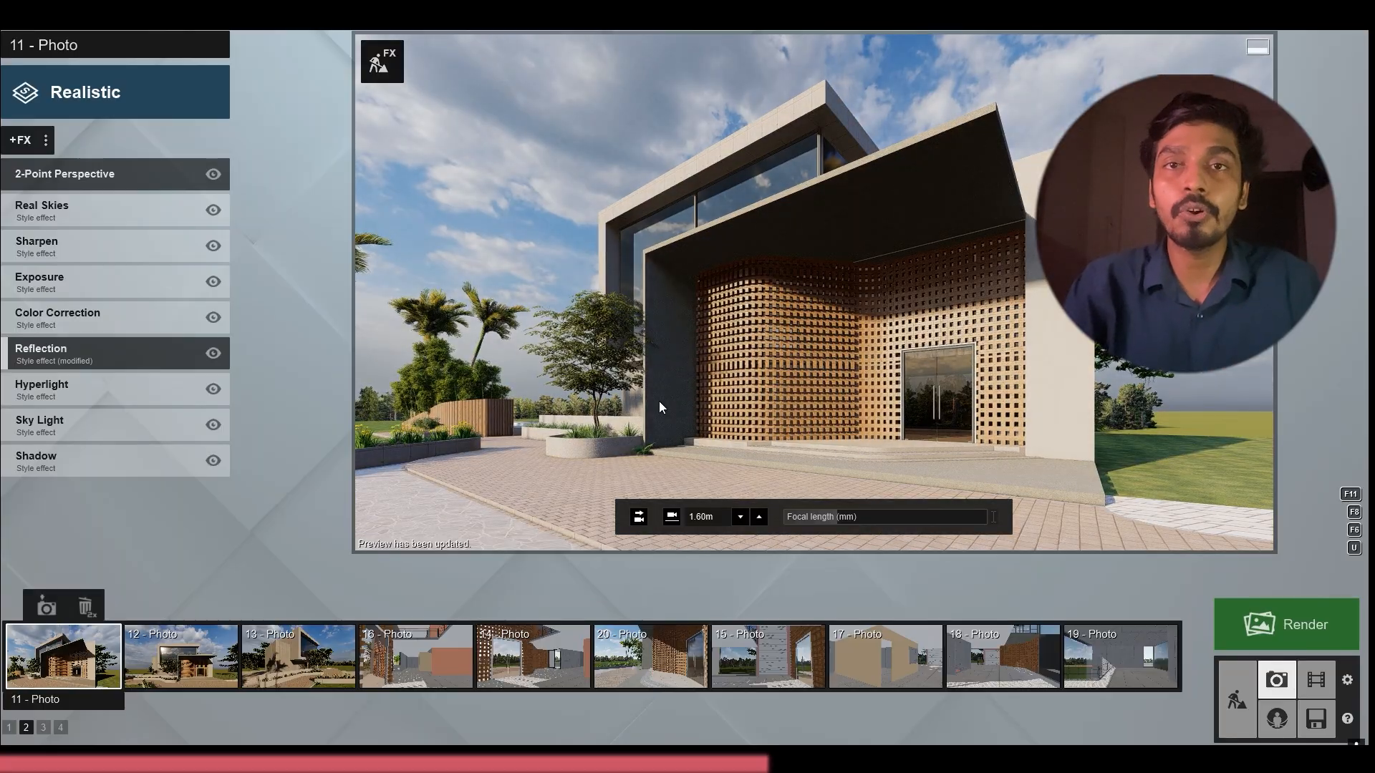
key("d")
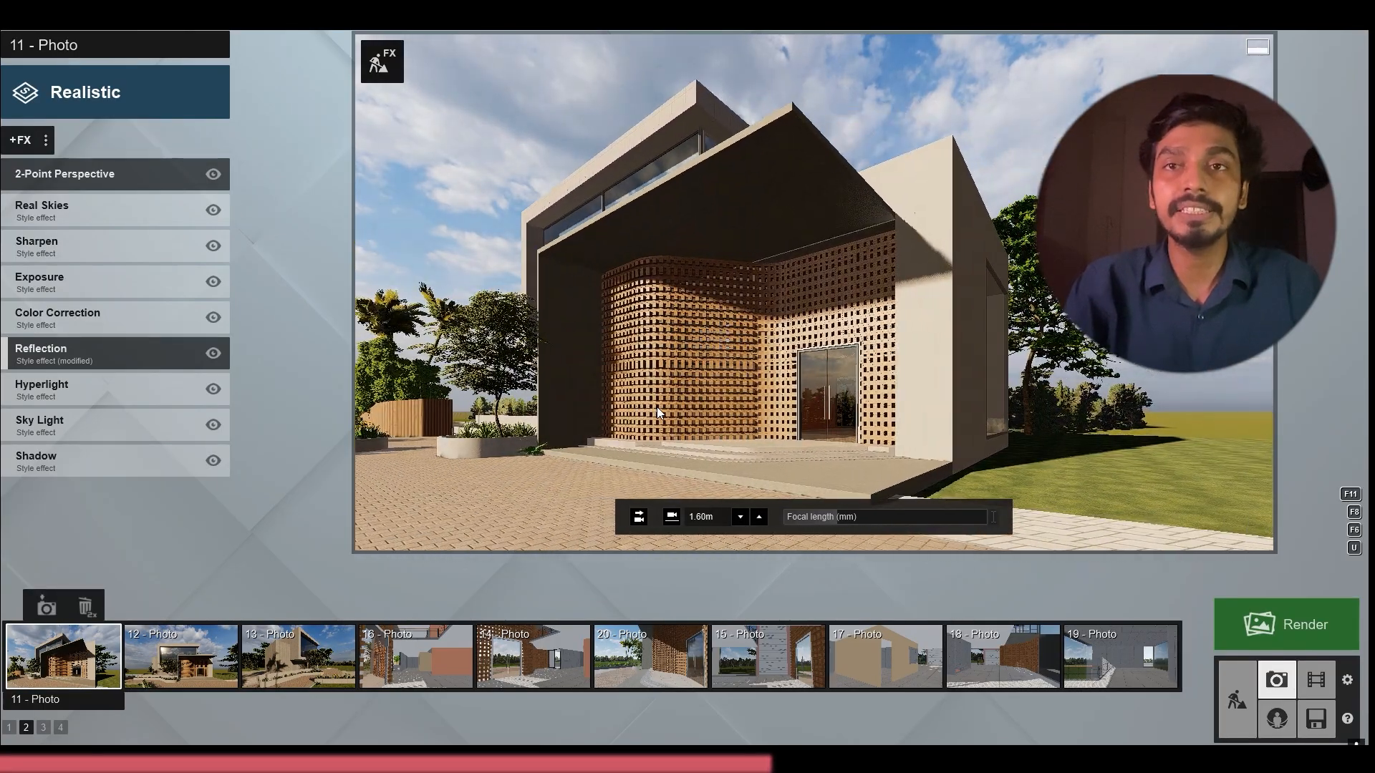
key("w")
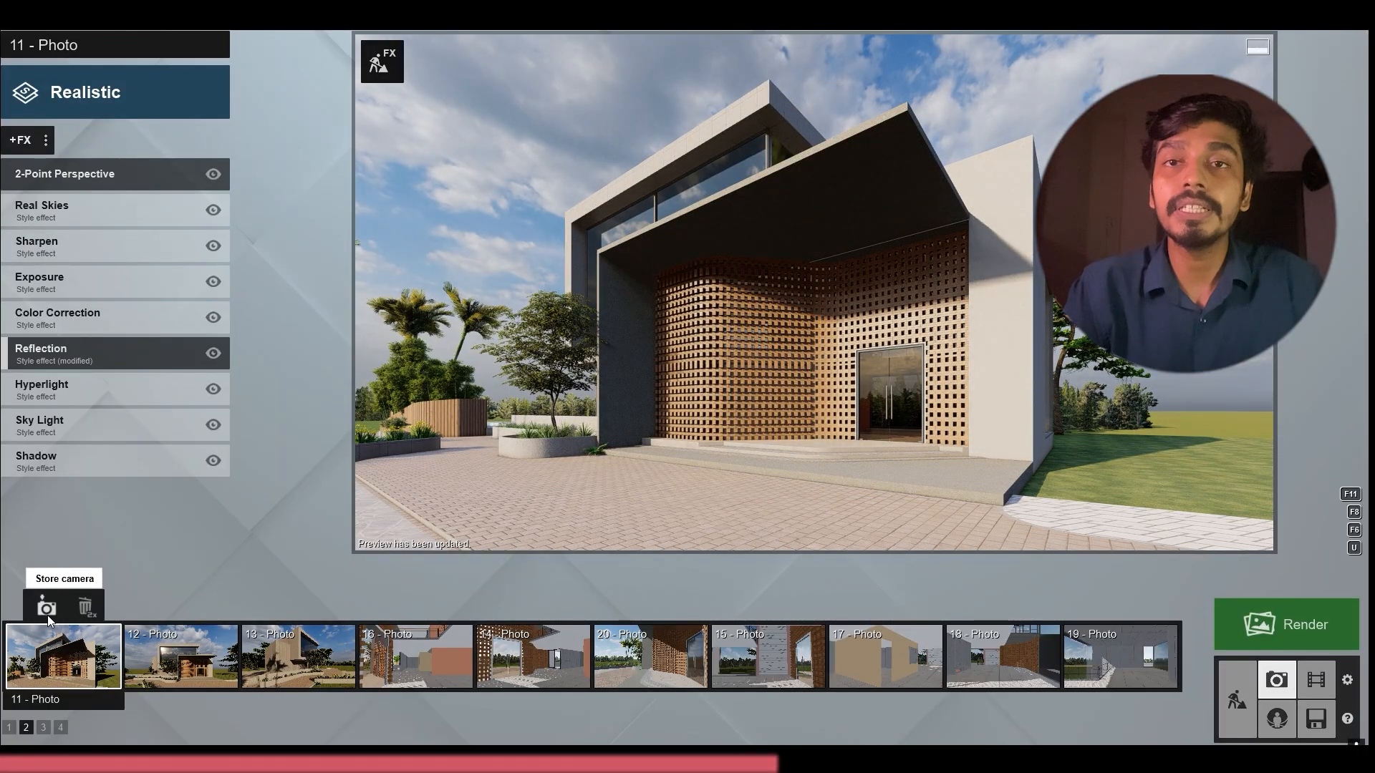
key("a")
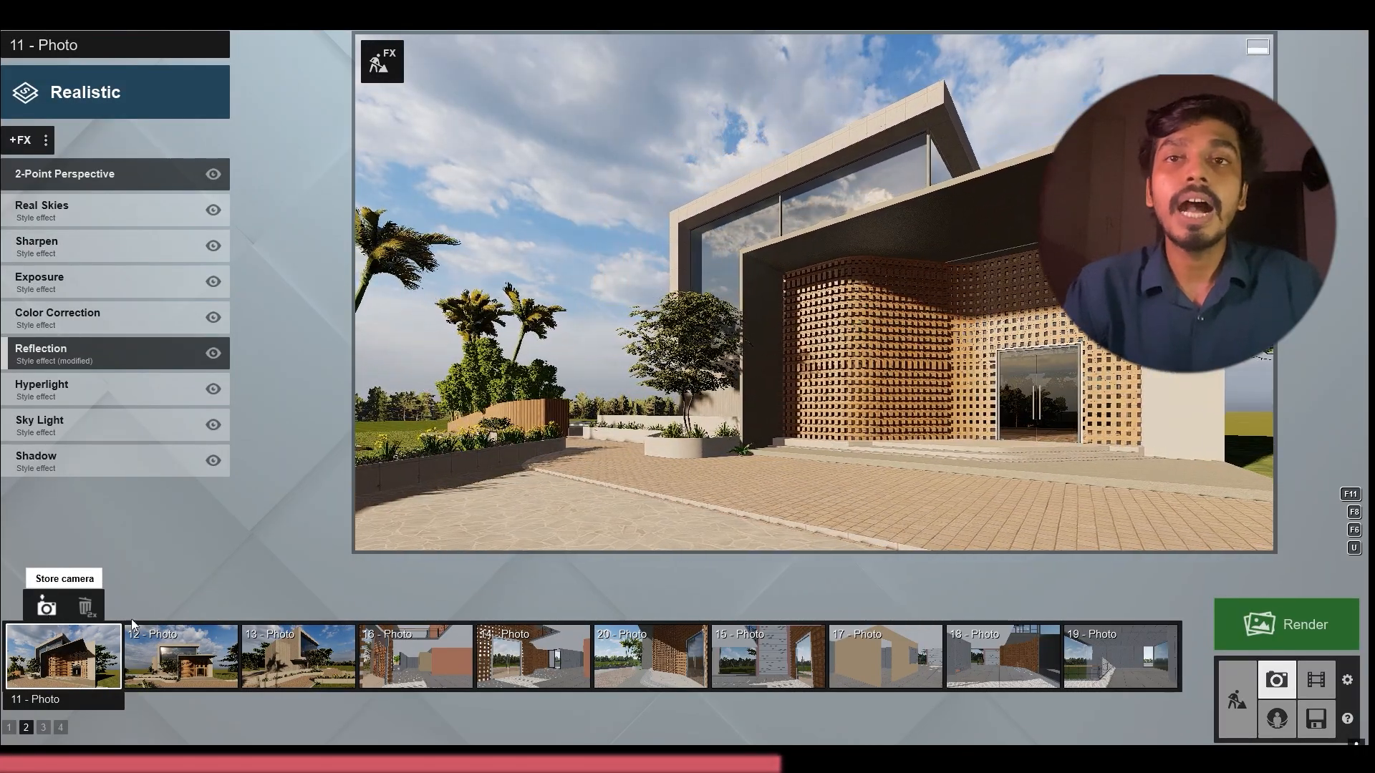
left_click(93, 648)
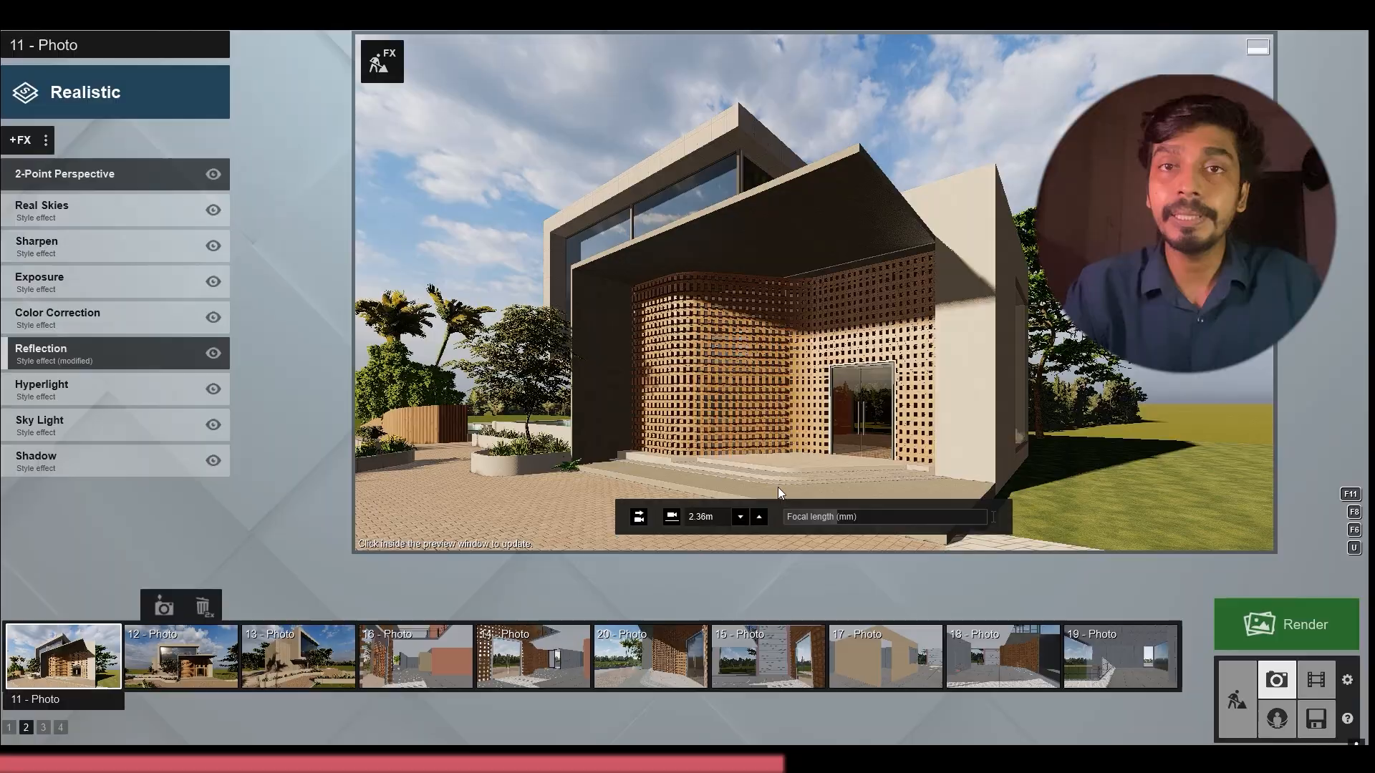
Set photo 11's focal length to 22 mm, pull back to frame the whole entrance, and store the camera
type("22")
key("Return")
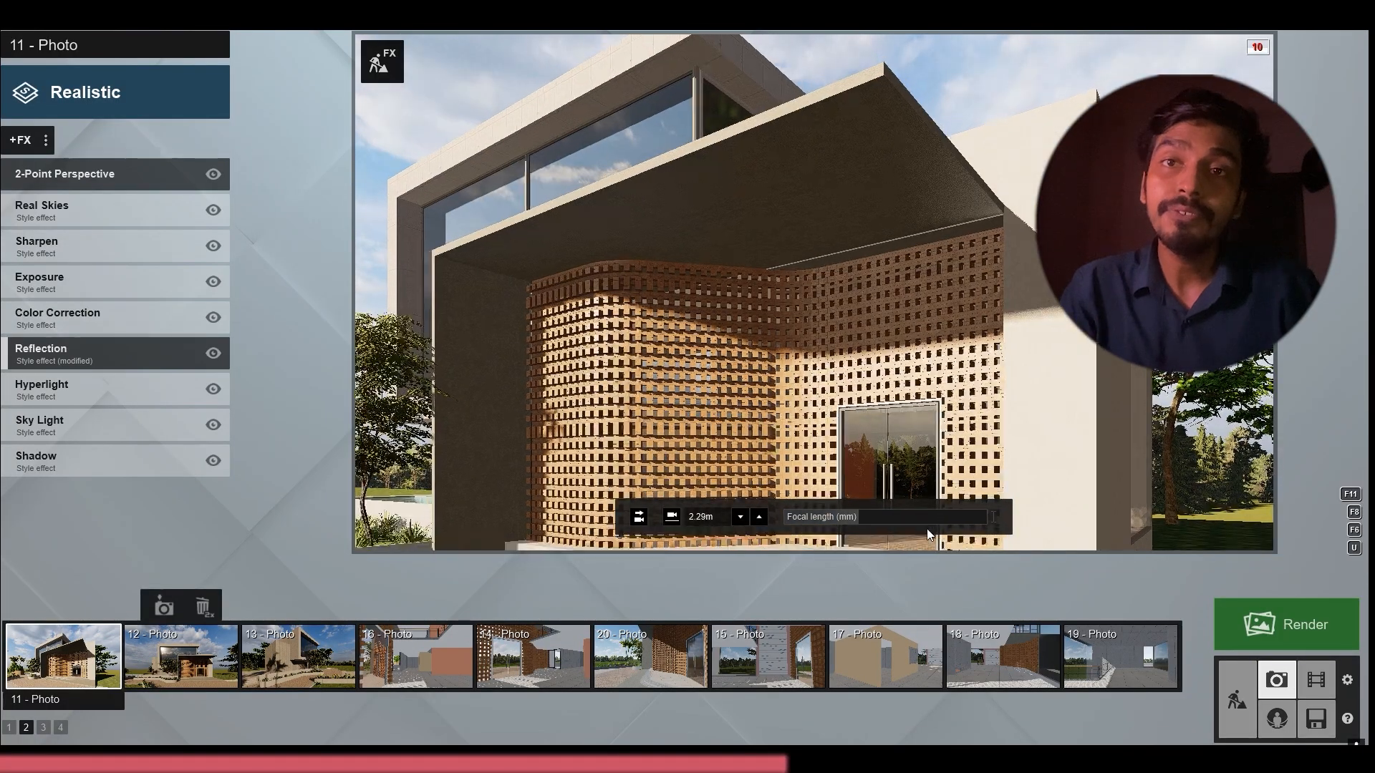
key("s")
key("s")
key("a")
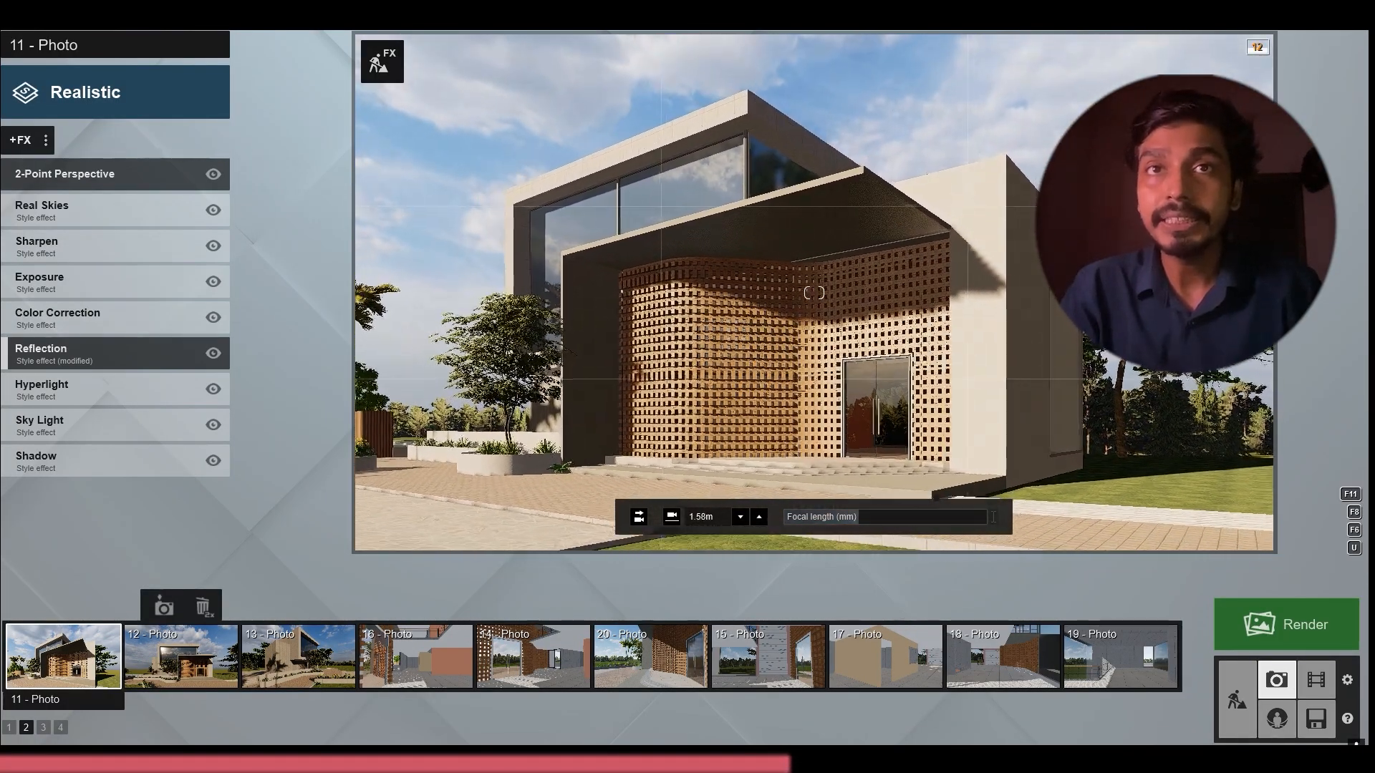
key("a")
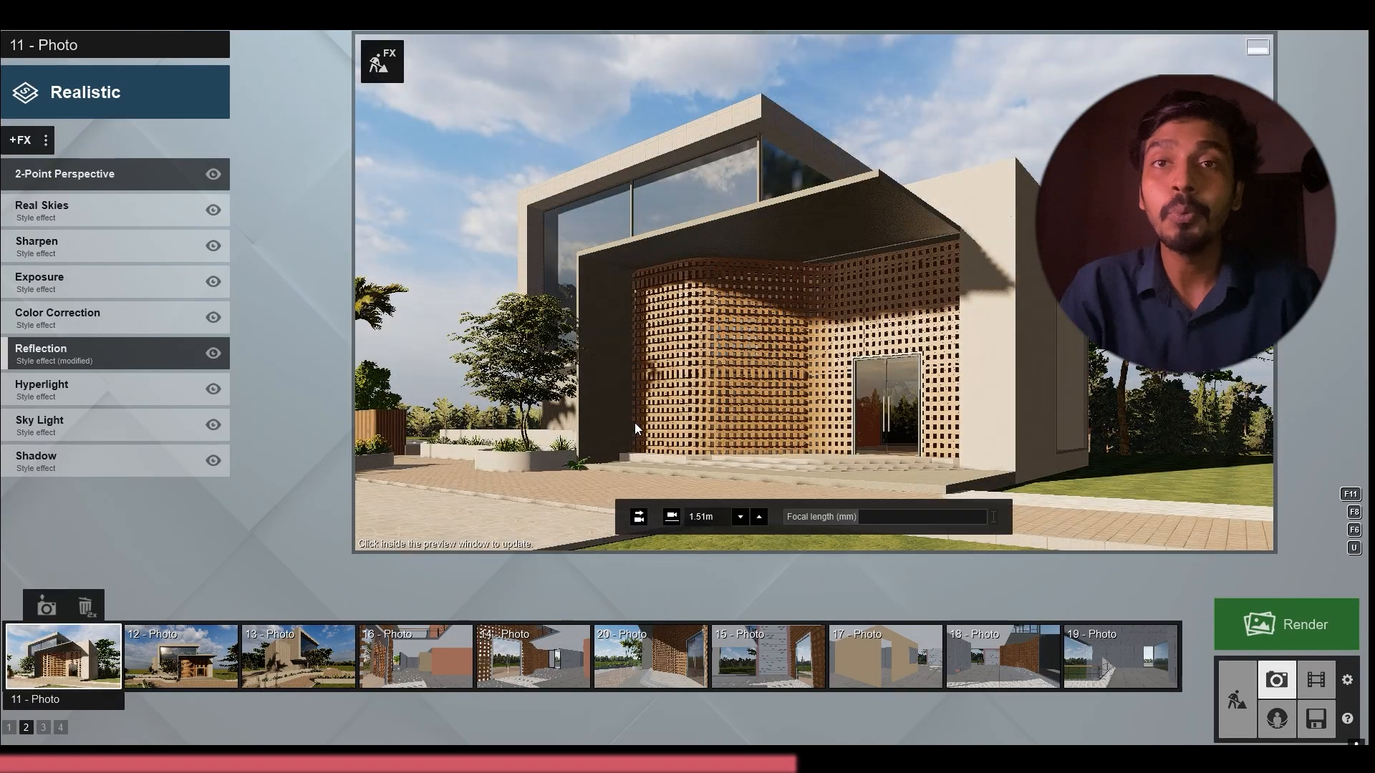
Set photo 12's focal length to 24 mm and pull the camera back to show the front facade and lawn
left_click(181, 655)
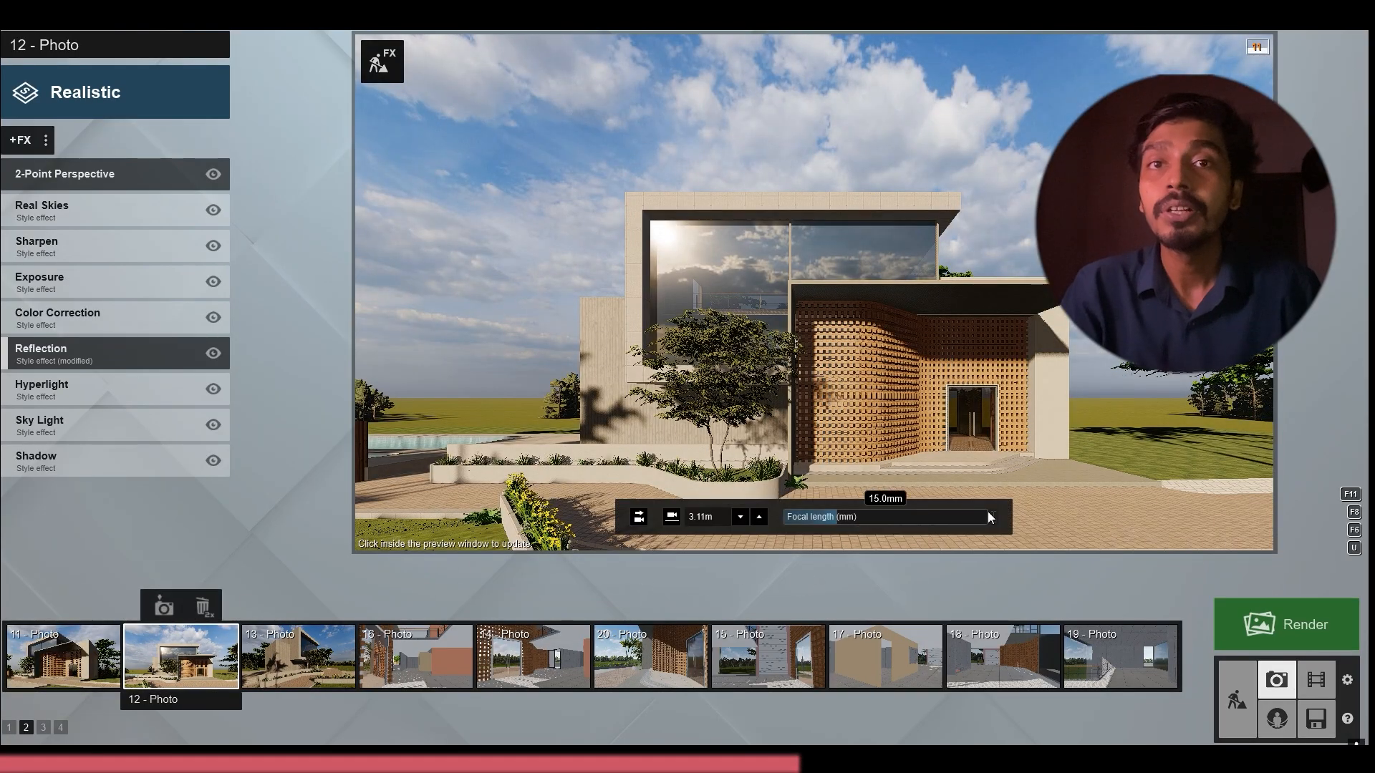
left_click(985, 516)
type("24")
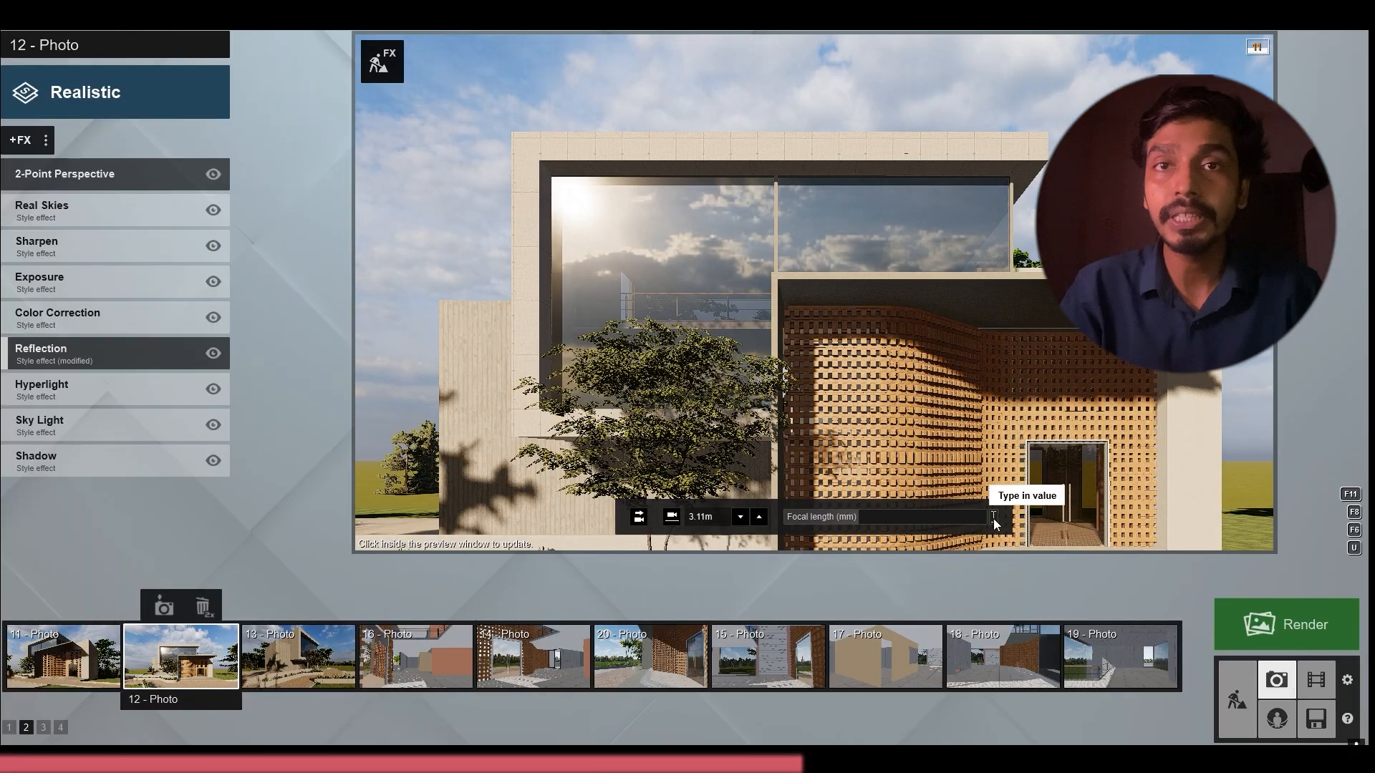
type("s")
right_click_drag(993, 524, 993, 569)
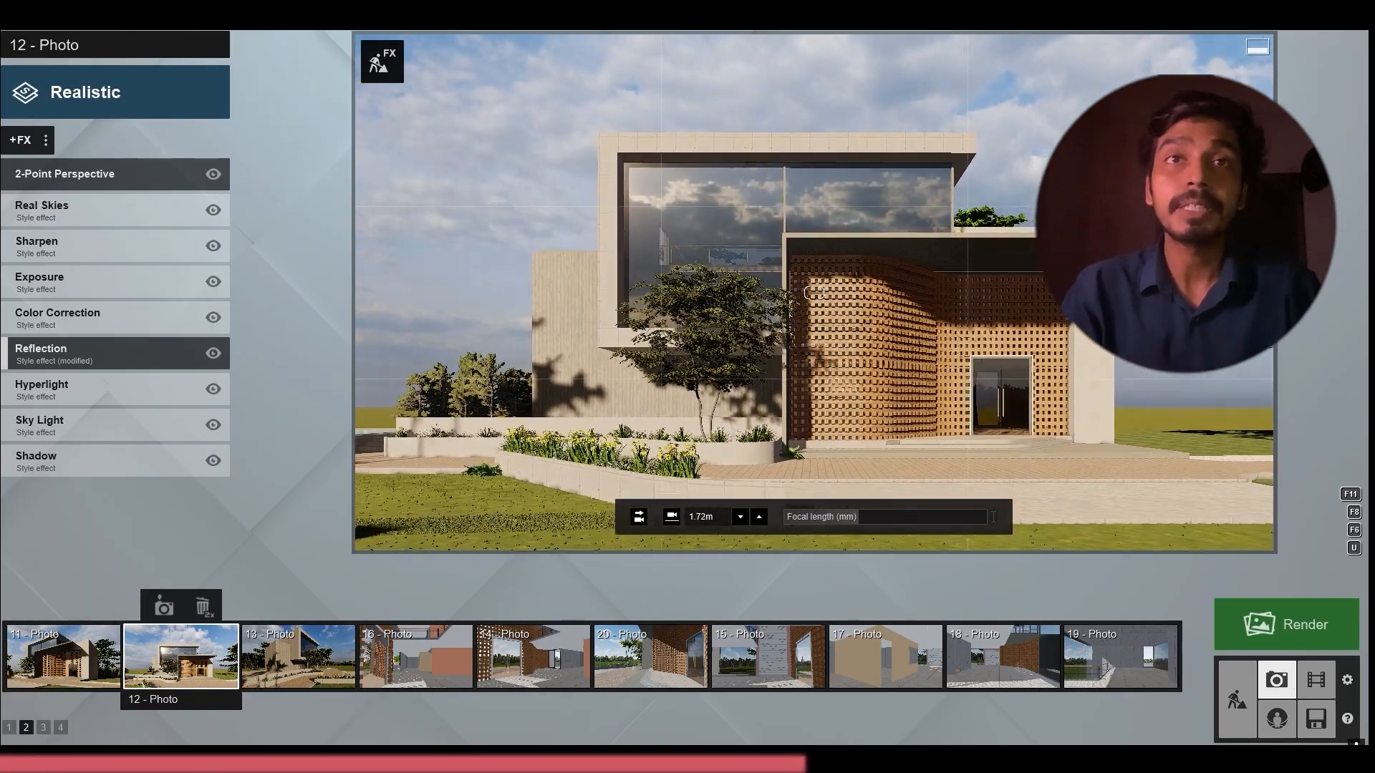
key("w")
key("a")
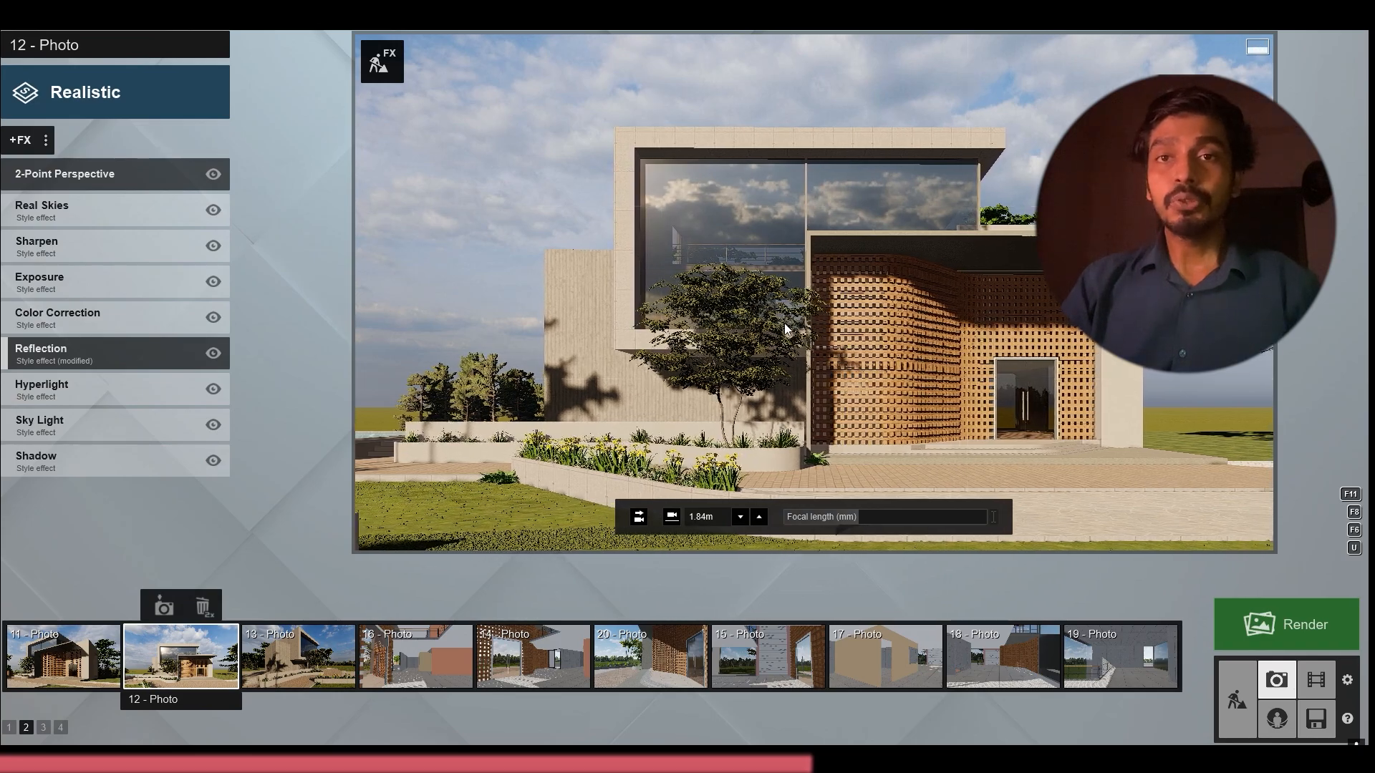
Fine-tune photo 12's camera height and sideways position on the front facade, and store its camera
key("q")
mouse_move(793, 325)
right_mouse_down()
mouse_move(794, 352)
mouse_move(792, 339)
right_mouse_up()
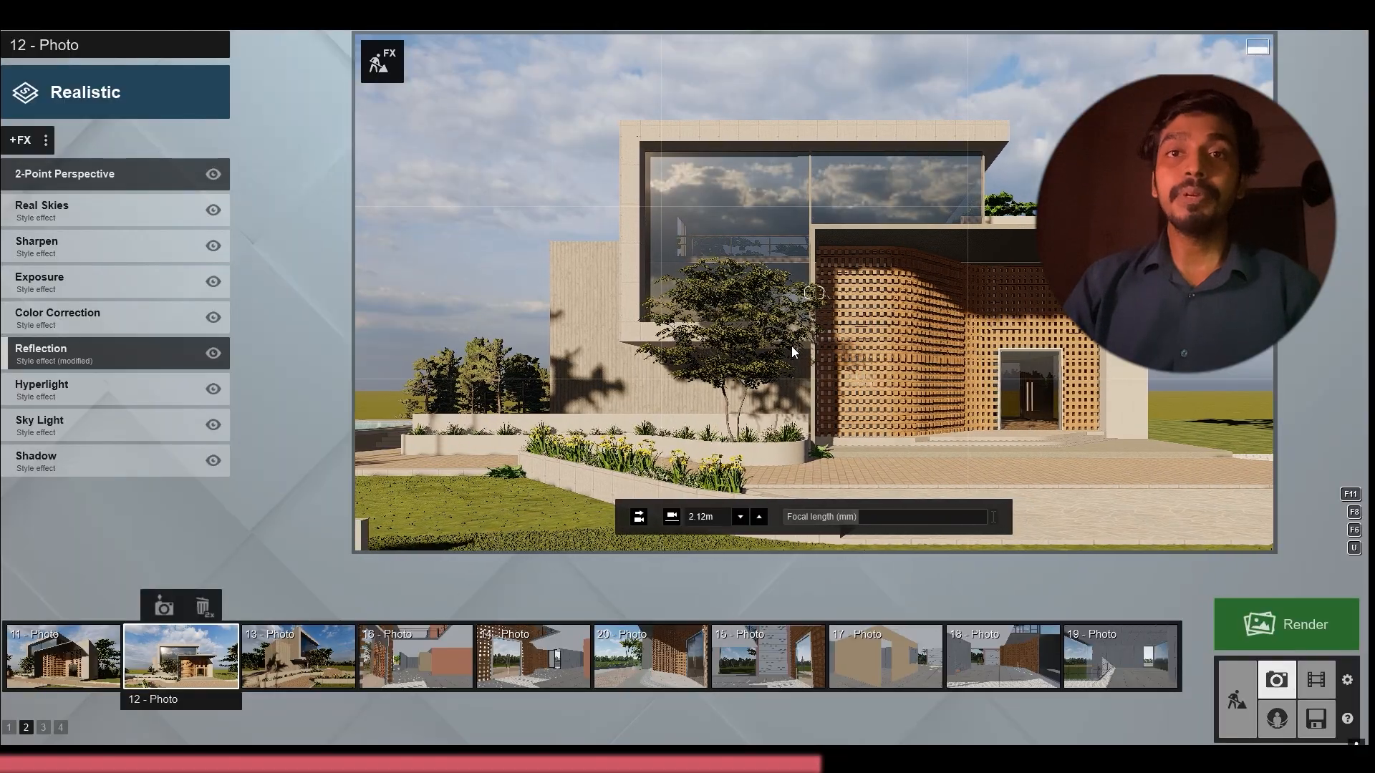
key("a")
key("a")
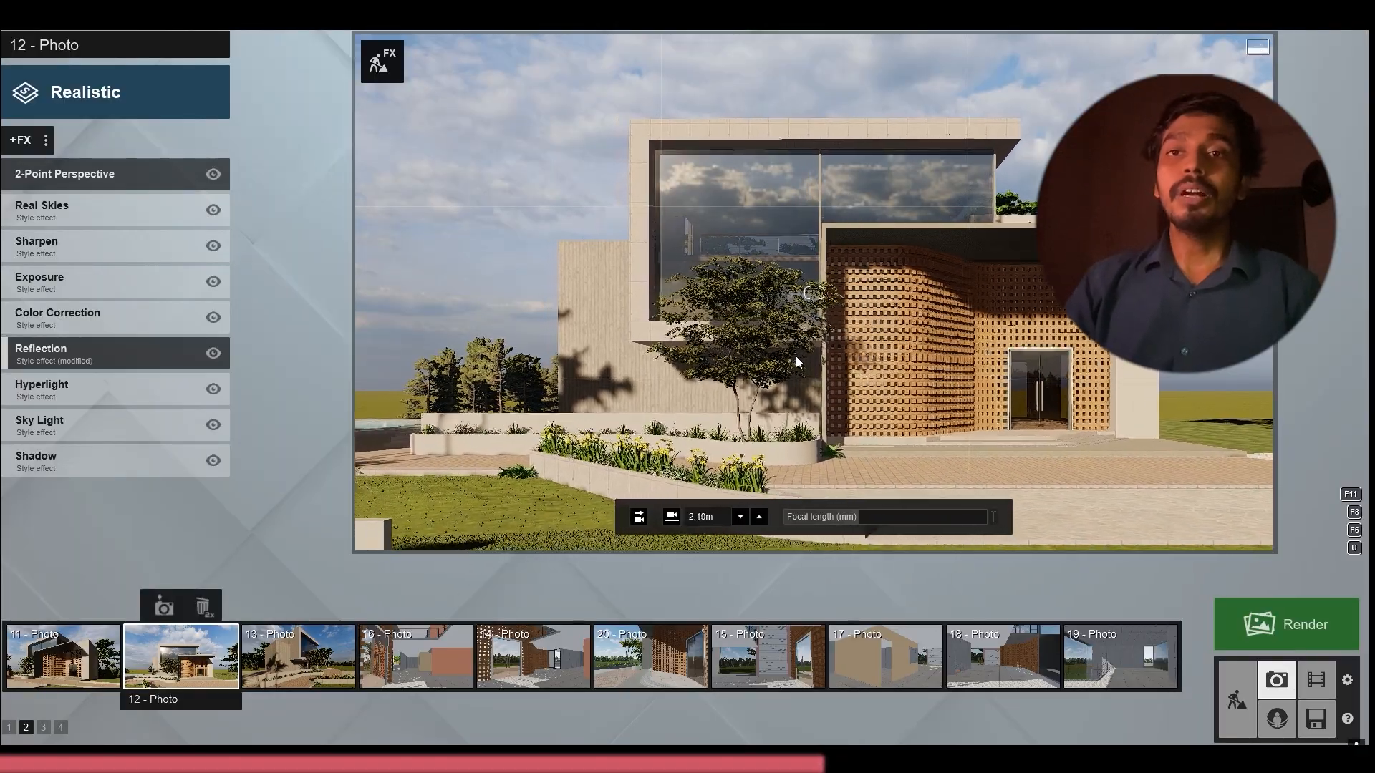
key("e")
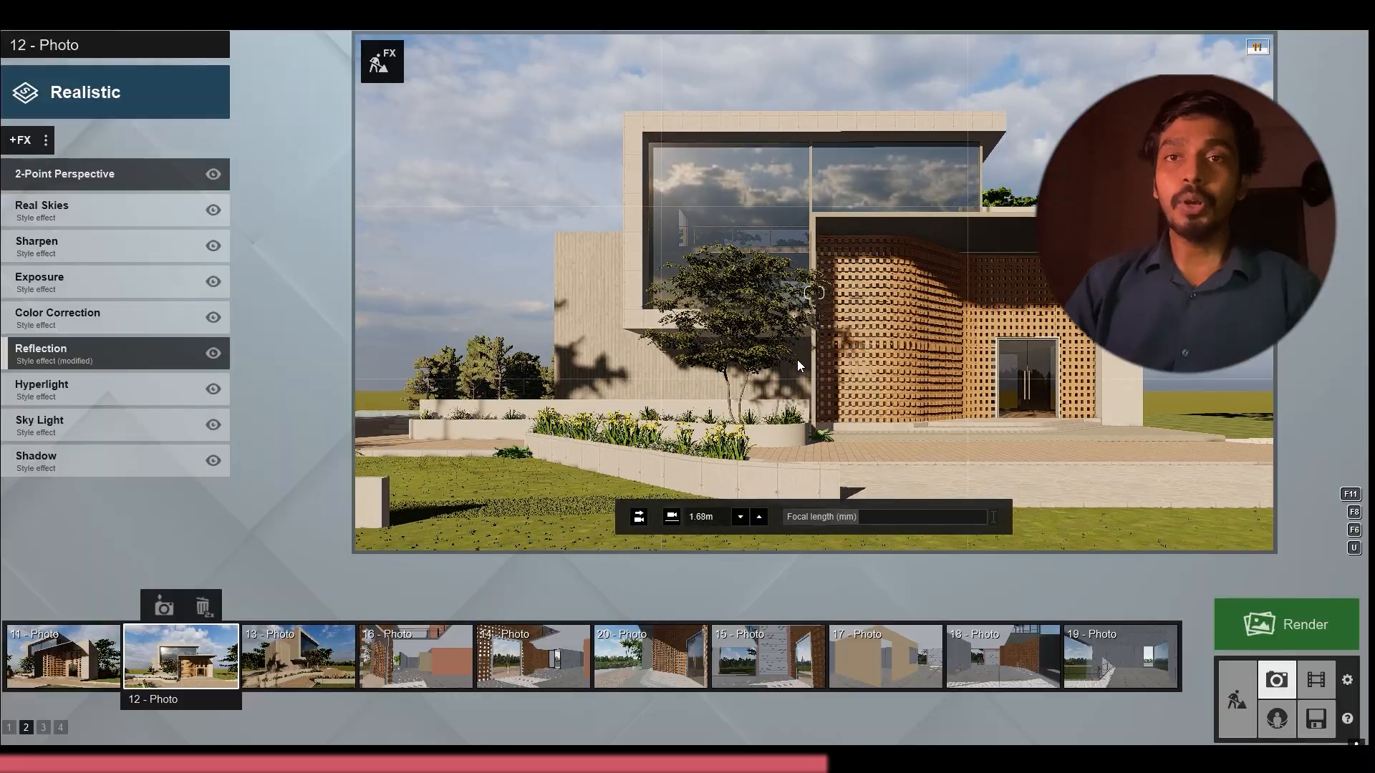
key("q")
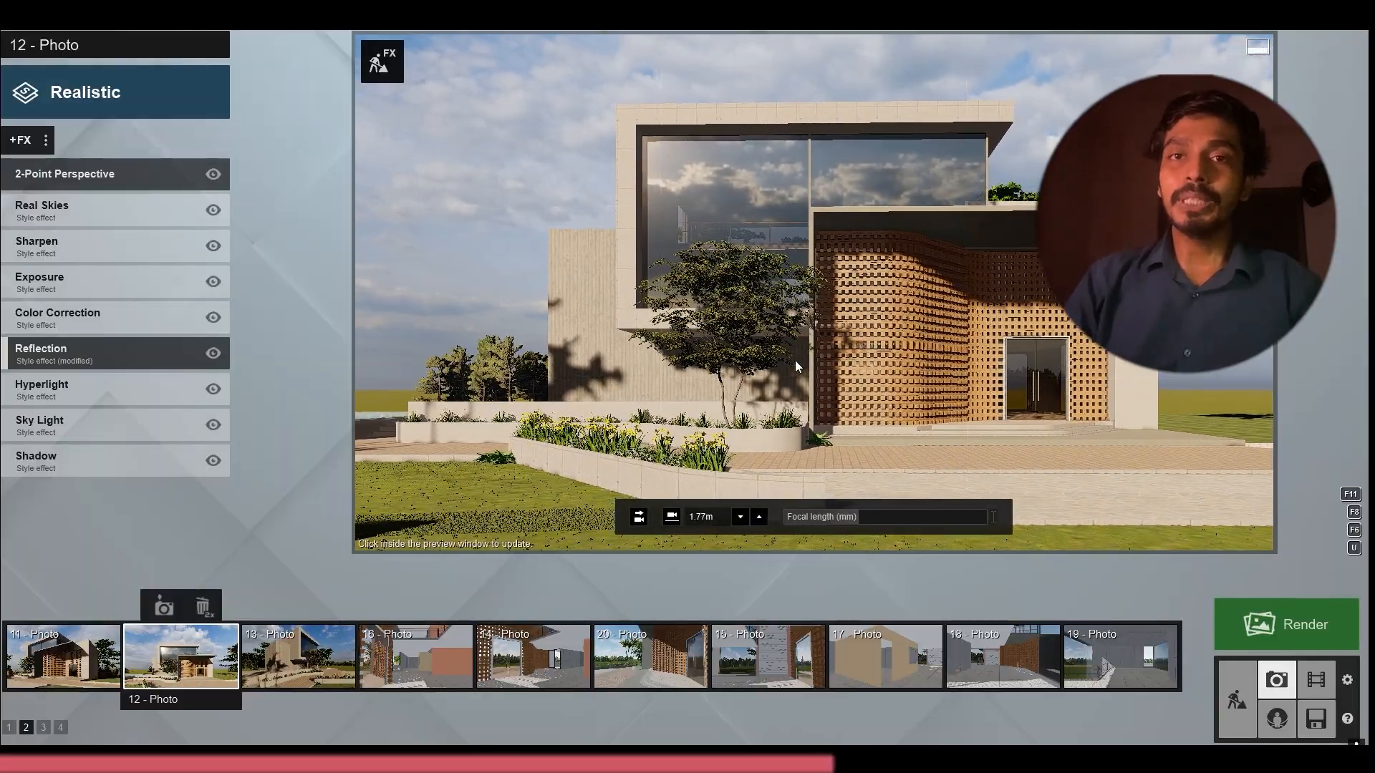
Set photo 13's focal length to 24 mm and pull the camera back from the side facade
left_click(304, 655)
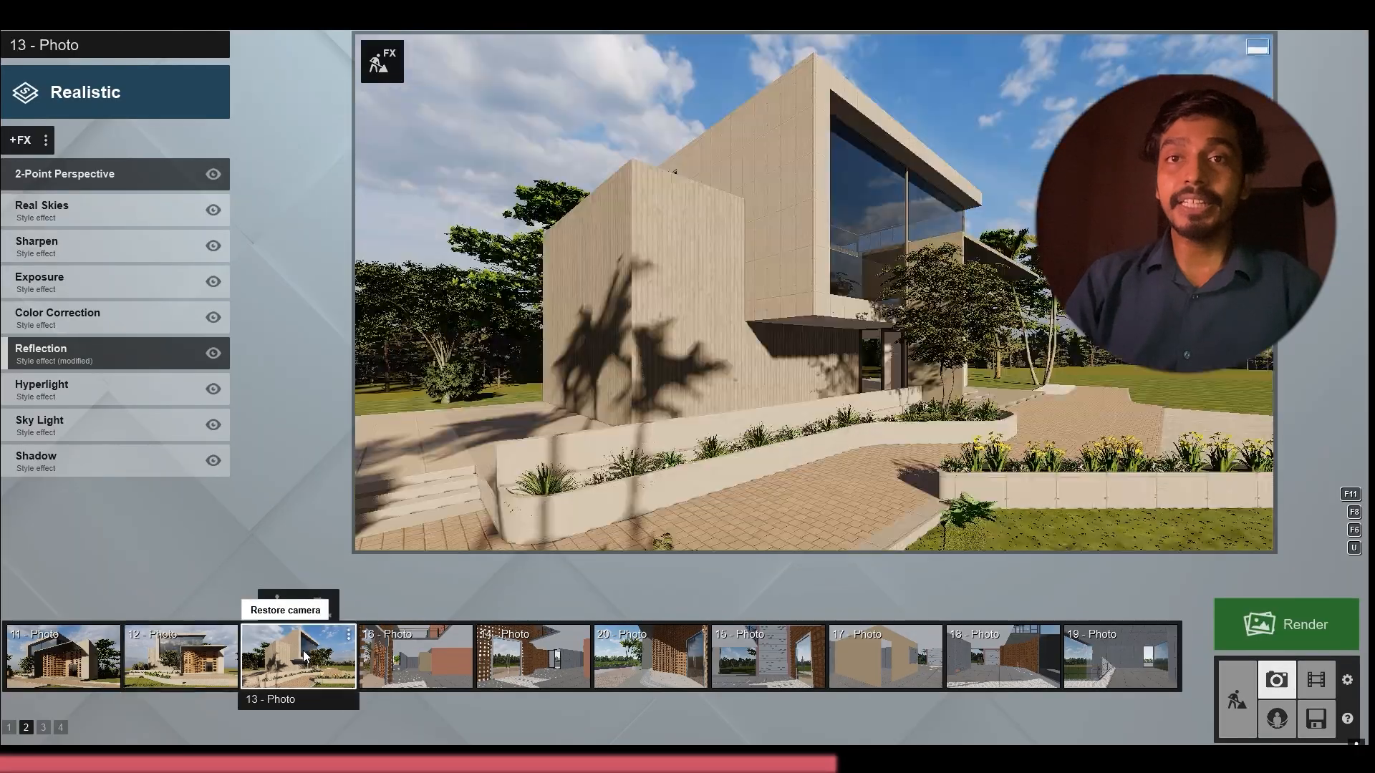
left_click(995, 519)
type("24")
key("Return")
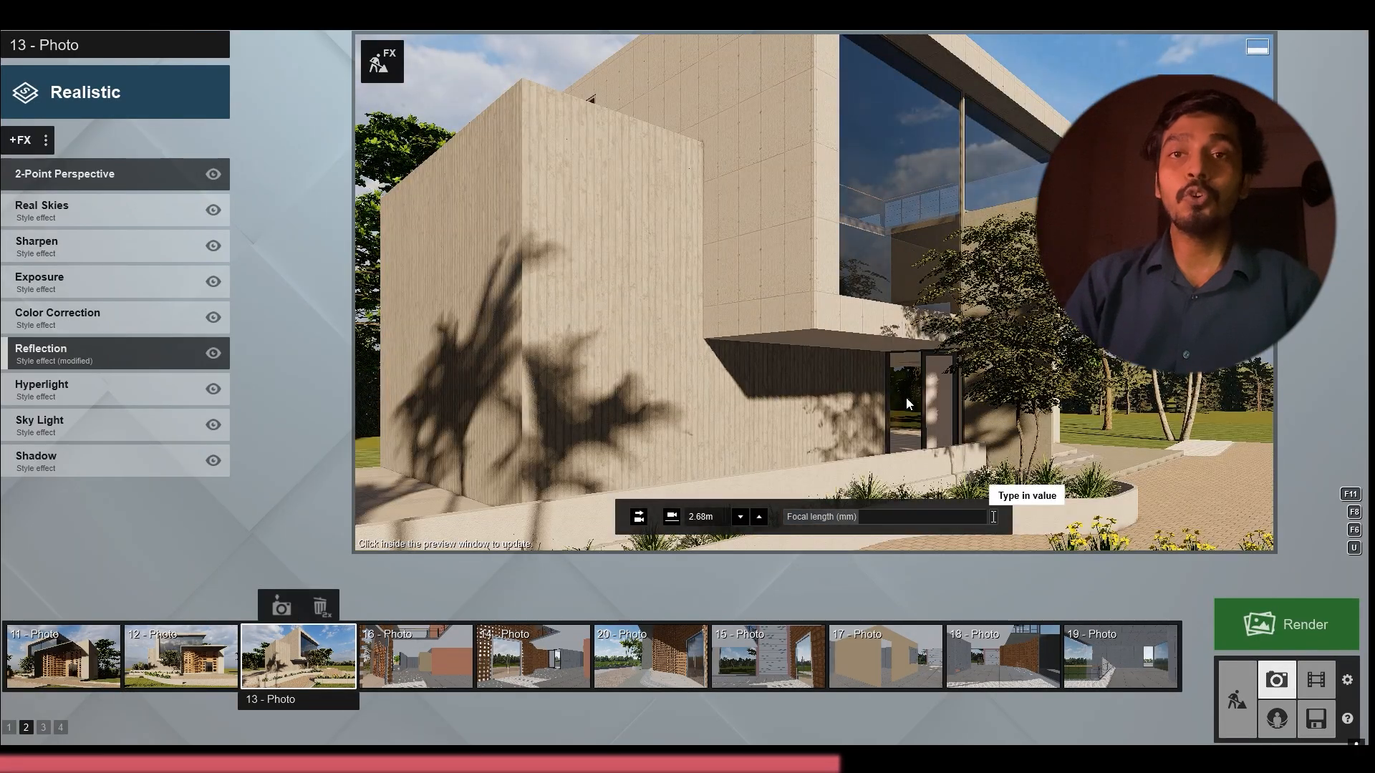
key("s")
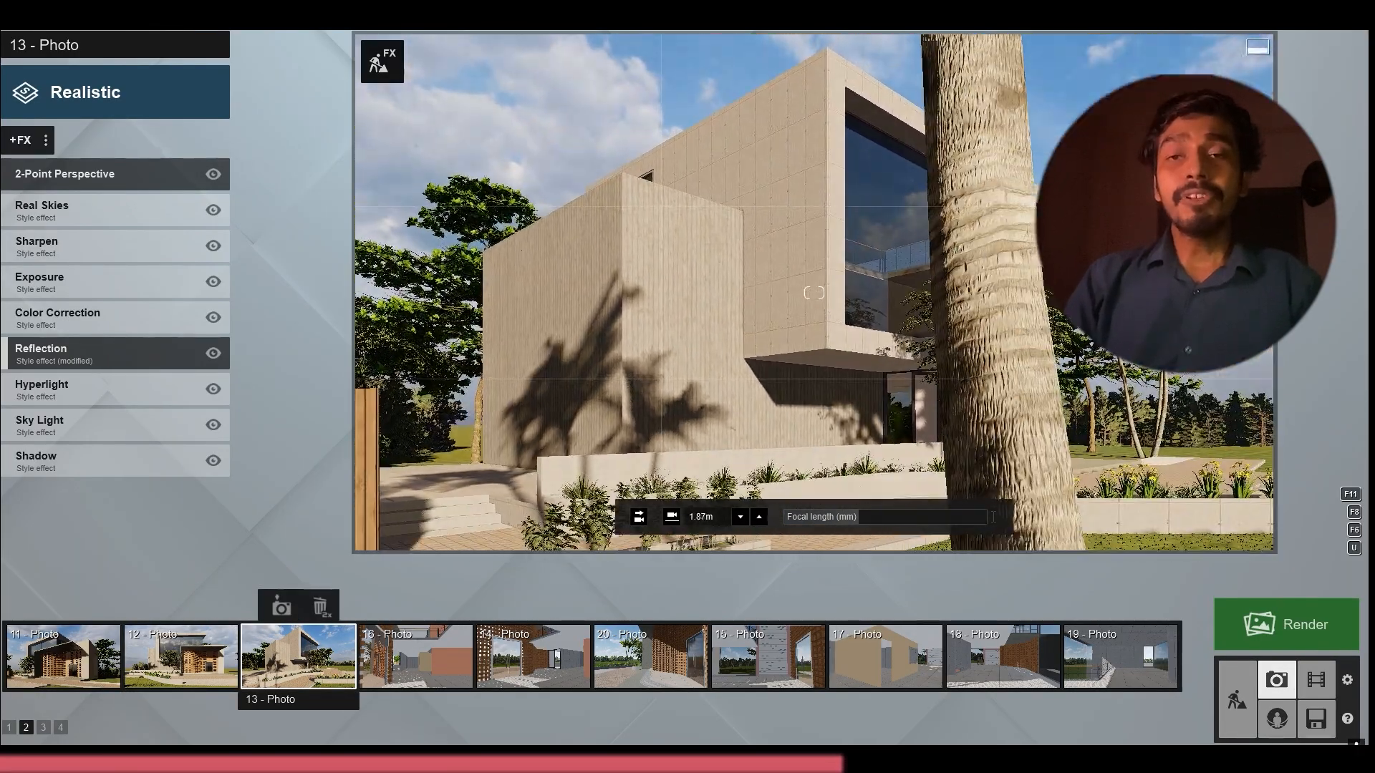
key("s")
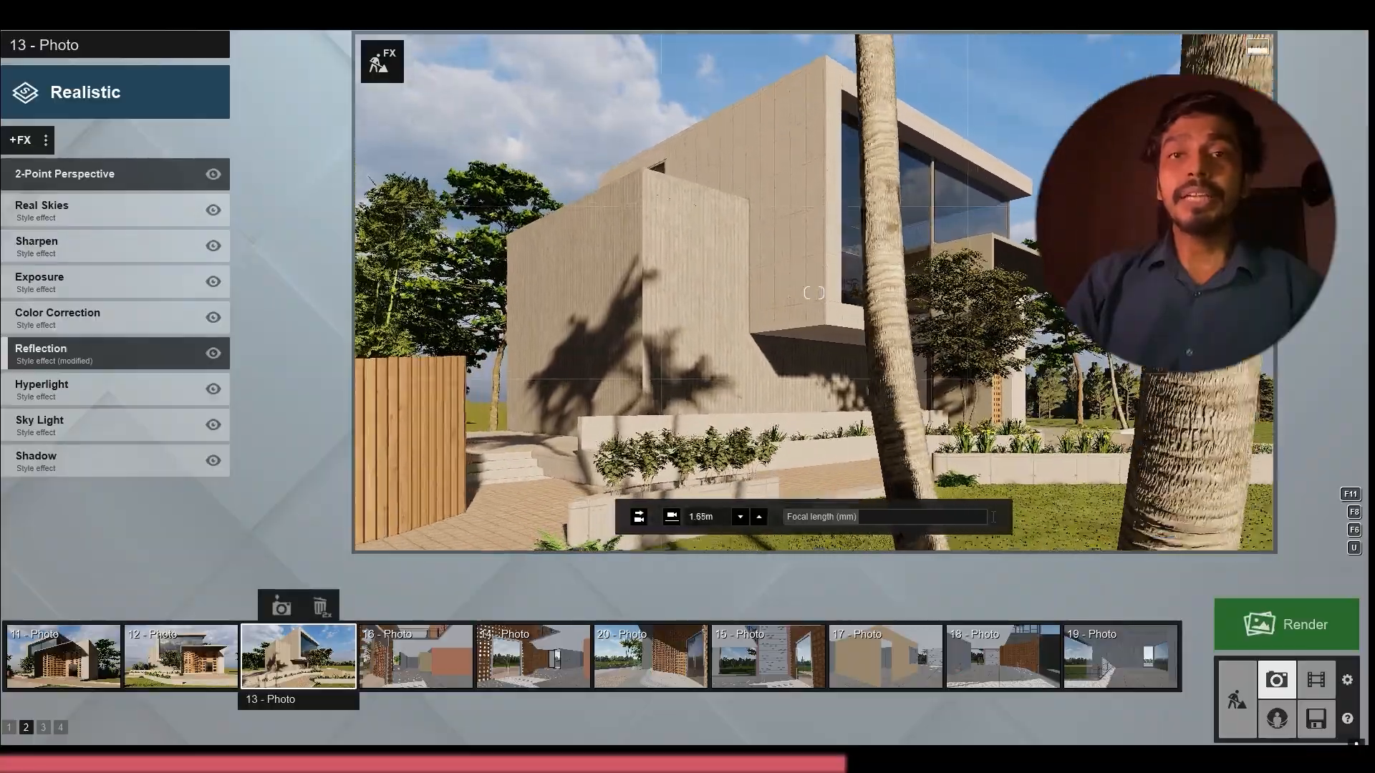
Shift photo 13's camera sideways and back and forth among the palm trunks to frame the side facade
key("d")
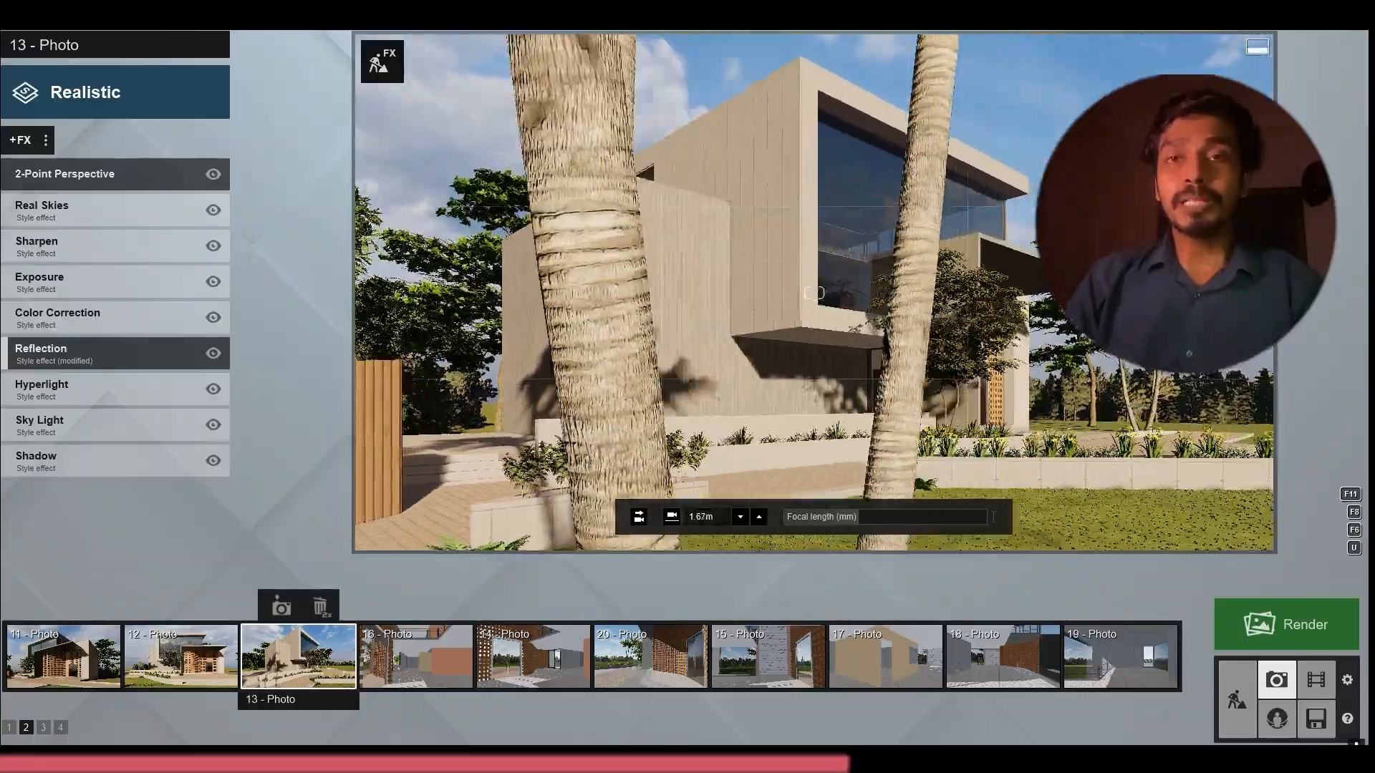
key("d")
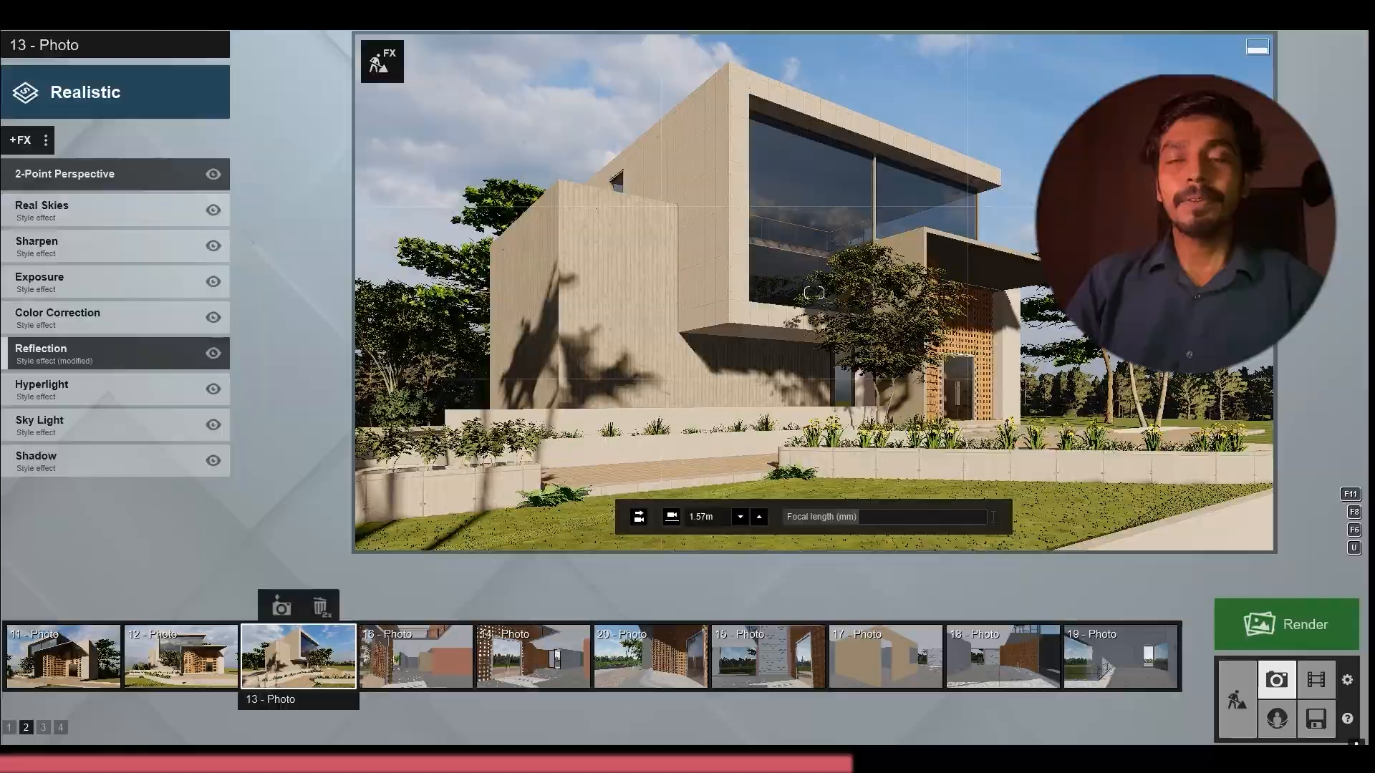
key("w")
key("a")
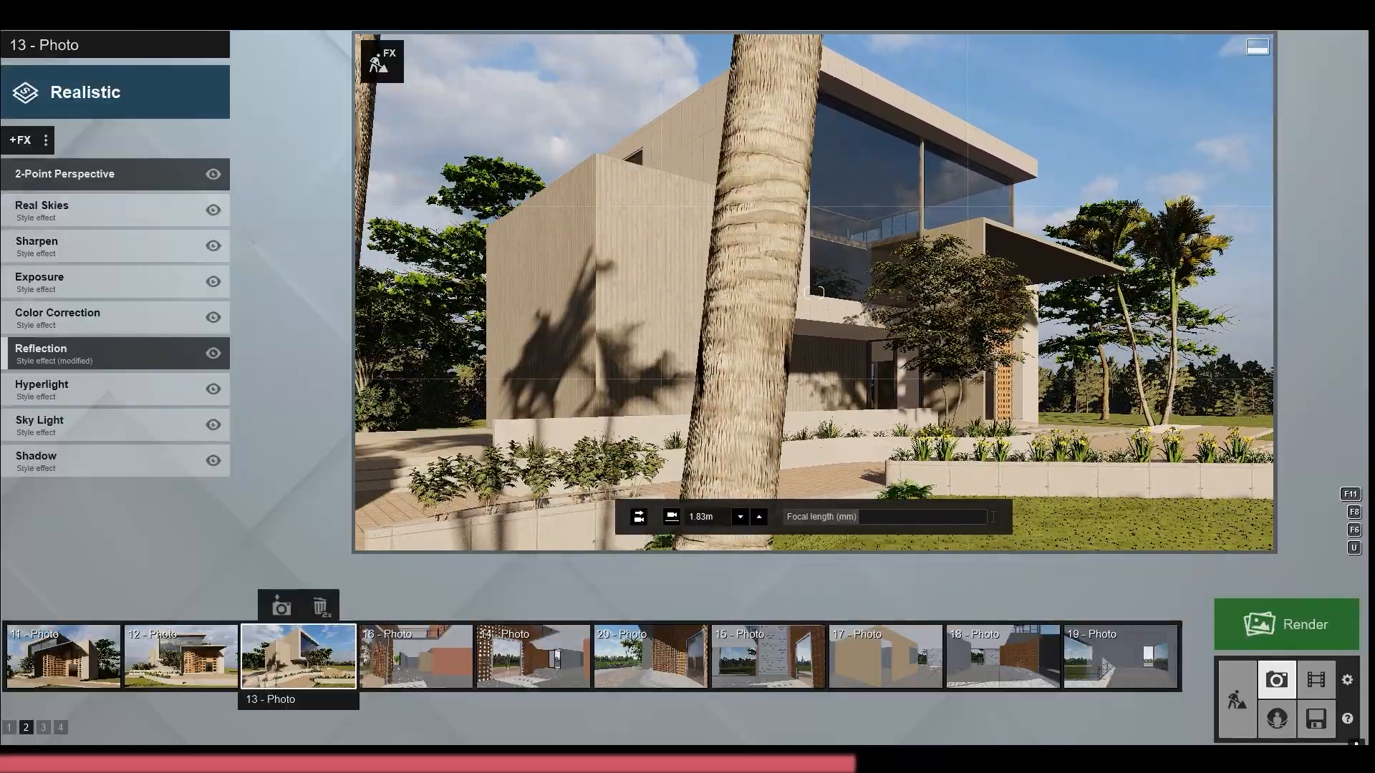
key("s")
key("a")
key("w")
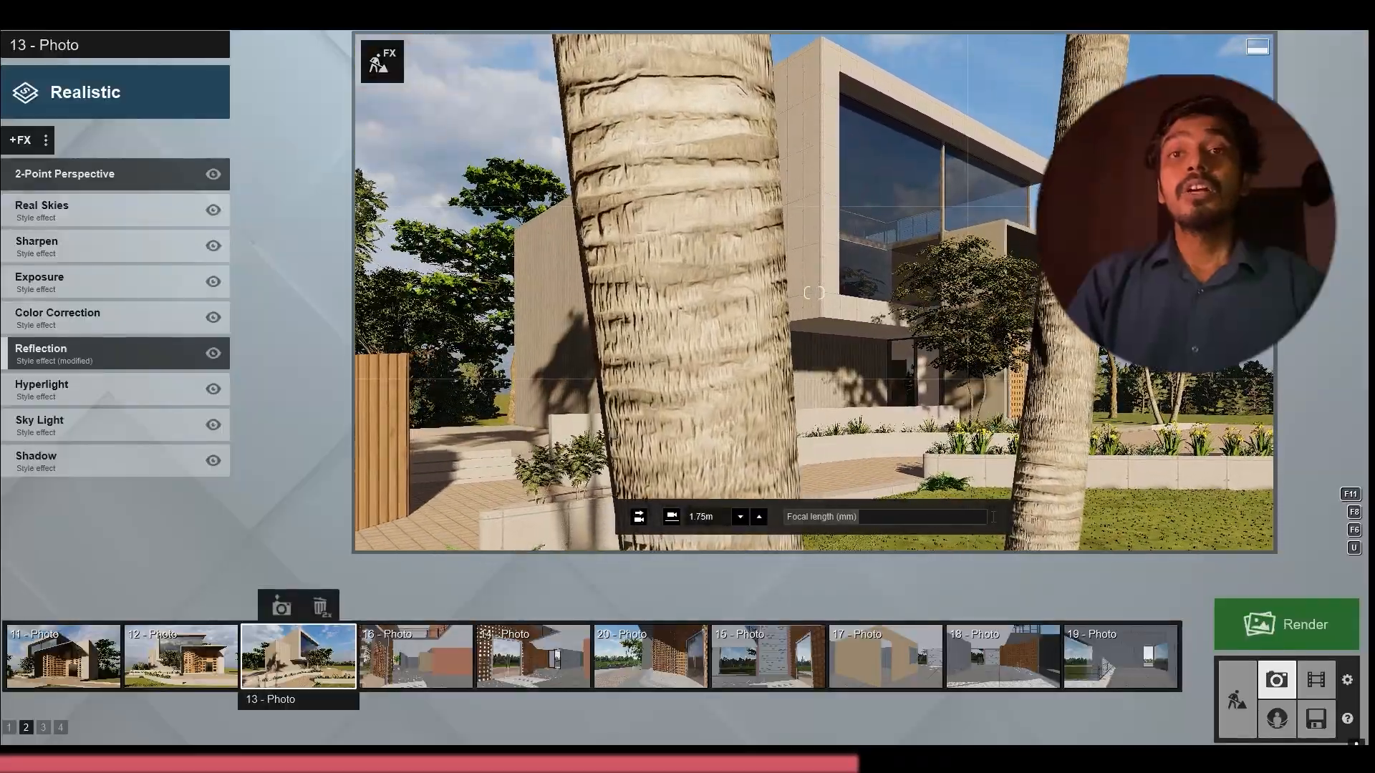
key("w")
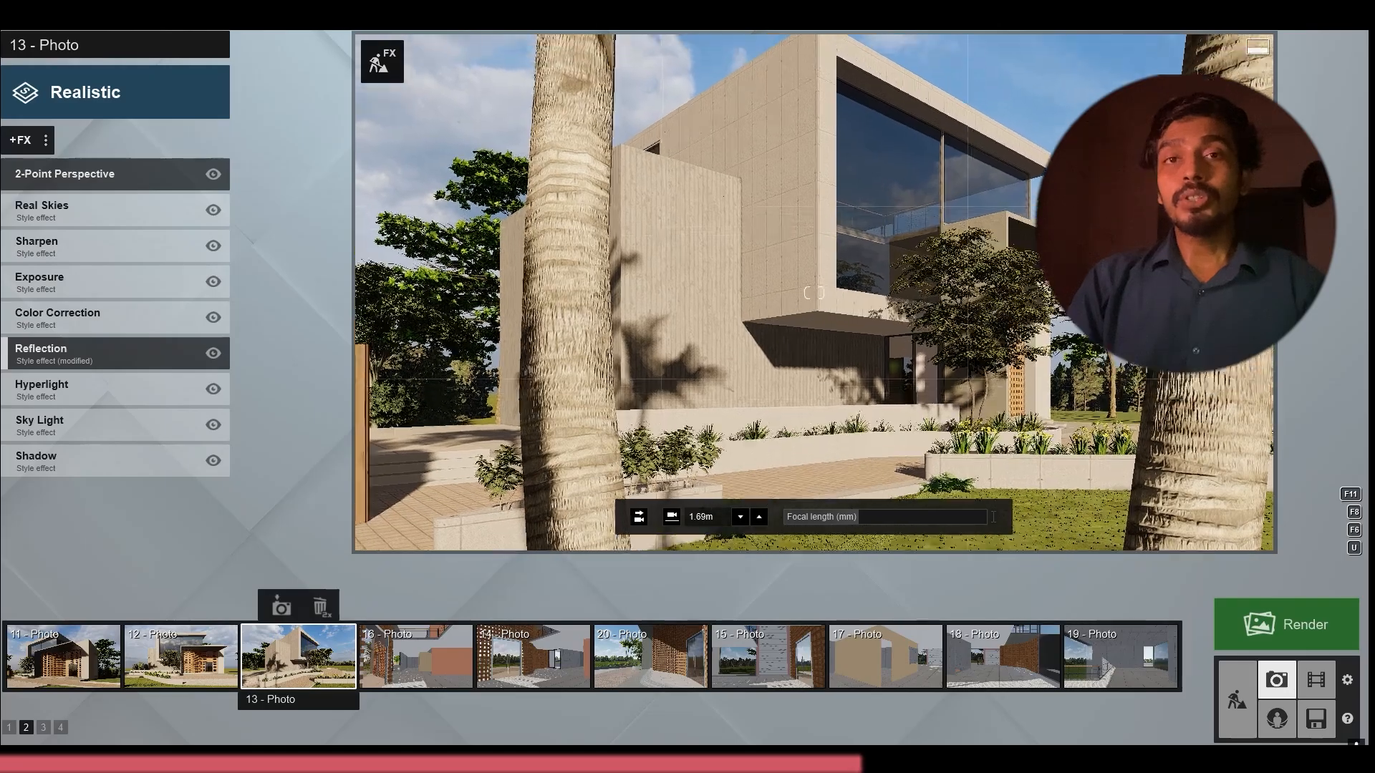
key("s")
key("w")
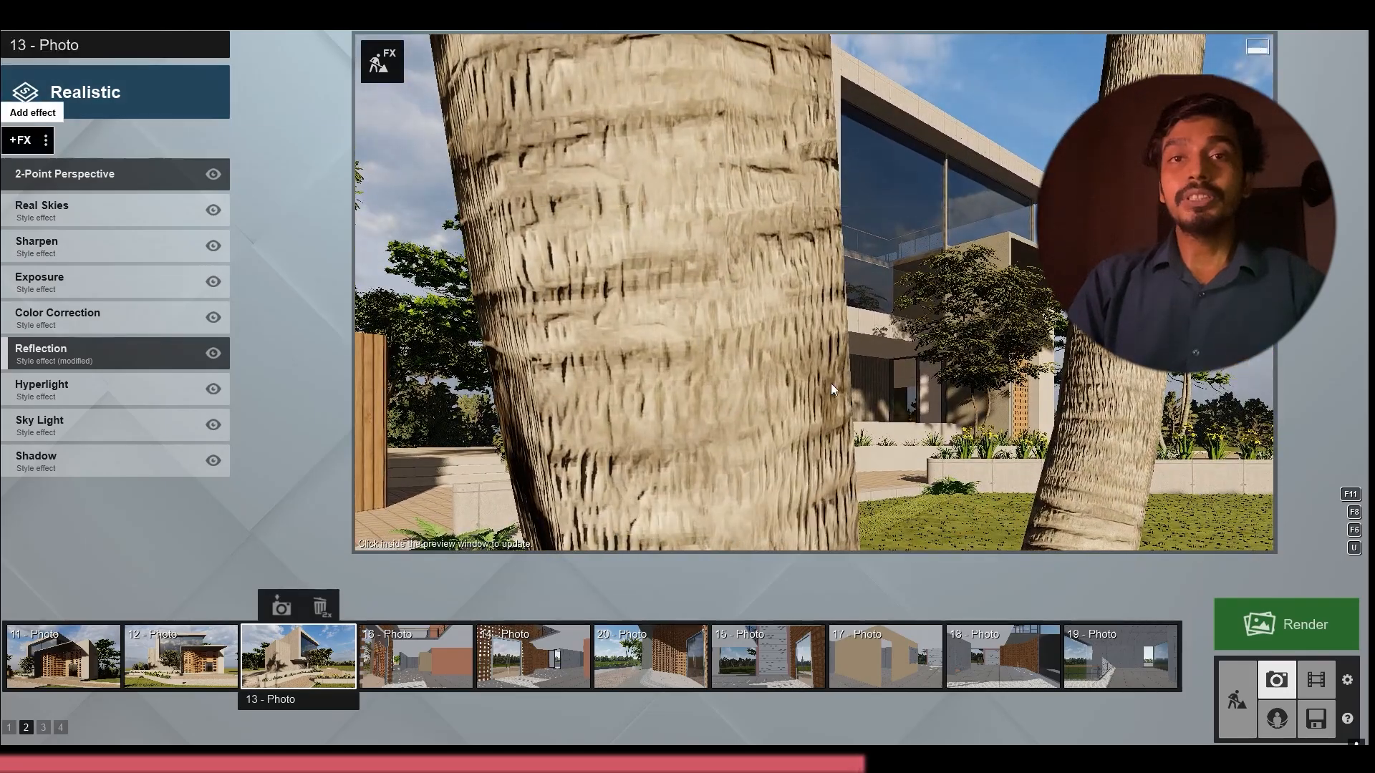
Add a Near Clip Plane effect to photo 13 to cut away the foreground palm trunk, and raise the camera
left_click(20, 140)
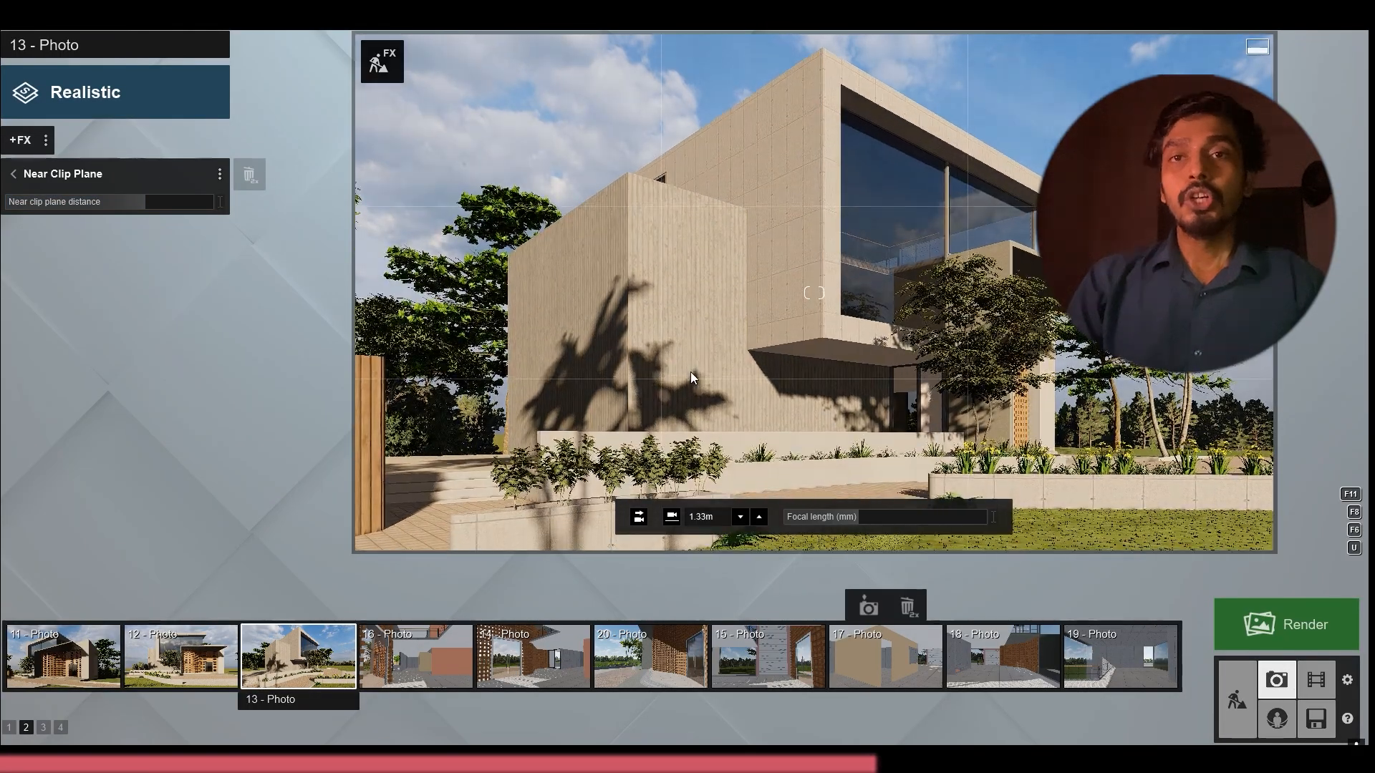
right_click_drag(690, 372, 702, 444)
key("s")
key("q")
key("s")
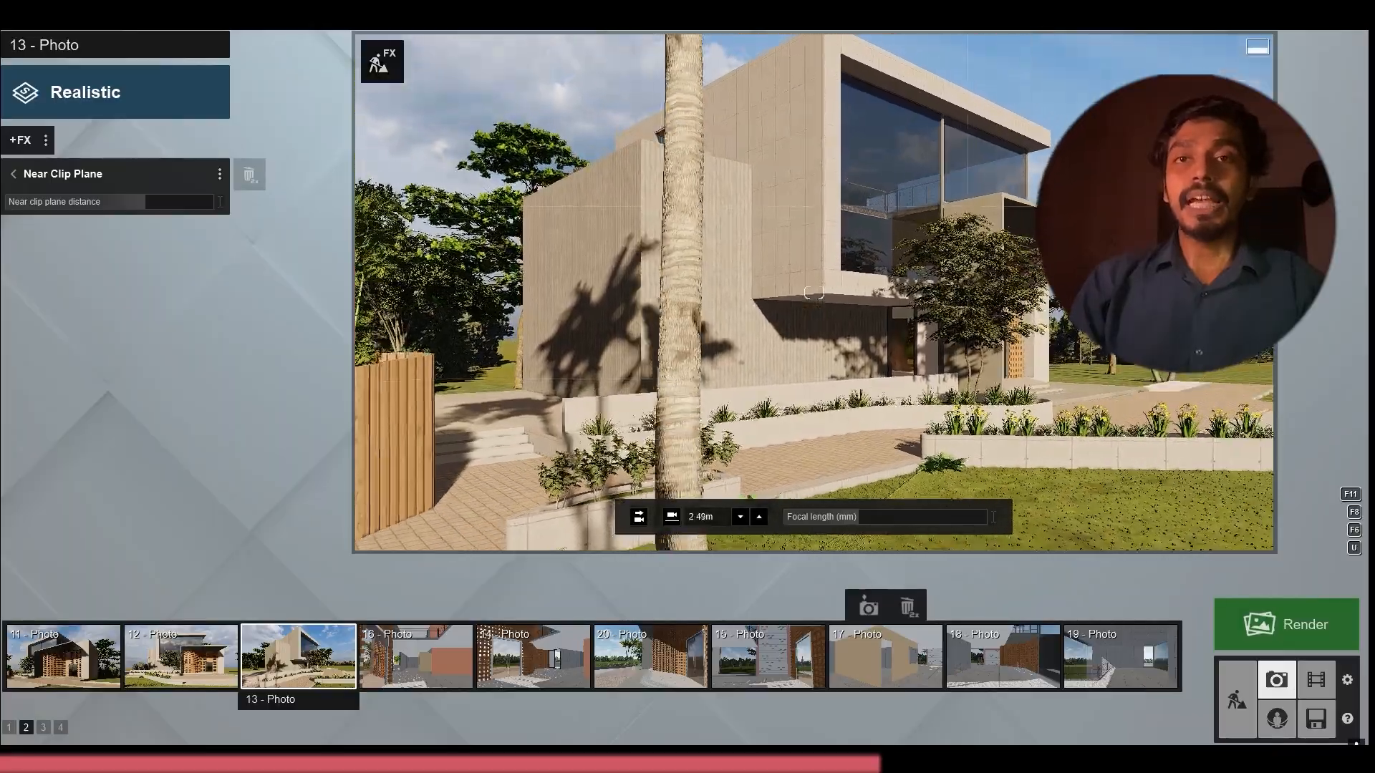
key("w")
key("w")
right_click_drag(712, 315, 732, 268)
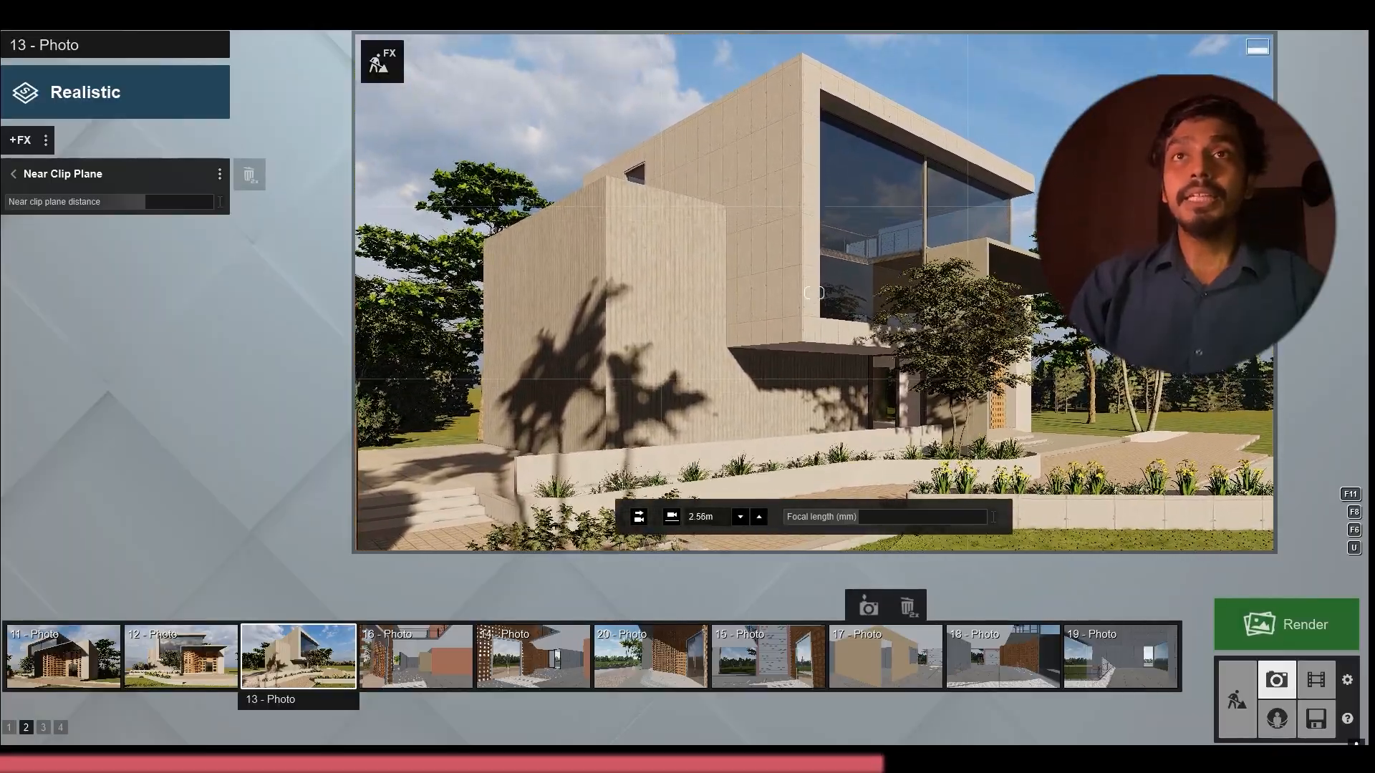
Fine-tune photo 13's framing of the side facade and planters, store its camera, and update the preview
key("s")
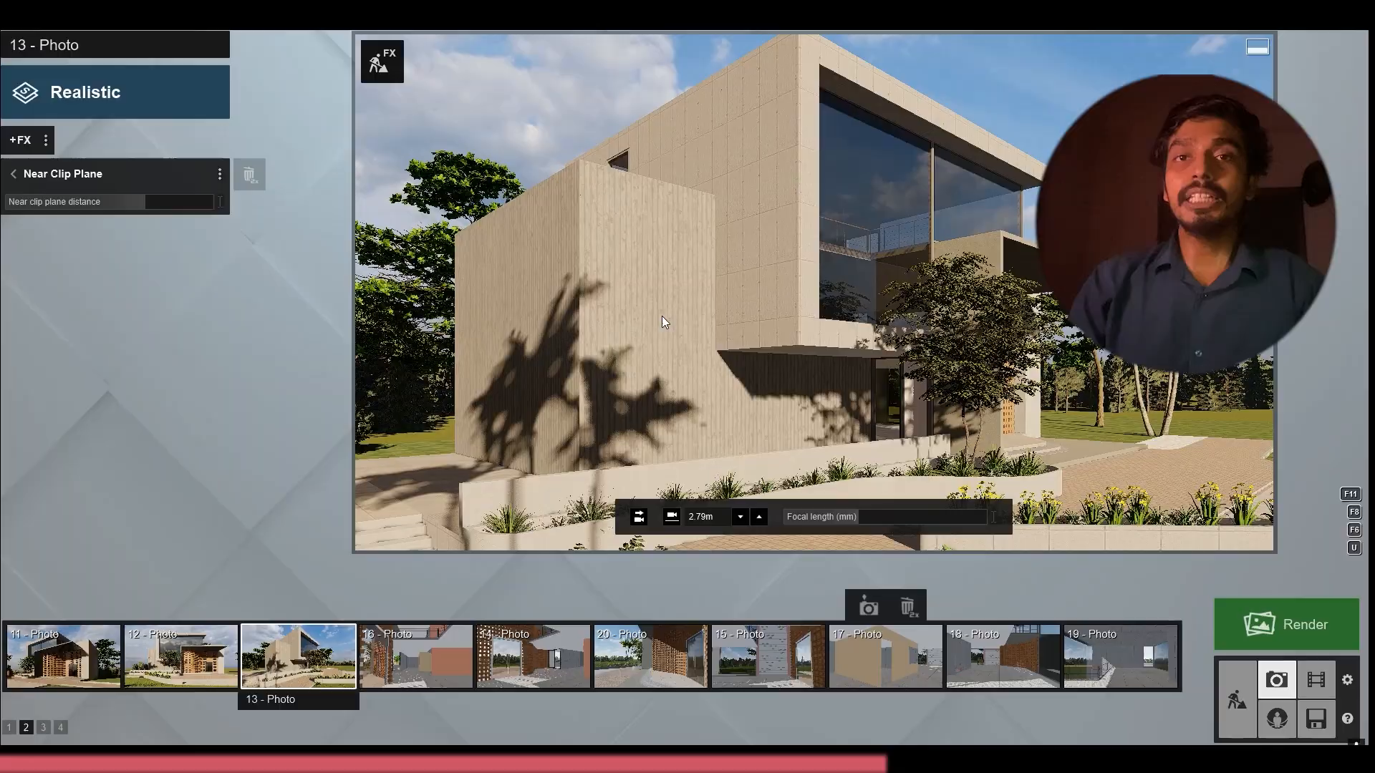
key("w")
key("q")
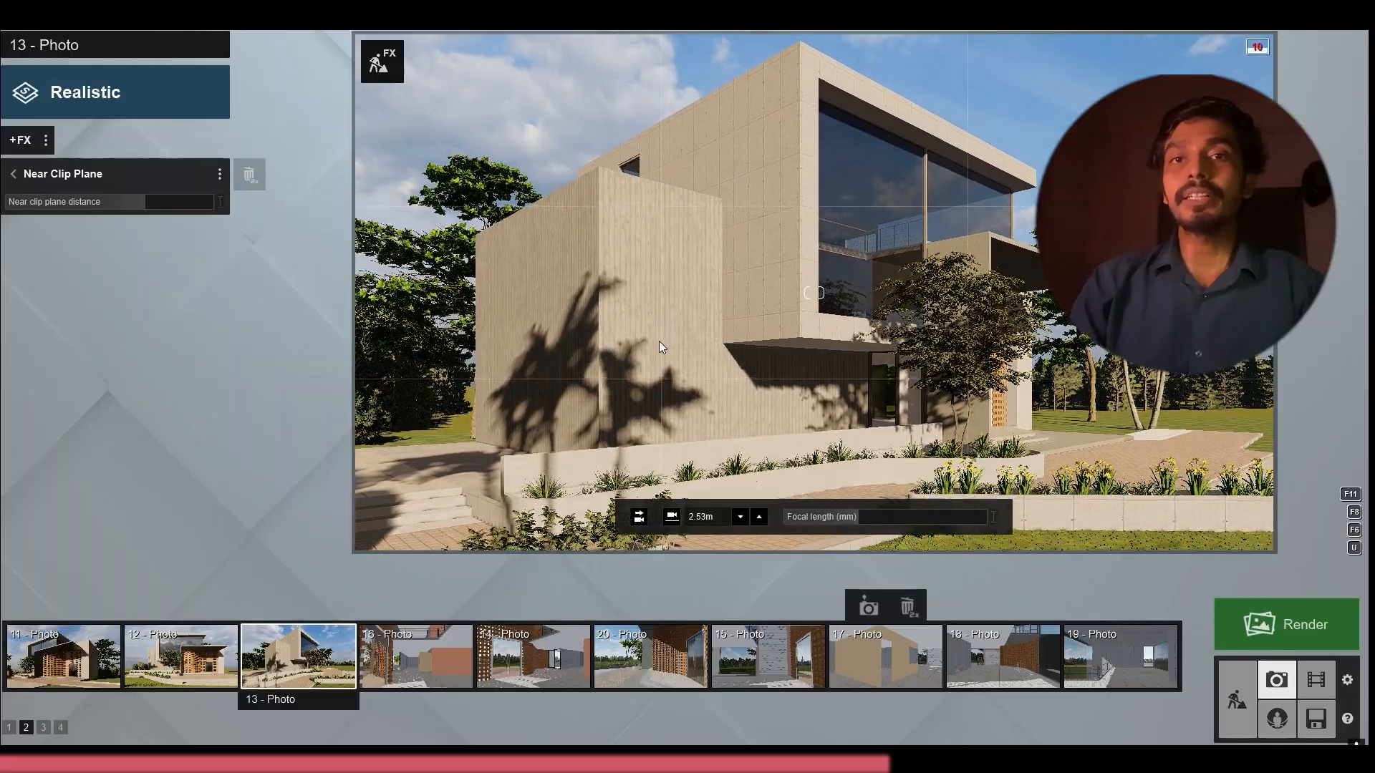
key("s")
key("w")
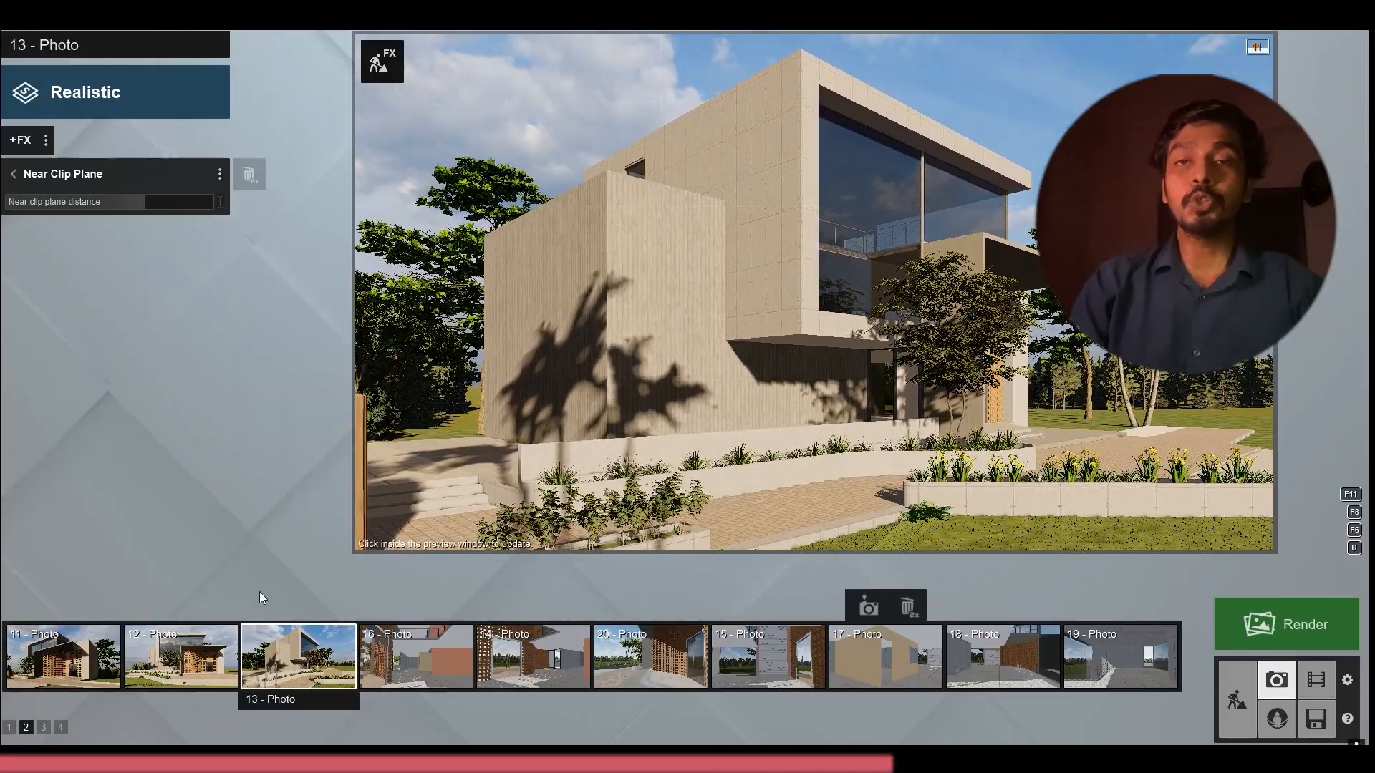
left_click(280, 612)
left_click(745, 302)
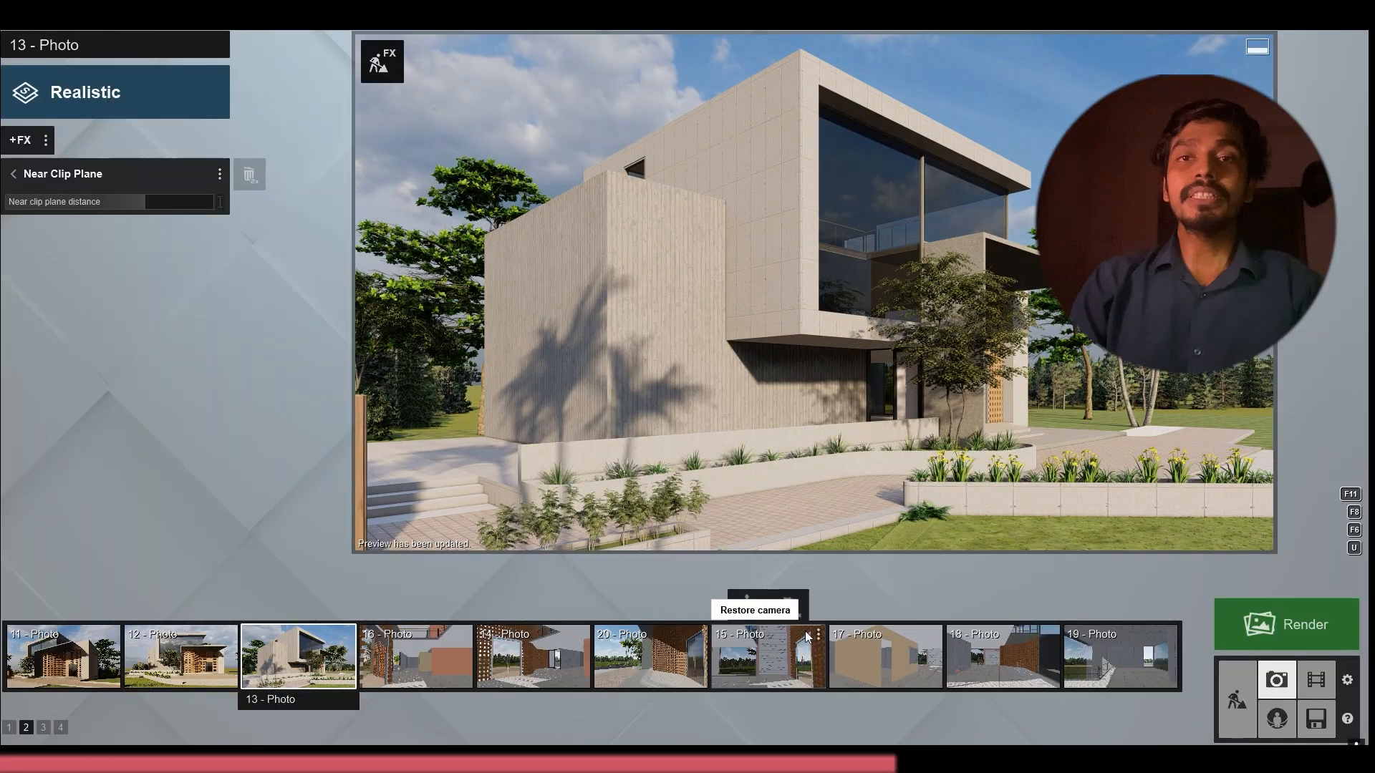
Replace photo 13's Real Skies background with the blue, lightly clouded Morning sky
left_click(24, 175)
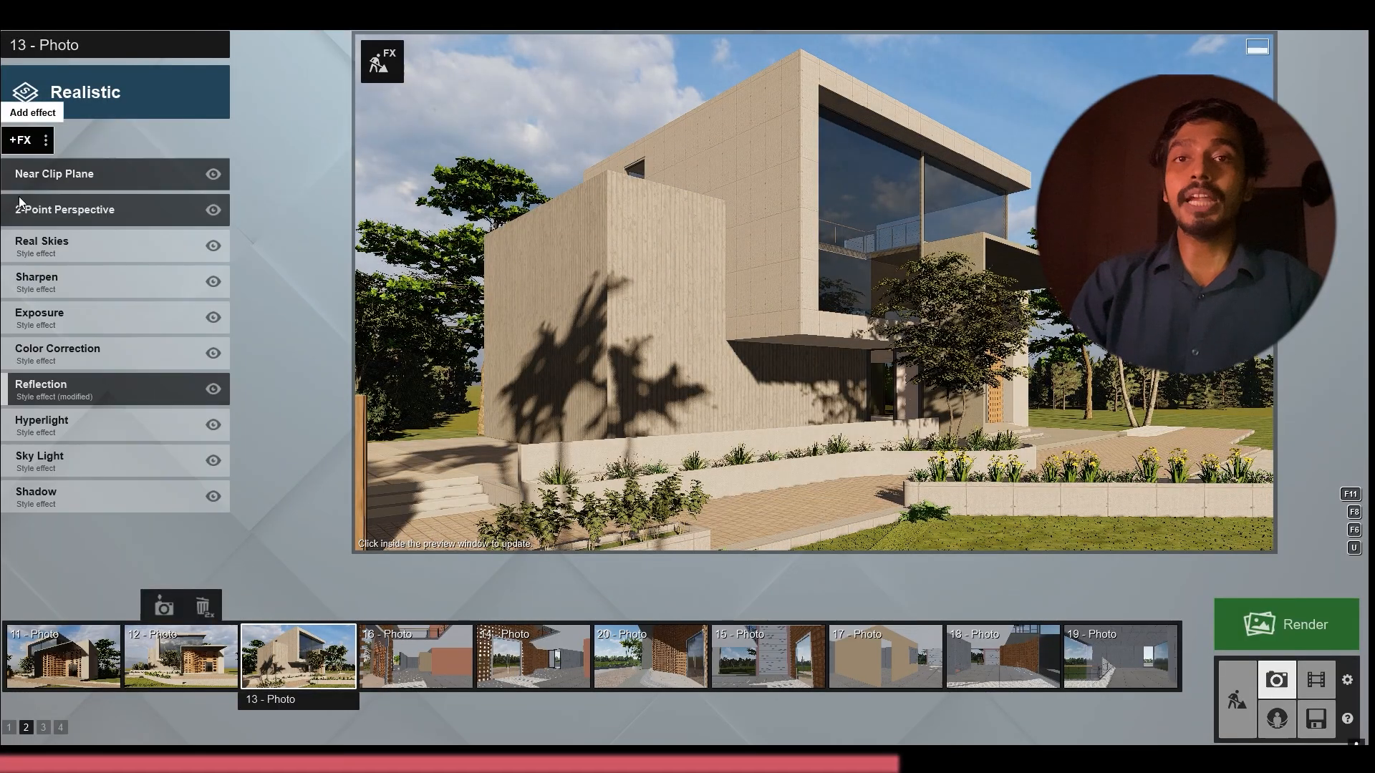
left_click(89, 234)
mouse_move(113, 262)
left_mouse_down()
mouse_move(138, 260)
mouse_move(108, 258)
left_mouse_up()
left_click(63, 213)
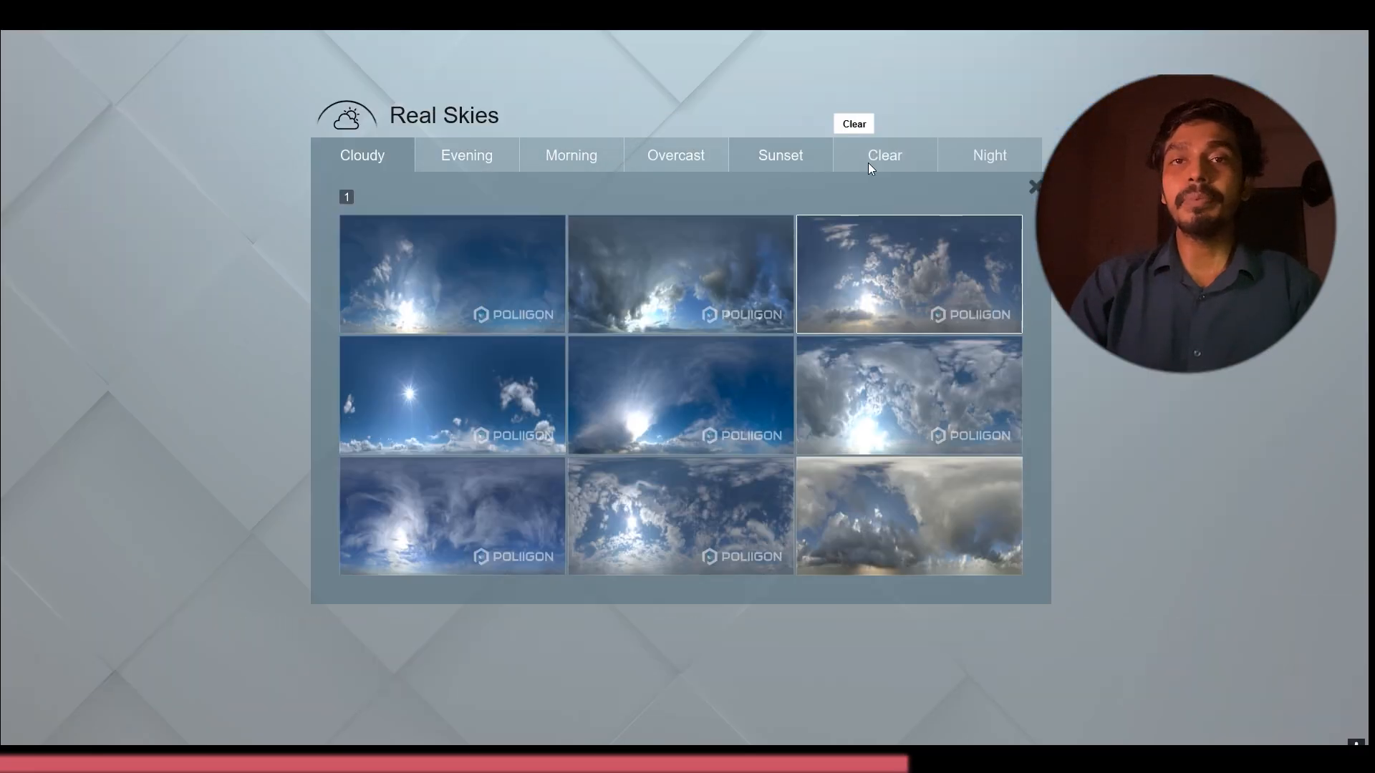
left_click(573, 158)
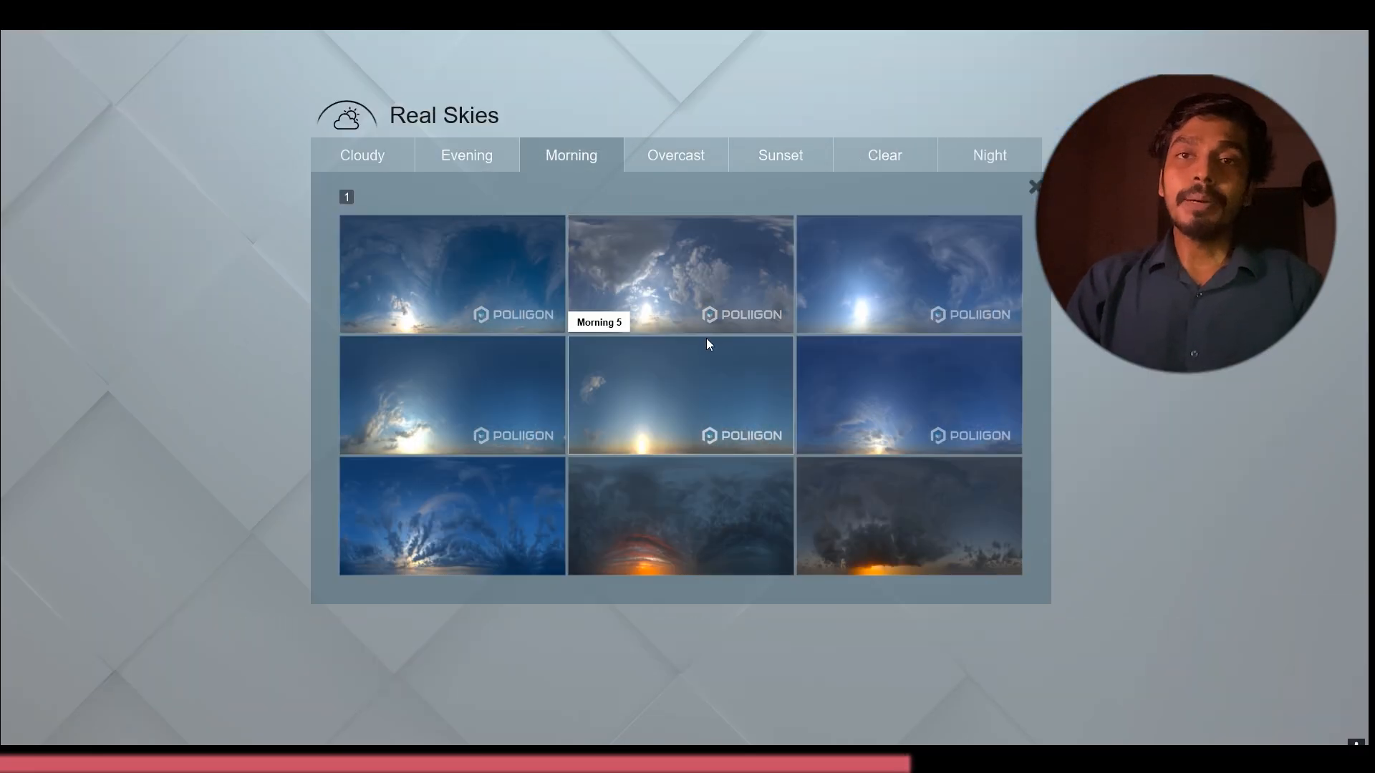
left_click(757, 306)
Rotate photo 13's sky heading to about -43° and update the preview to check the shadows on the side facade
mouse_move(110, 256)
left_mouse_down()
mouse_move(130, 262)
mouse_move(84, 258)
left_mouse_up()
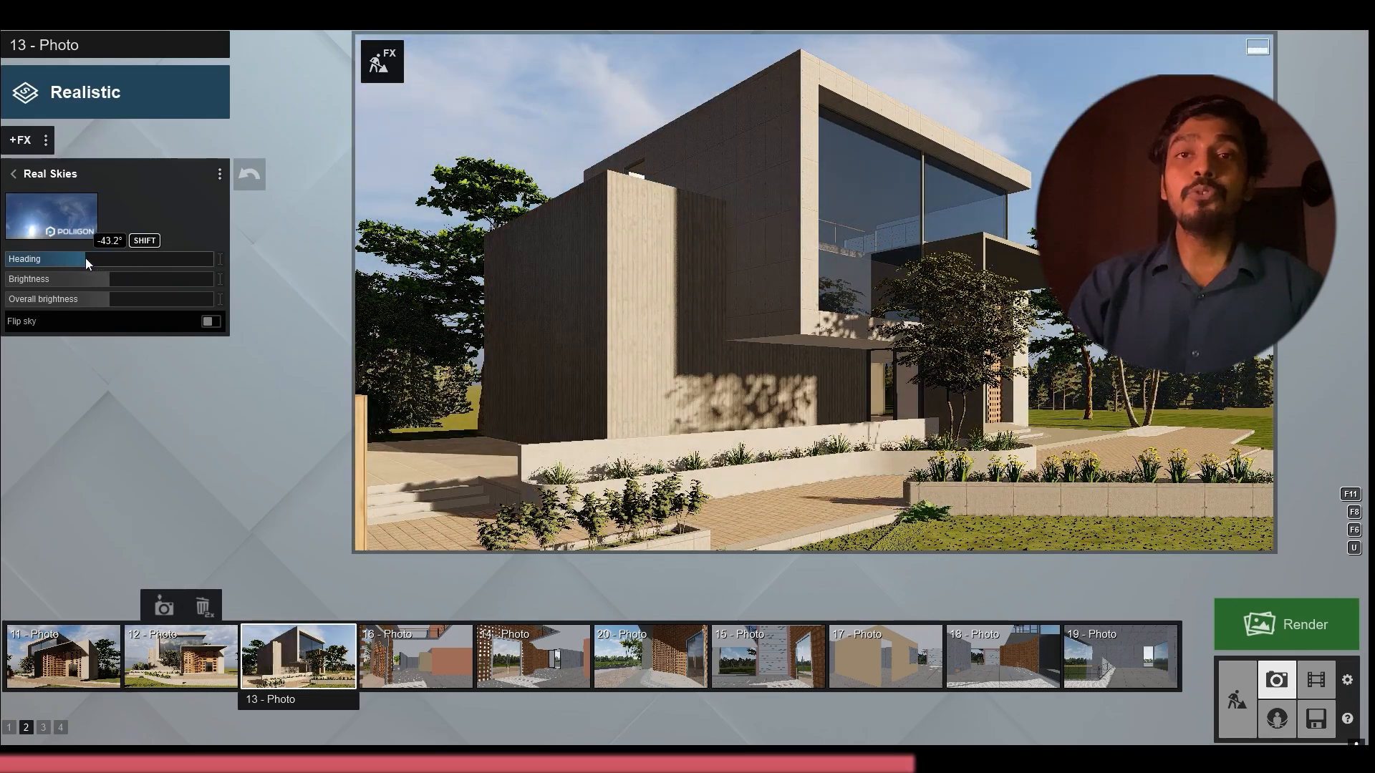
left_click(575, 186)
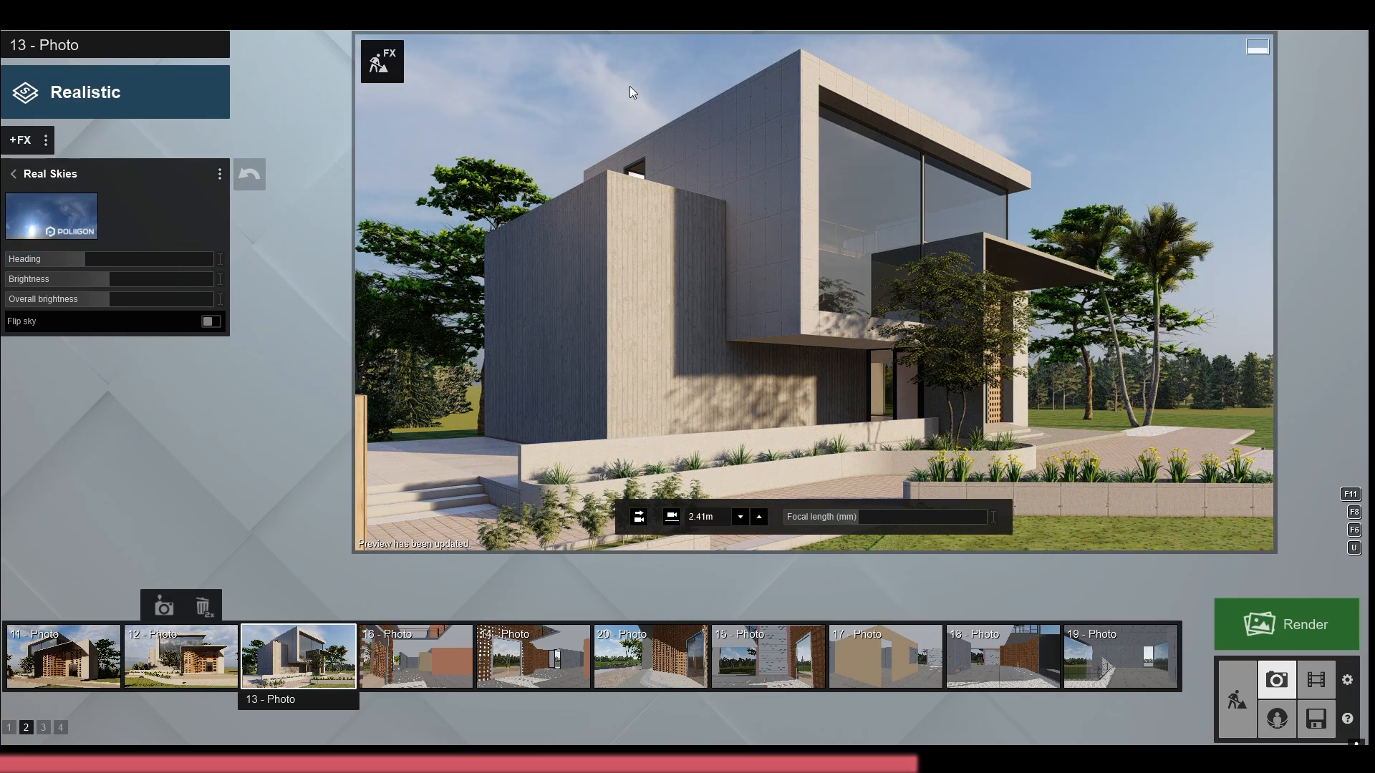
left_click_drag(73, 260, 85, 260)
left_click(717, 138)
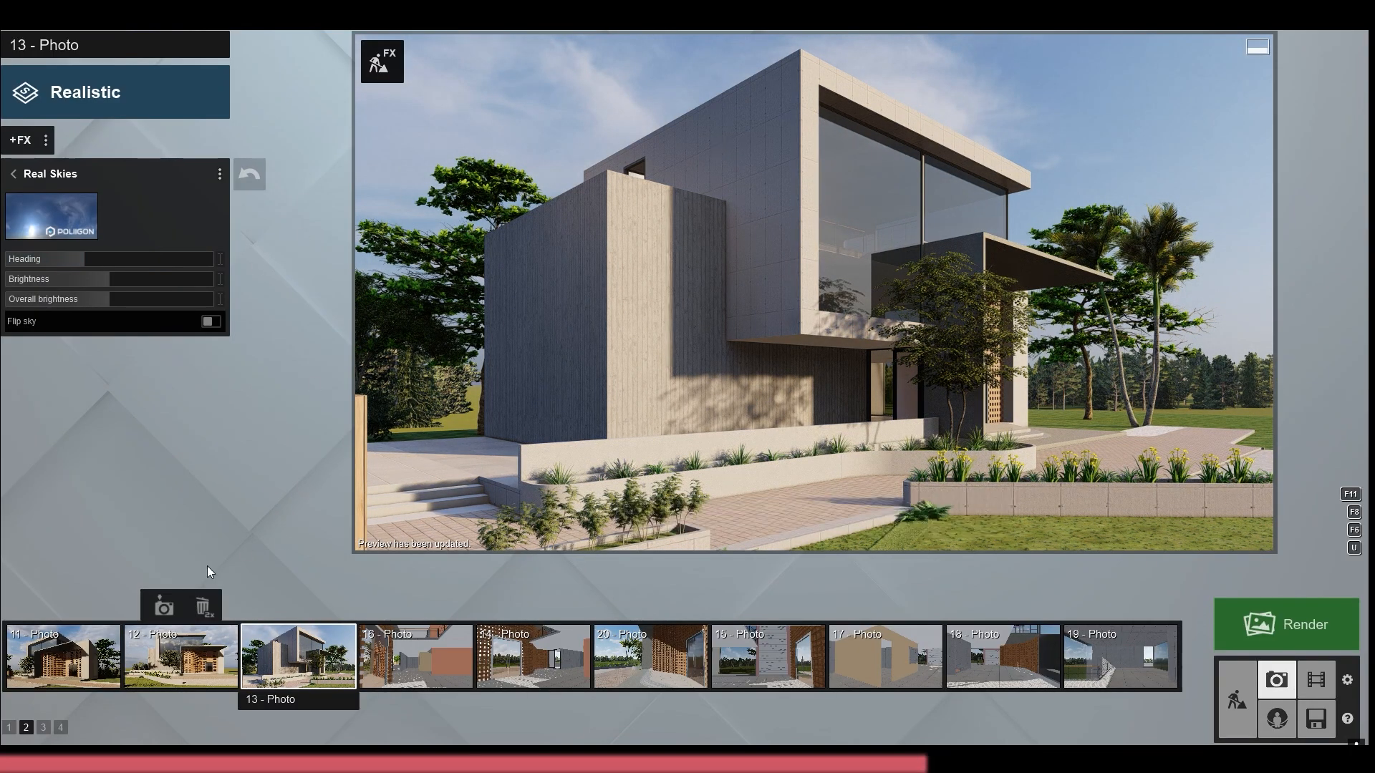
left_click(277, 609)
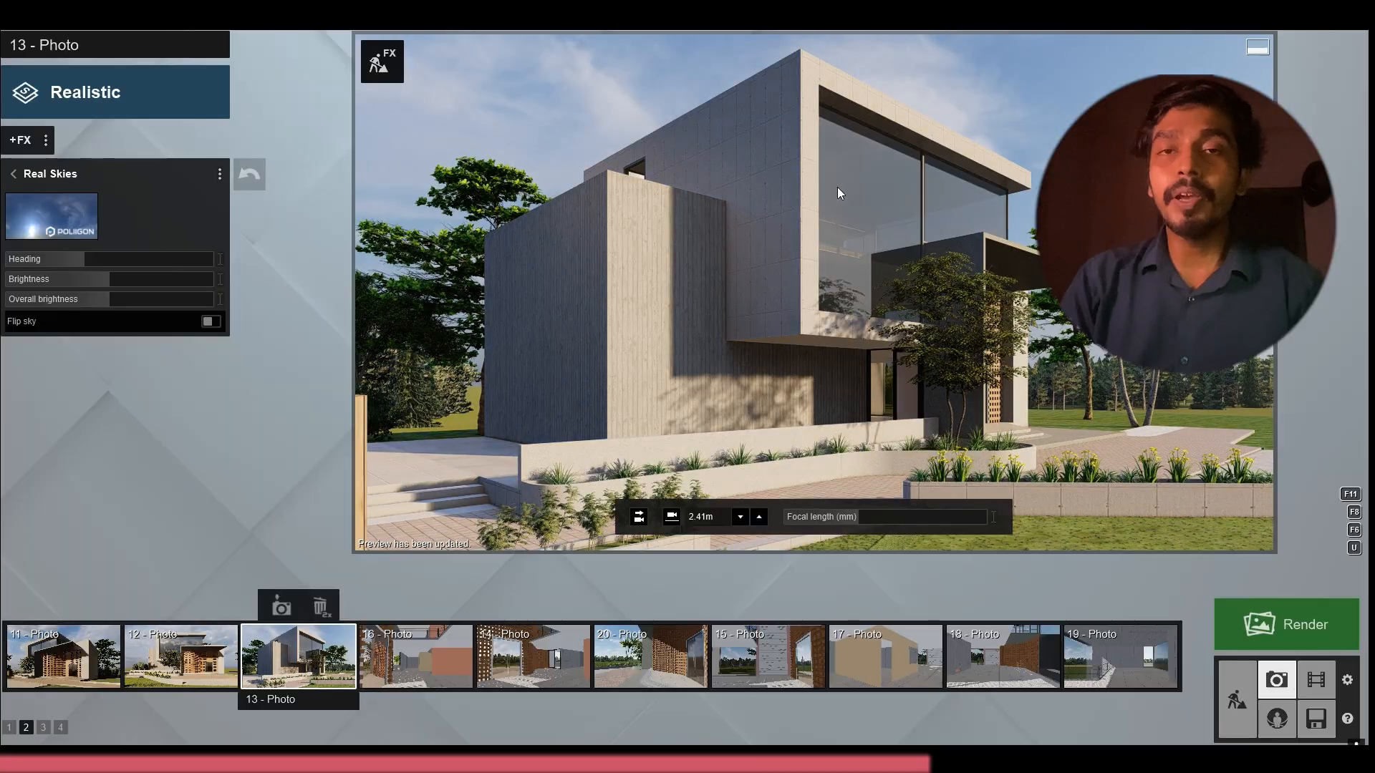
Move photo 13's camera sideways and back to include the brick entrance and canopy, and fine-tune the sky heading
key("d")
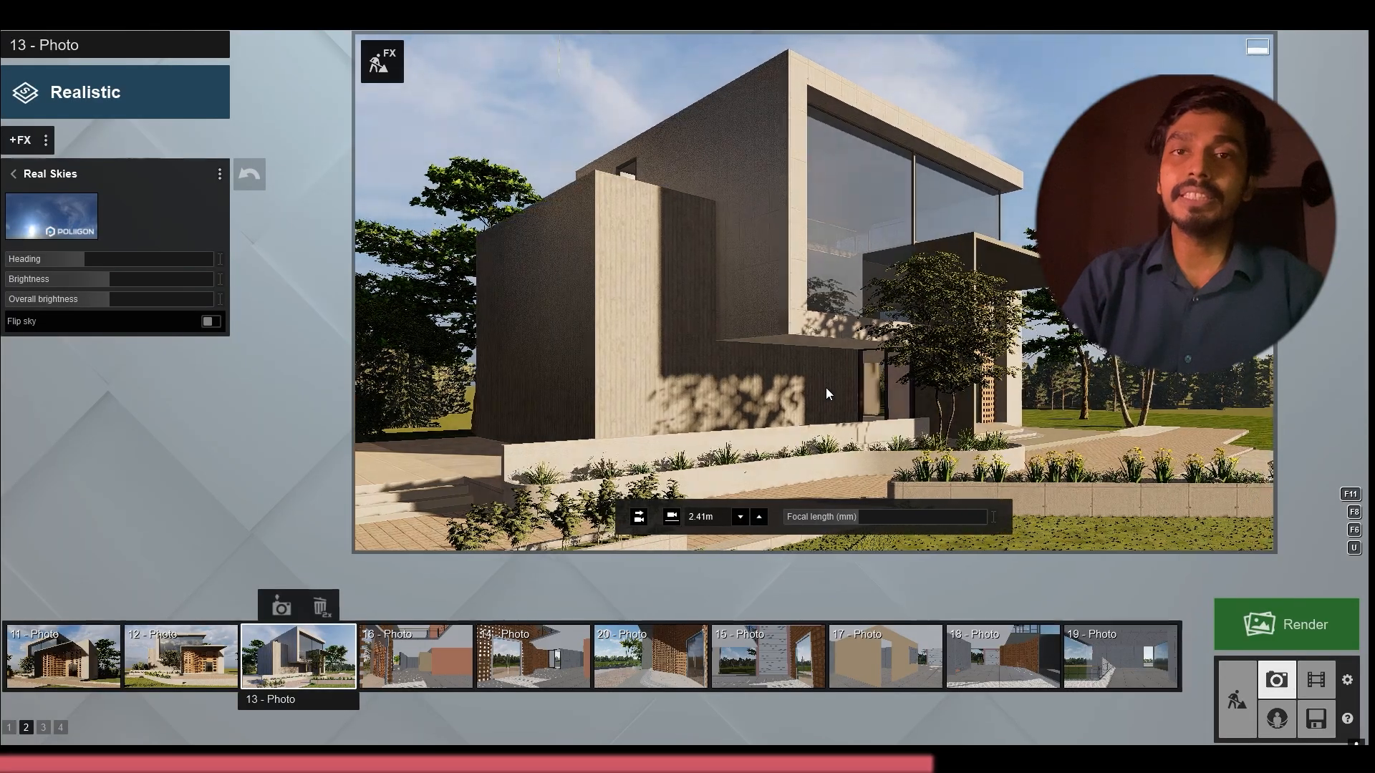
key("s")
key("d")
key("s")
right_click_drag(825, 388, 815, 360)
key("w")
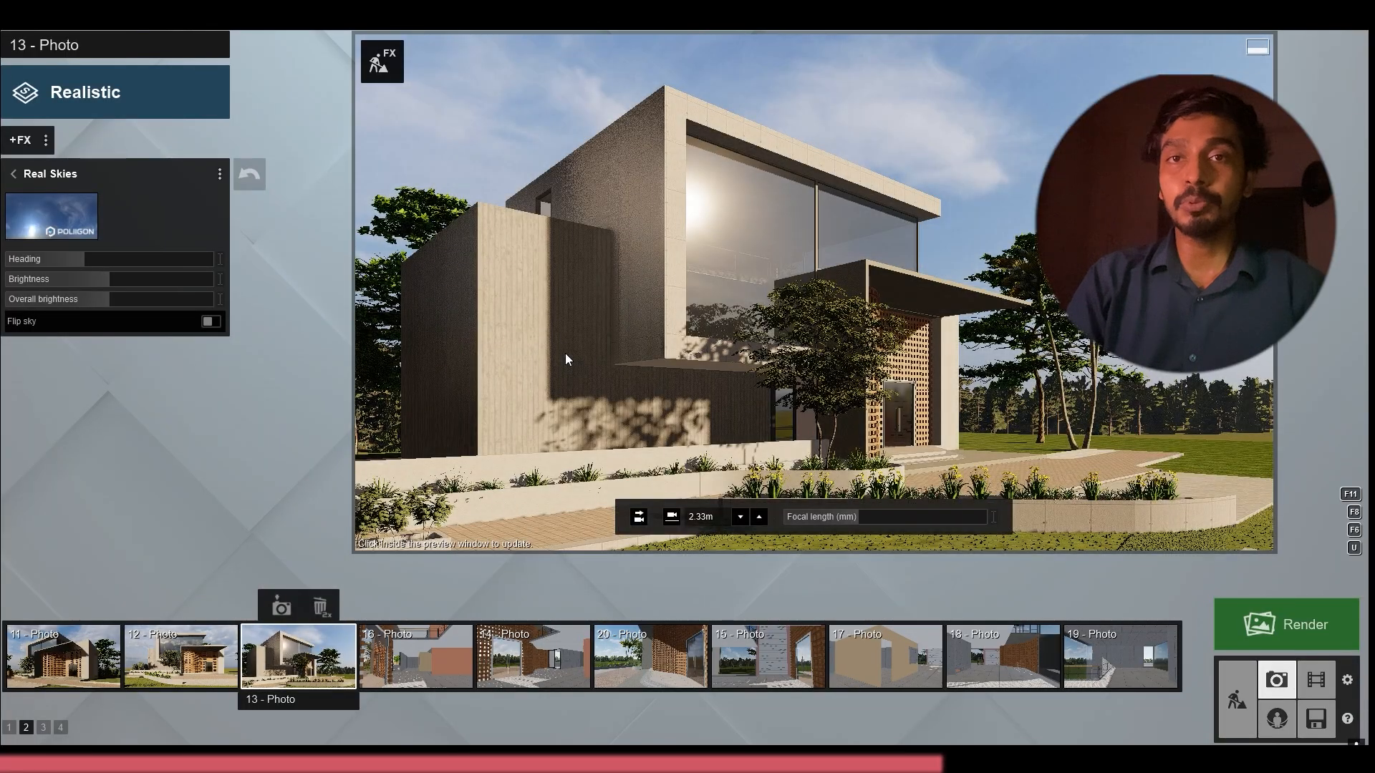
mouse_move(92, 256)
left_mouse_down()
mouse_move(116, 270)
mouse_move(88, 264)
left_mouse_up()
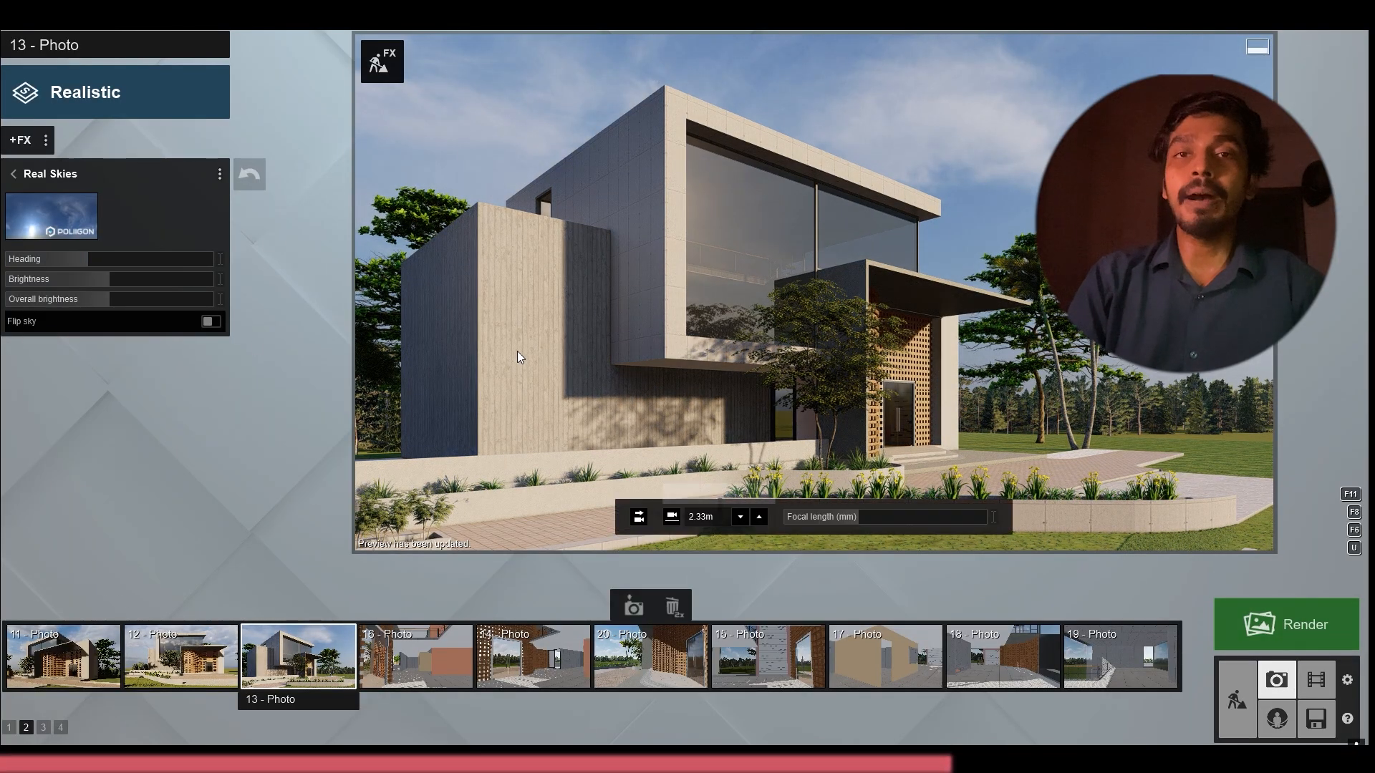
left_click(418, 676)
Switch photo 12's Real Skies background to the same blue, lightly clouded Morning sky
left_click(180, 658)
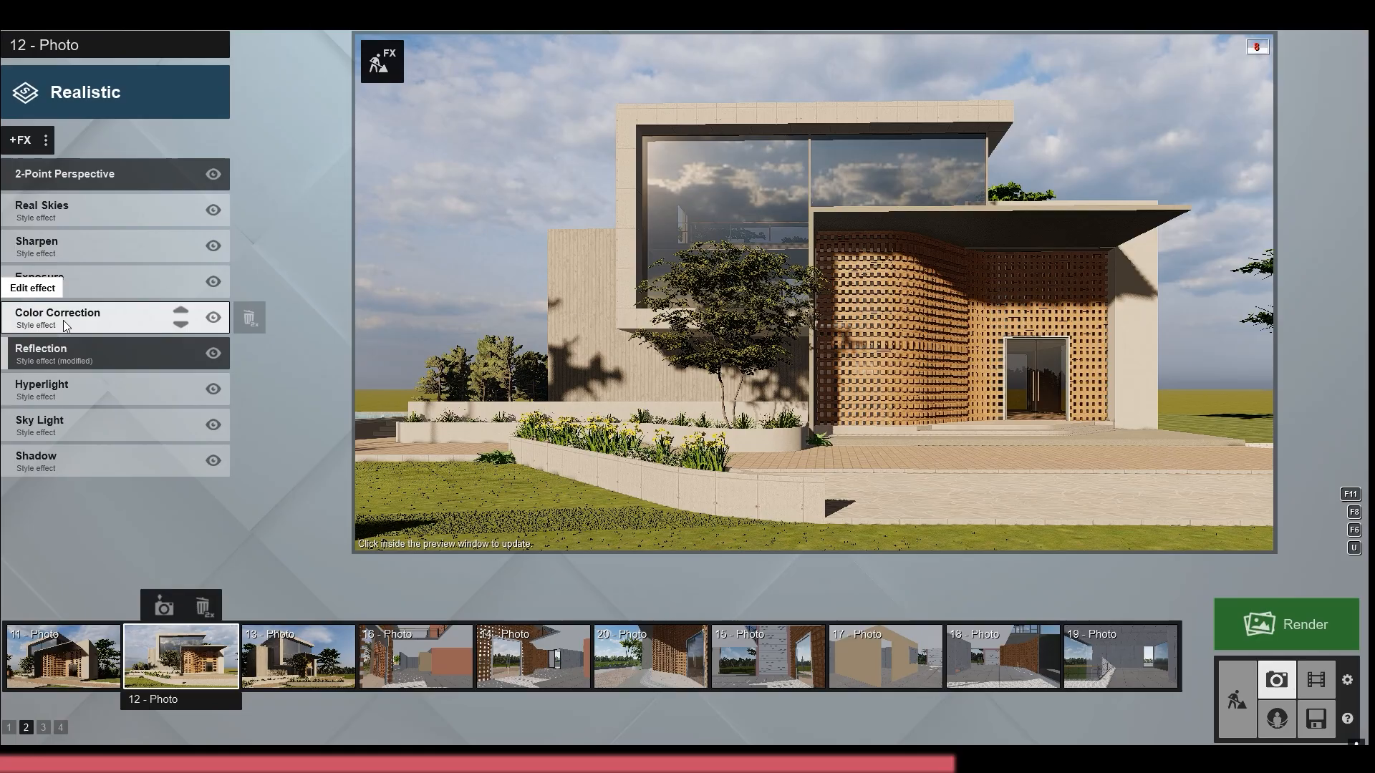
left_click(70, 208)
left_click(72, 220)
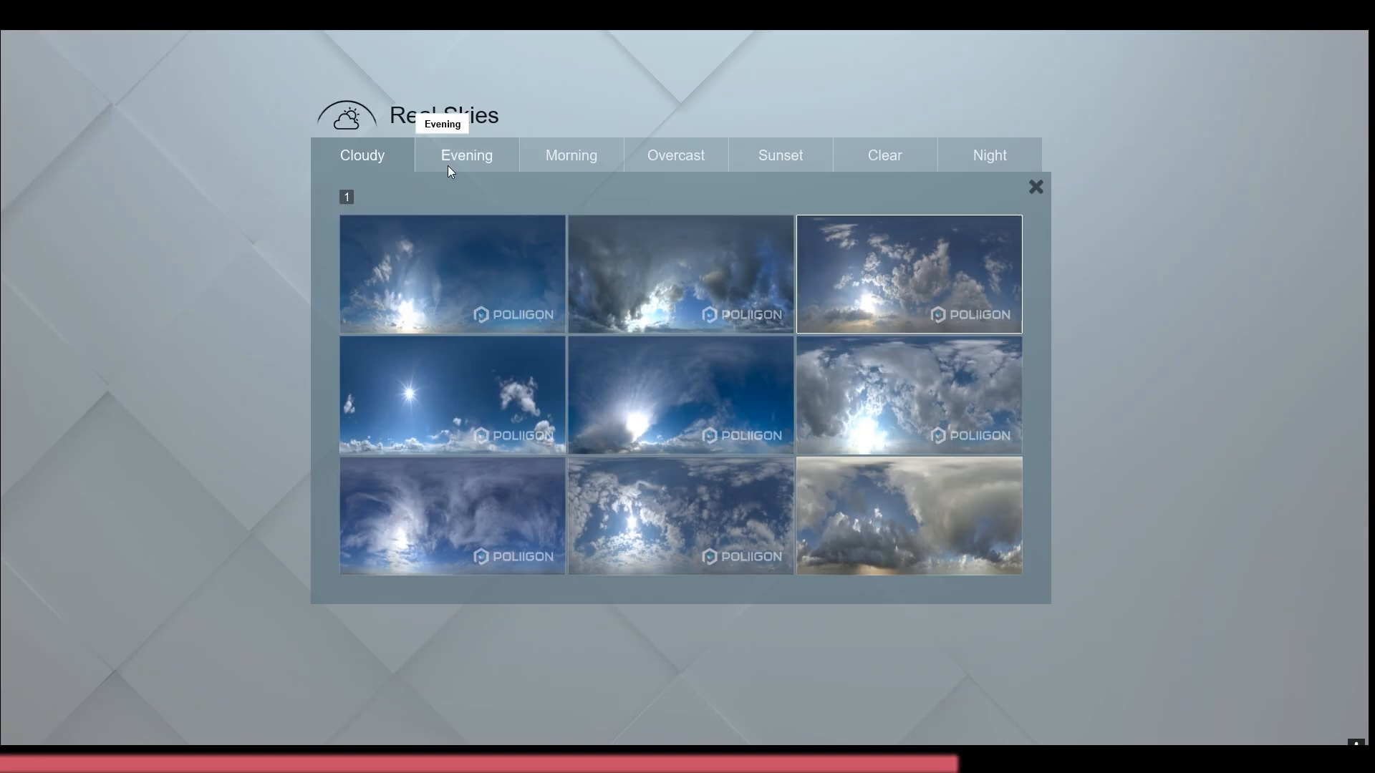
left_click(581, 145)
left_click(909, 296)
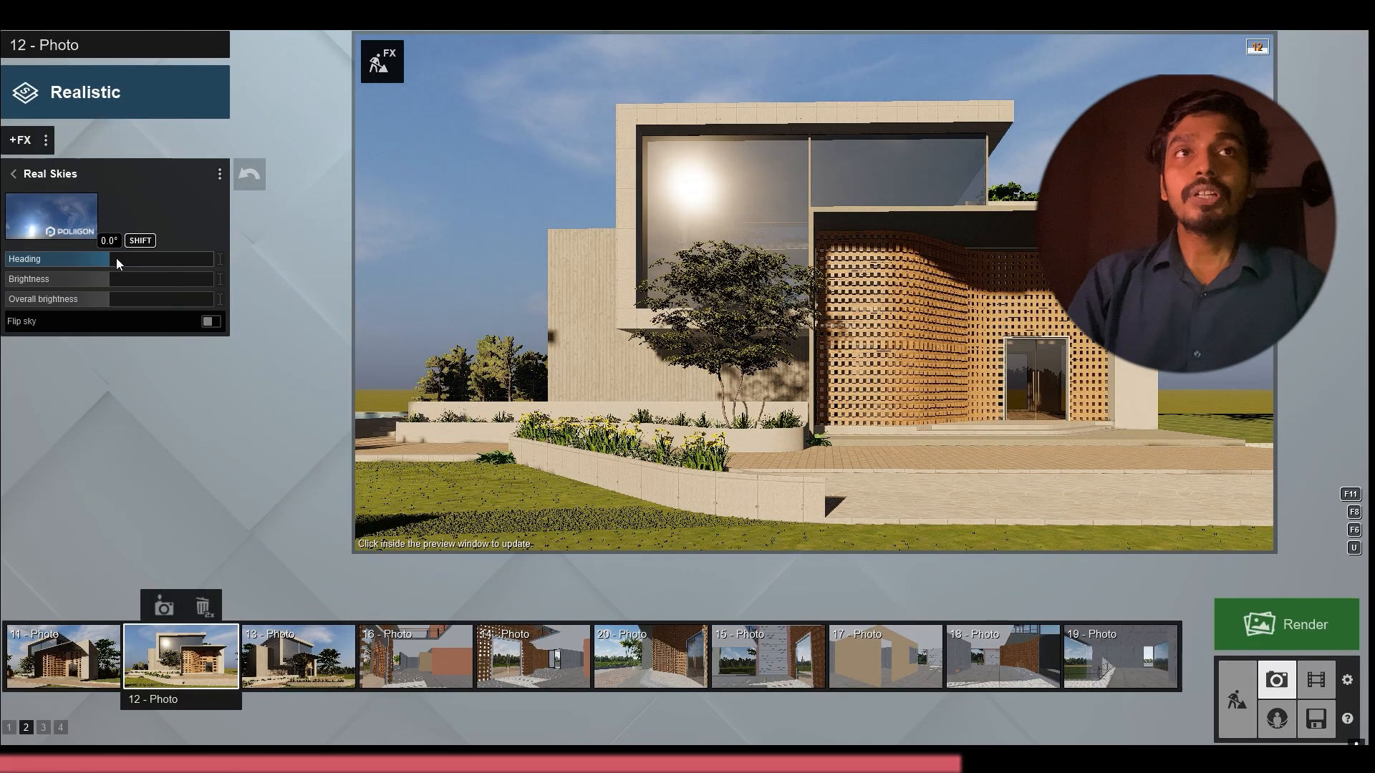
Try sky headings on both sides of zero for photo 12, settle on a negative one, and update the preview
left_click_drag(116, 258, 127, 263)
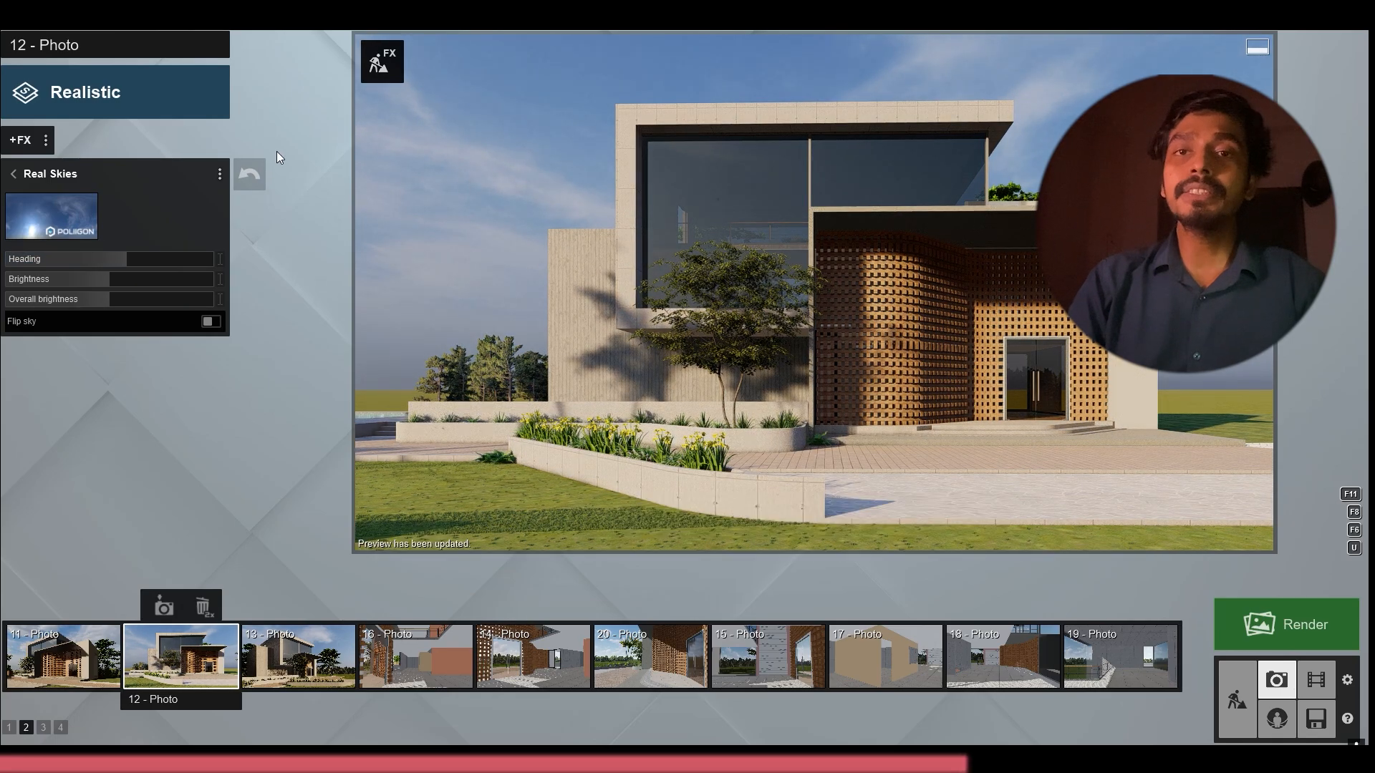
left_click_drag(95, 260, 76, 260)
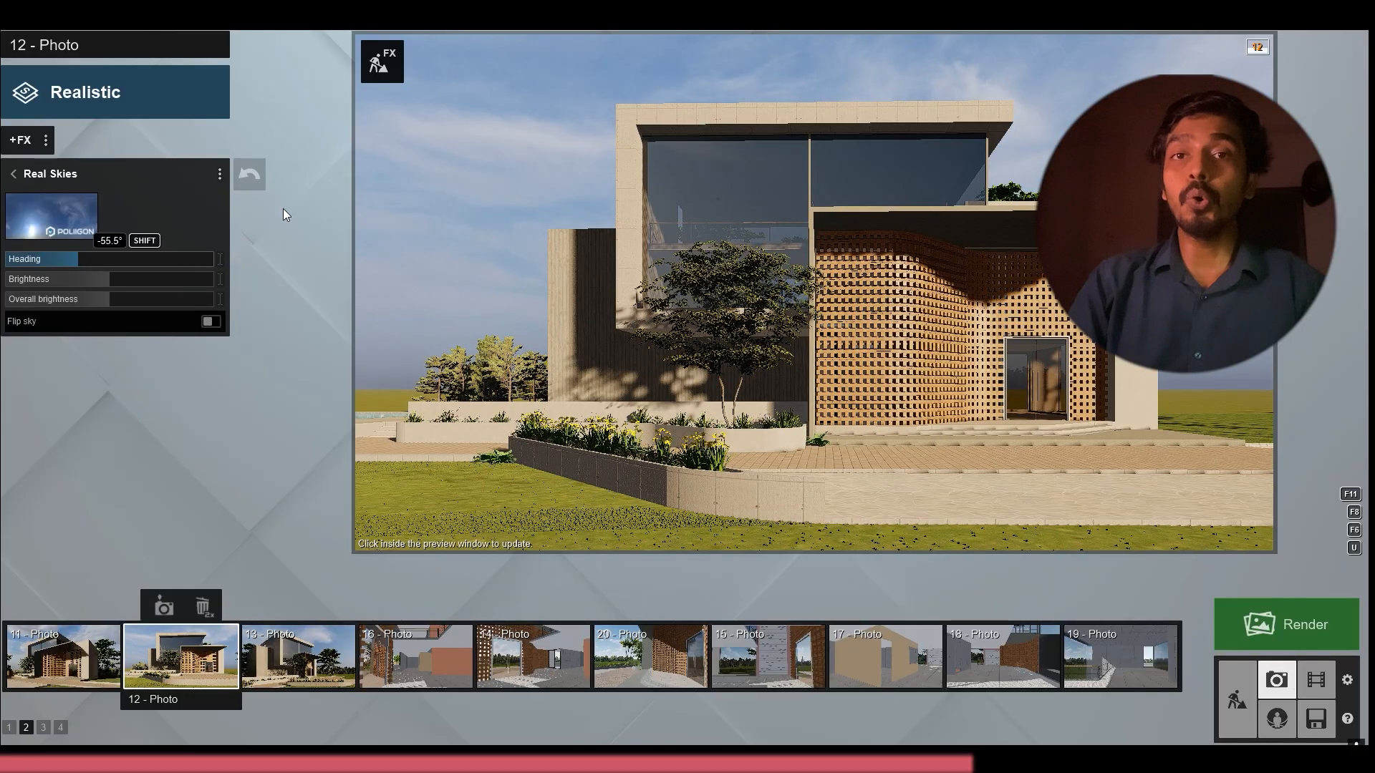
left_click(615, 252)
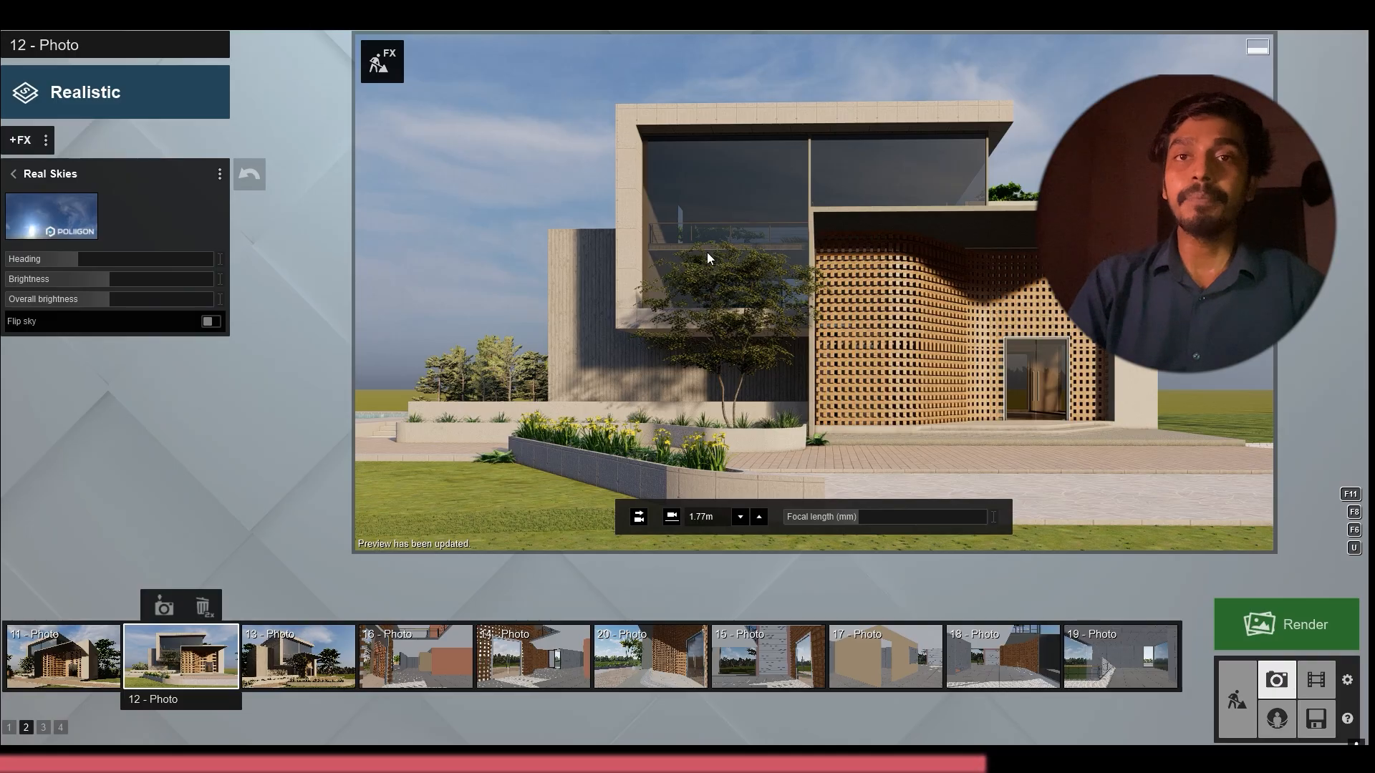
Reframe photo 12's front facade with small camera moves at a height of about 1.73 m and store the camera
right_click_drag(767, 213, 787, 221)
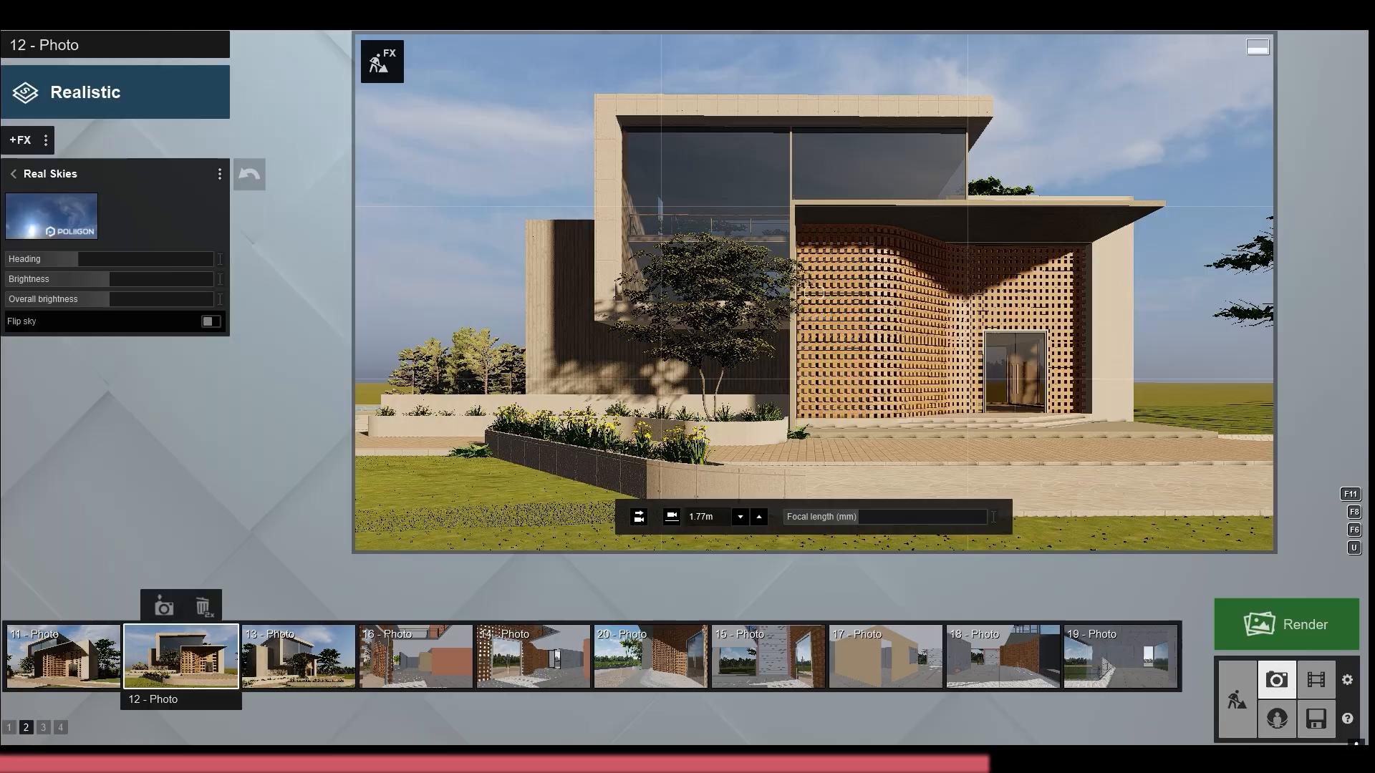
scroll(725, 216, "down", 1)
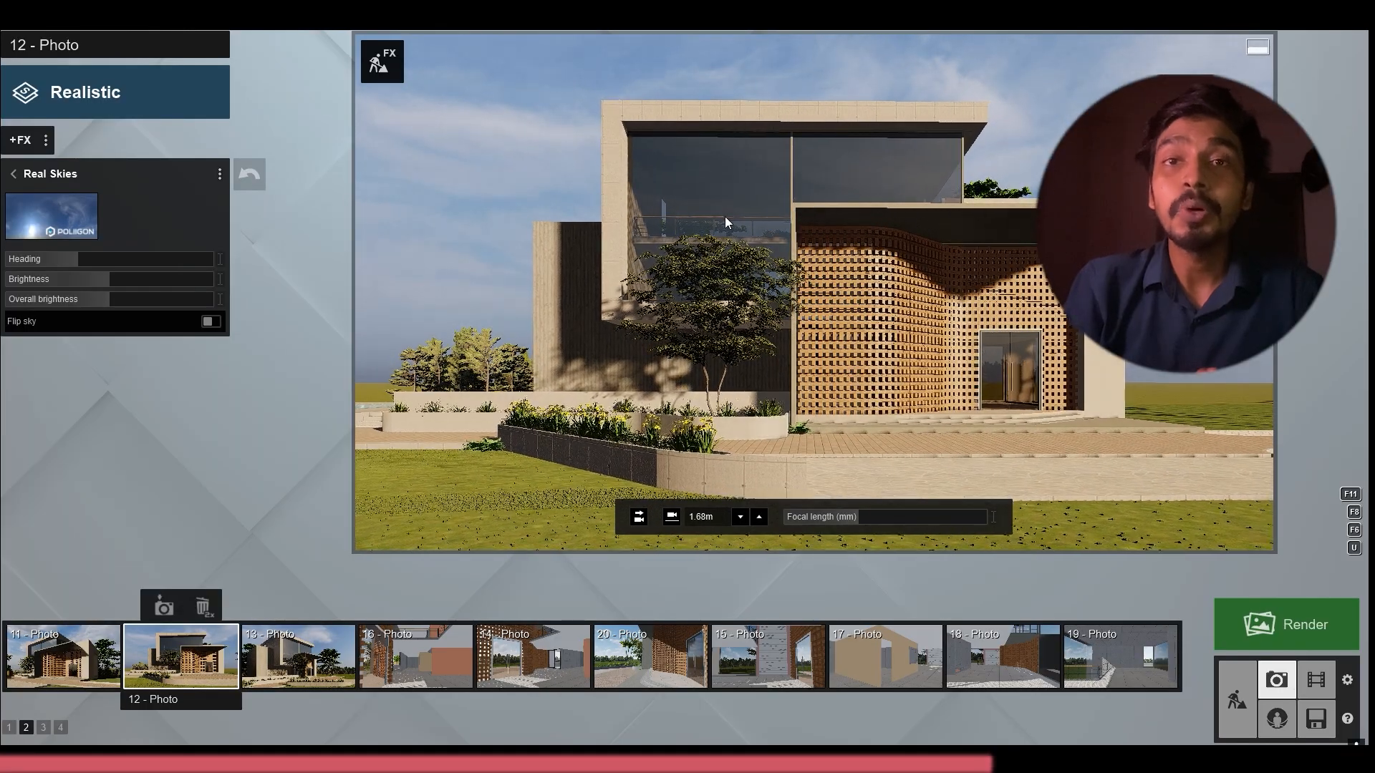
key("a")
key("w")
key("d")
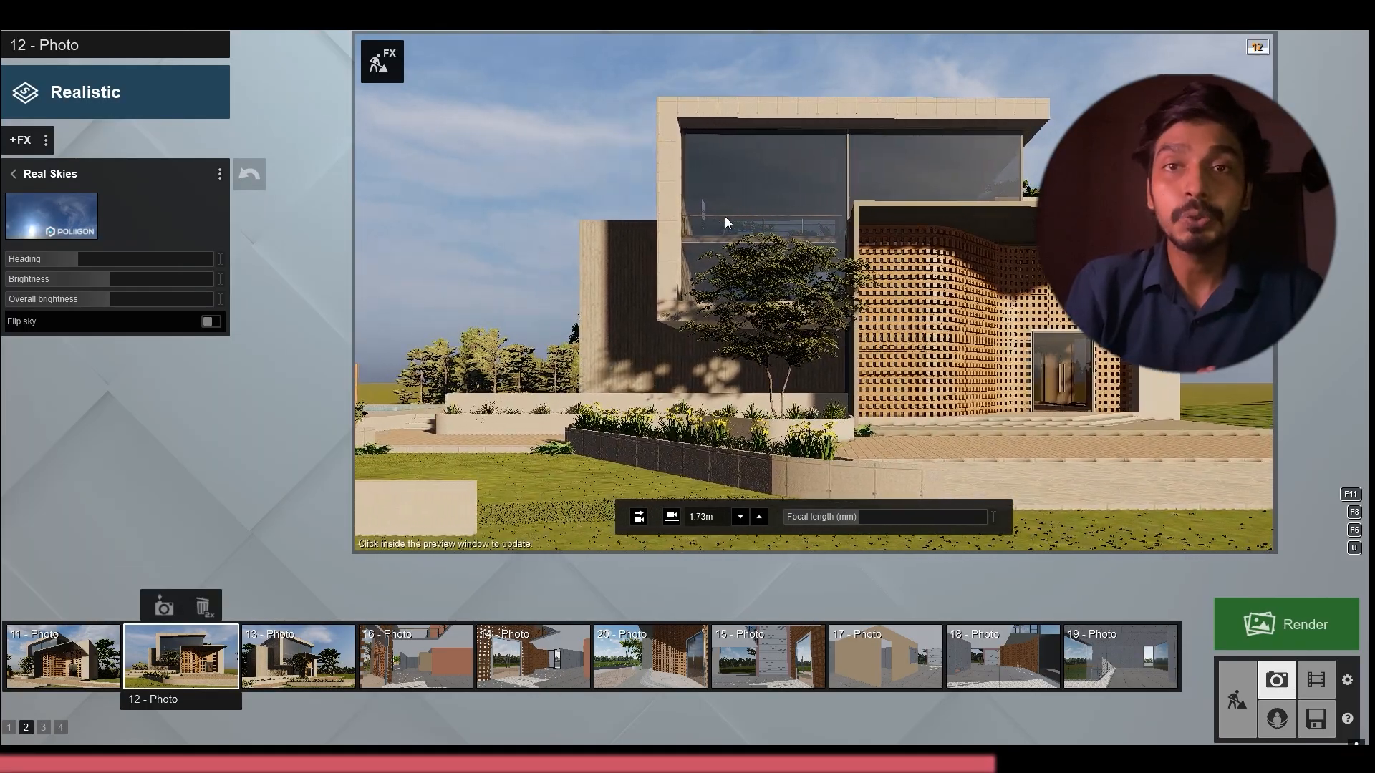
key("d")
right_click_drag(743, 216, 773, 218)
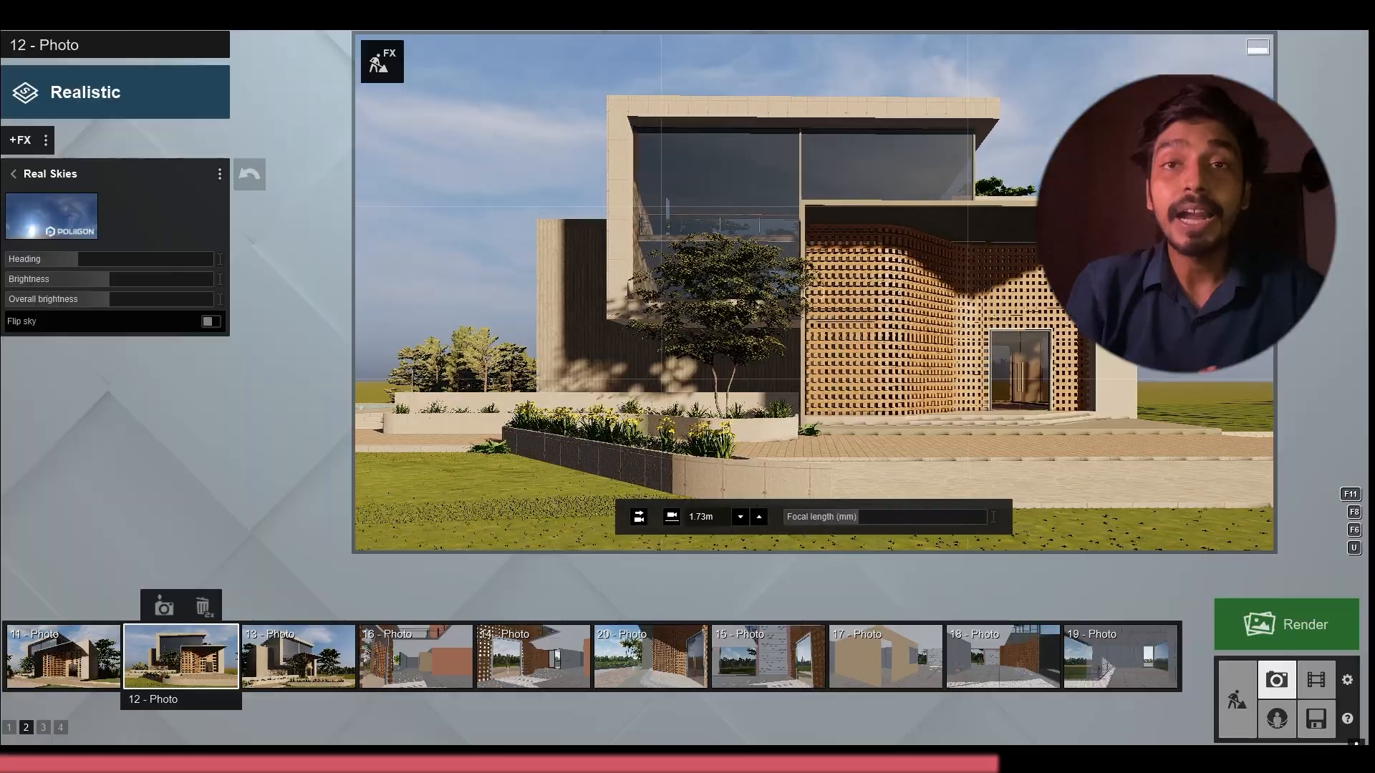
key("a")
key("d")
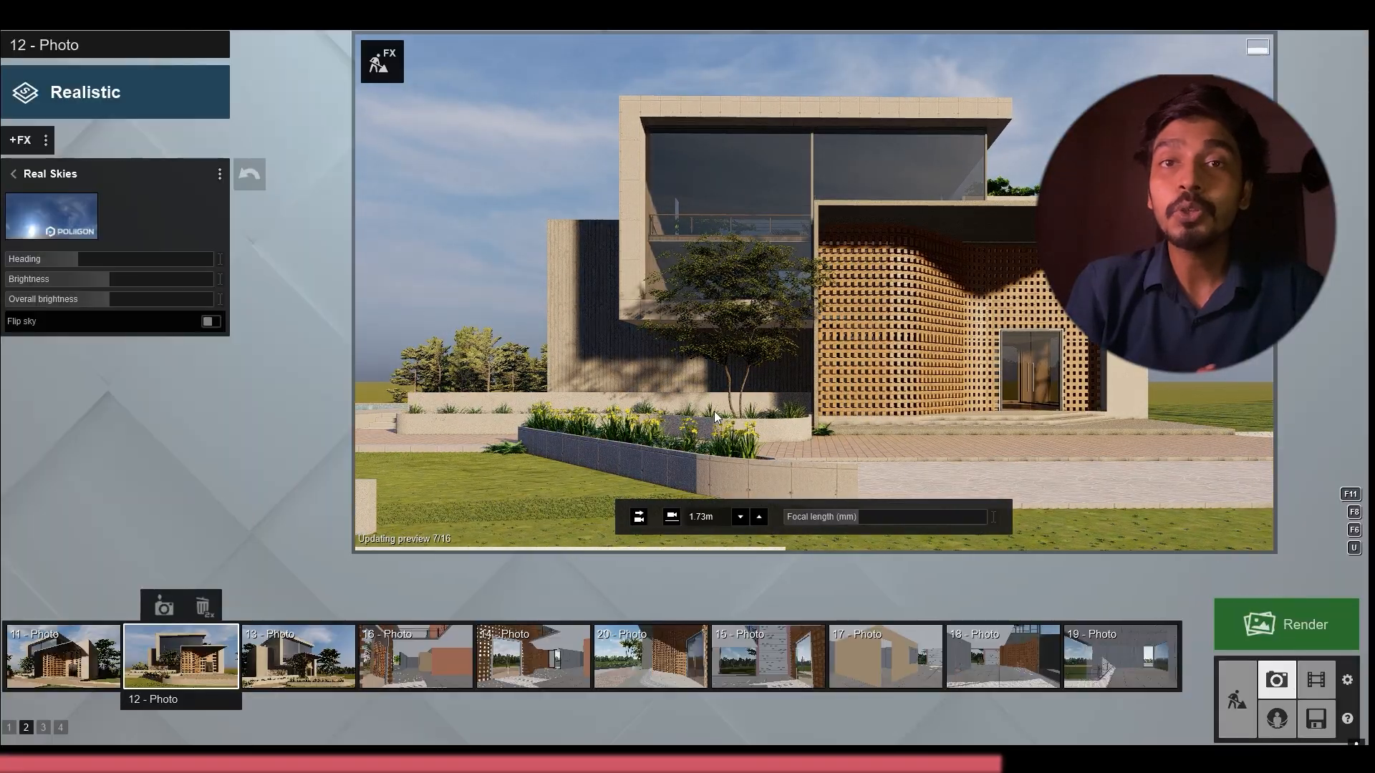
left_click(164, 607)
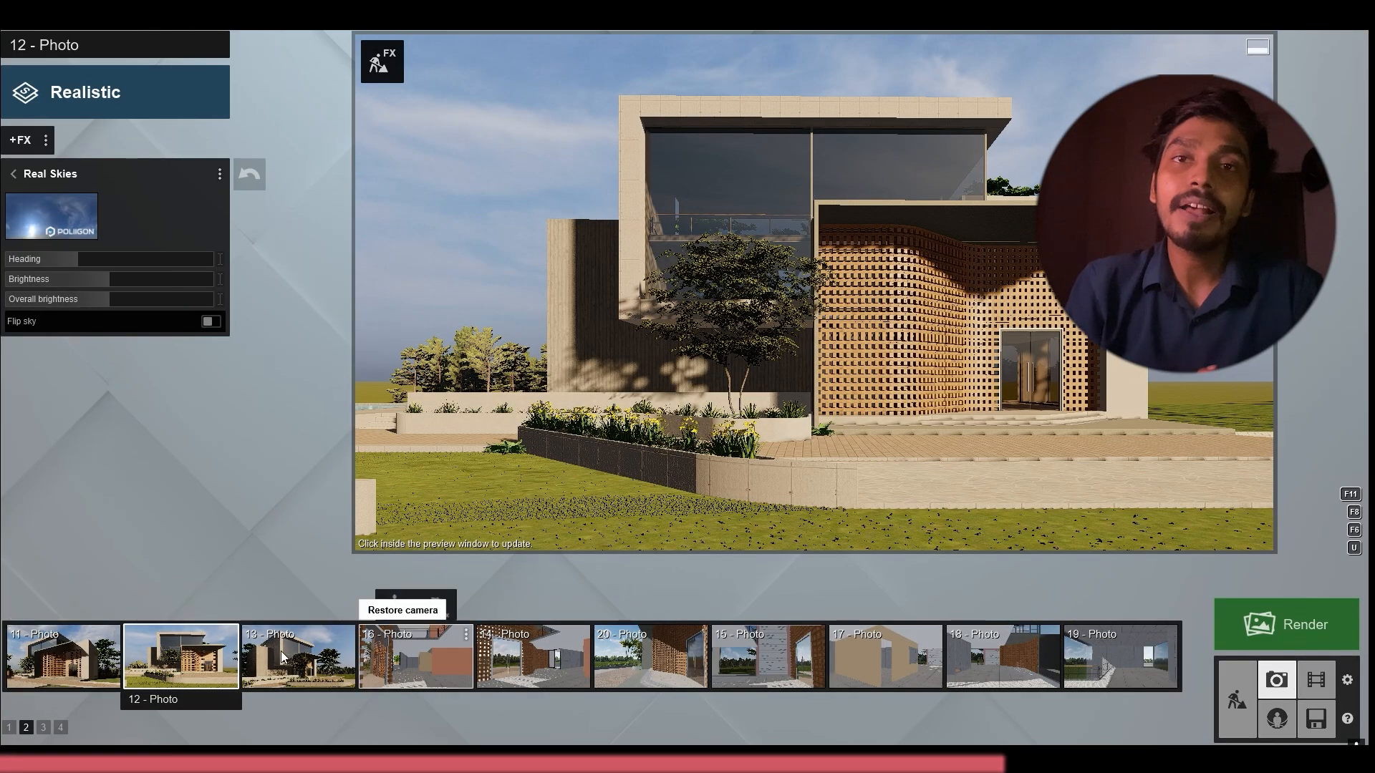
Place ArecaPalm 002 clusters on the ground behind the house and pool, and return to photo 12's view
left_click(1245, 687)
right_click_drag(573, 416, 681, 458)
key("q")
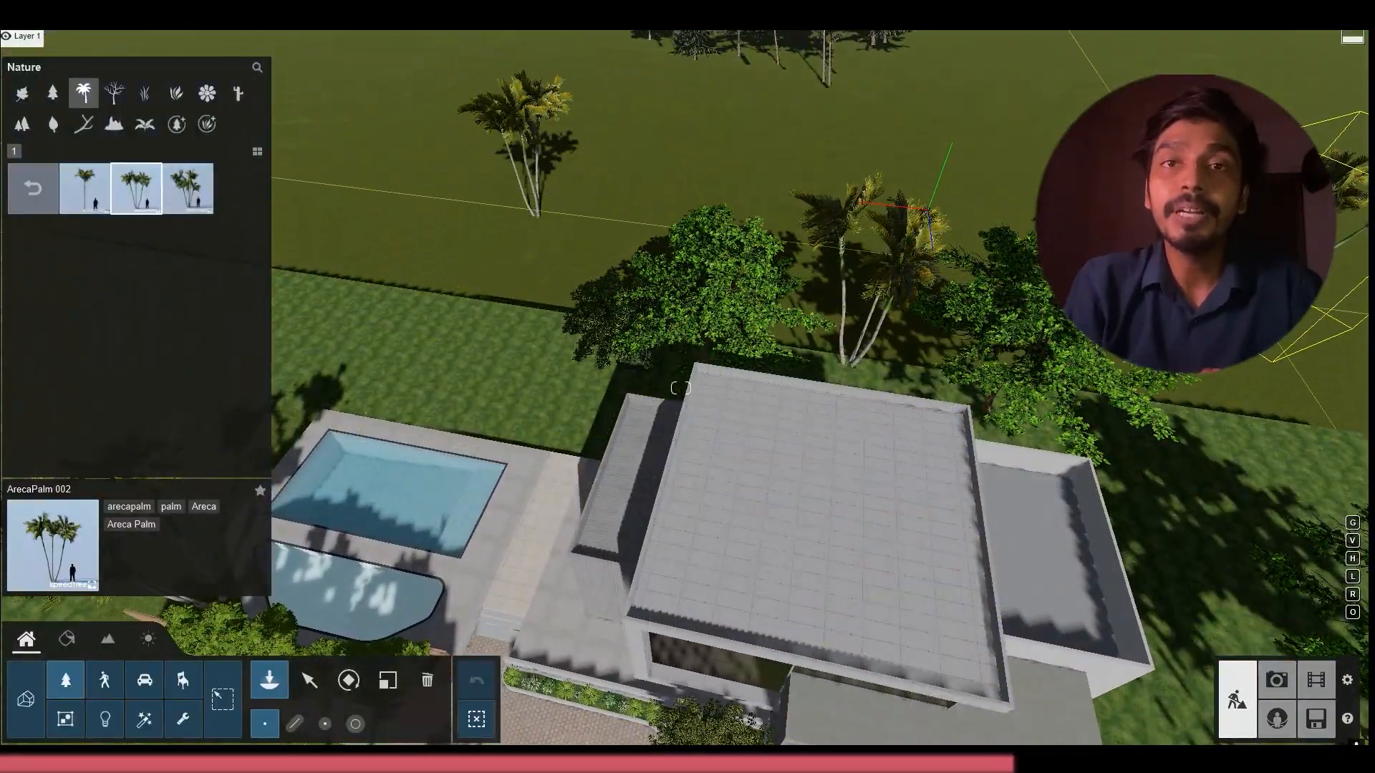
left_click(1281, 680)
left_click(164, 607)
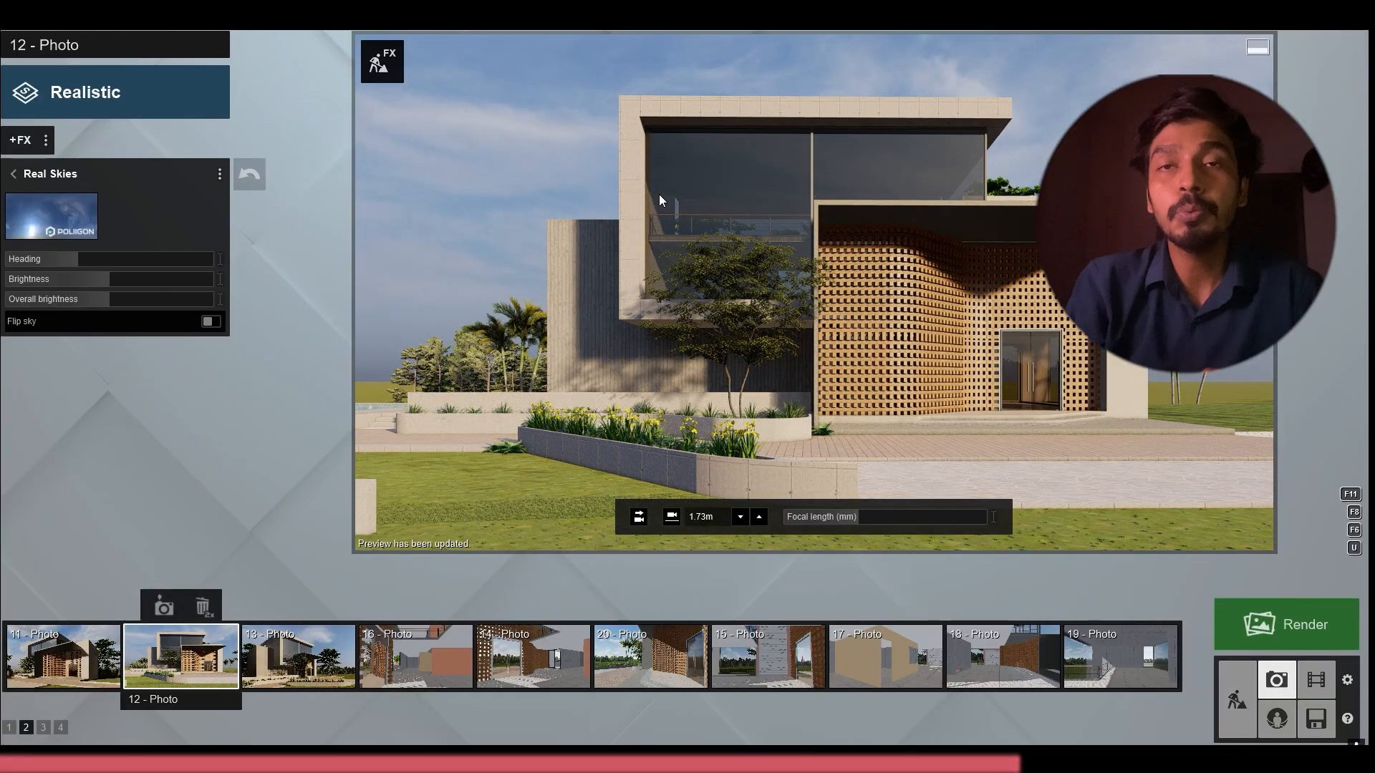
Go back to the scene's front lawn and browse the conifer and broadleaf plants for suitable trees
left_click(1239, 687)
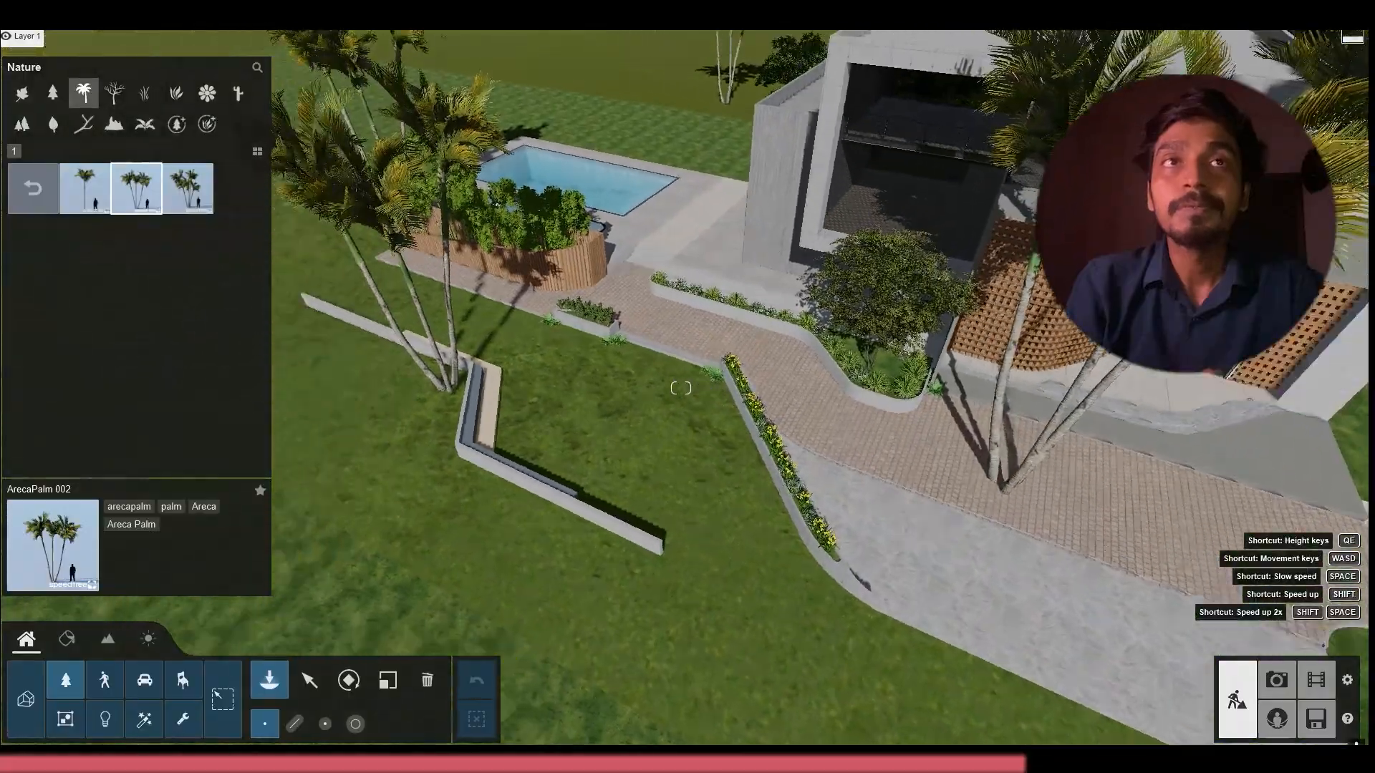
right_click_drag(999, 479, 716, 423)
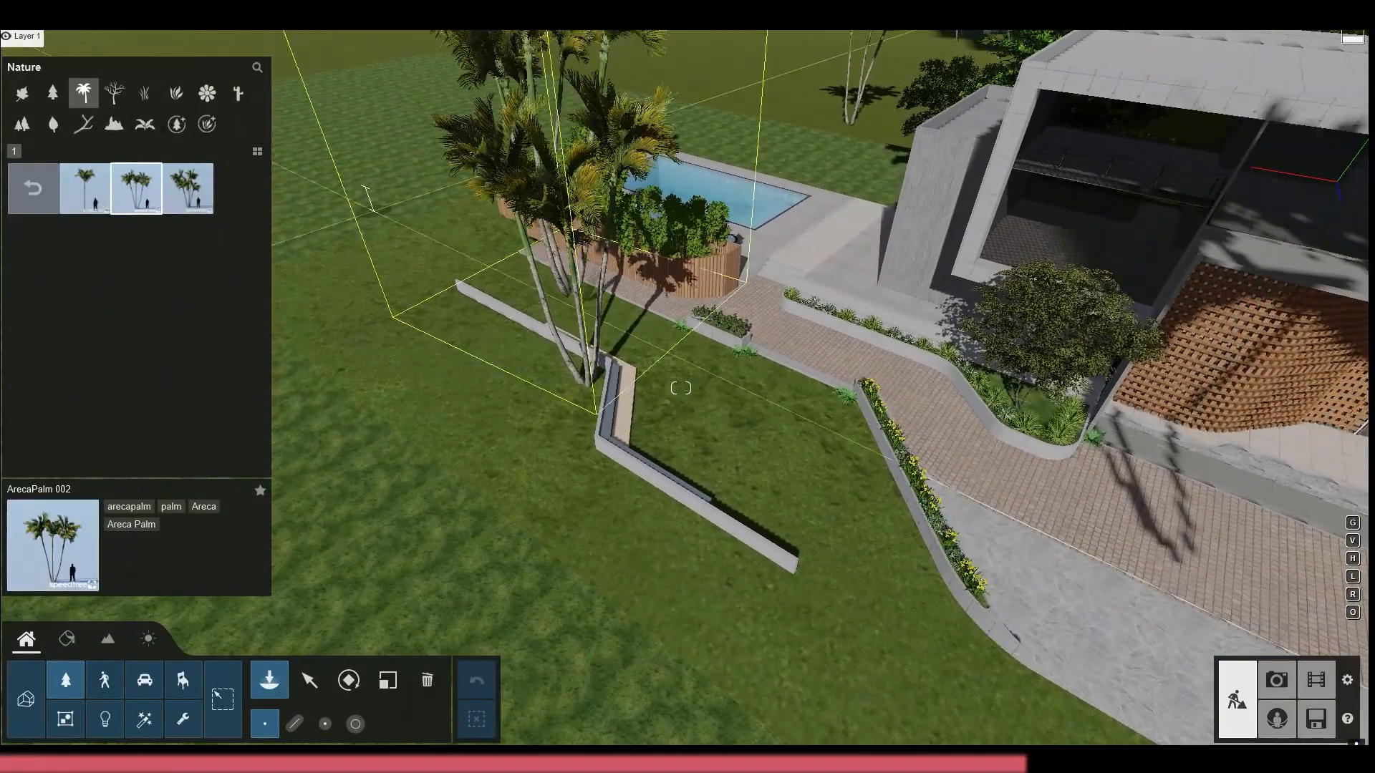
left_click(143, 97)
left_click(112, 98)
left_click(51, 97)
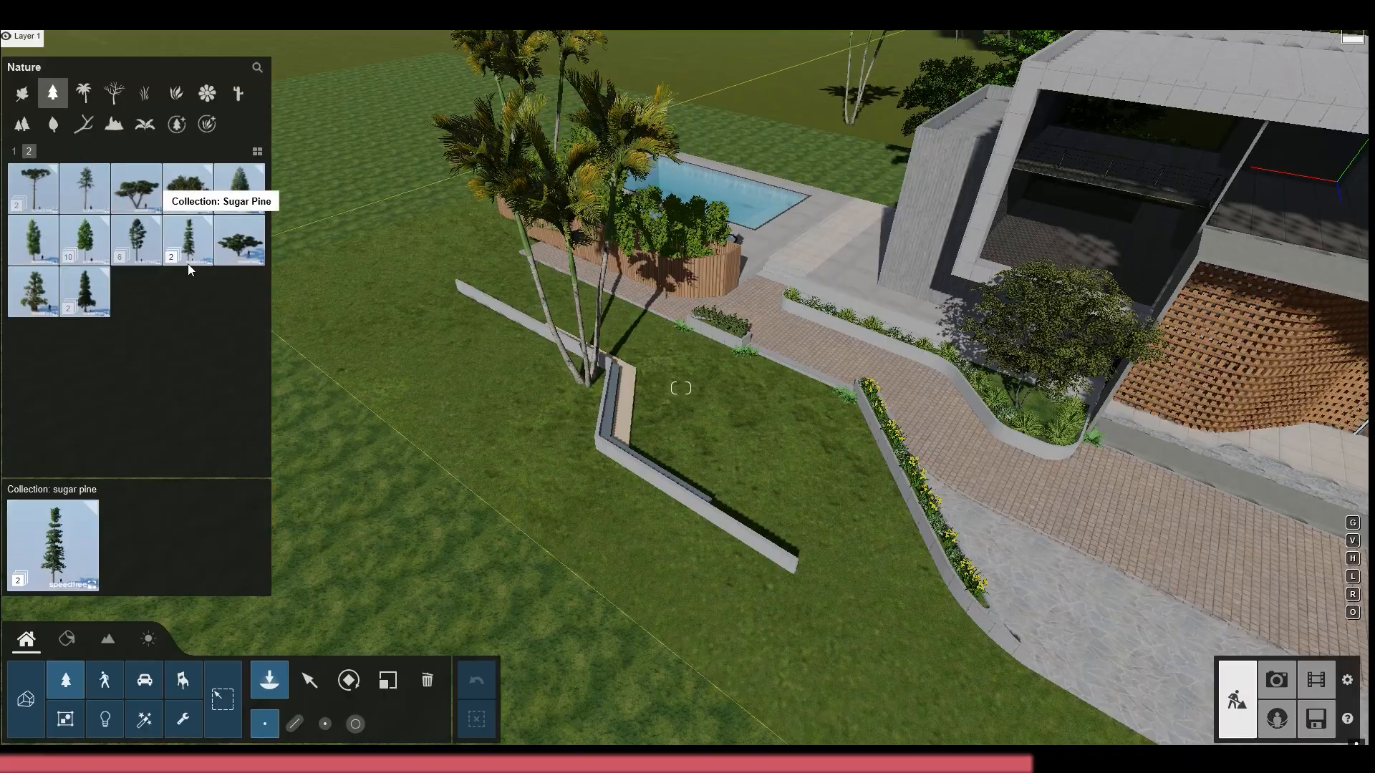
left_click(21, 93)
left_click(126, 260)
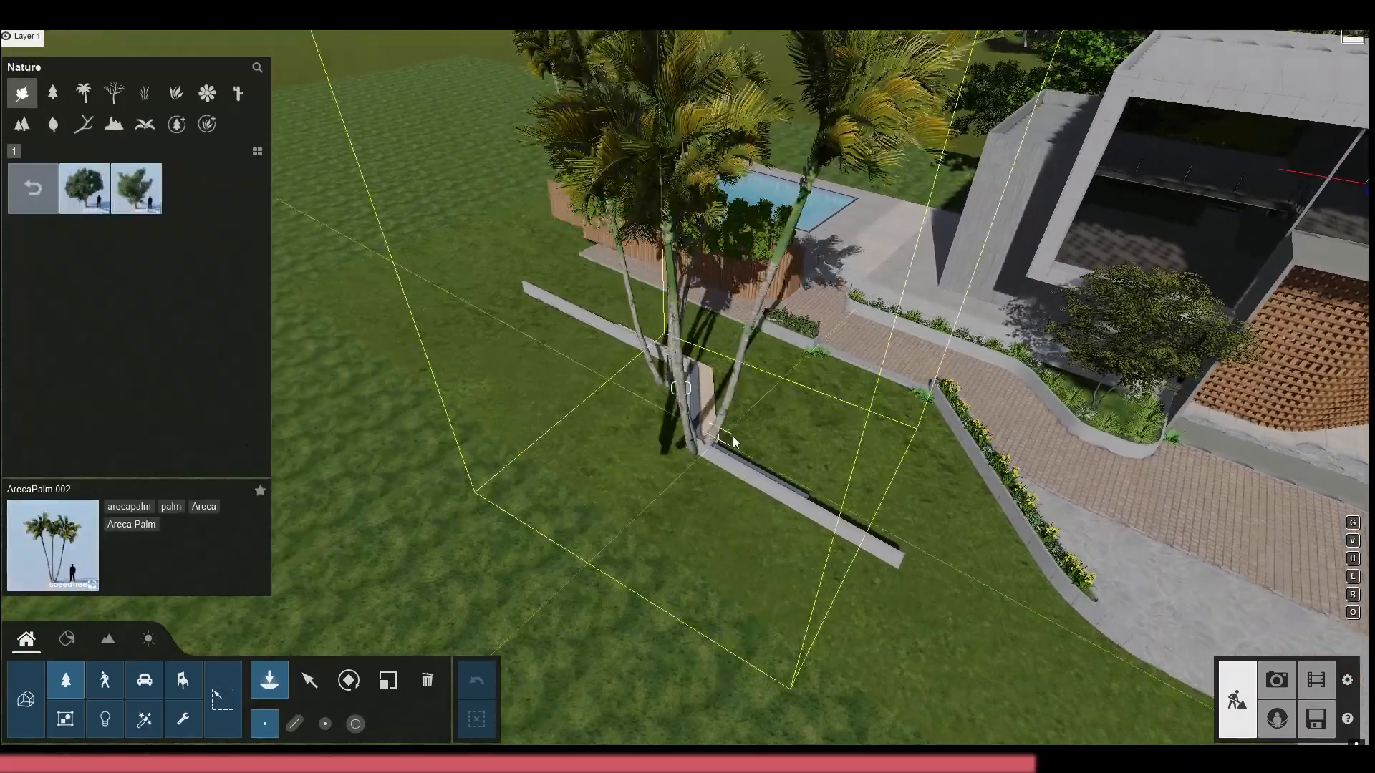
Examine page 3 of the broadleaf tree collections, including the Green Ash variants
left_click(31, 154)
left_click(54, 150)
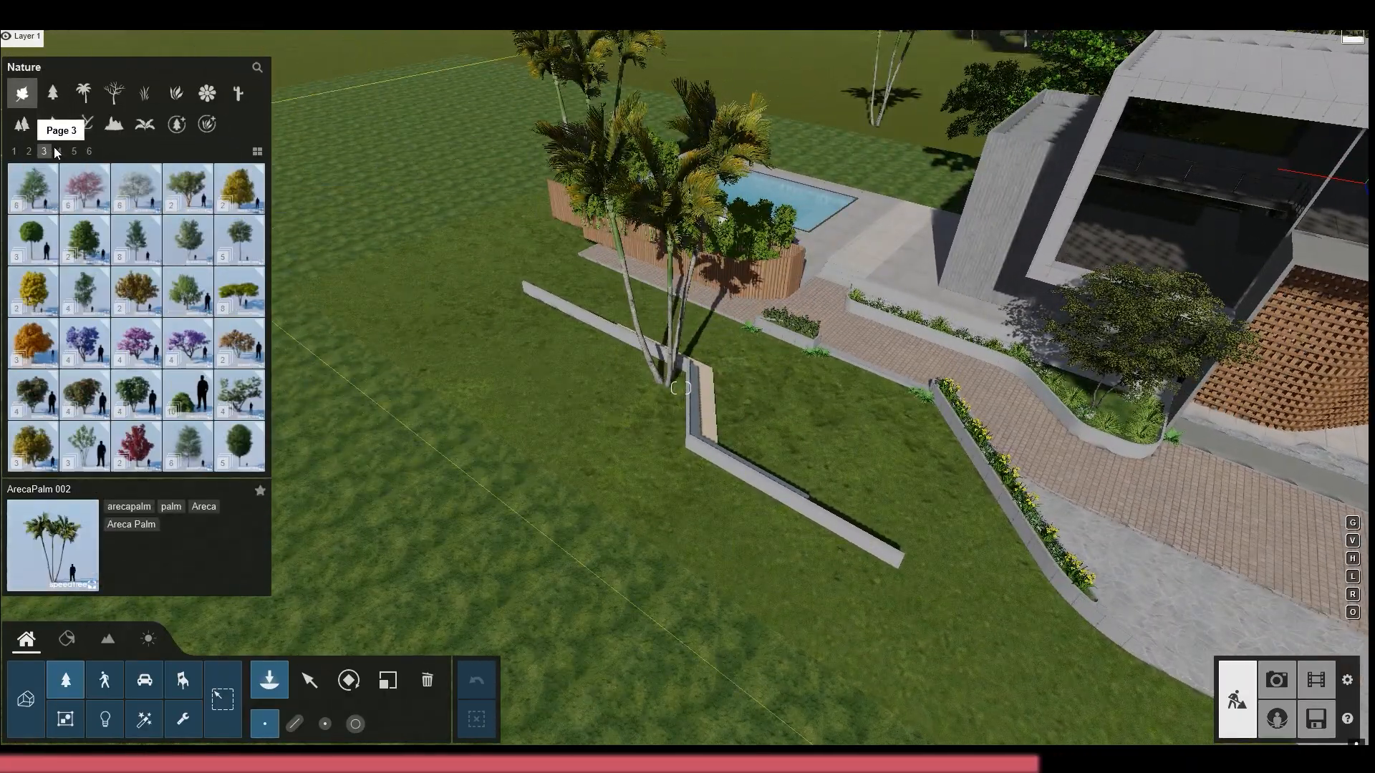
left_click(257, 401)
left_click(77, 211)
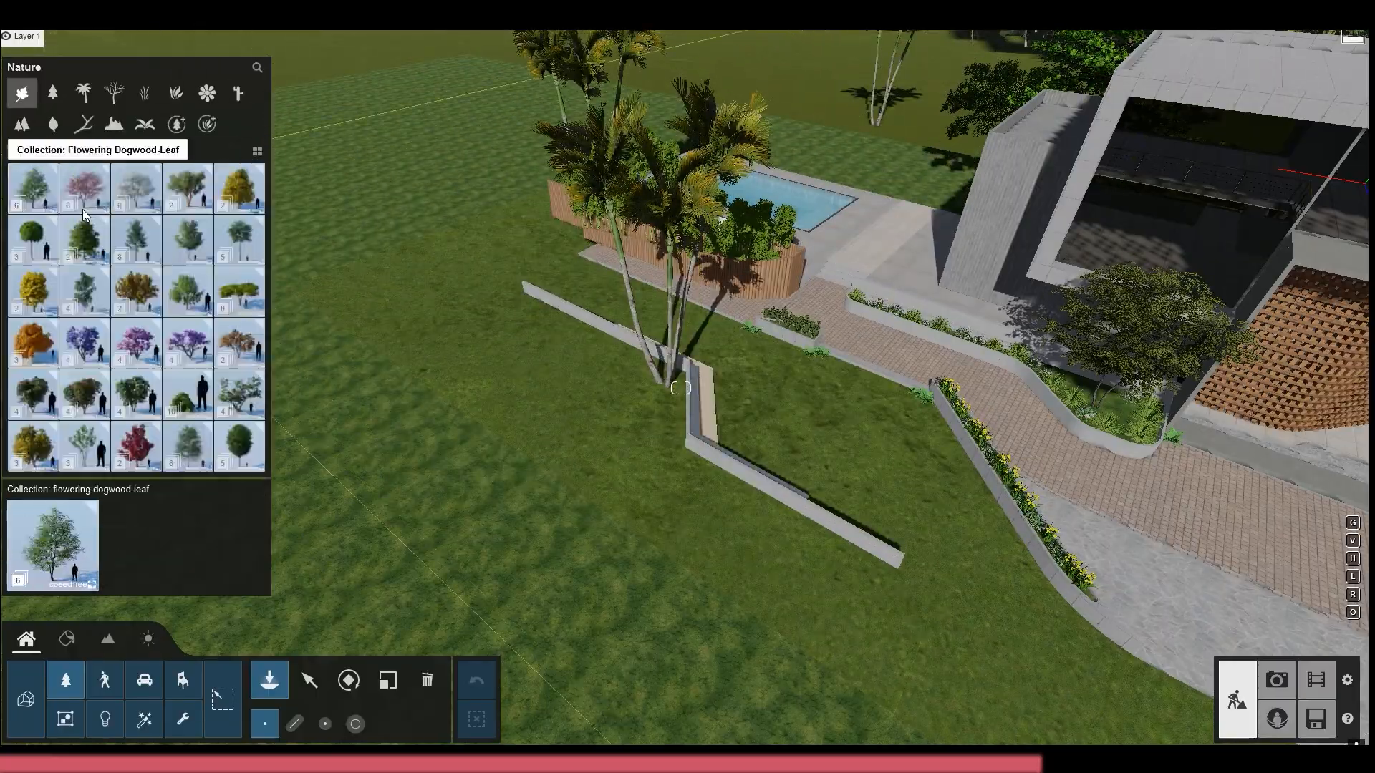
left_click(64, 228)
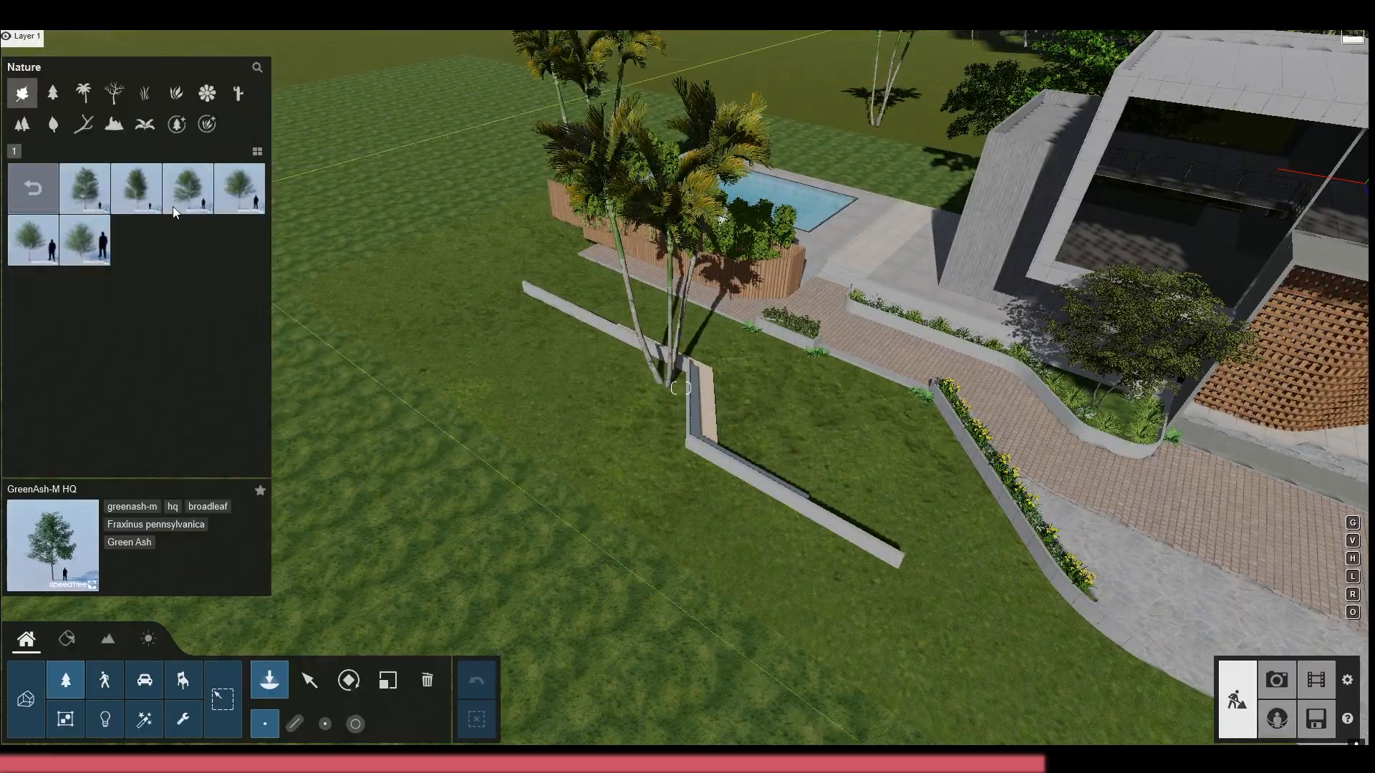
left_click(28, 177)
left_click(110, 202)
left_click(33, 187)
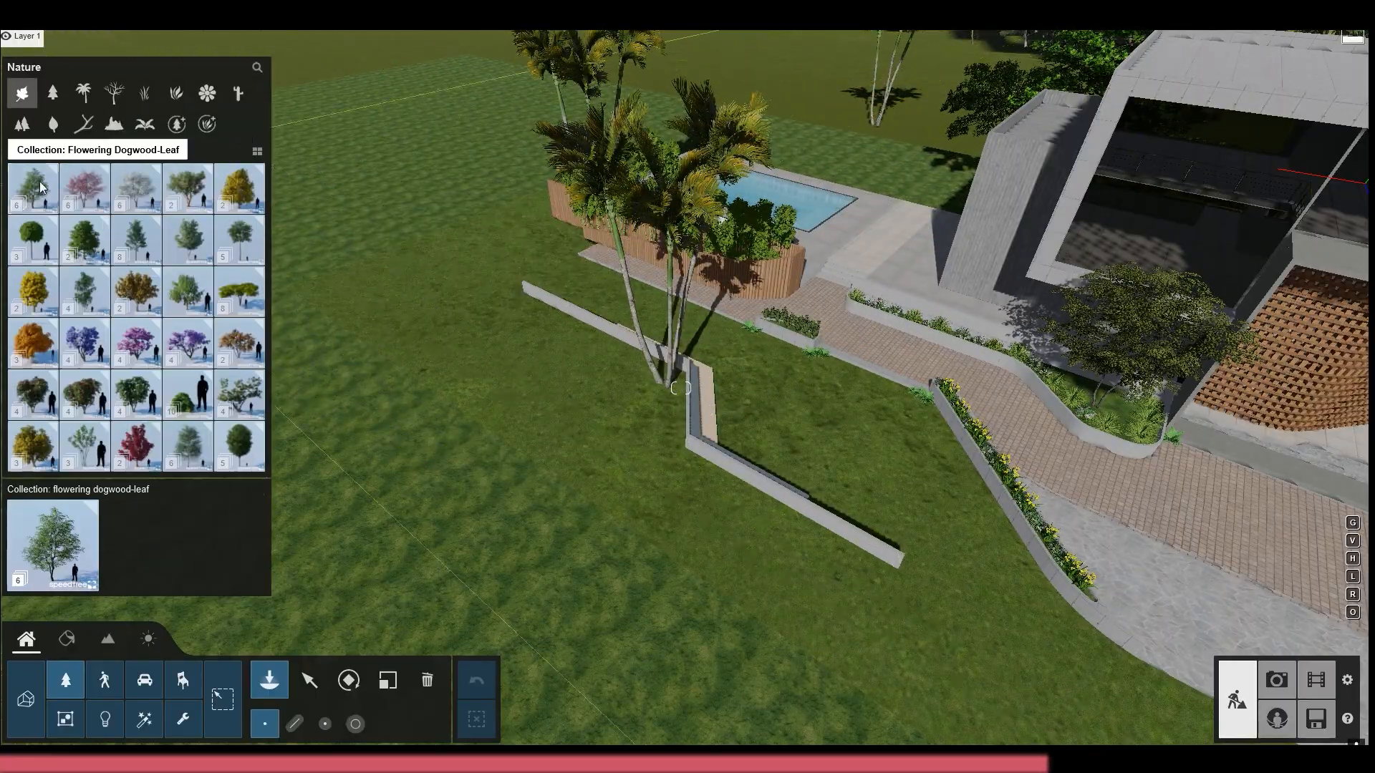
Plant tall broadleaf trees on the ground behind the house and pool, among the areca palms
left_click(227, 236)
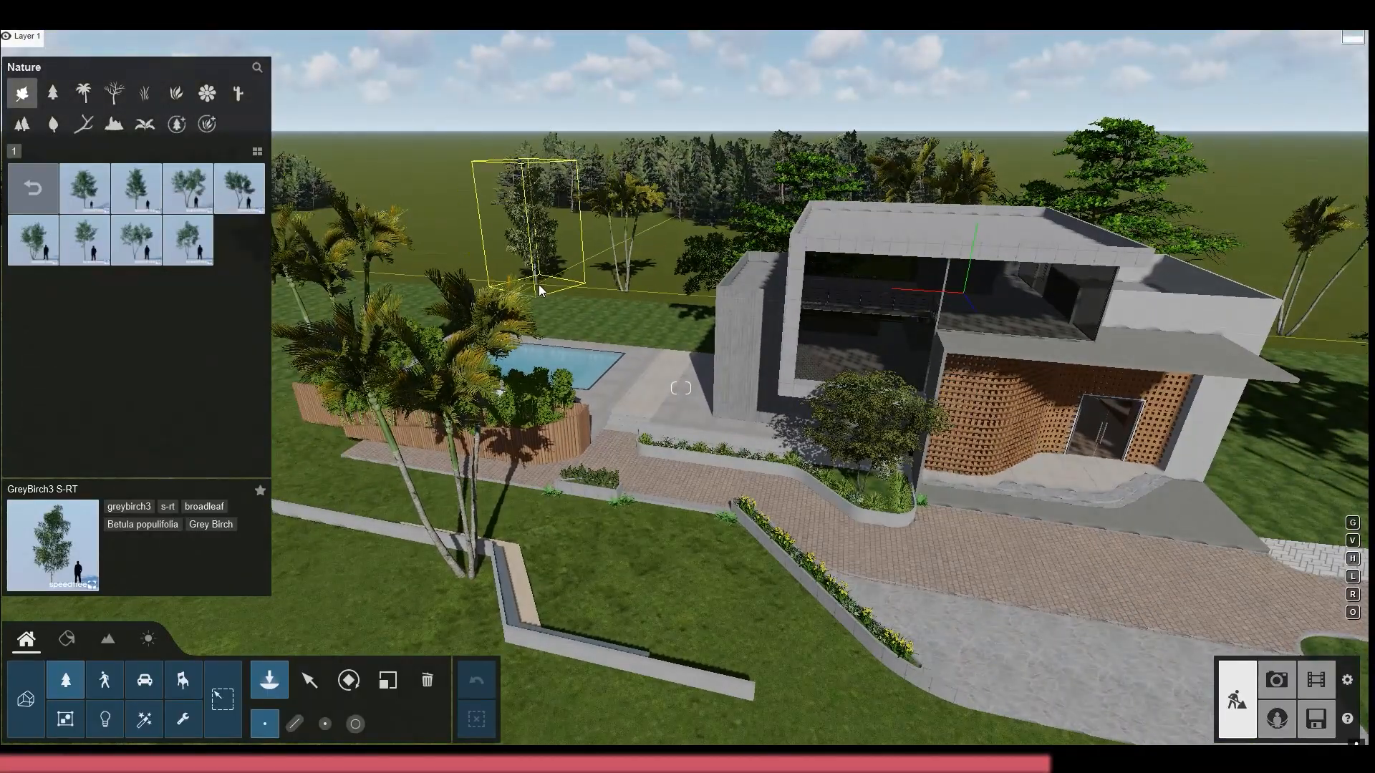
left_click(538, 290)
right_click_drag(538, 290, 1041, 315)
left_click(991, 301)
key("Delete")
left_click(50, 187)
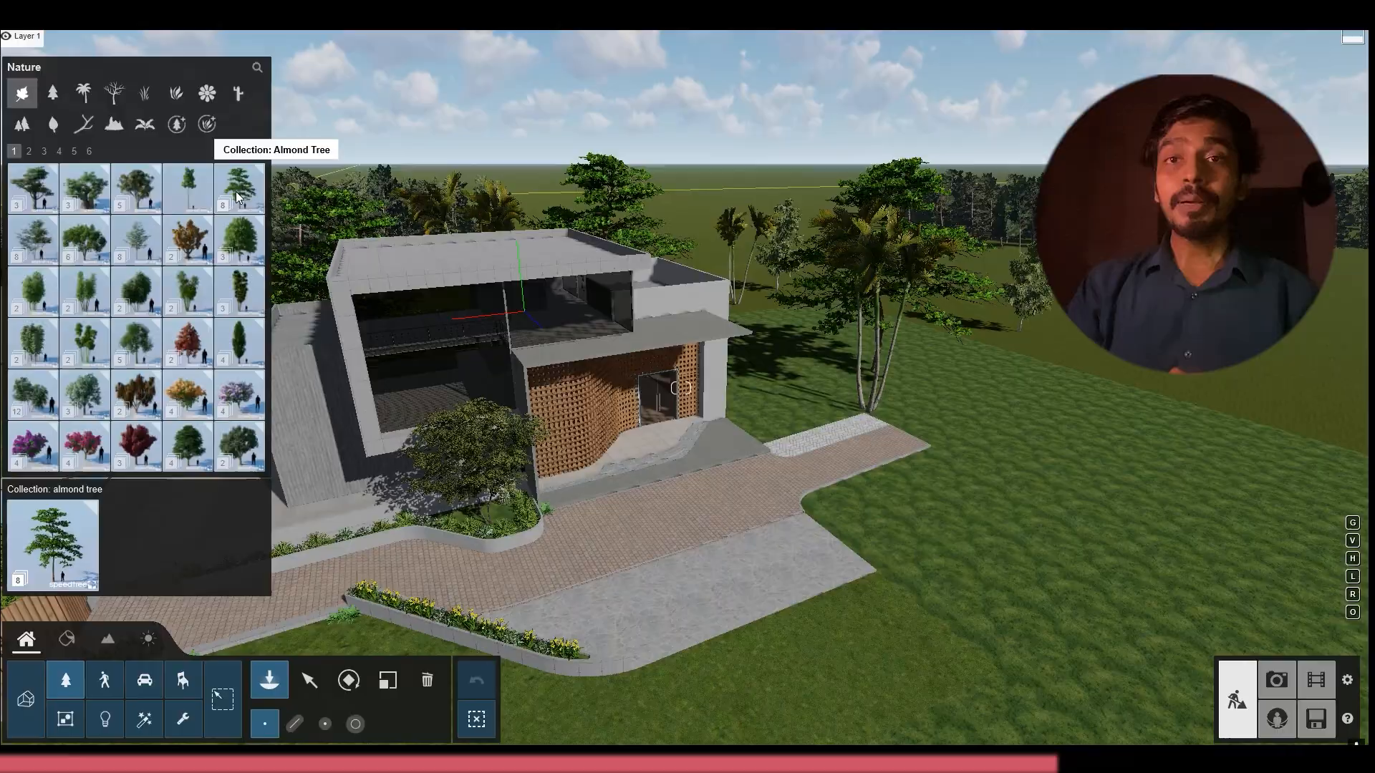
Preview the AlmondTree XL1 RT and BigLeaf Maple2 S RT trees on the front lawn near the low wall
left_click(236, 187)
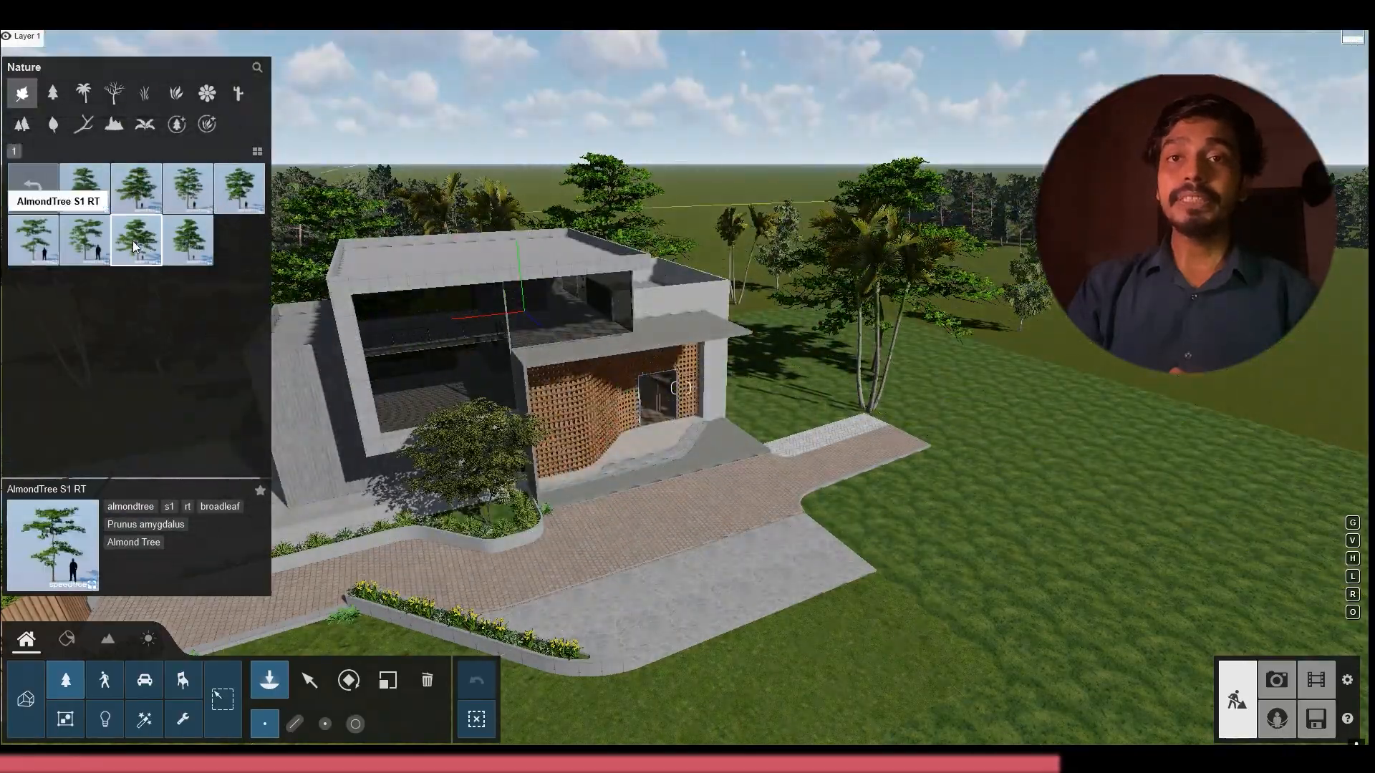
left_click(134, 246)
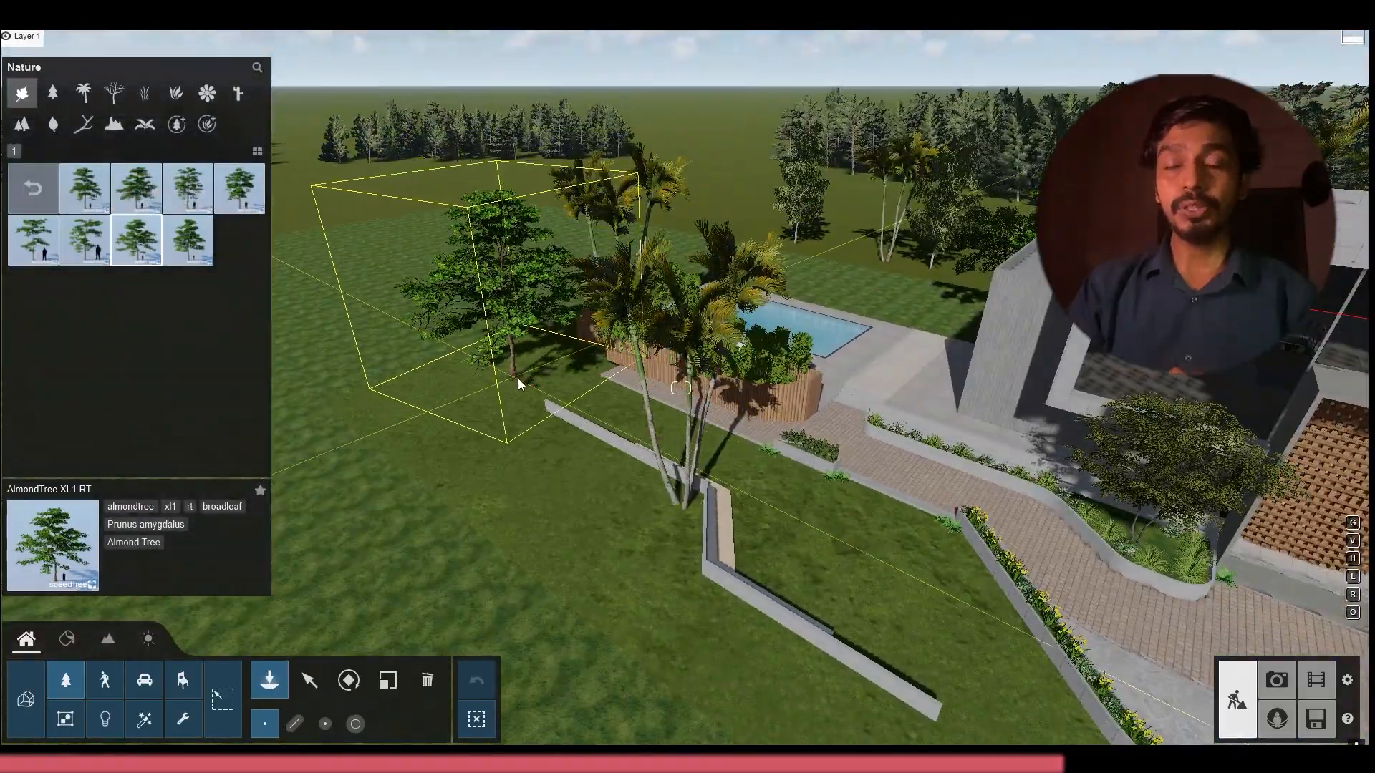
left_click(40, 190)
left_click(237, 242)
left_click(40, 189)
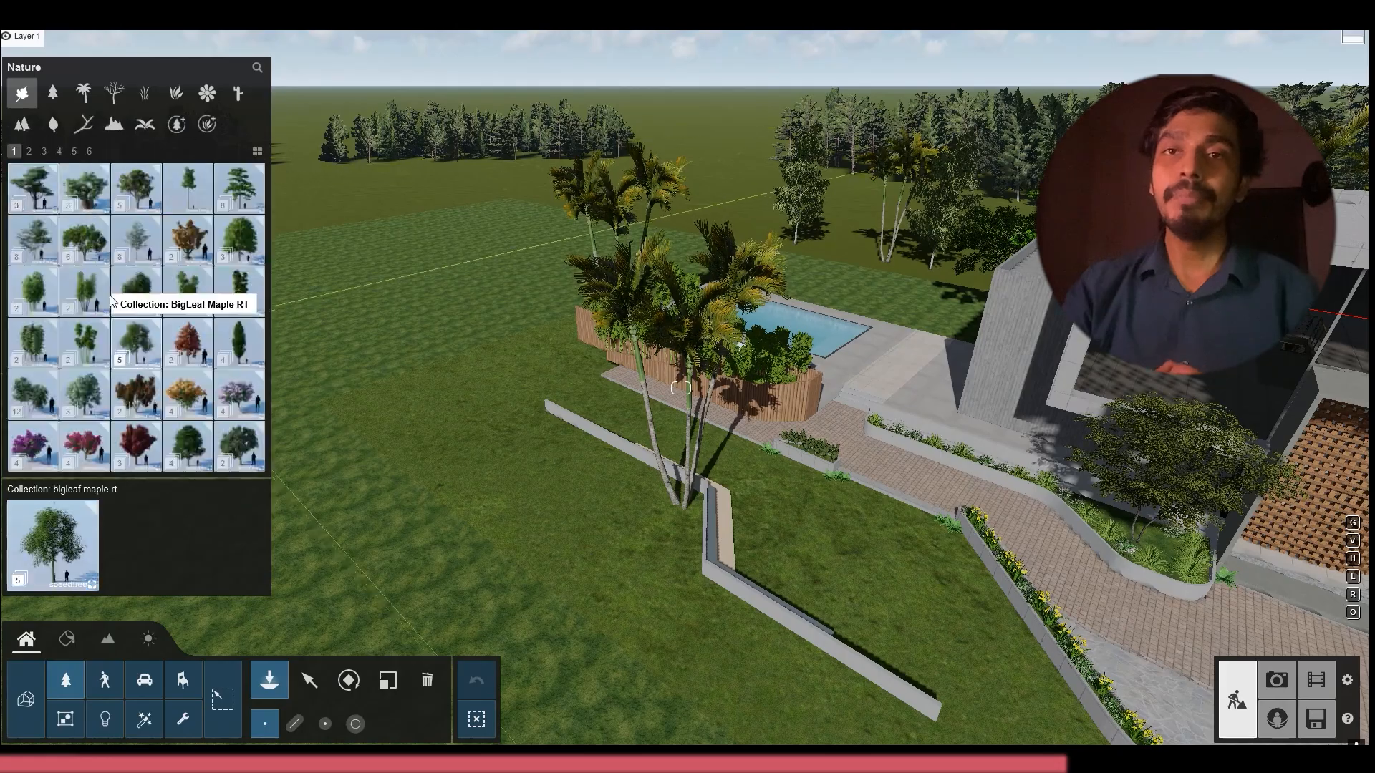
left_click(134, 335)
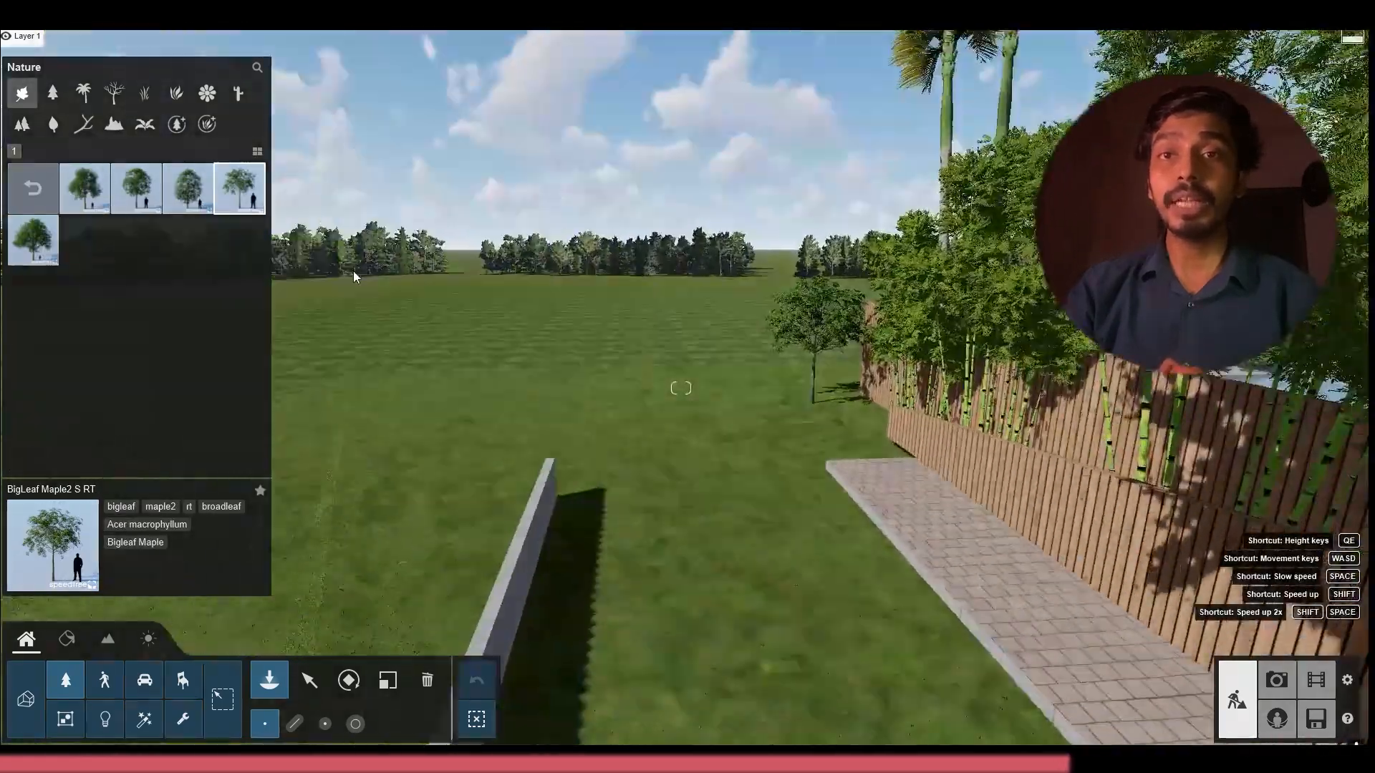
left_click(33, 188)
Look through page 6 of the broadleaf plants, including Spicewood S 02, and inspect the lawn beside the paved path
scroll(153, 337, "down", 4)
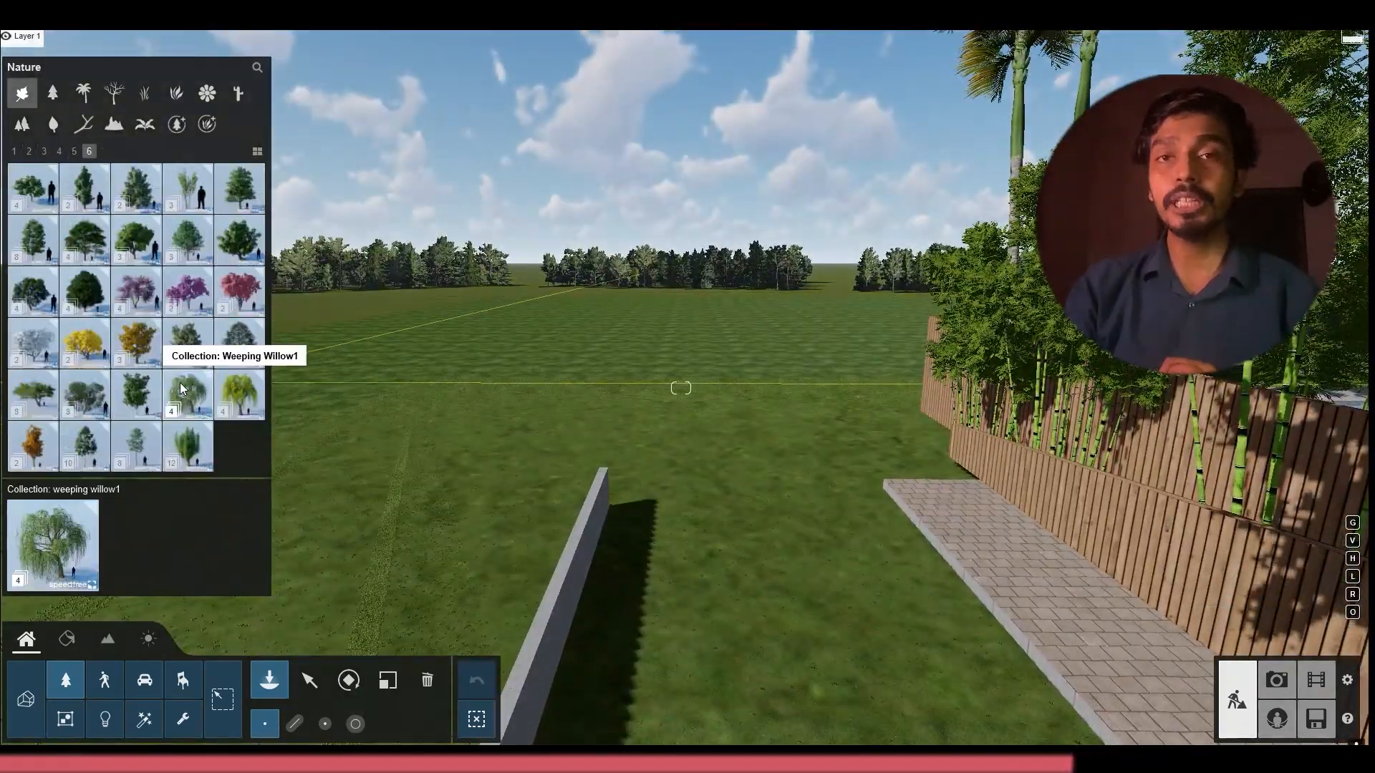
left_click(189, 206)
left_click(136, 188)
left_click(33, 188)
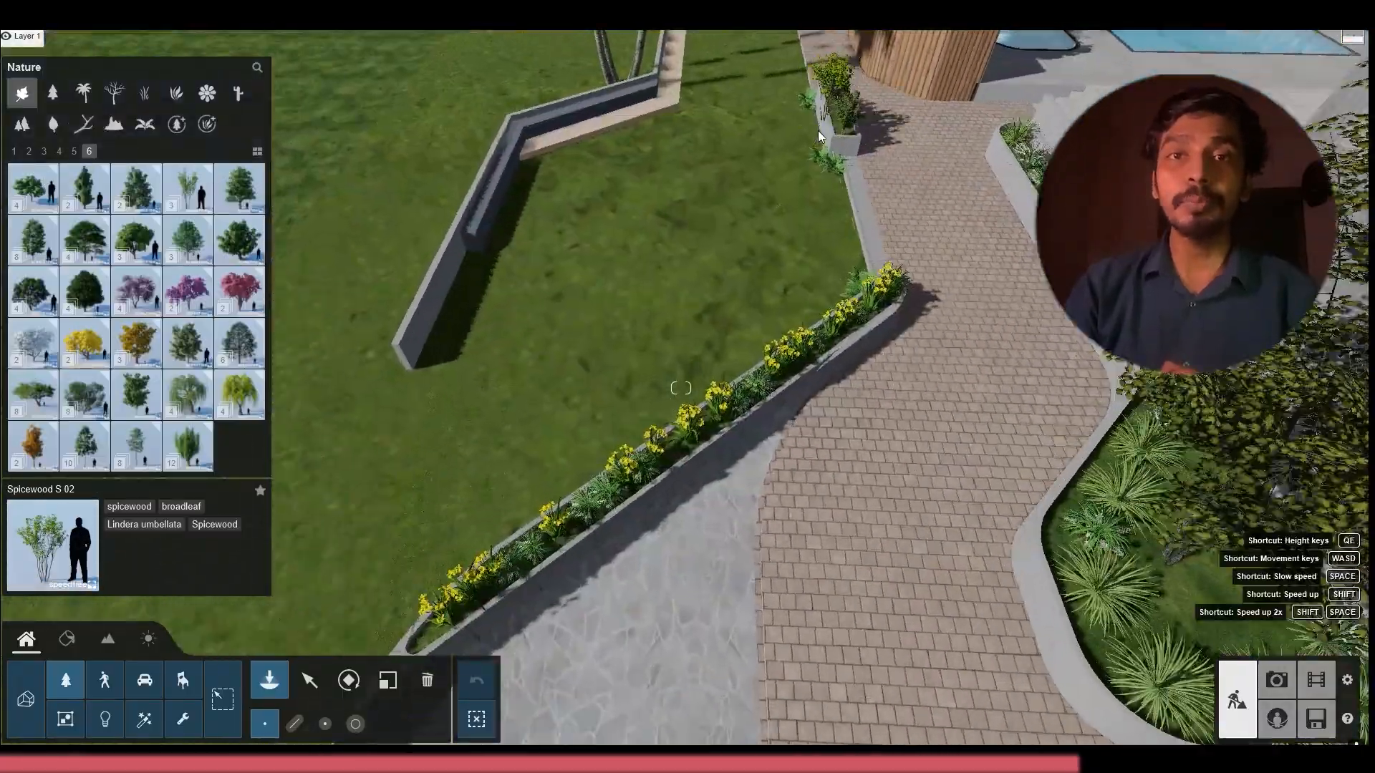
key("w")
right_click_drag(820, 136, 779, 256)
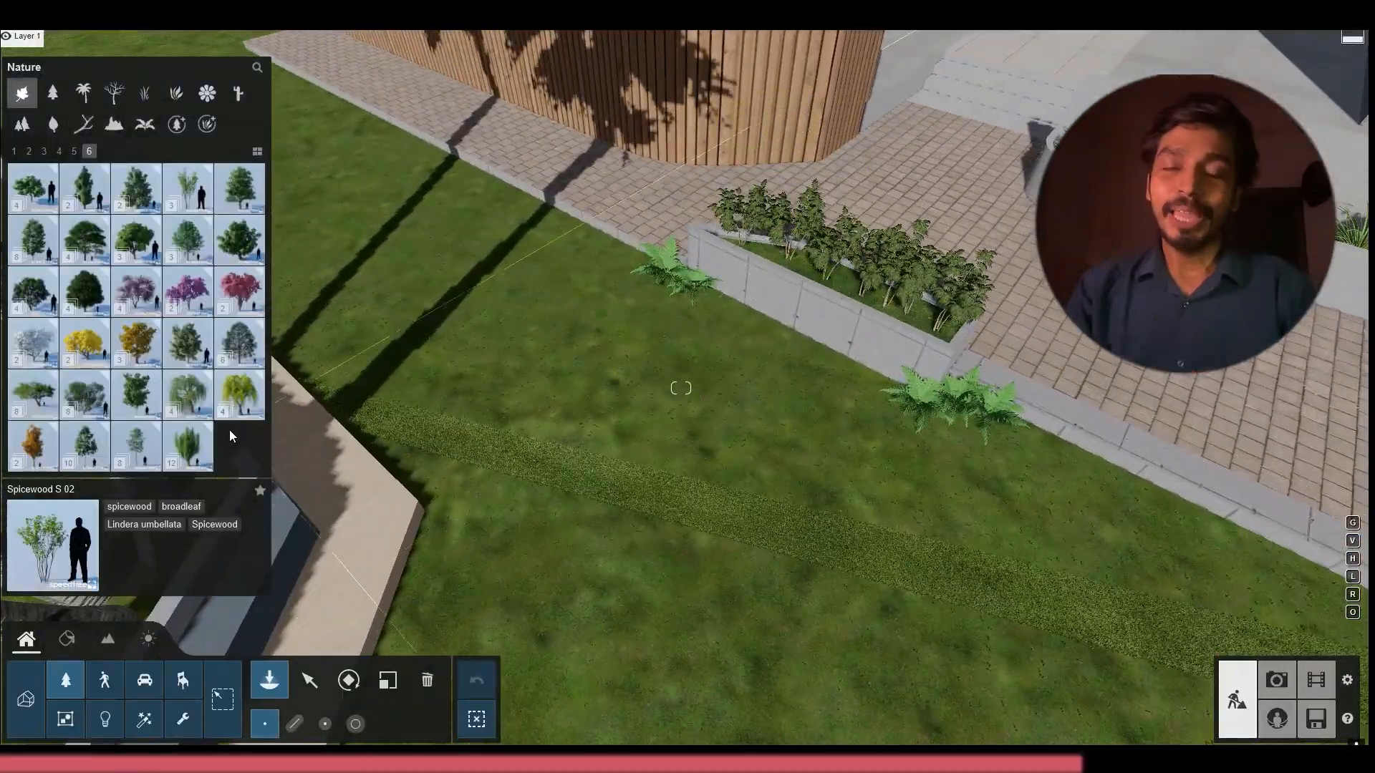
Plant a row of small Japanese Maple trees, using JapaneseMapleV6-3 RT, on the lawn along the paved path and the yellow flower bed
left_click(224, 206)
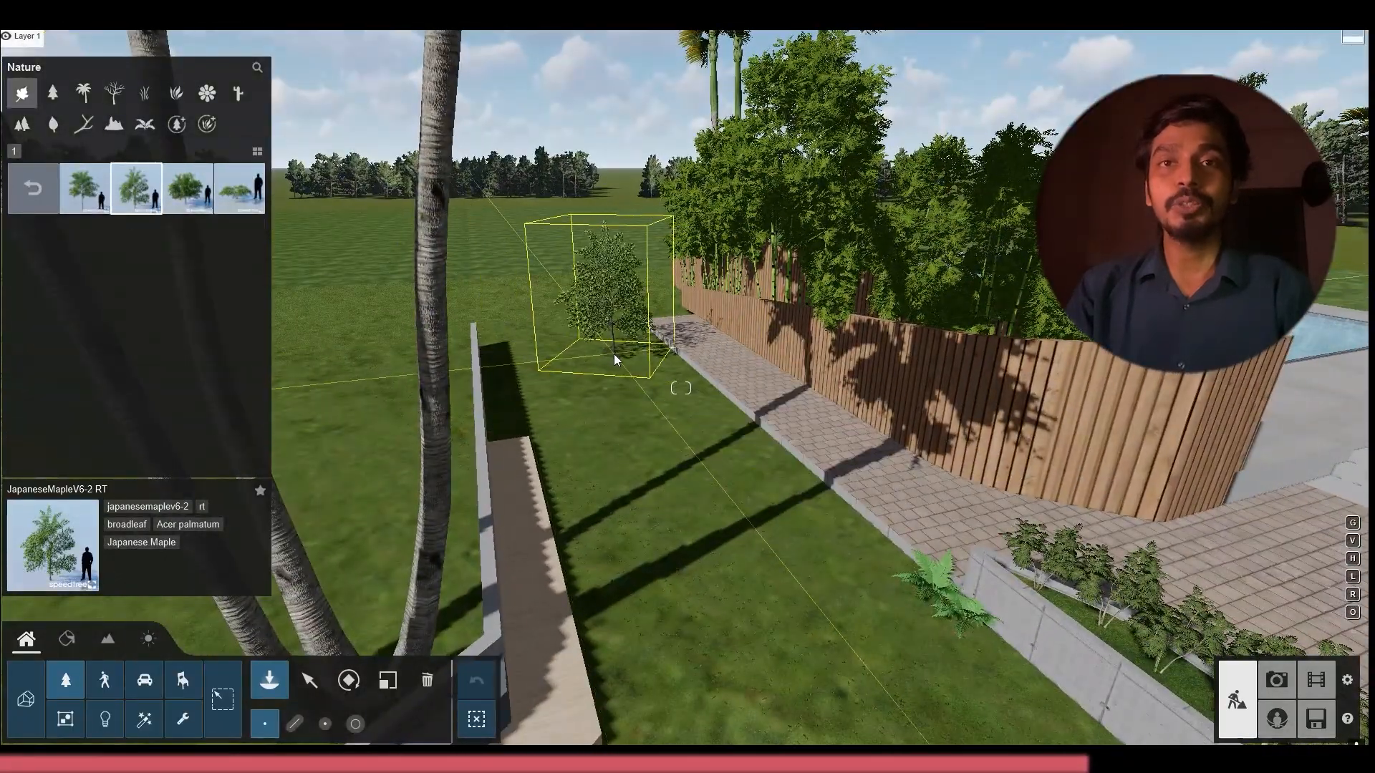
left_click(775, 562)
right_click_drag(775, 562, 859, 537)
left_click(771, 497)
key("s")
right_click_drag(516, 227, 578, 230)
key("s")
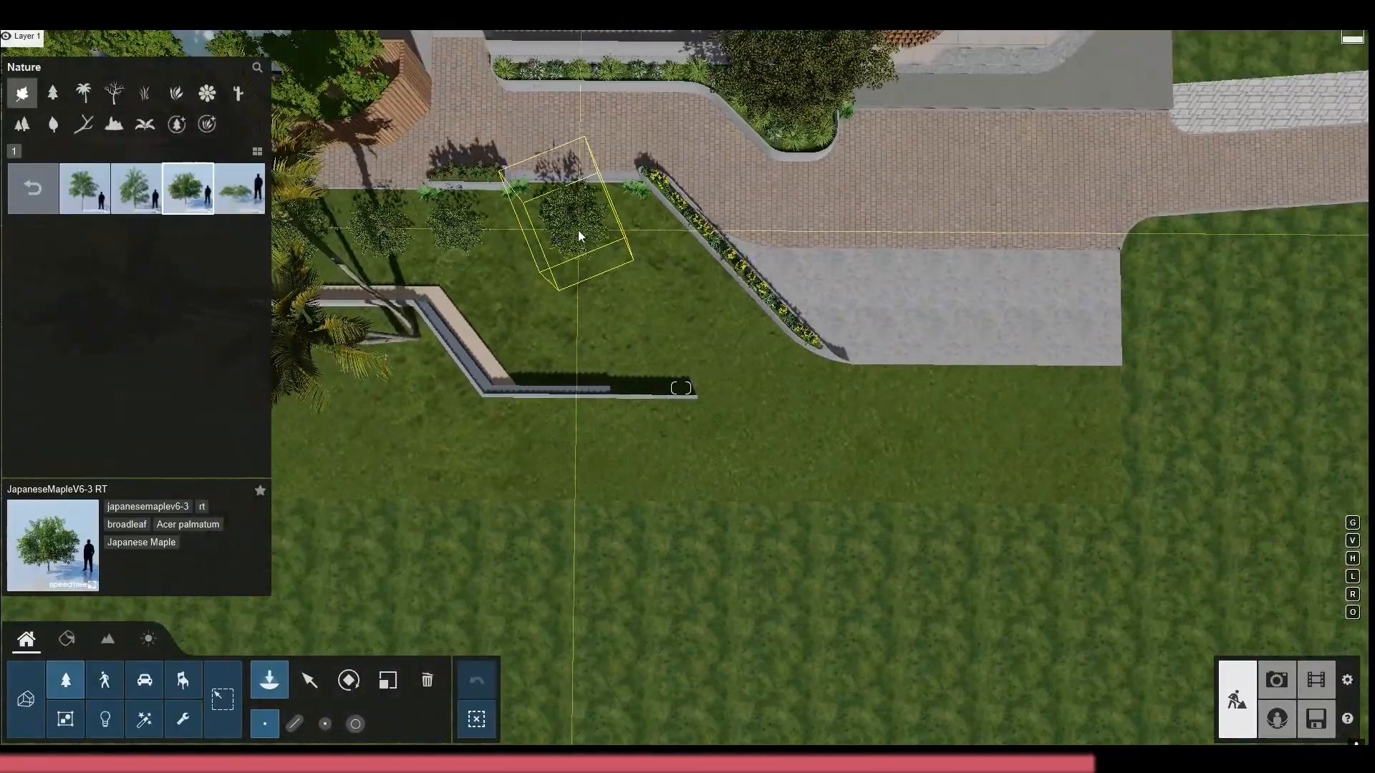
key("l")
mouse_move(549, 232)
left_mouse_down()
mouse_move(629, 223)
mouse_move(763, 379)
left_mouse_up()
left_click(763, 380)
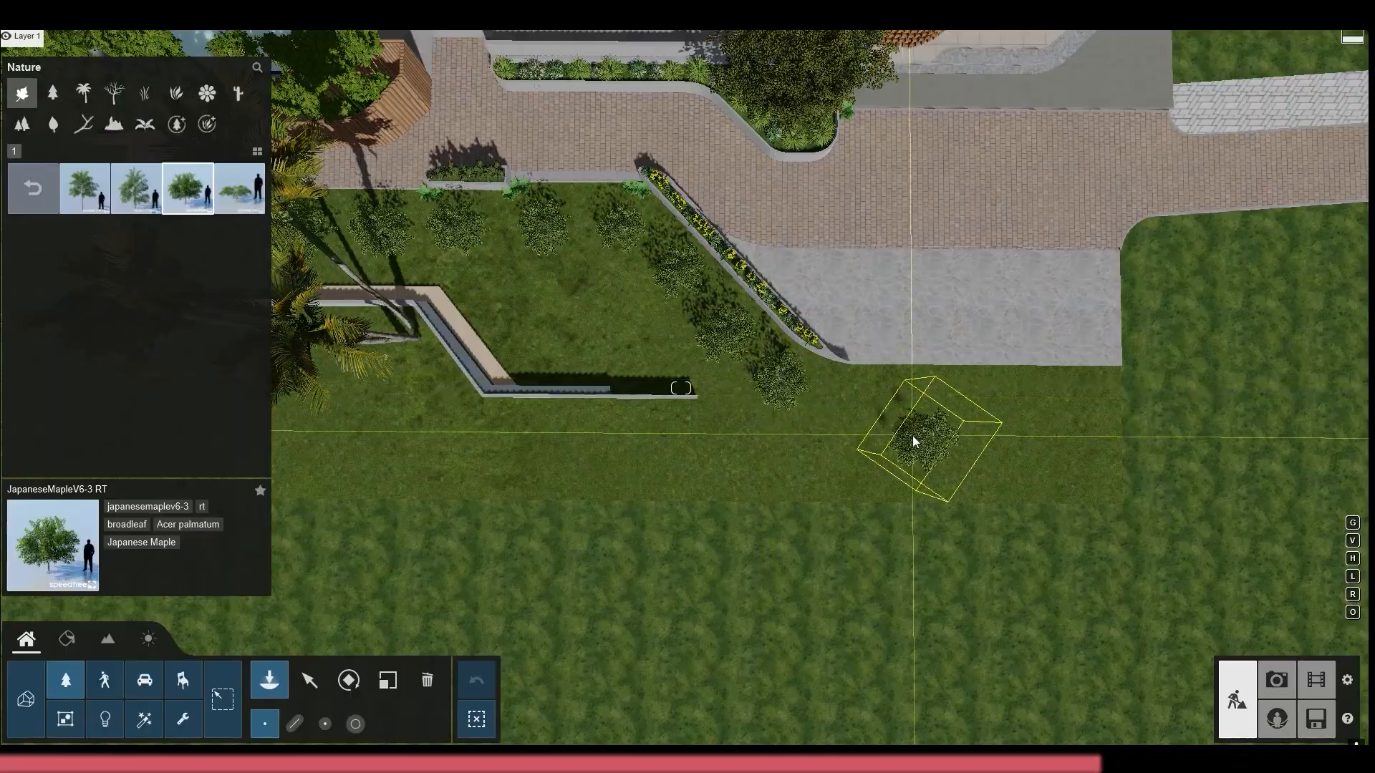
key("Escape")
right_click_drag(912, 439, 680, 423)
Try a Sweetgum L tree on the lawn between the low wall and the maple row
left_click(25, 192)
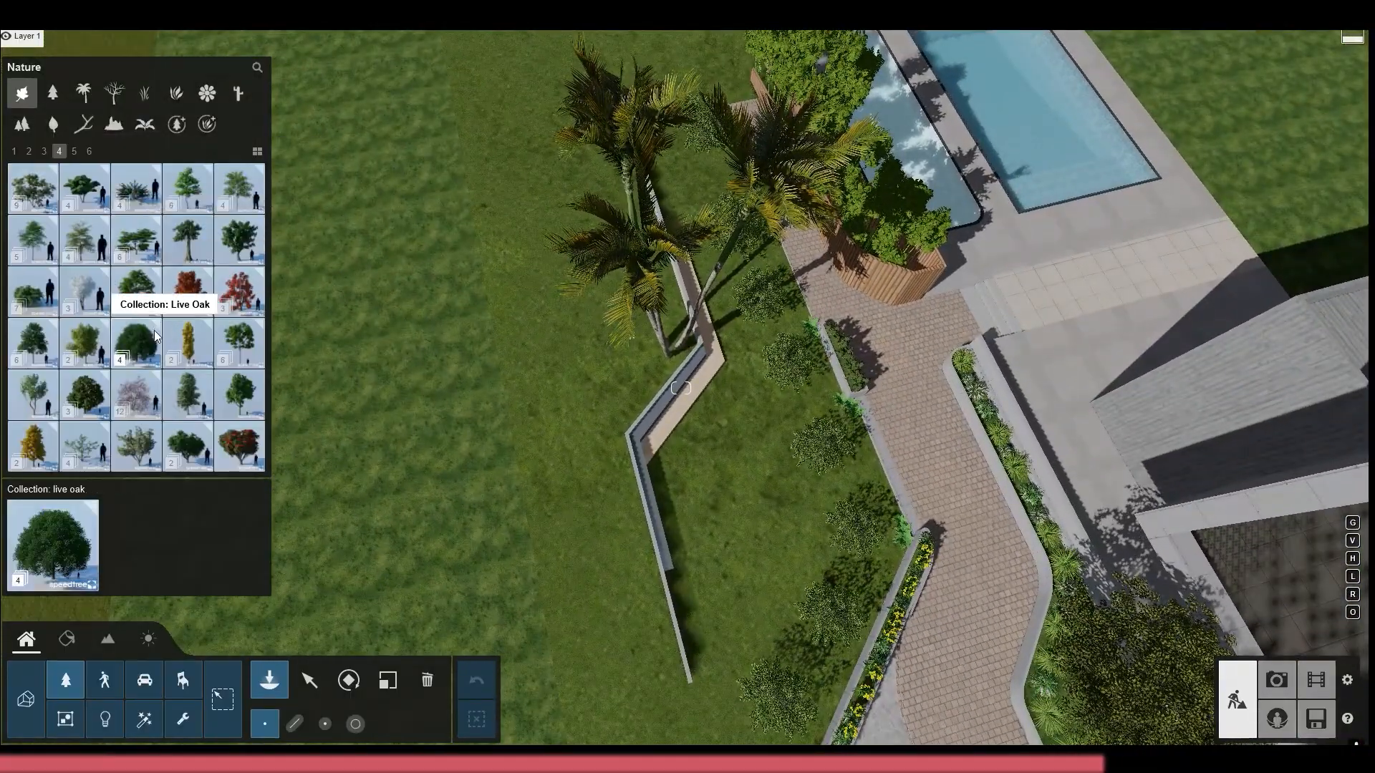
left_click(74, 151)
left_click(194, 245)
left_click(93, 204)
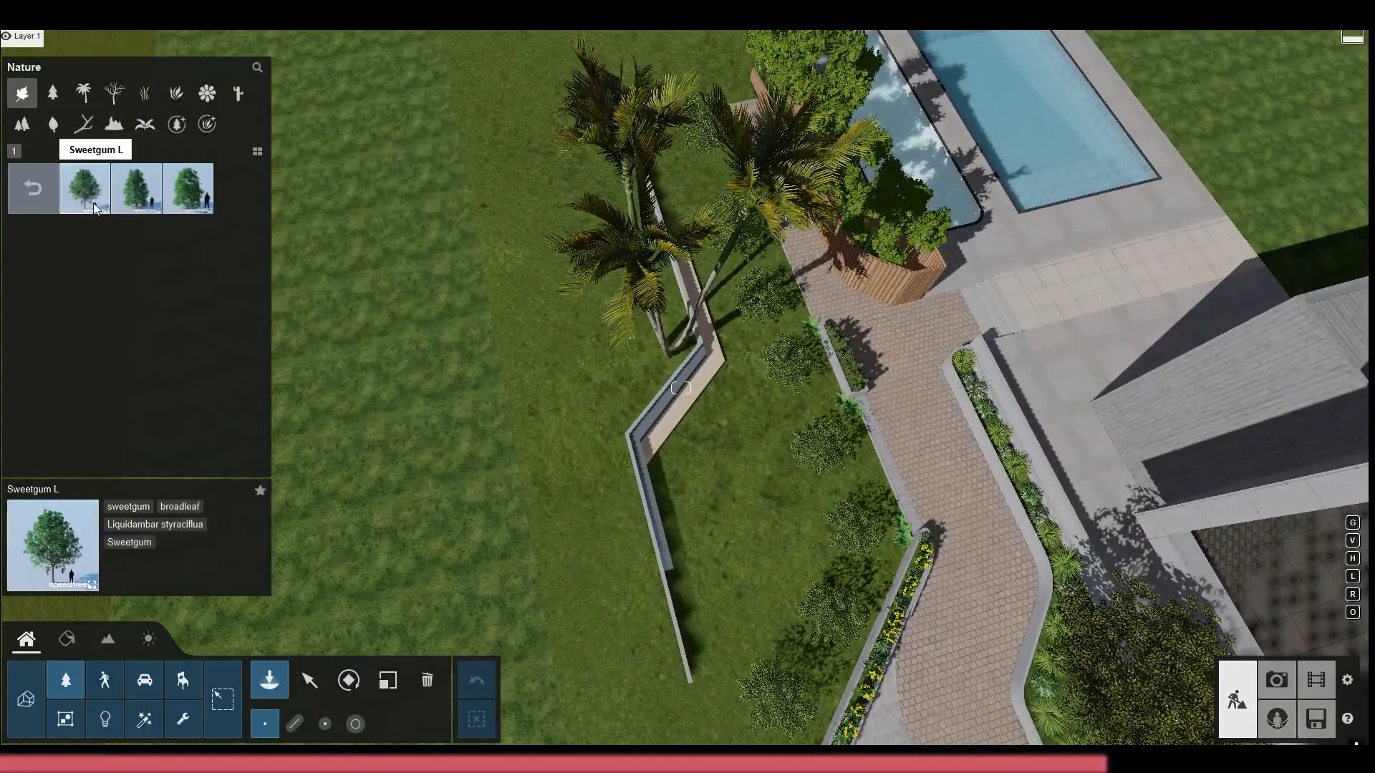
left_click(742, 494)
right_click_drag(742, 494, 752, 286)
key("w")
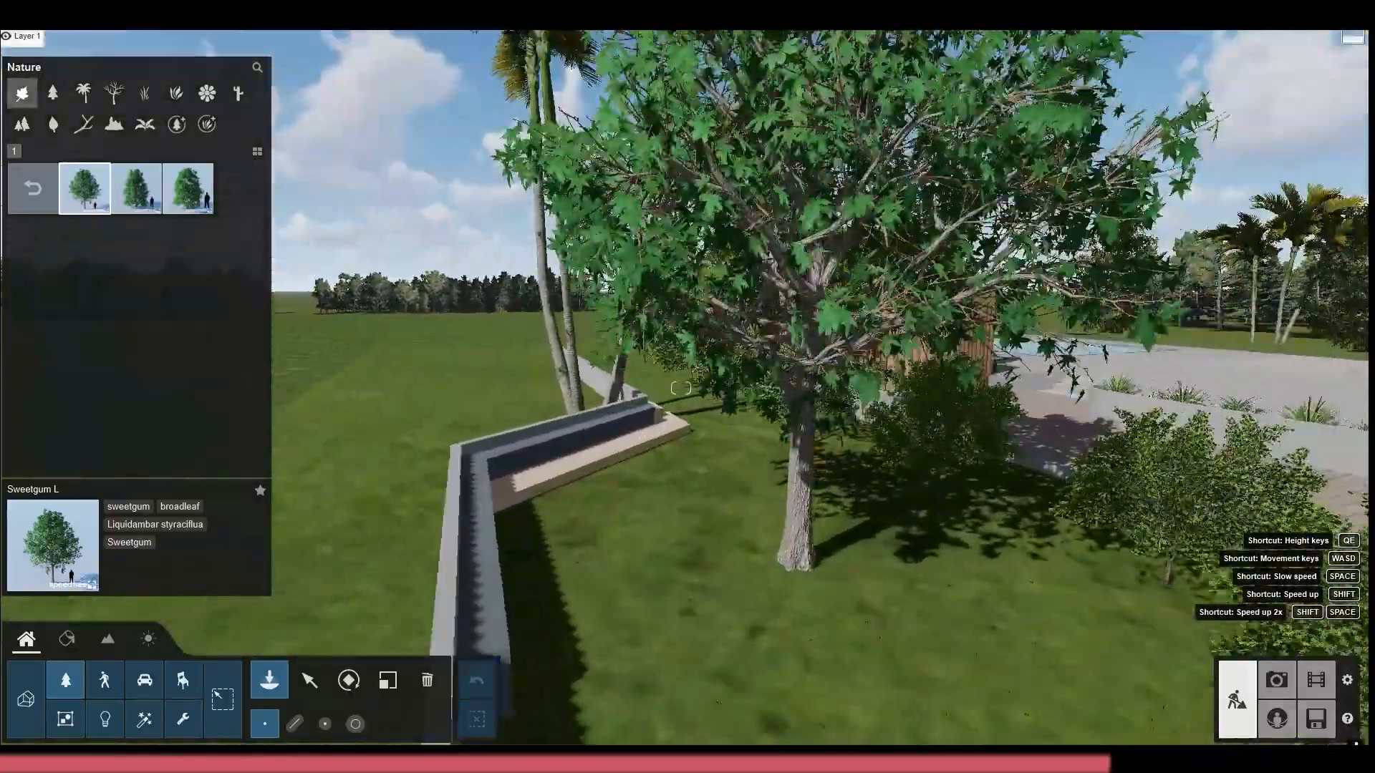
Examine the broadleaf, palm and fine-detail tree collections, including the Sydney Blue Gum variants, for a large lawn tree
left_click(33, 188)
left_click(59, 151)
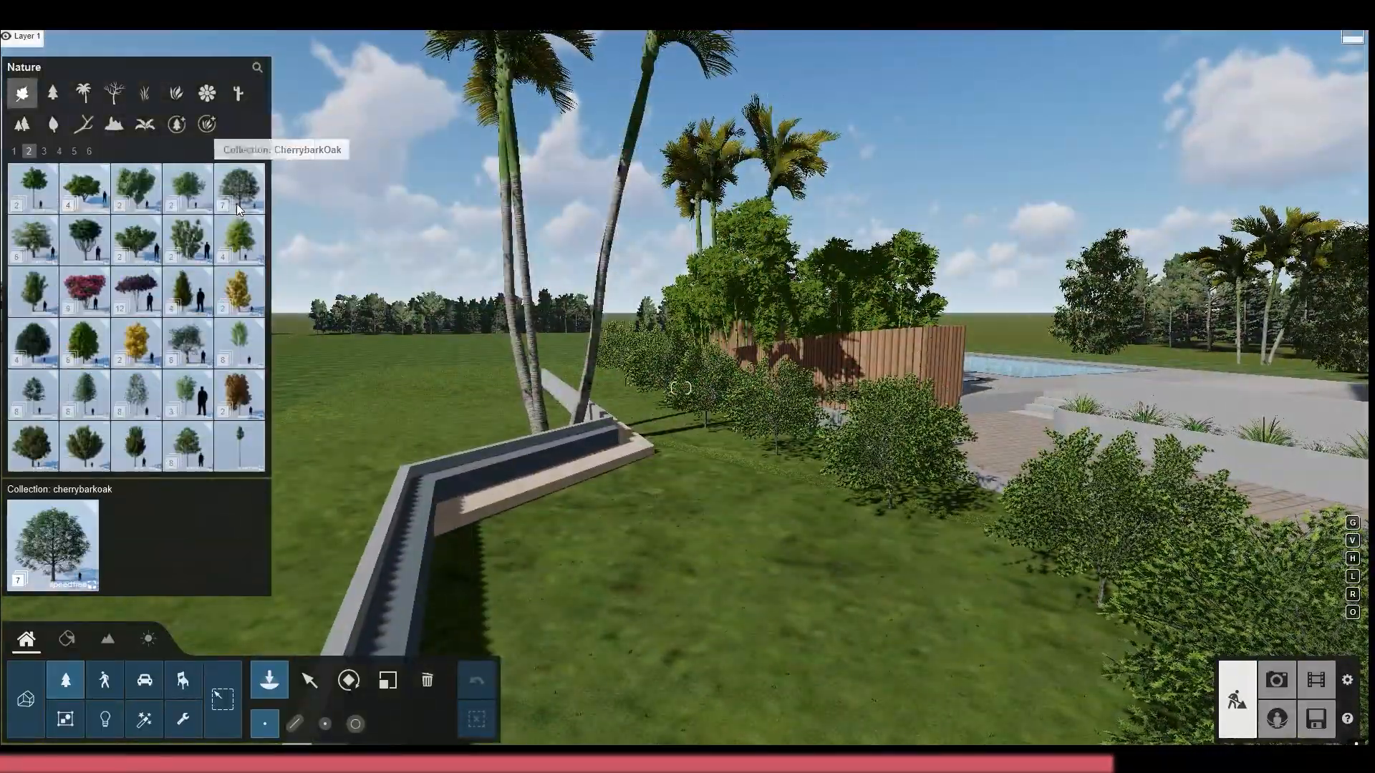
left_click(52, 93)
left_click(83, 93)
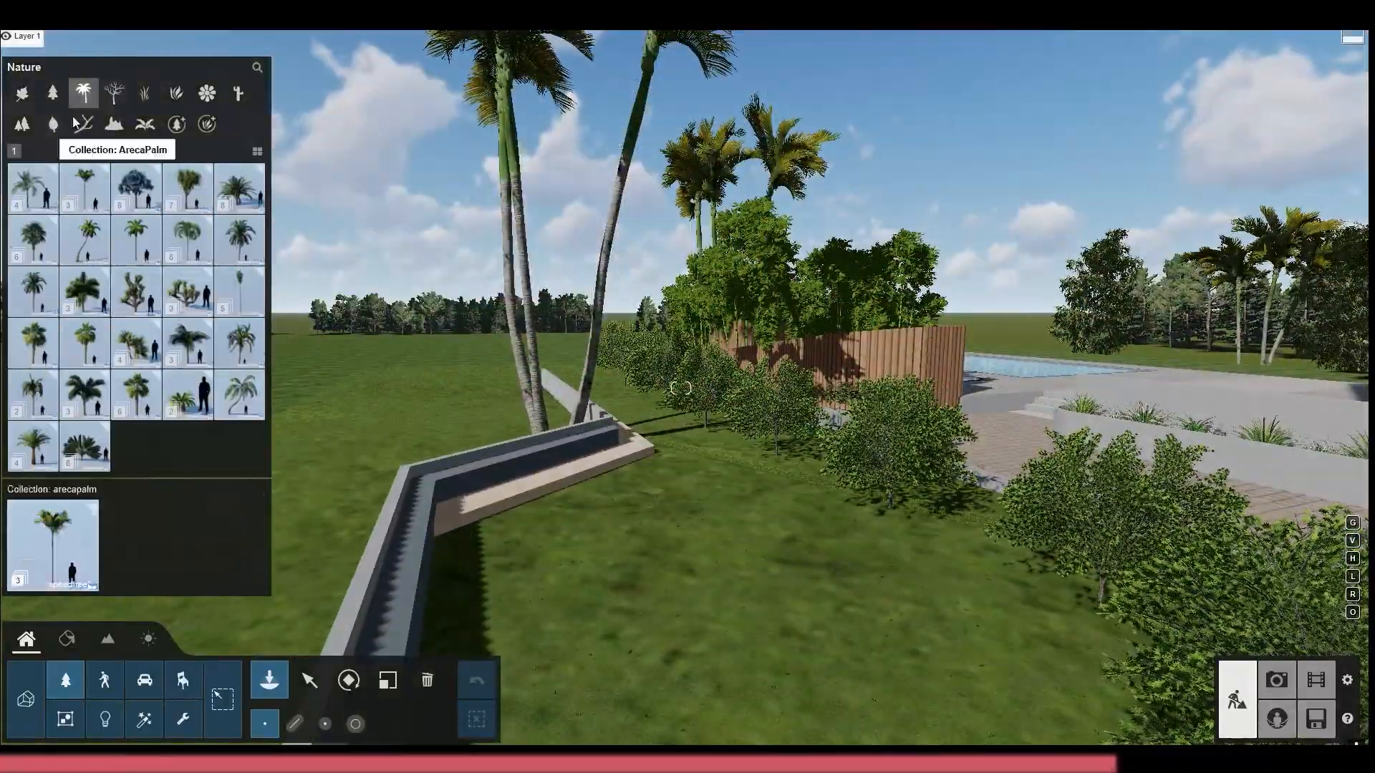
left_click(207, 93)
left_click(177, 128)
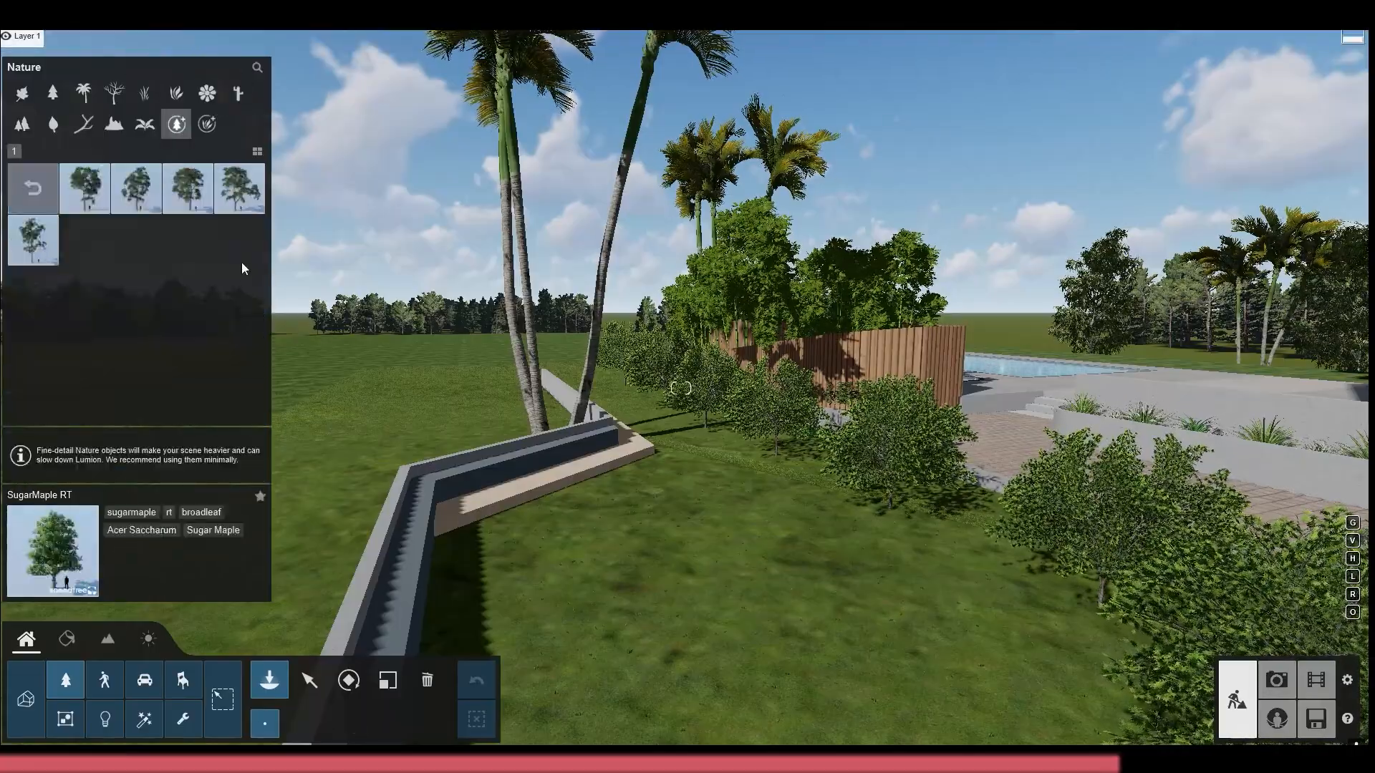
left_click(230, 236)
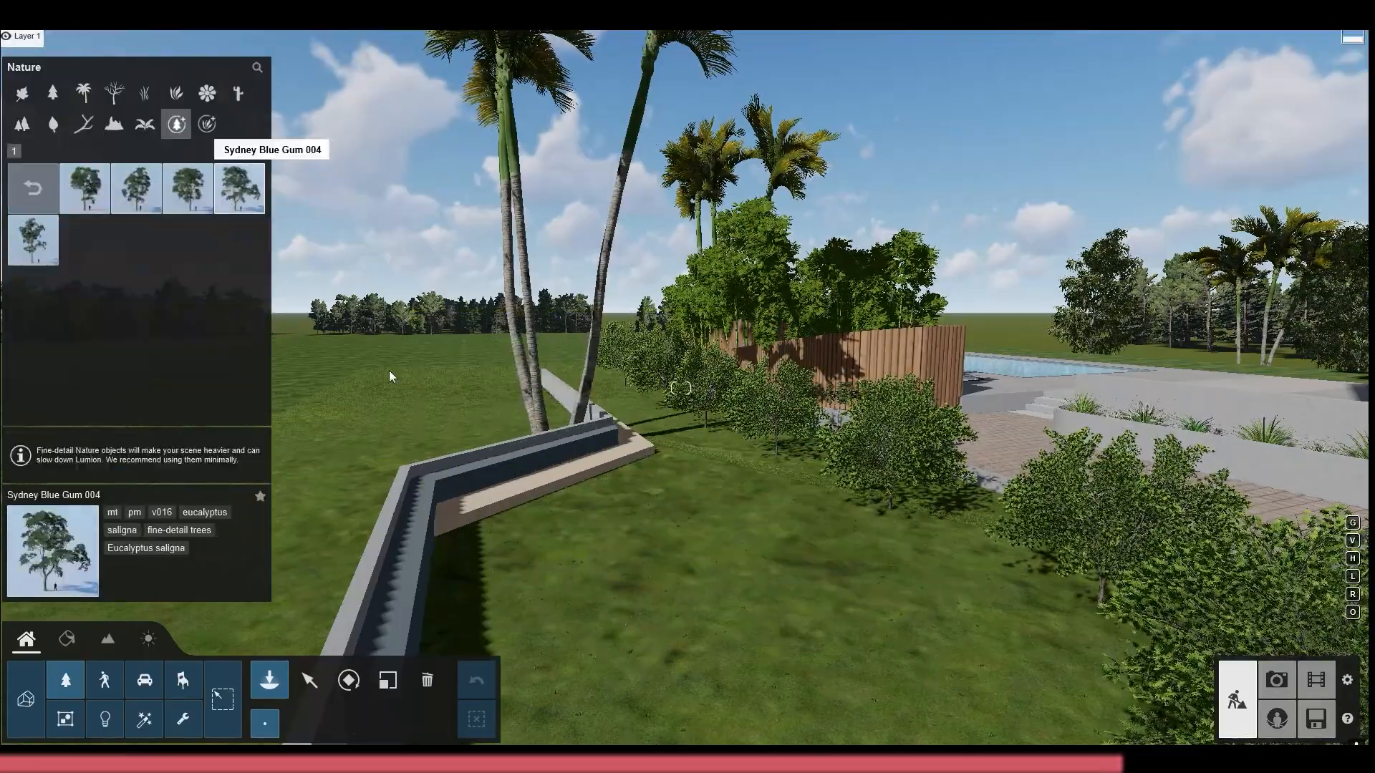
Try a fine-detail Sweet Chestnut 003 tree behind the low wall and delete it
left_click(36, 194)
left_click(187, 251)
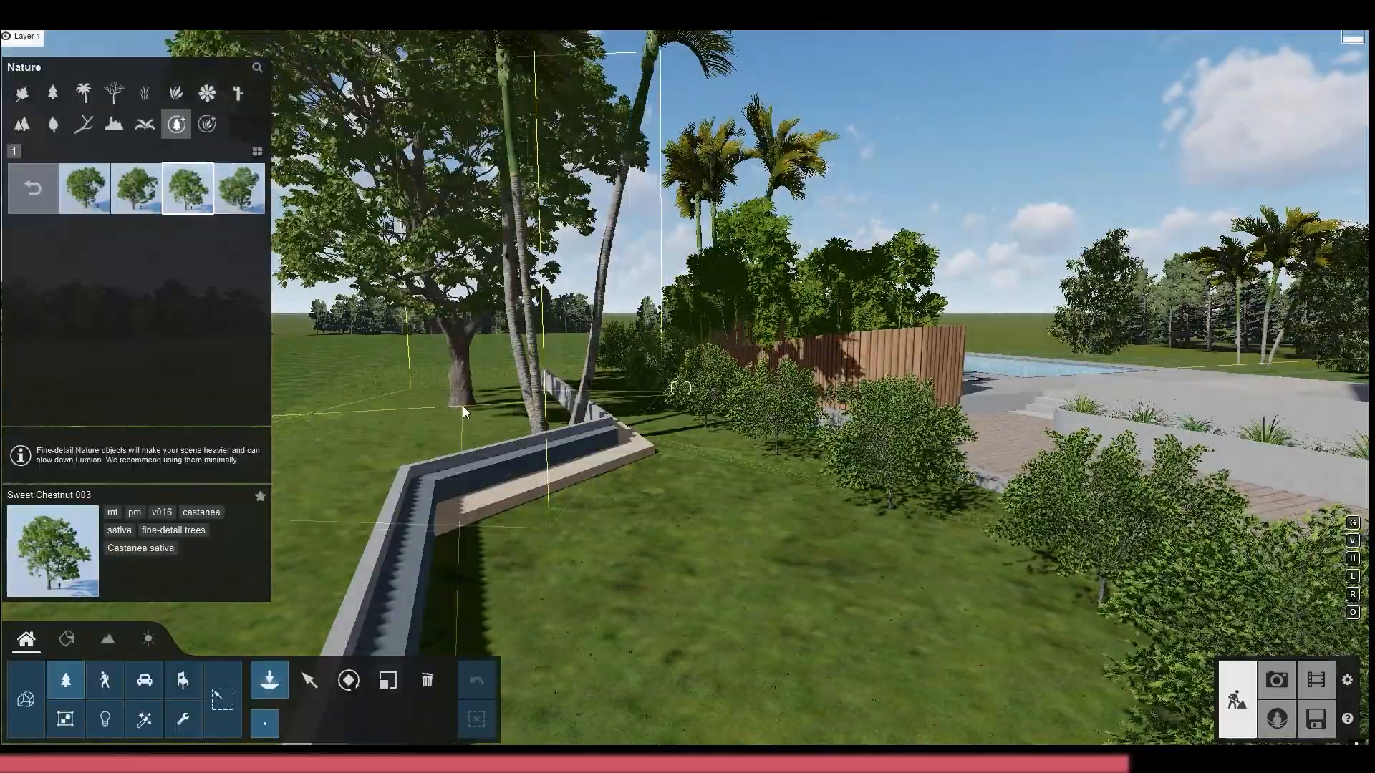
left_click(462, 406)
right_click_drag(804, 215, 616, 137)
left_click(427, 680)
left_click(736, 549)
right_click_drag(626, 607, 823, 666)
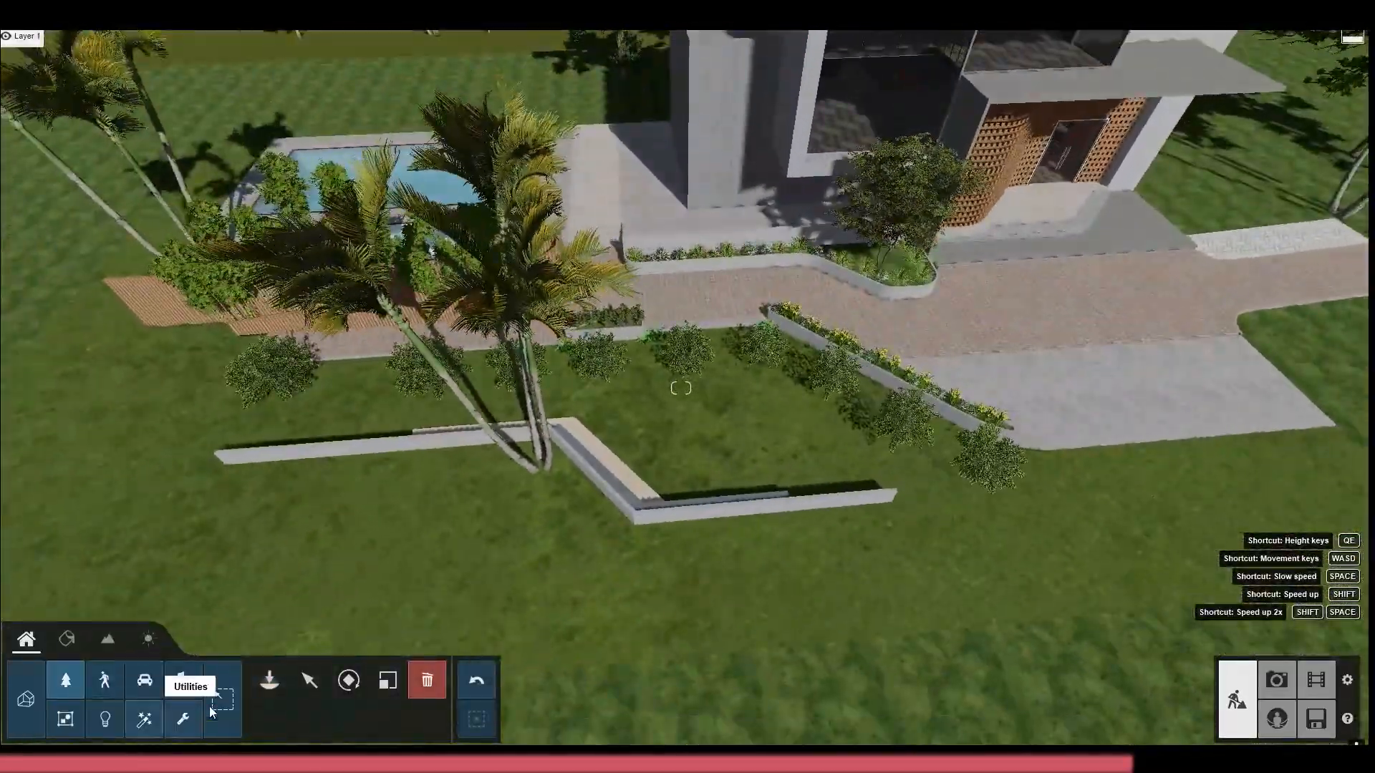
Plant several AmericanElm2 M2 RT trees on the front lawn, outside the low wall
left_click(66, 680)
left_click(32, 184)
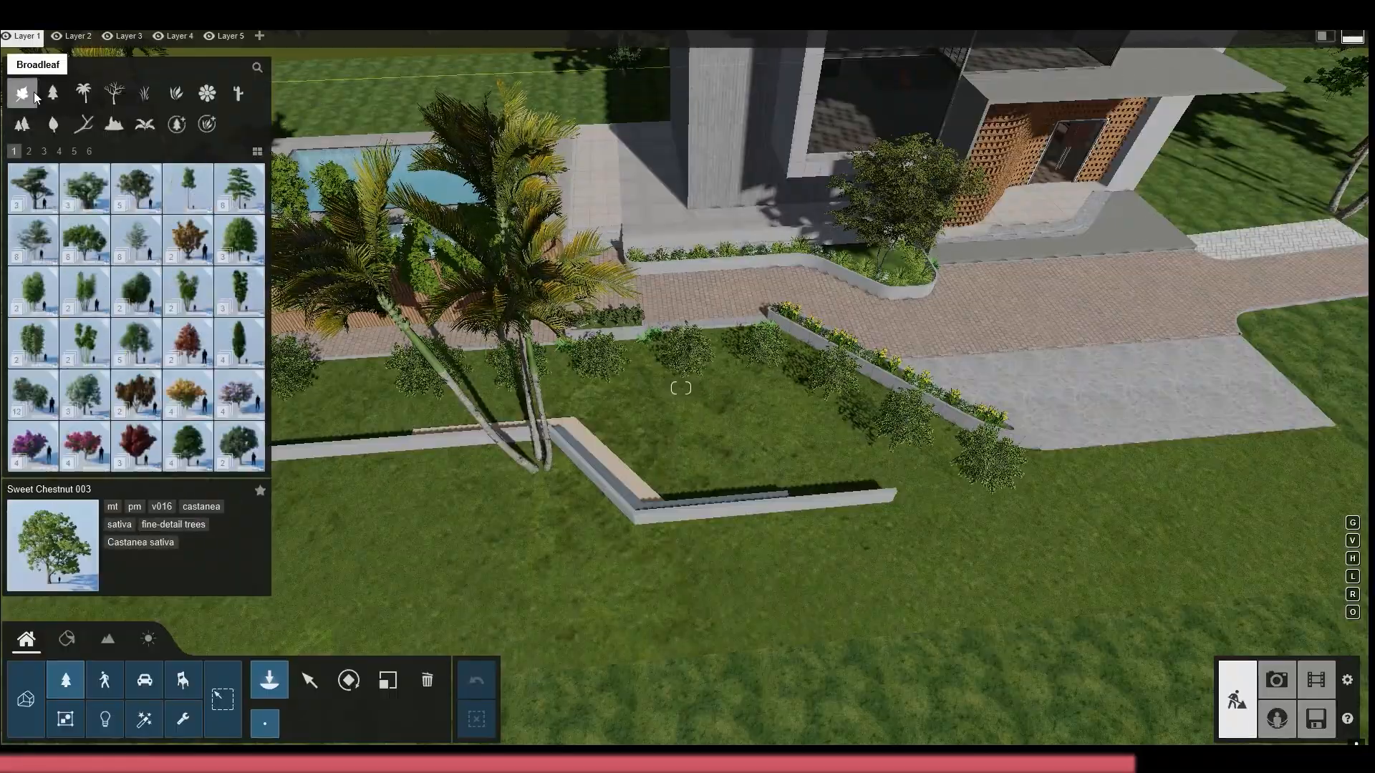
left_click(85, 240)
left_click(225, 189)
key("s")
key("l")
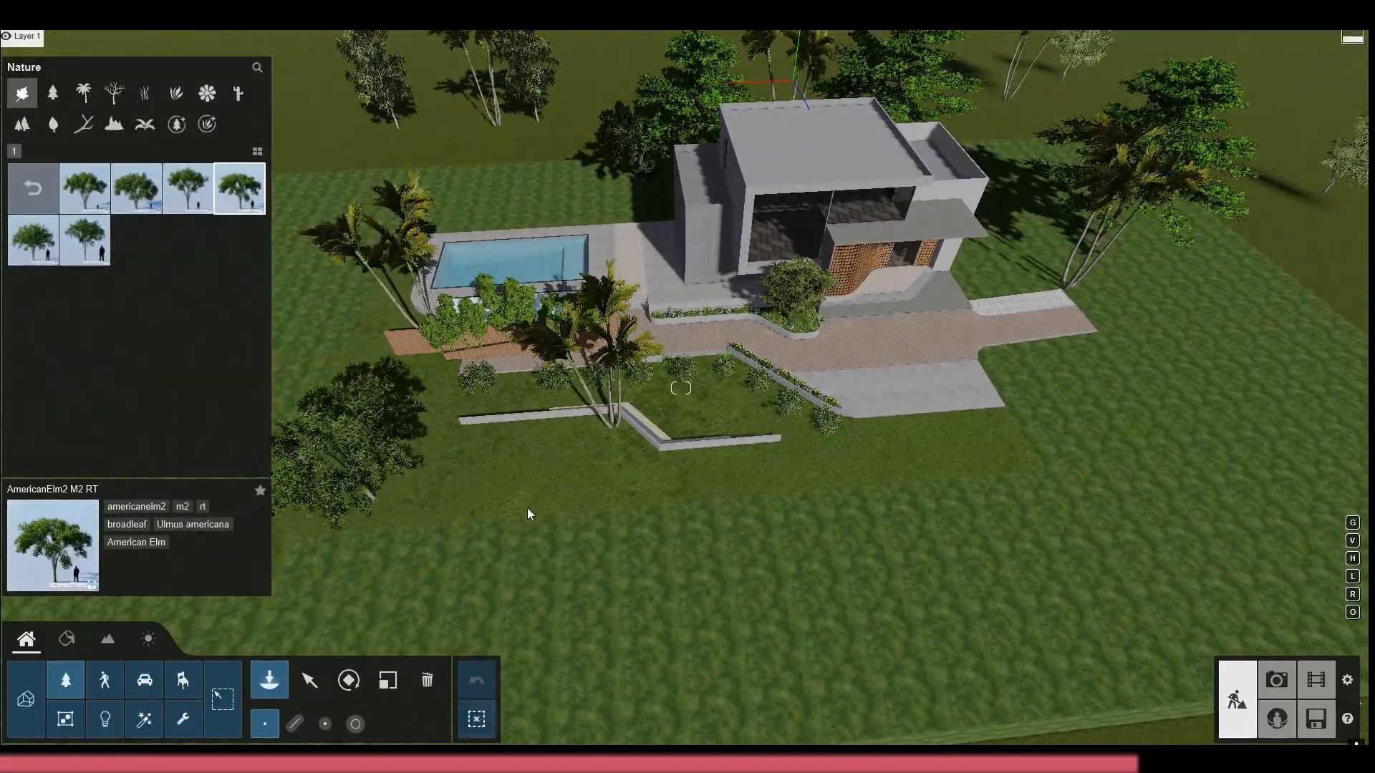
right_click_drag(474, 503, 530, 461)
left_click(650, 454)
right_click_drag(651, 453, 714, 372)
left_click(844, 553)
right_click_drag(845, 553, 908, 397)
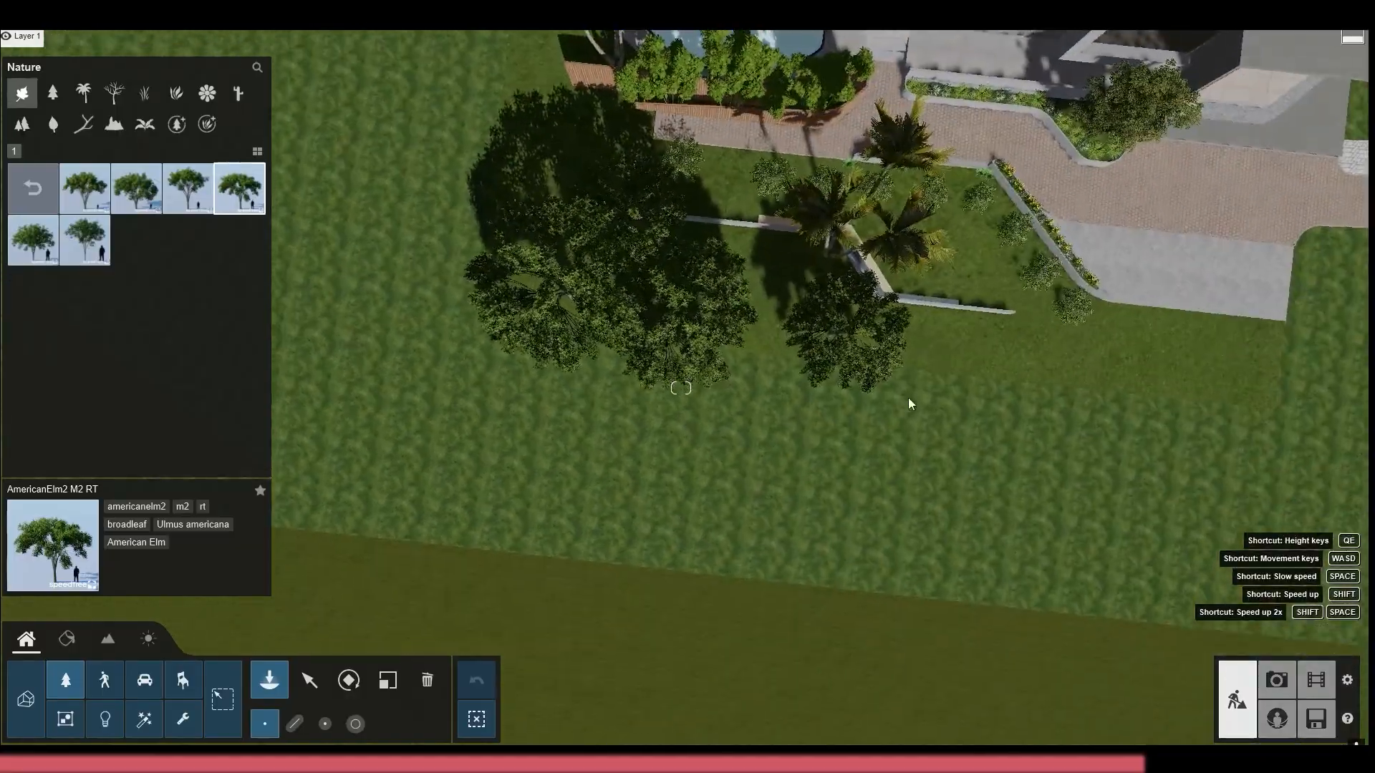
Add another scaled AmericanElm2 M2 RT tree on the lawn near the corner of the grey paved driveway
key("l")
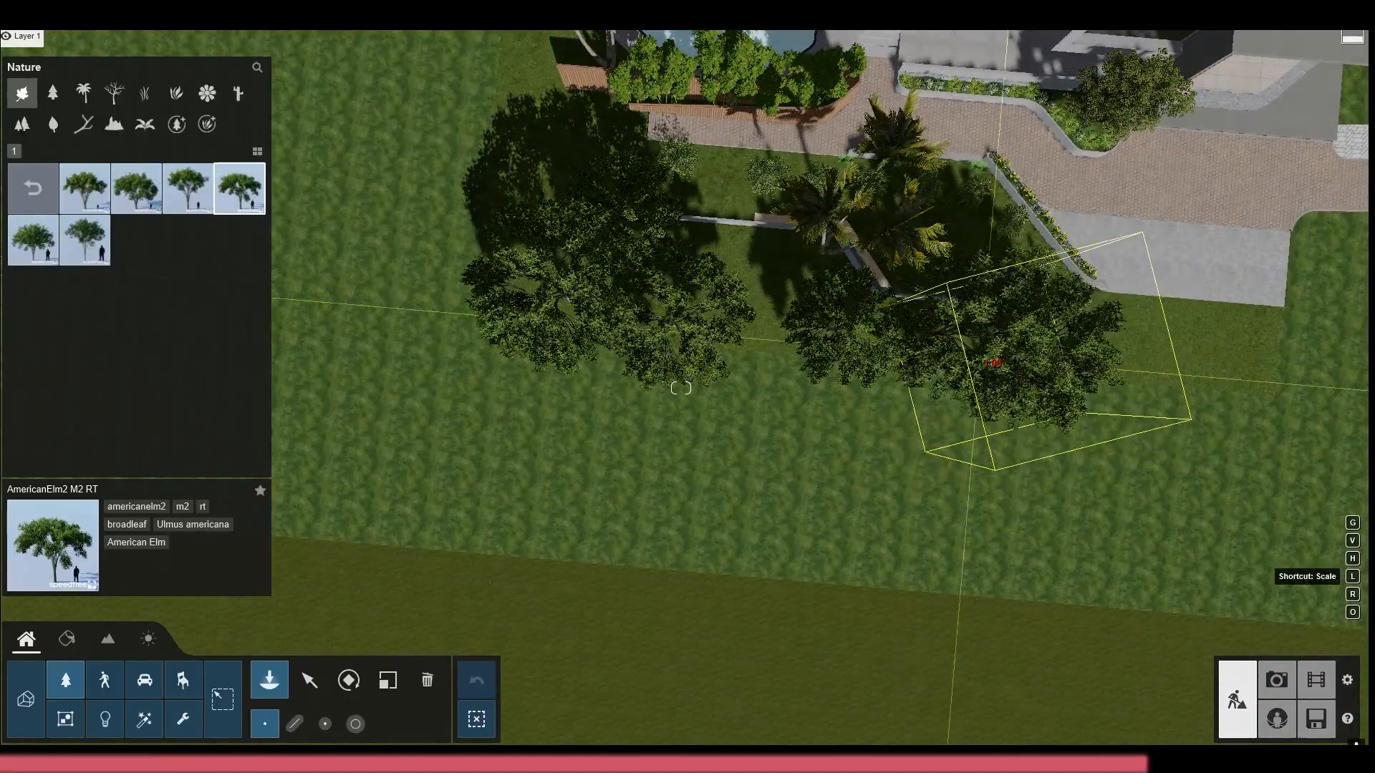
left_click(992, 363)
right_click_drag(992, 363, 677, 380)
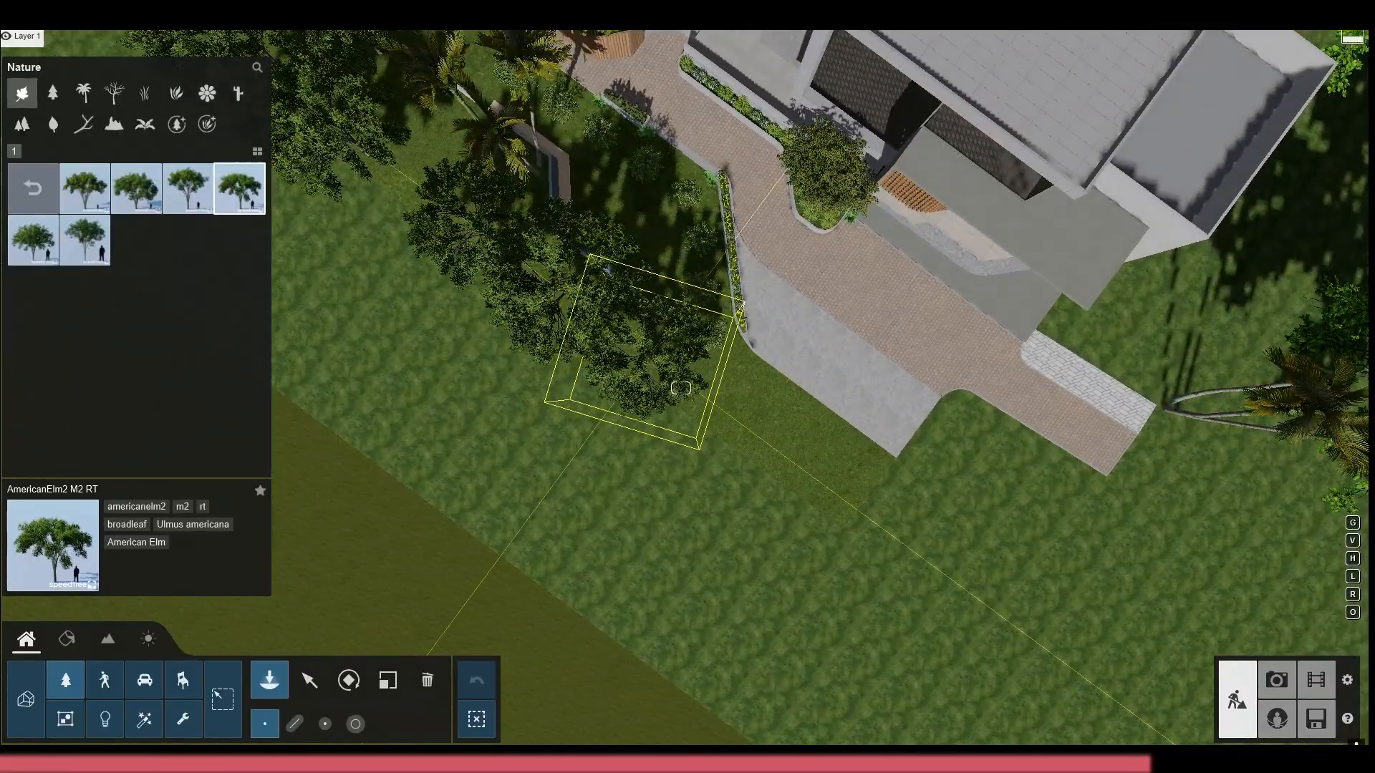
key("l")
Check the new trees in the previews of photos 12, 13 and 11, and return to photo 12
left_click(1275, 677)
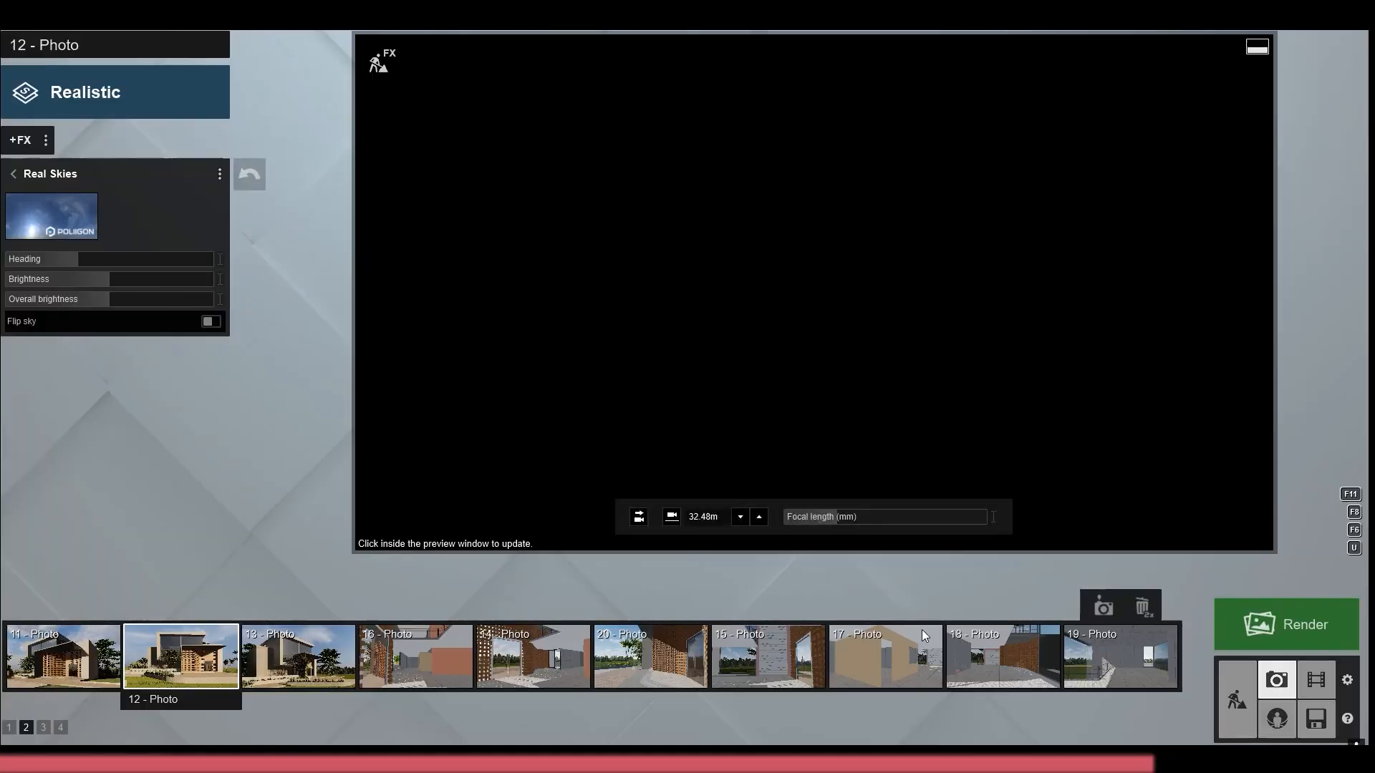
left_click(724, 354)
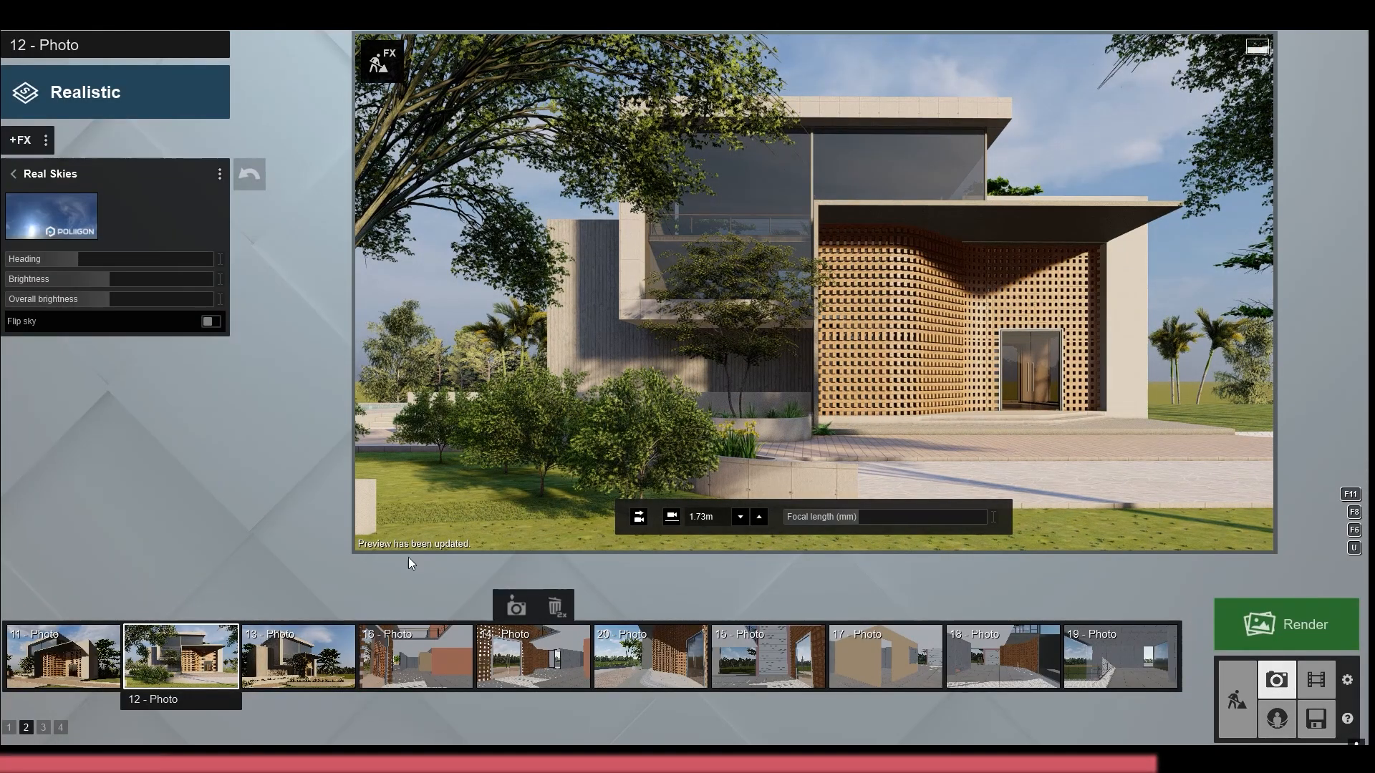
left_click(299, 655)
left_click(617, 330)
left_click(179, 655)
left_click(71, 656)
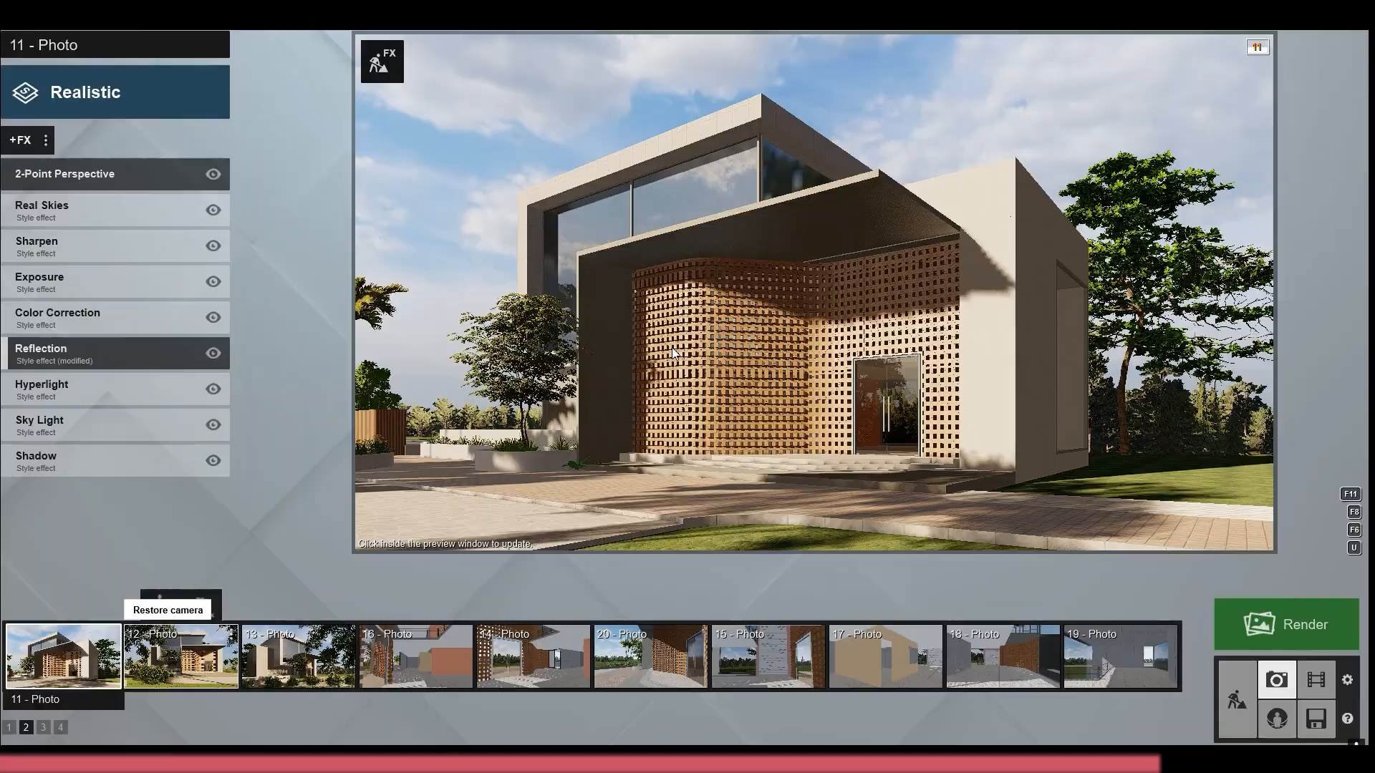
left_click(676, 351)
left_click(179, 655)
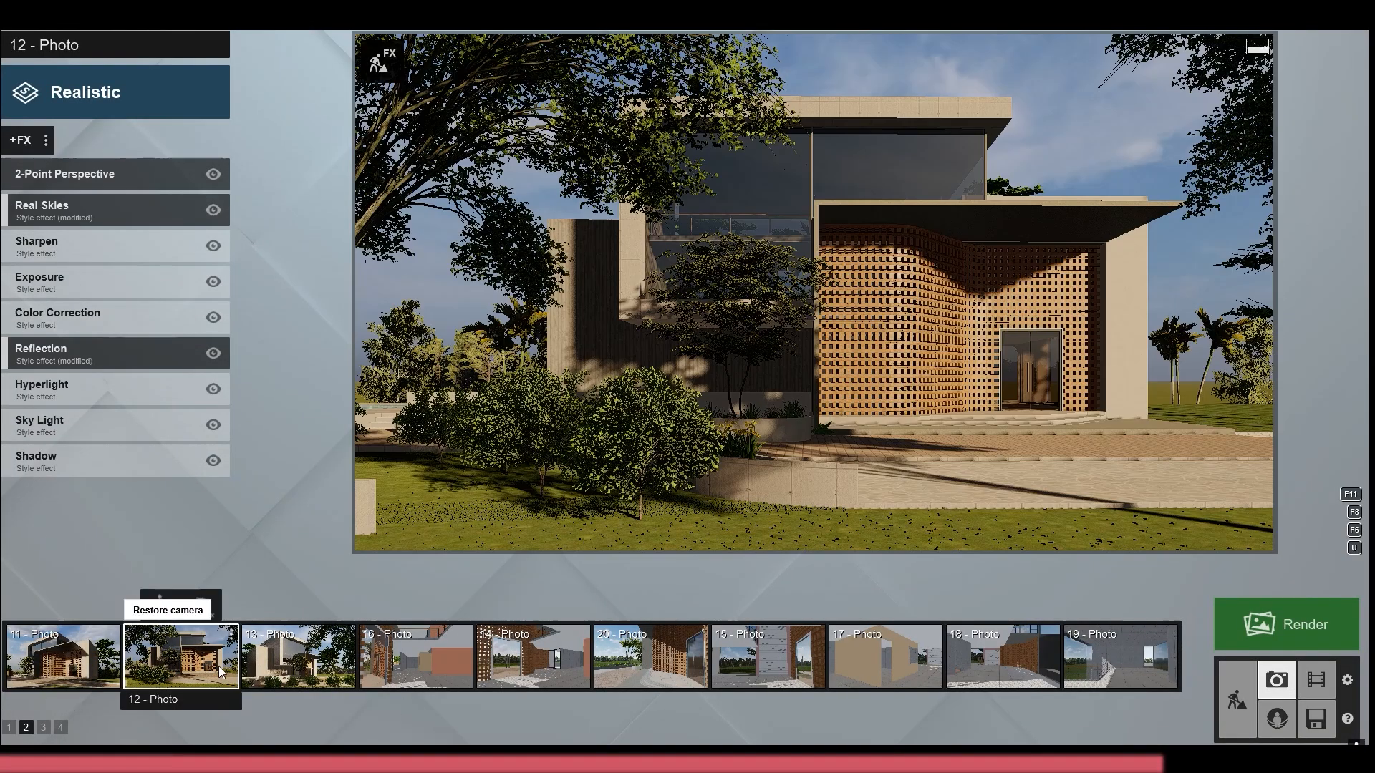
Move the American Elm near the driveway farther out across the lawn, and check photo 12 again
left_click(1236, 700)
right_click_drag(680, 386, 680, 487)
left_click(309, 680)
left_click(325, 727)
left_click_drag(993, 503, 1203, 535)
left_click(1276, 680)
left_click(179, 655)
Move an American Elm from beside the driveway to the ground behind the palms beside the house, and refresh photo 12
left_click(1237, 696)
right_click_drag(680, 387, 680, 494)
left_click_drag(905, 390, 809, 106)
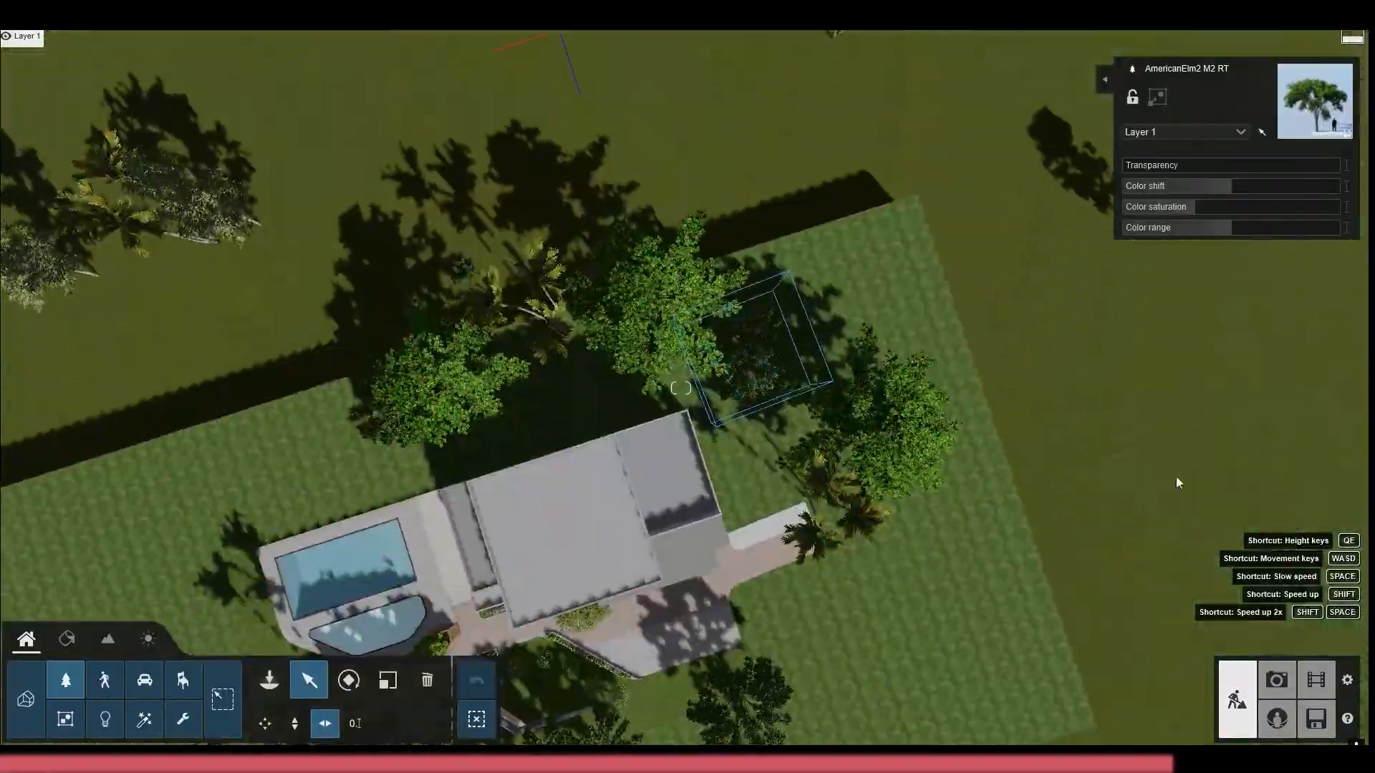
left_click(1277, 680)
left_click(179, 655)
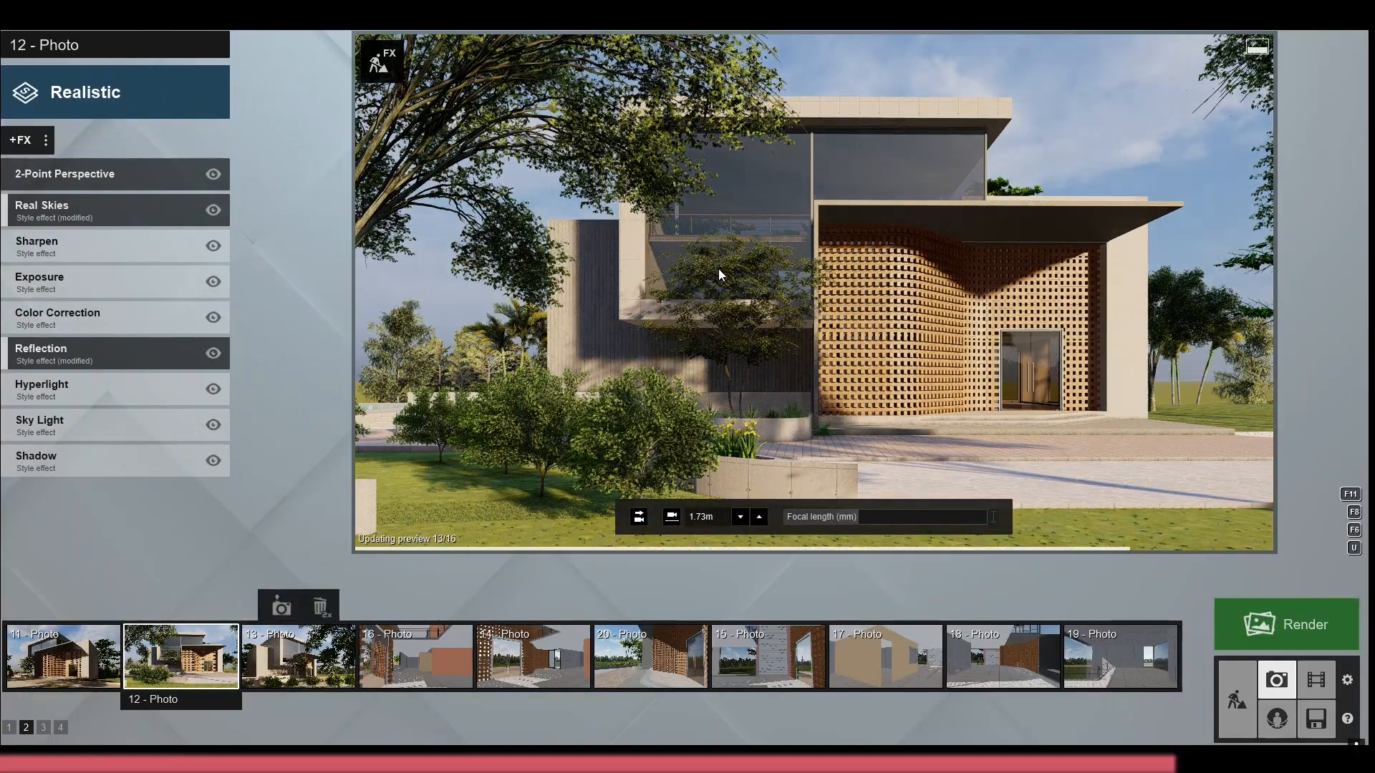
Return to the scene and examine the birch, Almond Tree, BigLeaf Maple and Spicewood variants as lawn trees
left_click(1229, 693)
left_click(1149, 364)
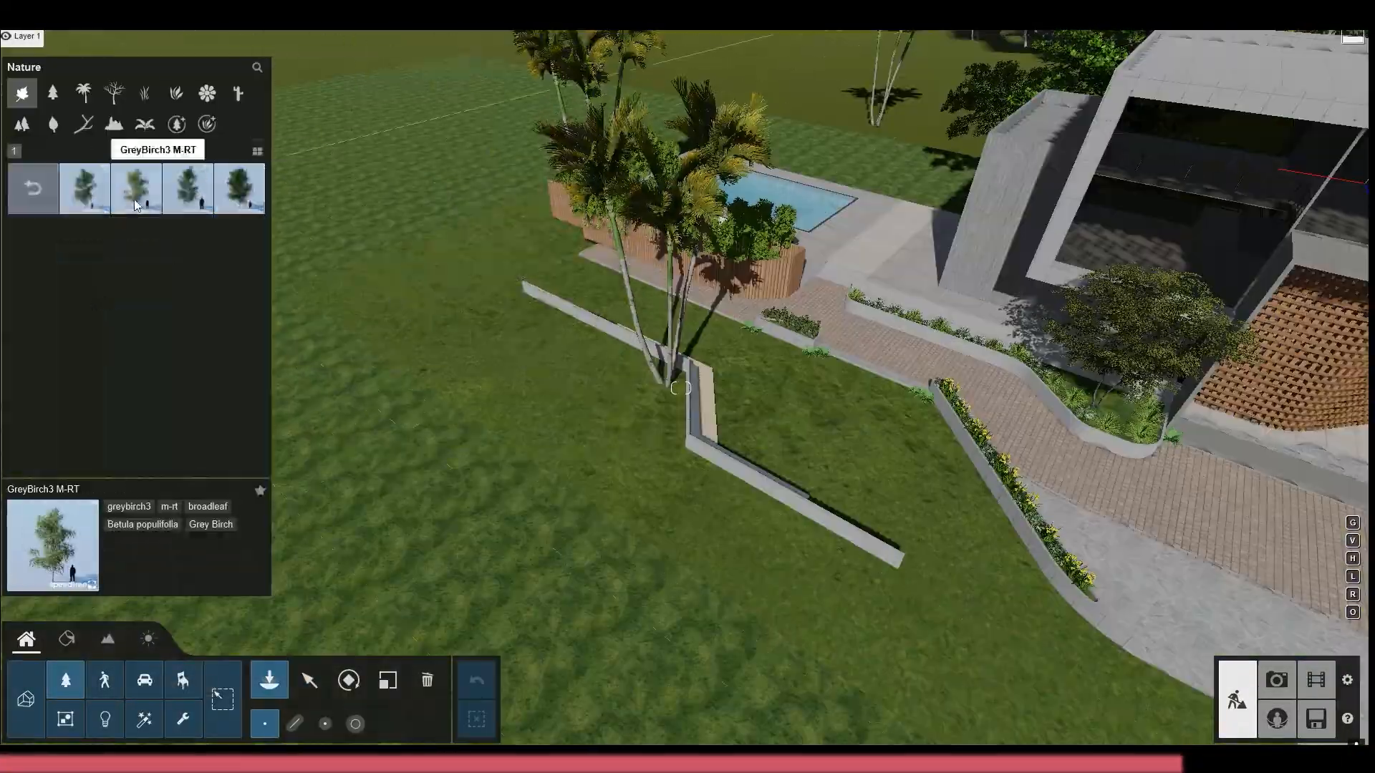
left_click(136, 206)
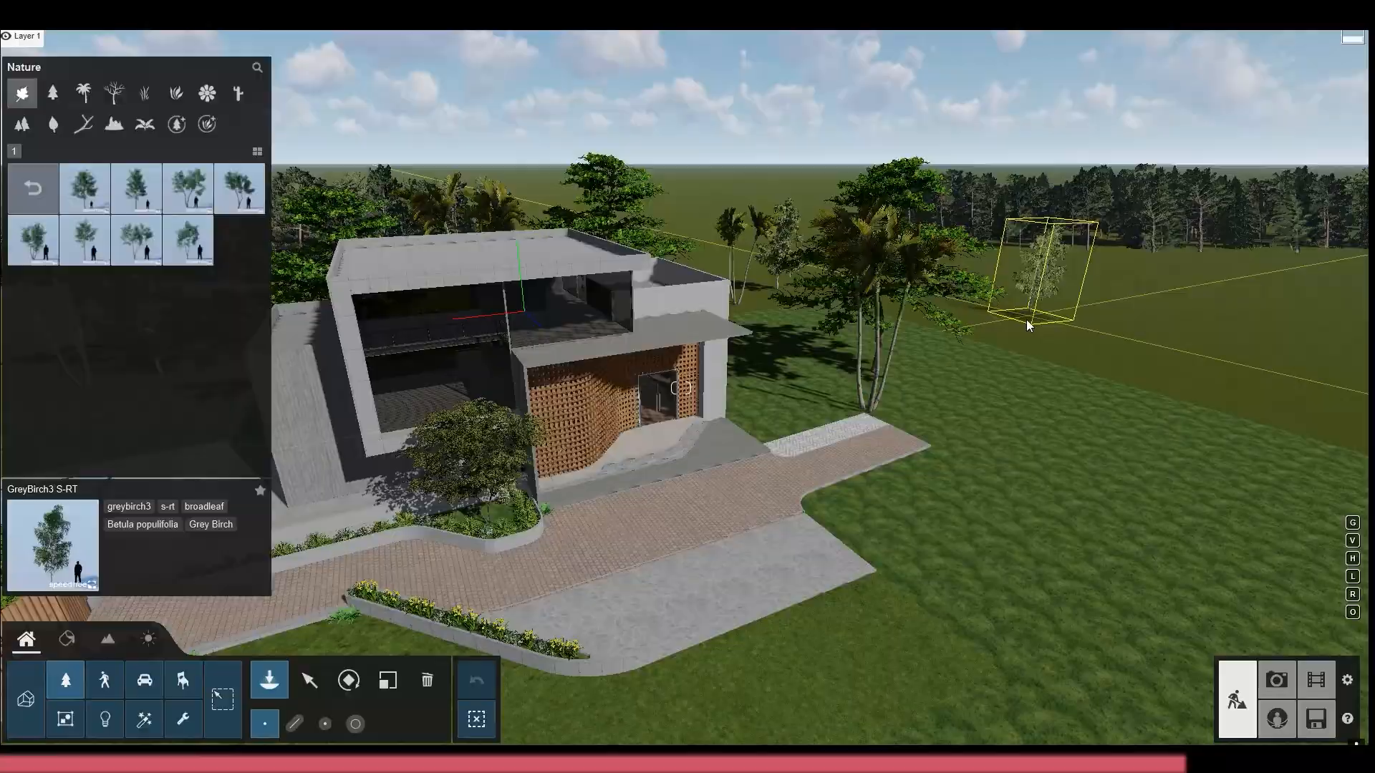
left_click(1028, 326)
left_click(33, 188)
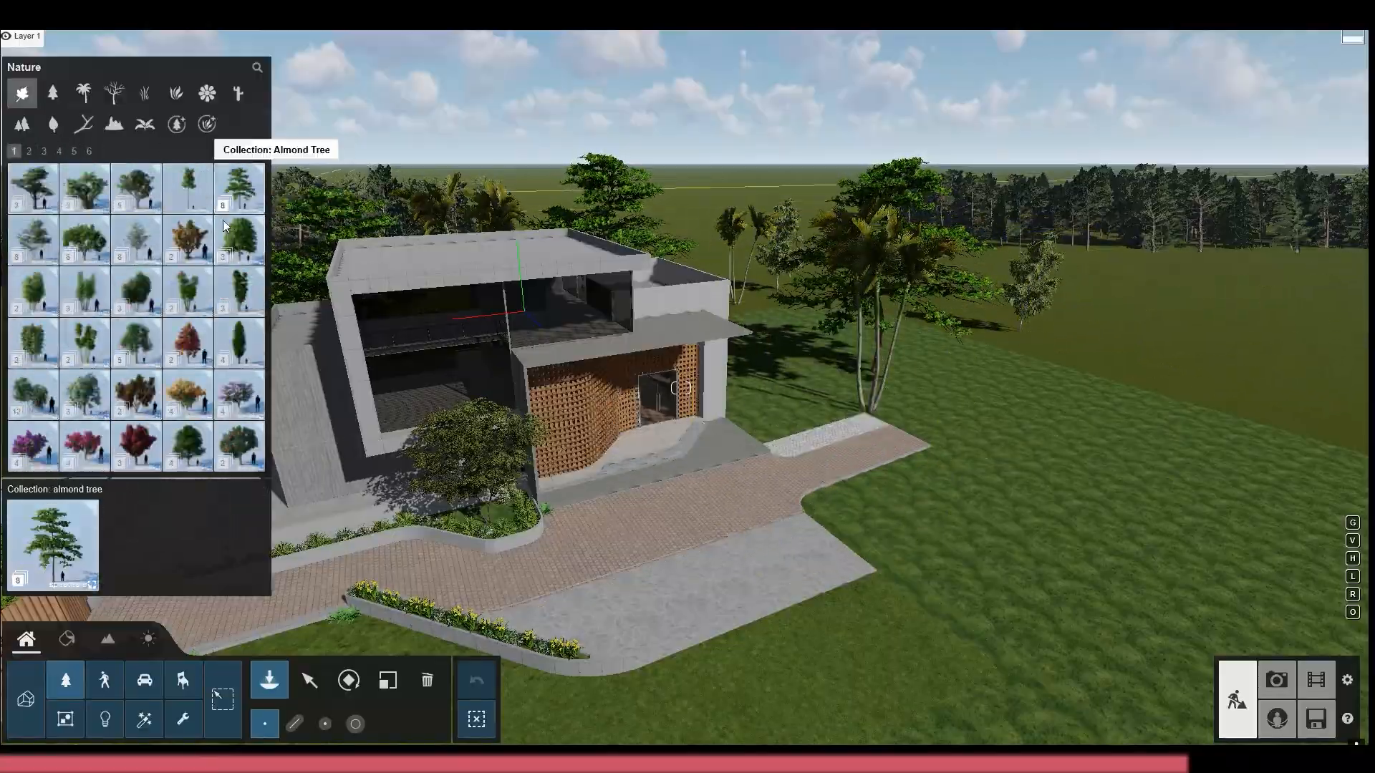
left_click(224, 226)
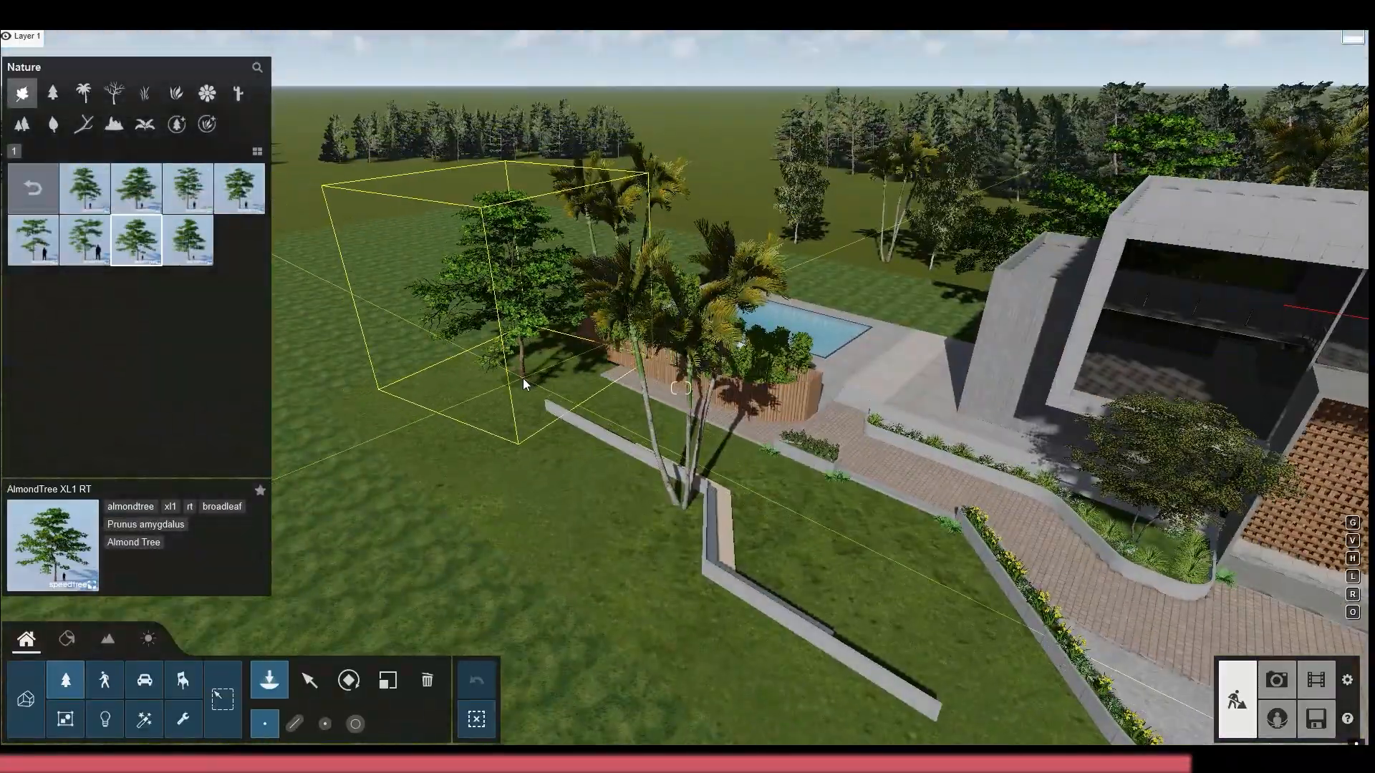
left_click(33, 188)
left_click(86, 187)
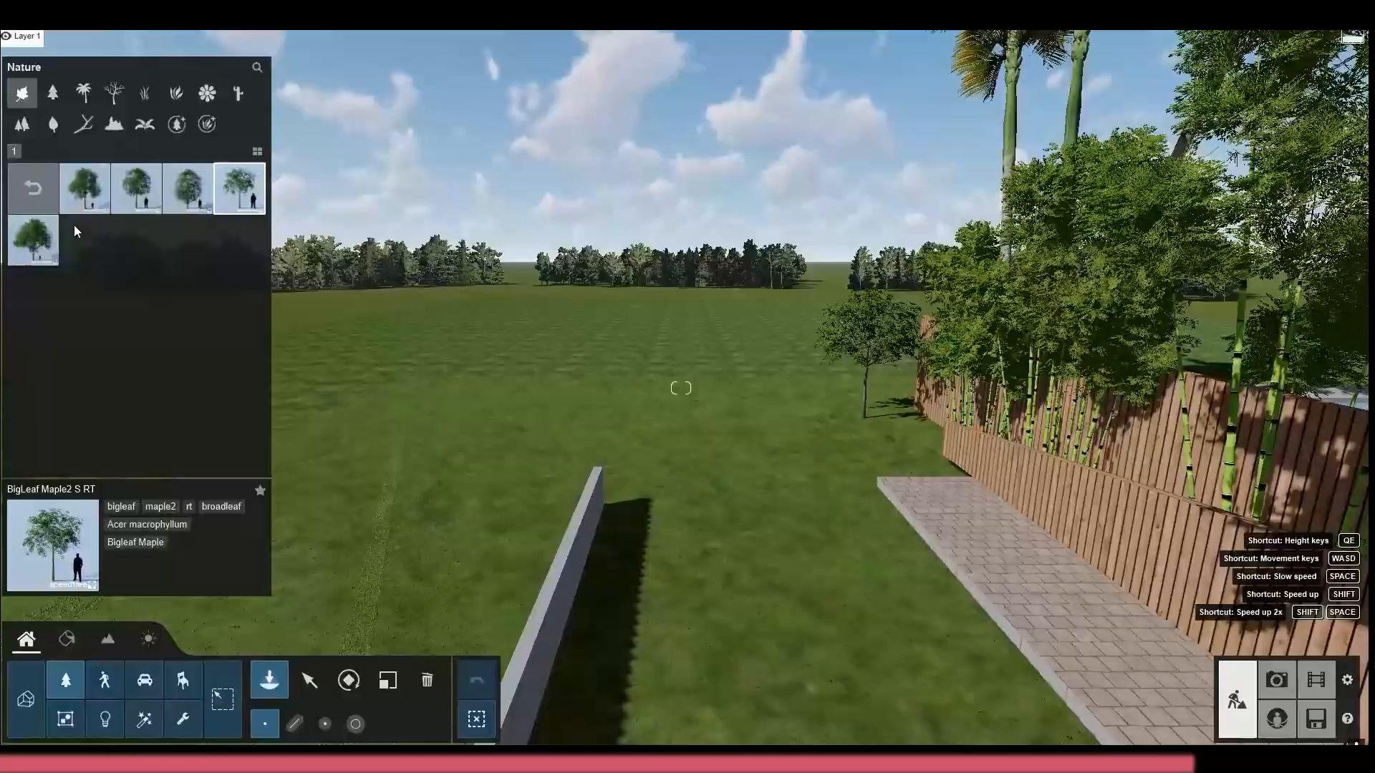
left_click(33, 189)
left_click(70, 188)
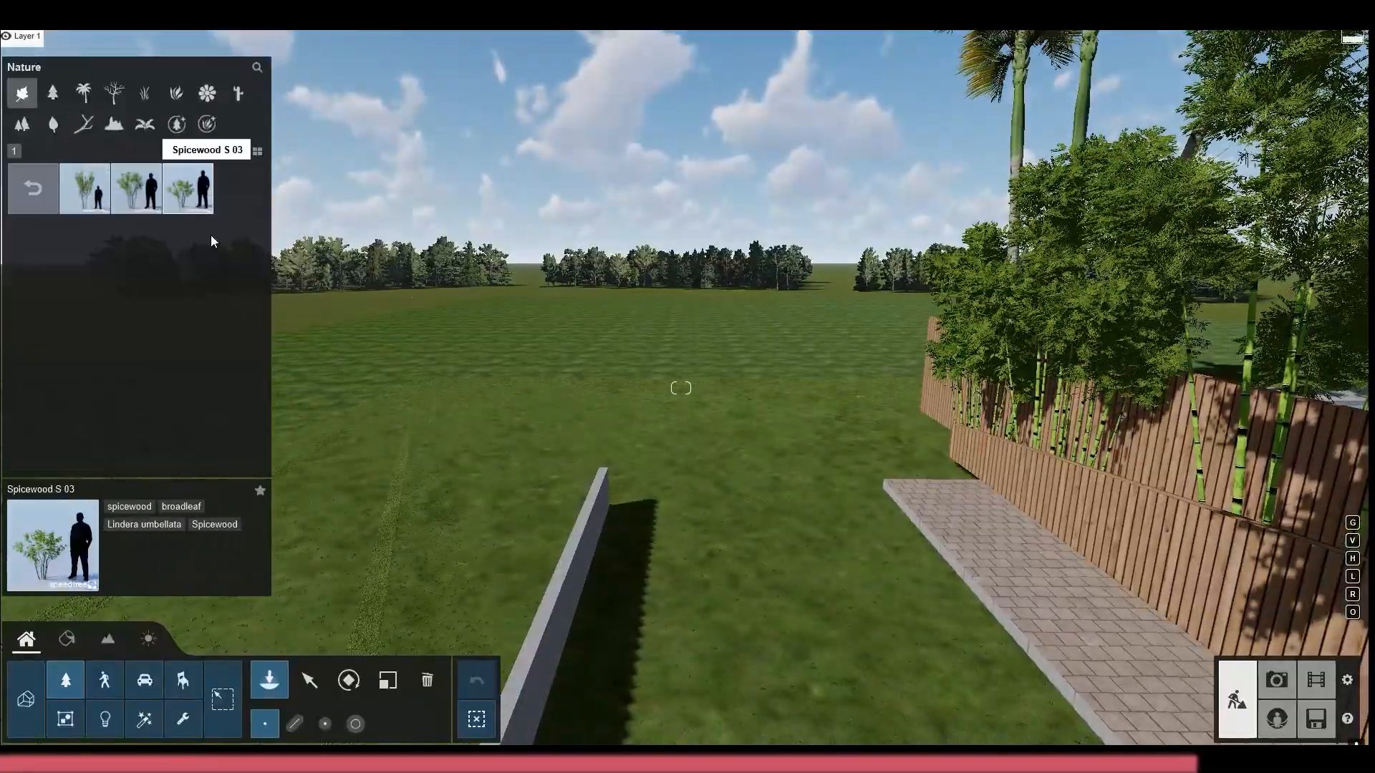
Plant small Japanese Maples (JapaneseMapleV6-3 RT) along the lawn edge of the paved path
left_click(31, 186)
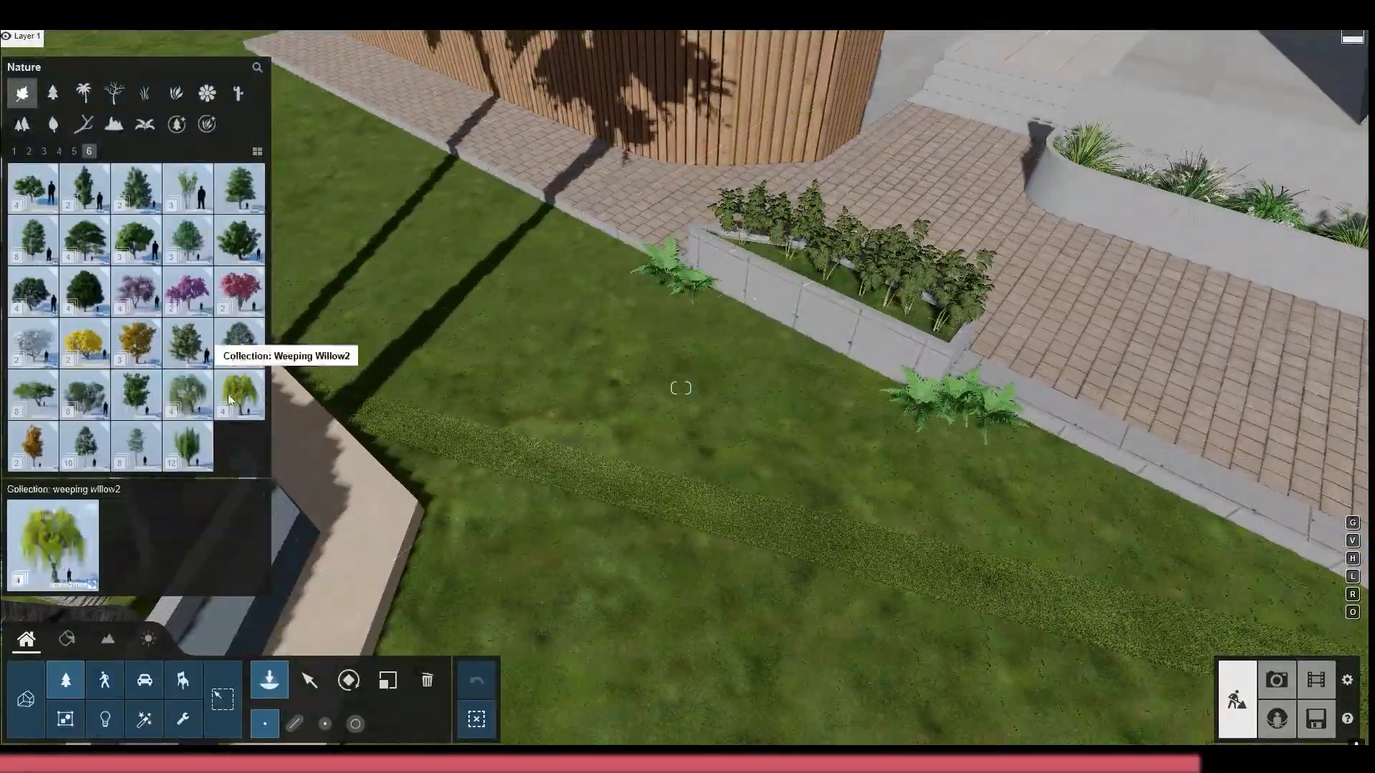
left_click(196, 210)
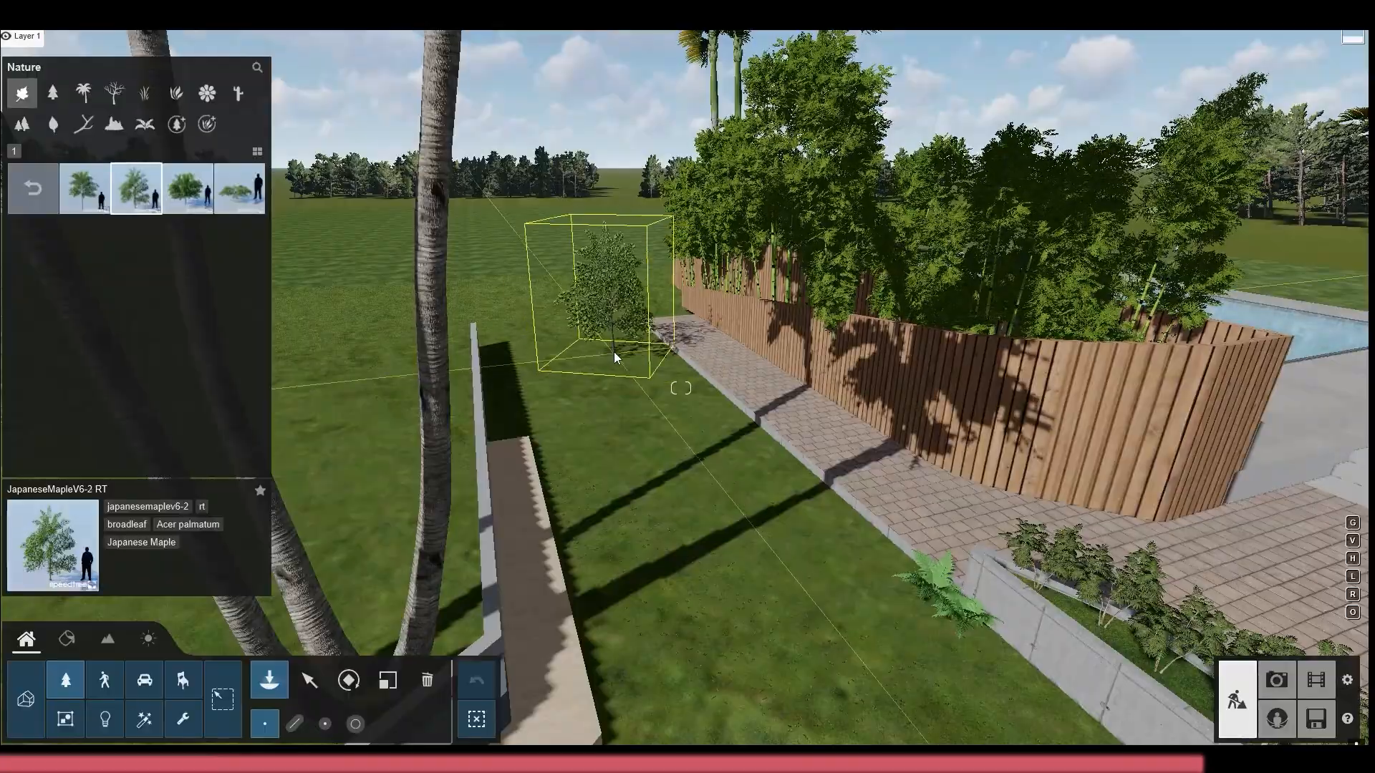
left_click(602, 357)
left_click(673, 433)
left_click(766, 530)
right_click_drag(766, 530, 609, 358)
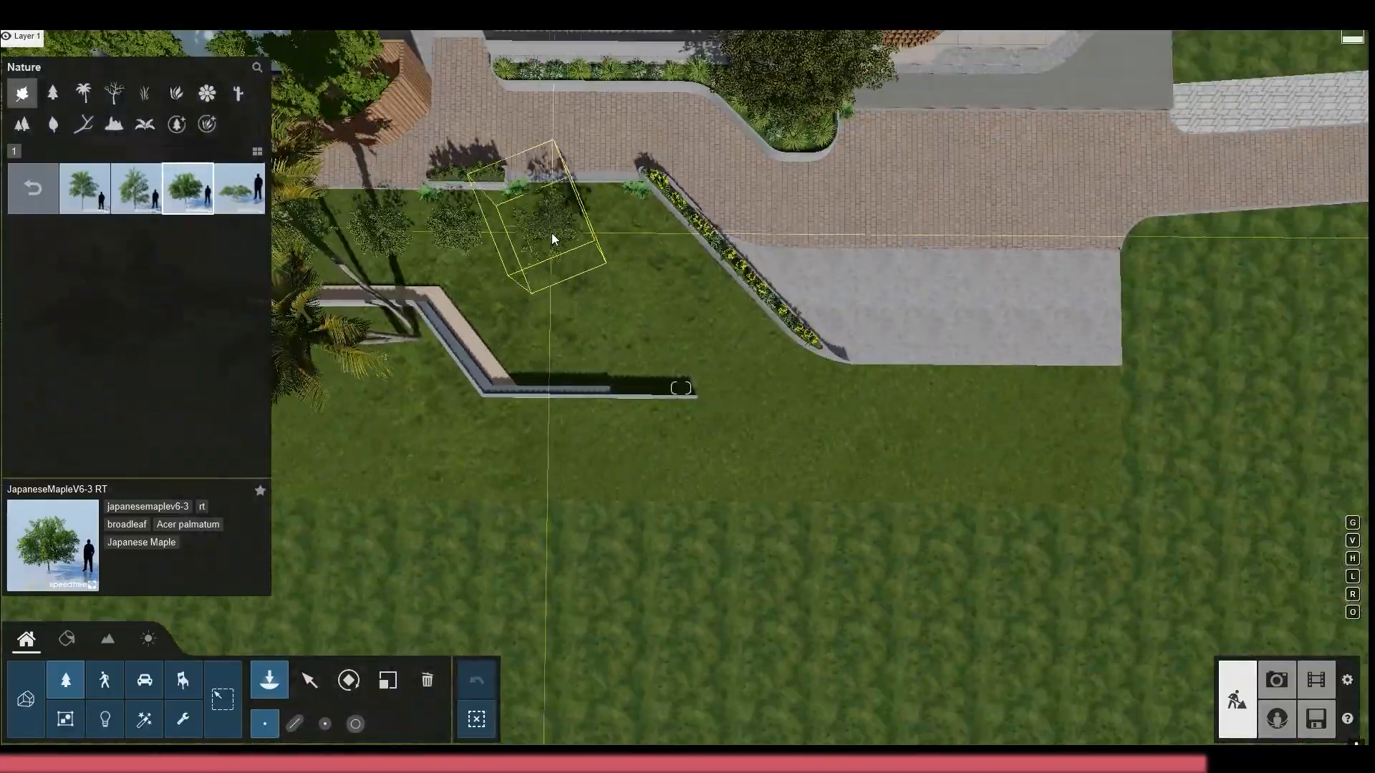
Continue the row of JapaneseMapleV6-3 RT trees beside the diagonal yellow-flower planter toward the driveway
left_click(551, 247)
left_click(622, 237)
left_click(682, 281)
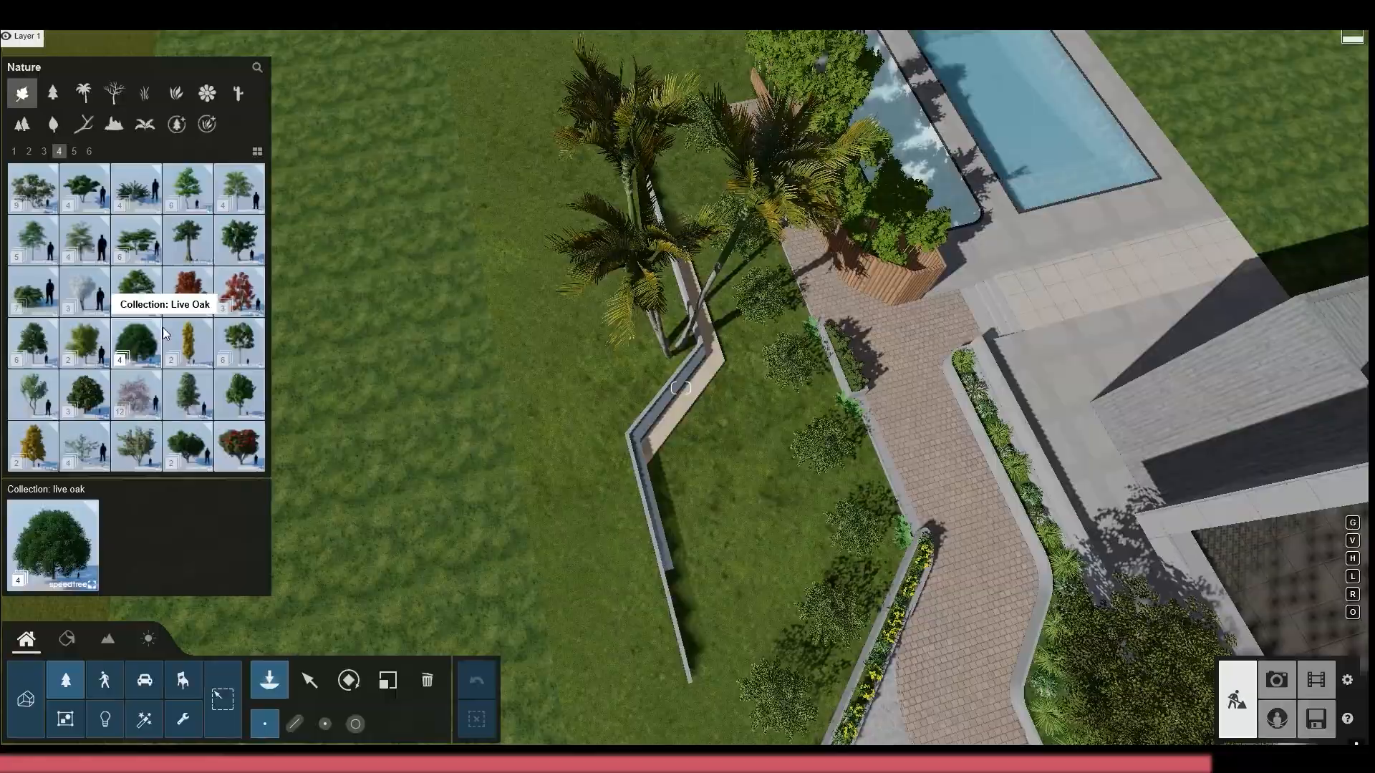
Examine the Sweetgum and Cherrybark Oak variants as larger trees for the front lawn
left_click(74, 151)
left_click(89, 151)
left_click(96, 188)
left_click(92, 185)
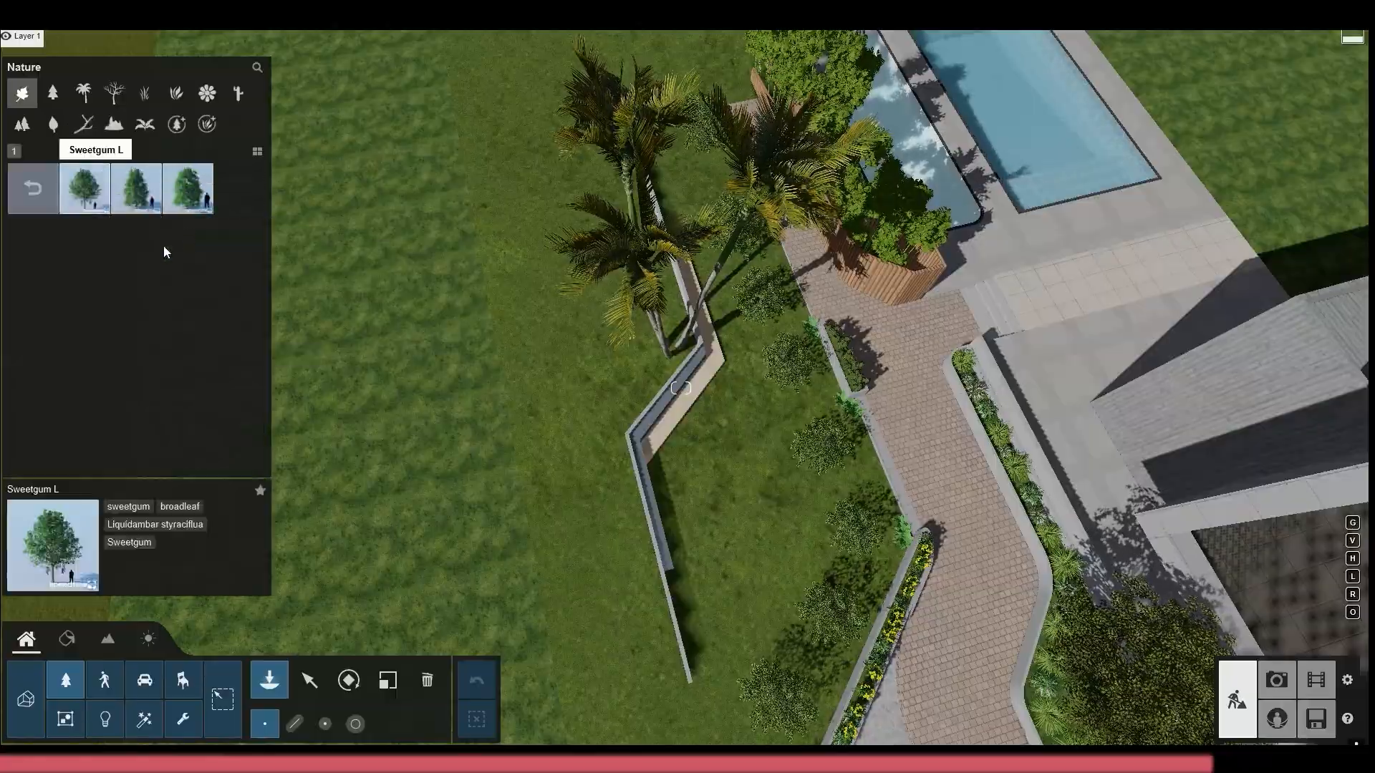
left_click(723, 465)
right_click_drag(724, 466, 701, 301)
key("w")
left_click(32, 188)
left_click(28, 151)
left_click(237, 195)
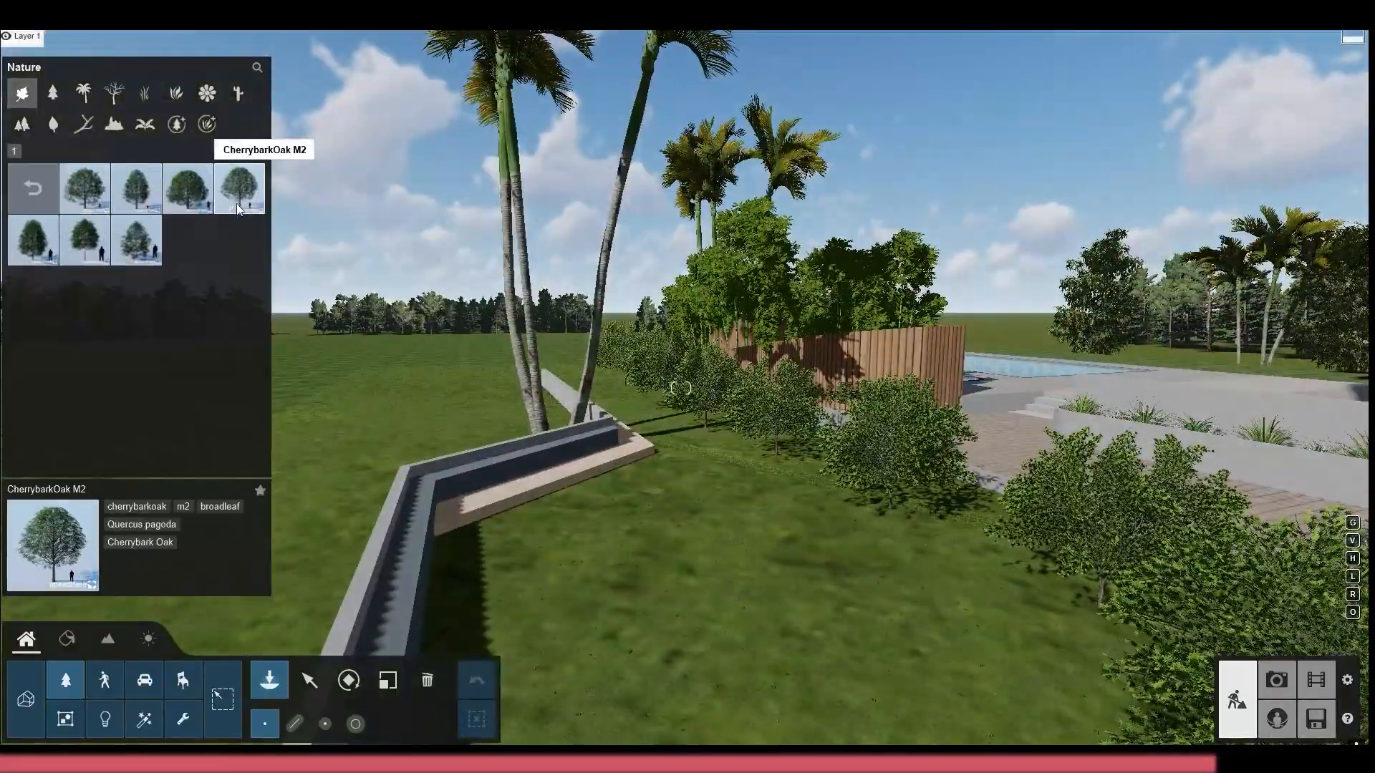
Examine the fine-detail trees, including the Sugar Maple and Sweet Chestnut variants
left_click(32, 187)
left_click(115, 90)
left_click(207, 93)
left_click(177, 125)
left_click(240, 247)
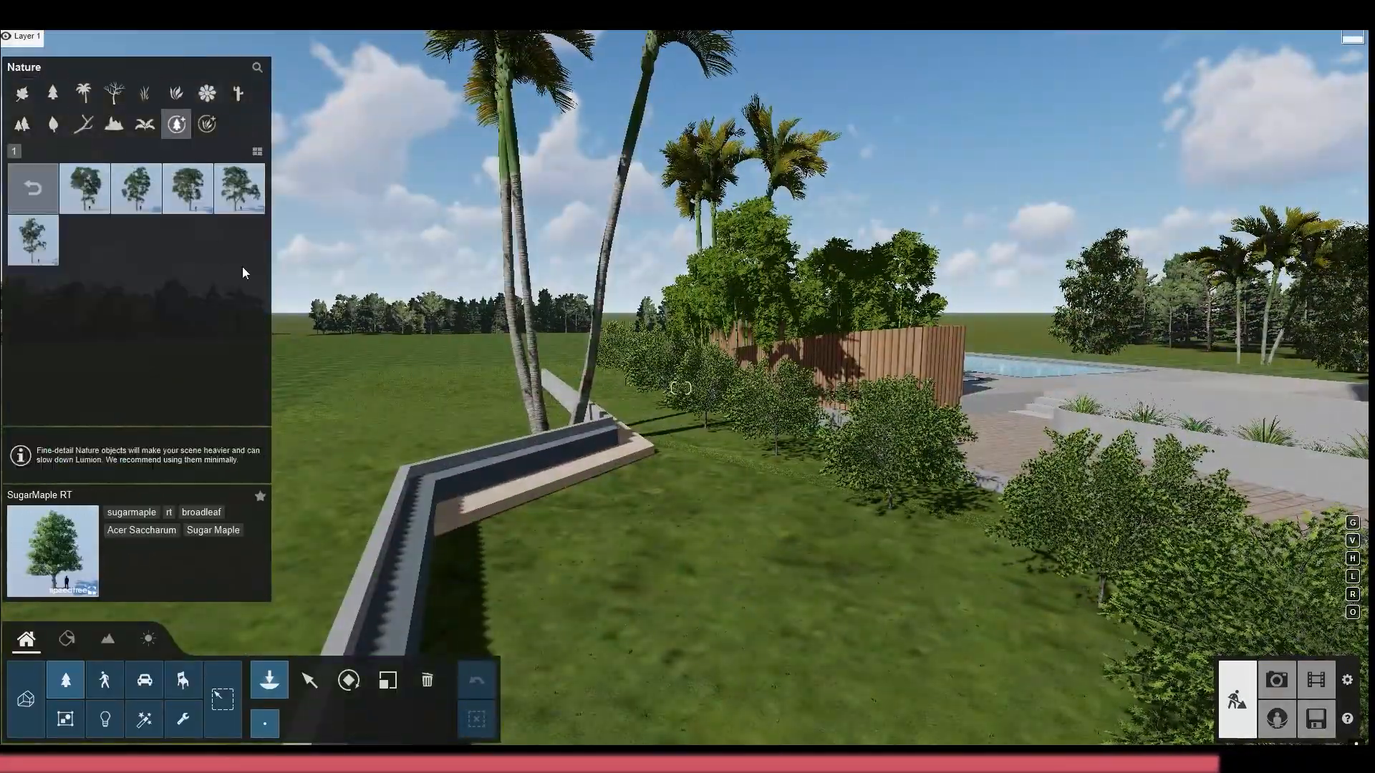
left_click(33, 187)
left_click(239, 196)
left_click(240, 190)
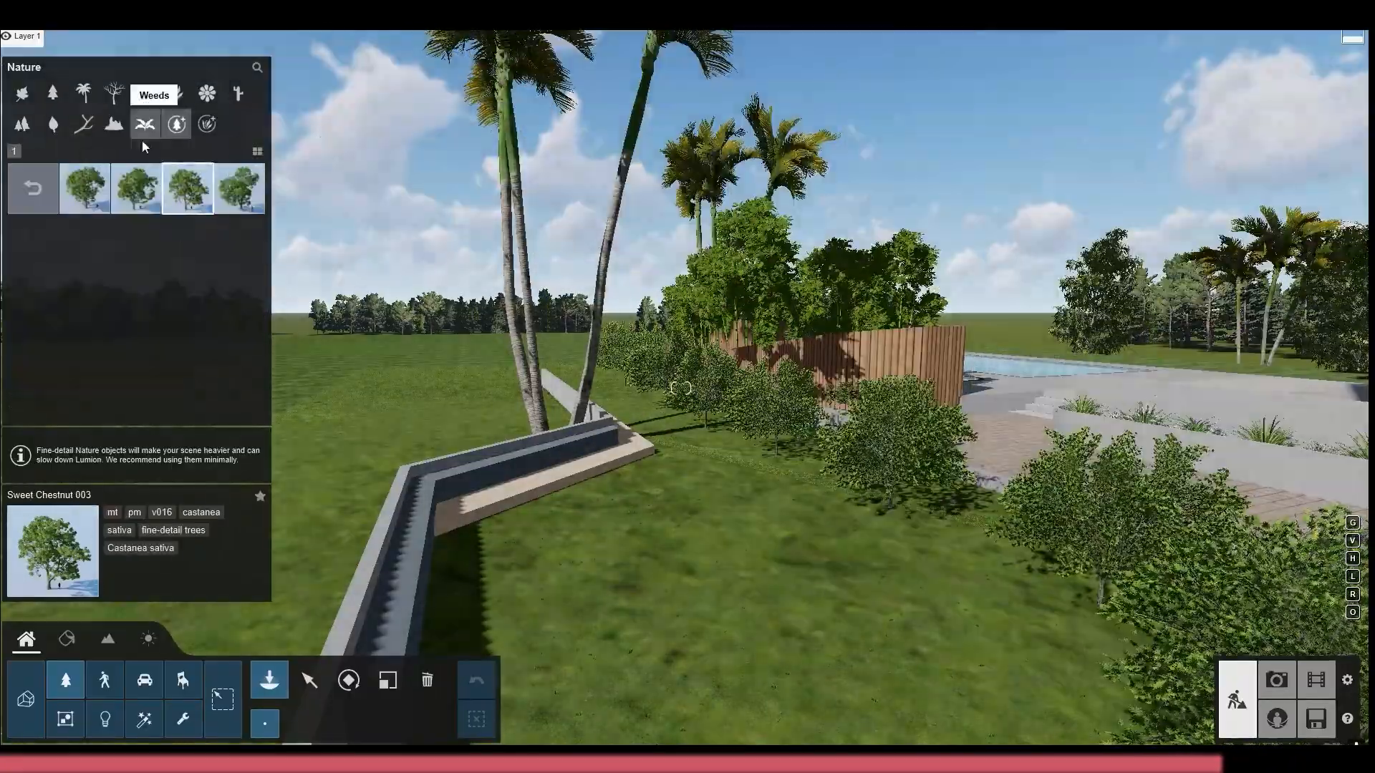
Plant AmericanElm2 M2 RT trees across the front lawn, outside the low retaining wall and the palms
left_click(427, 680)
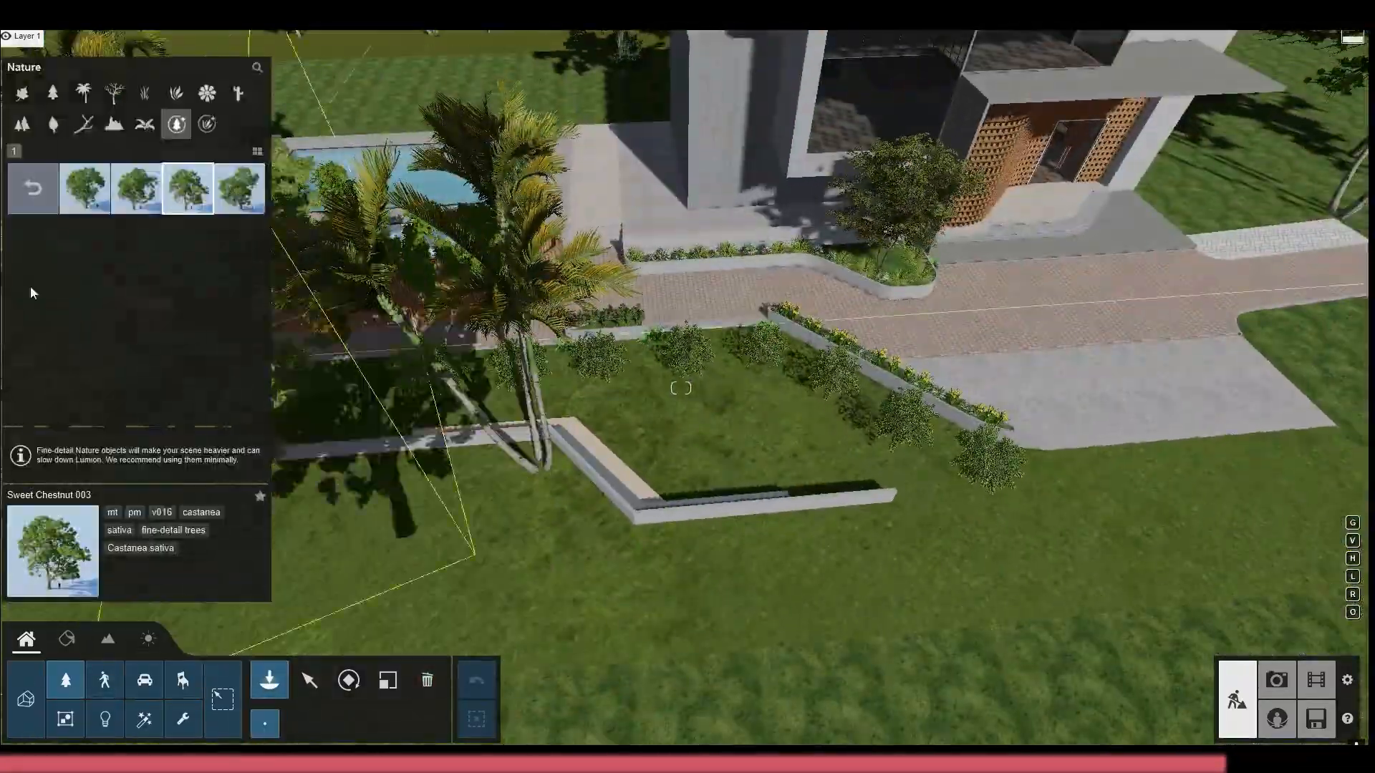
left_click(33, 187)
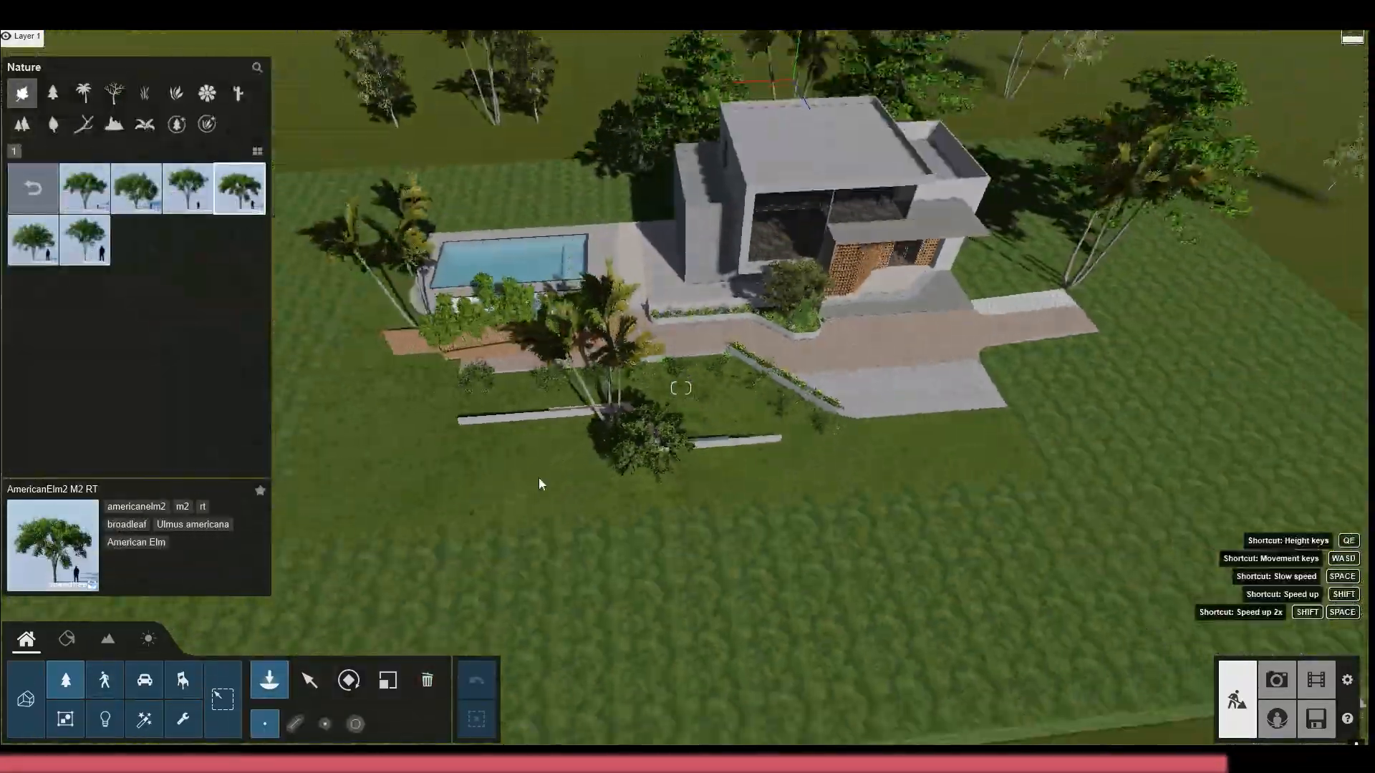
left_click(402, 507)
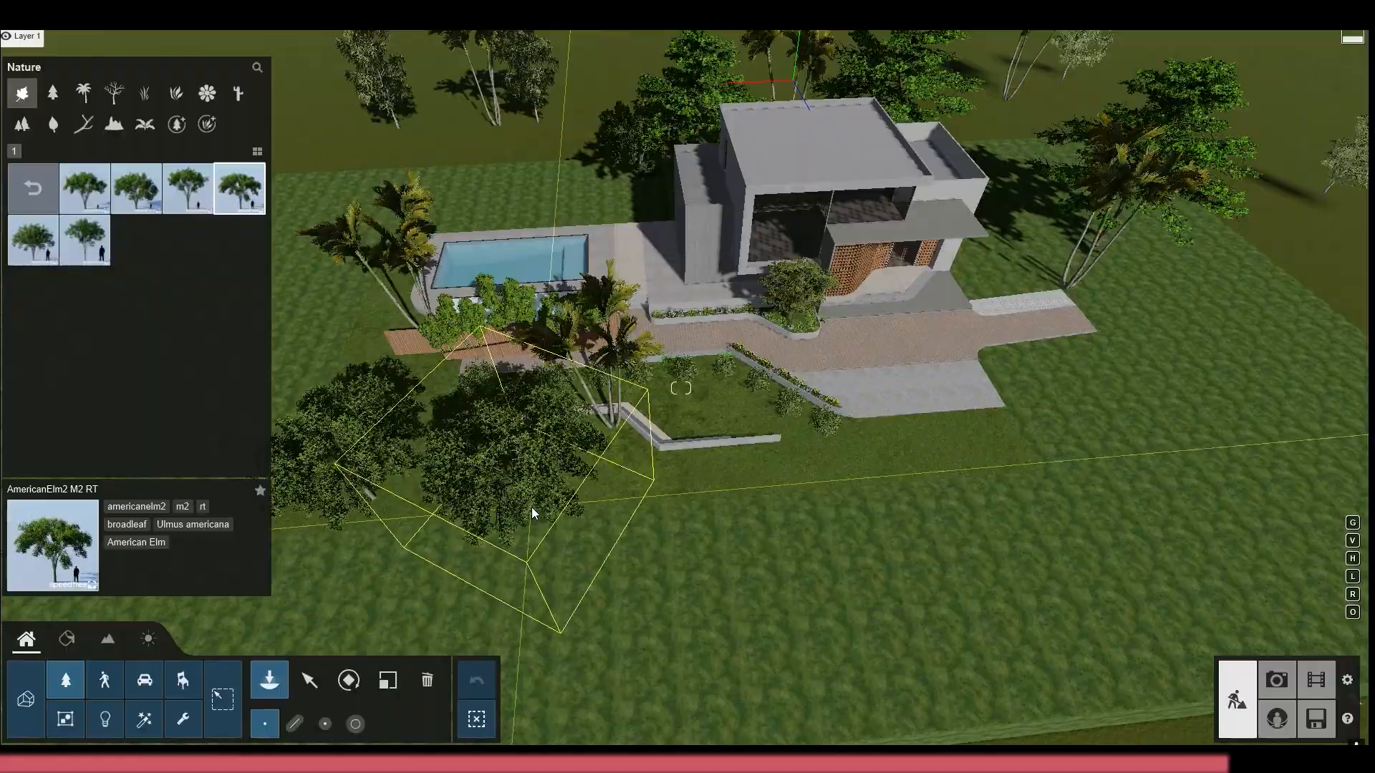
left_click(533, 509)
right_click_drag(533, 508, 714, 372)
left_click(714, 371)
left_click(855, 527)
right_click_drag(856, 527, 916, 339)
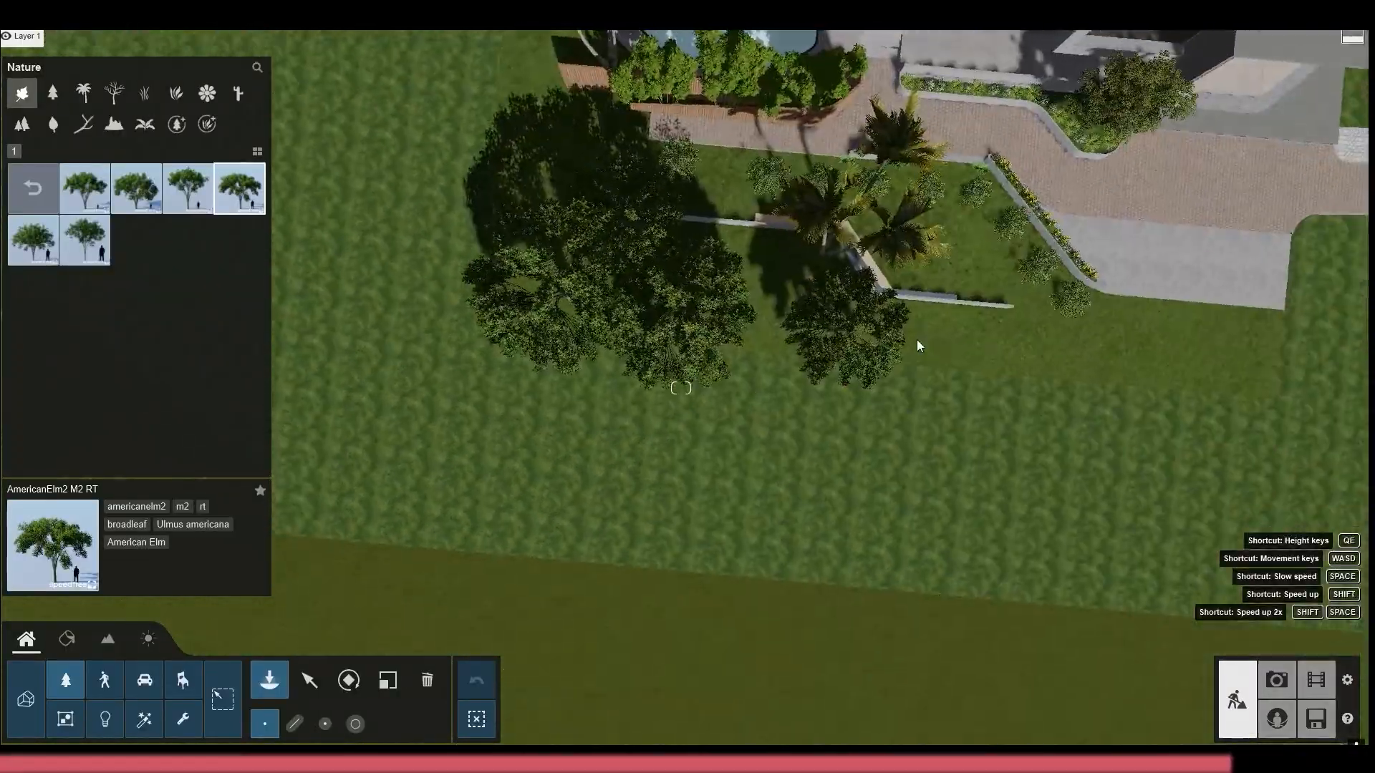
Extend the American Elm group toward the driveway with AmericanElm2 M2 RT trees, varying their scale
key("l")
right_click_drag(991, 363, 655, 362)
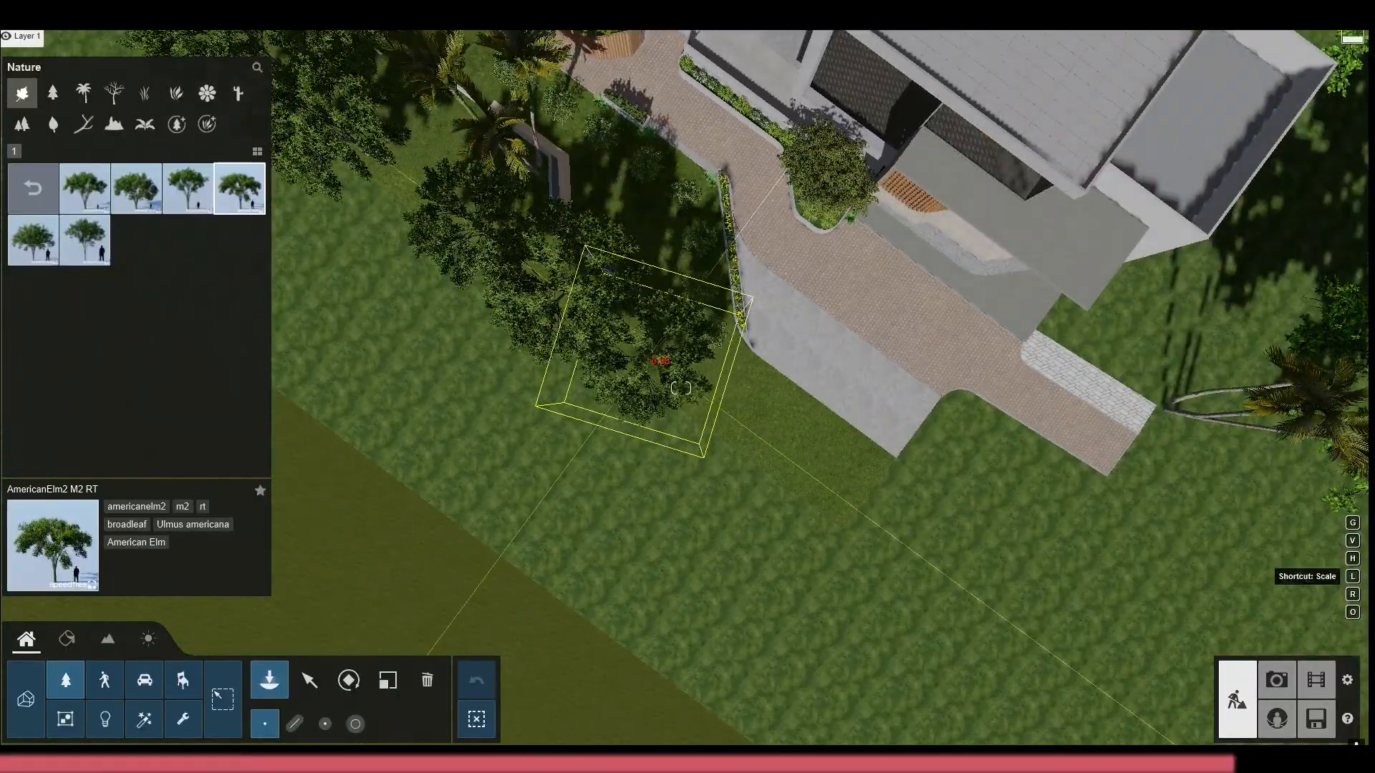
left_click(681, 388)
key("l")
Check the new maples and elms in the previews of photos 12, 13 and 11, and return to photo 12
left_click(1277, 680)
left_click(772, 308)
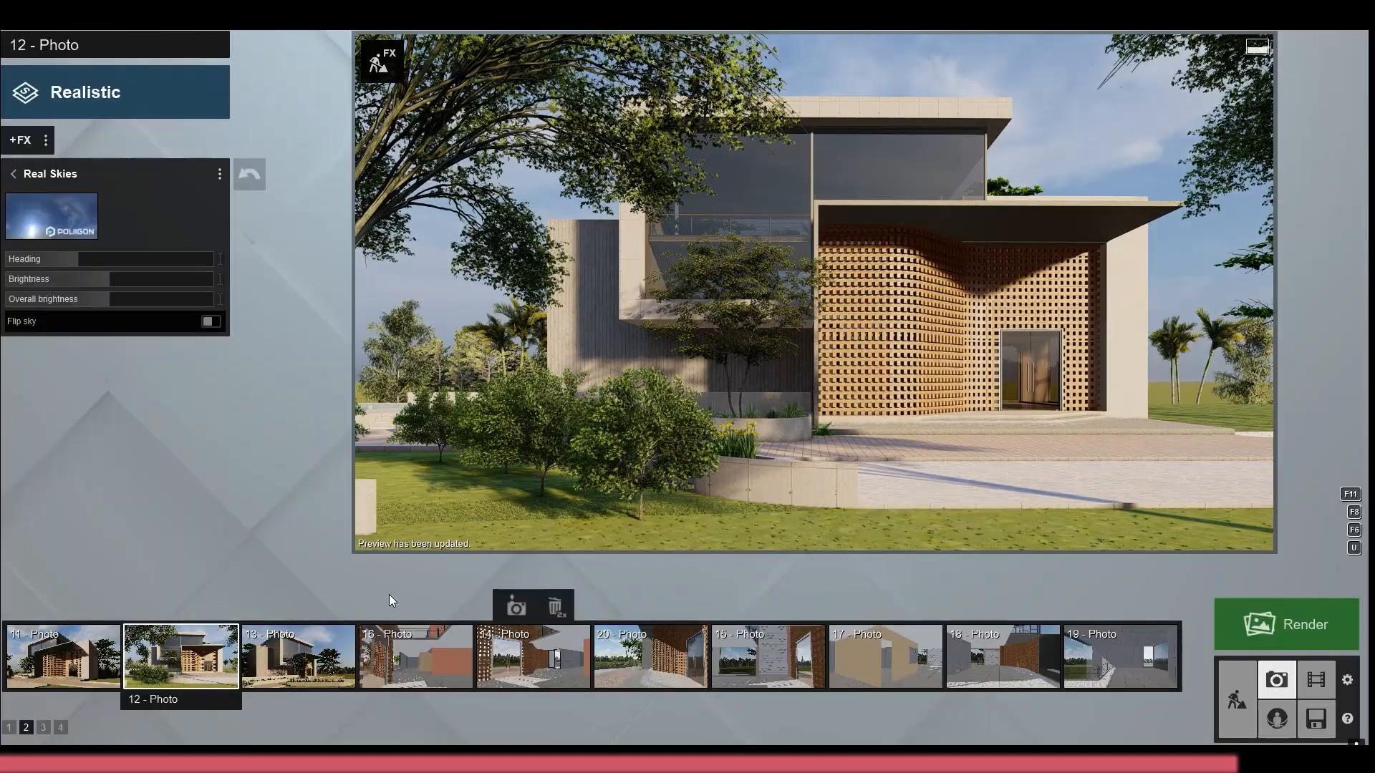
left_click(304, 657)
left_click(616, 324)
left_click(197, 657)
left_click(79, 656)
left_click(616, 344)
left_click(218, 666)
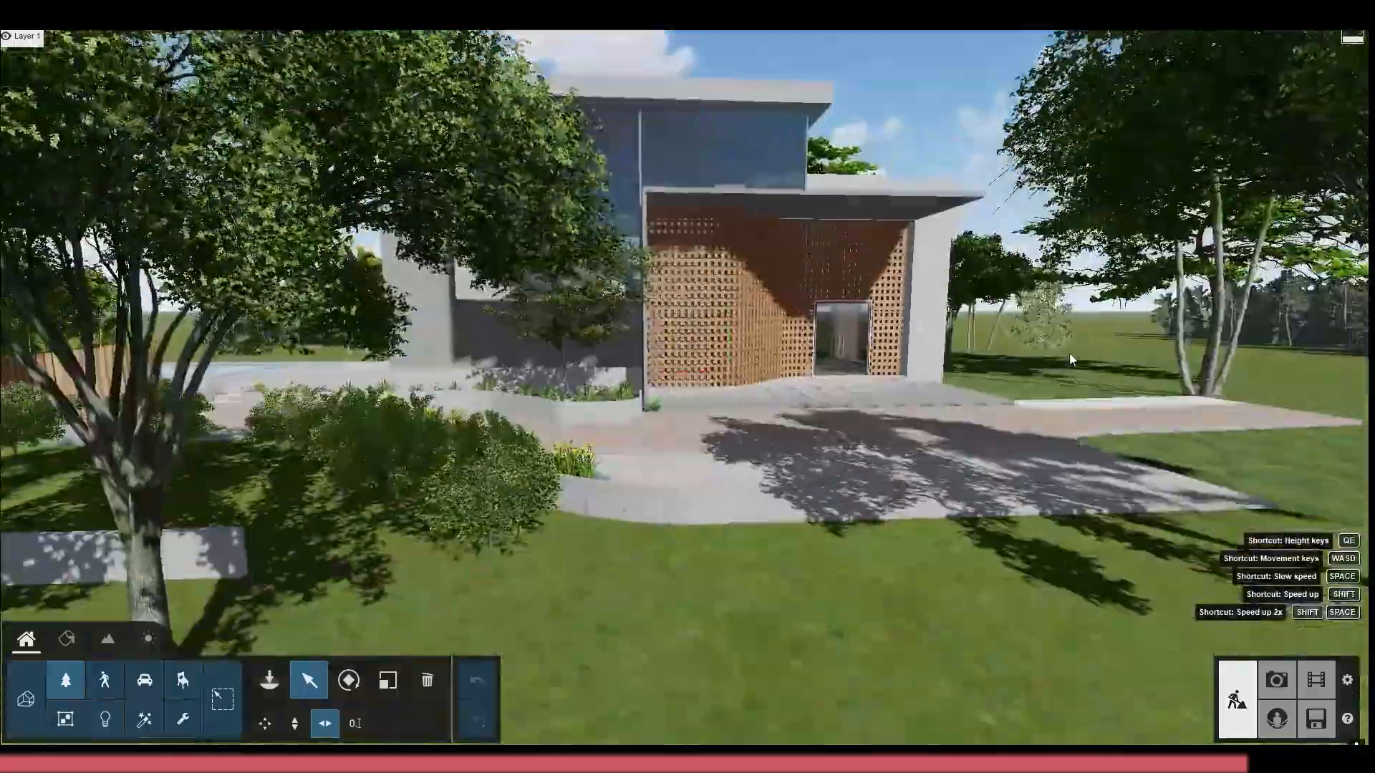
left_click(1183, 354)
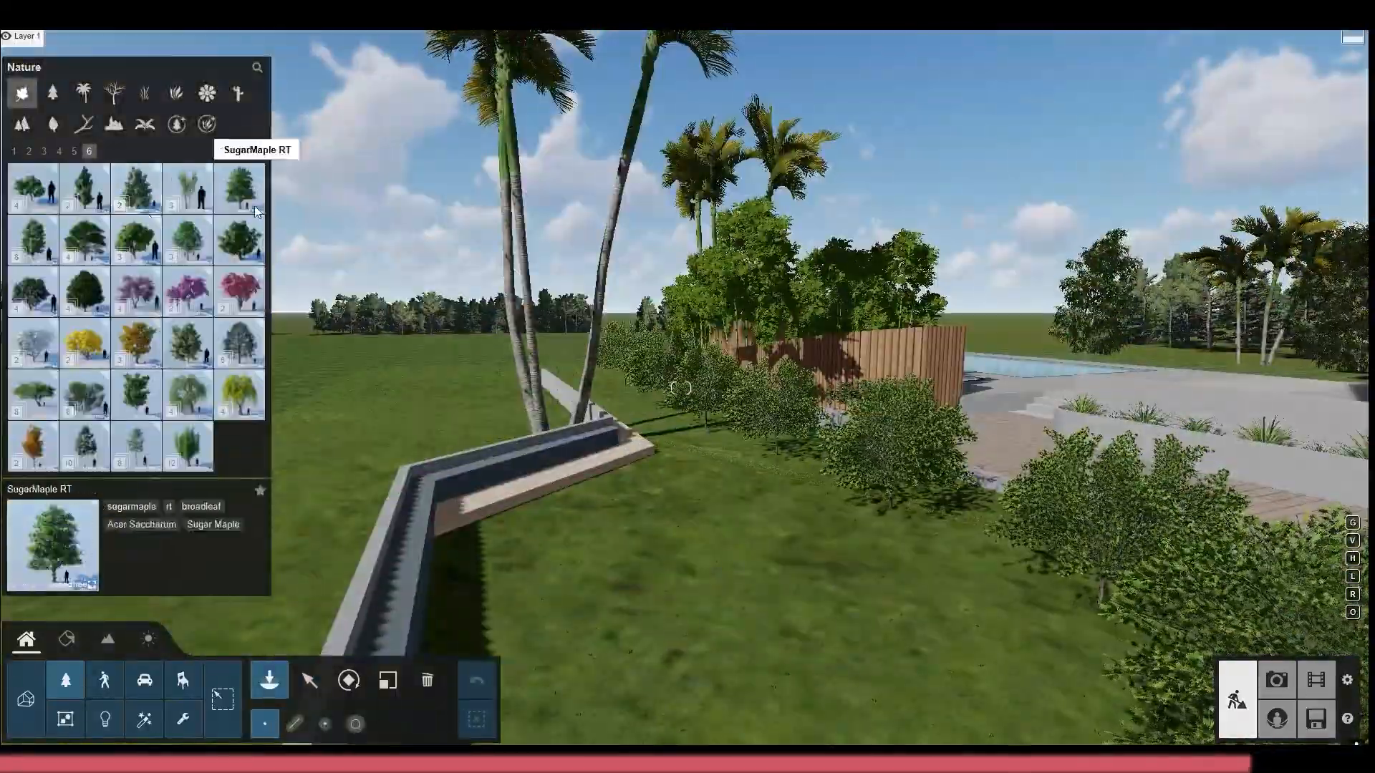
left_click(207, 93)
left_click(177, 124)
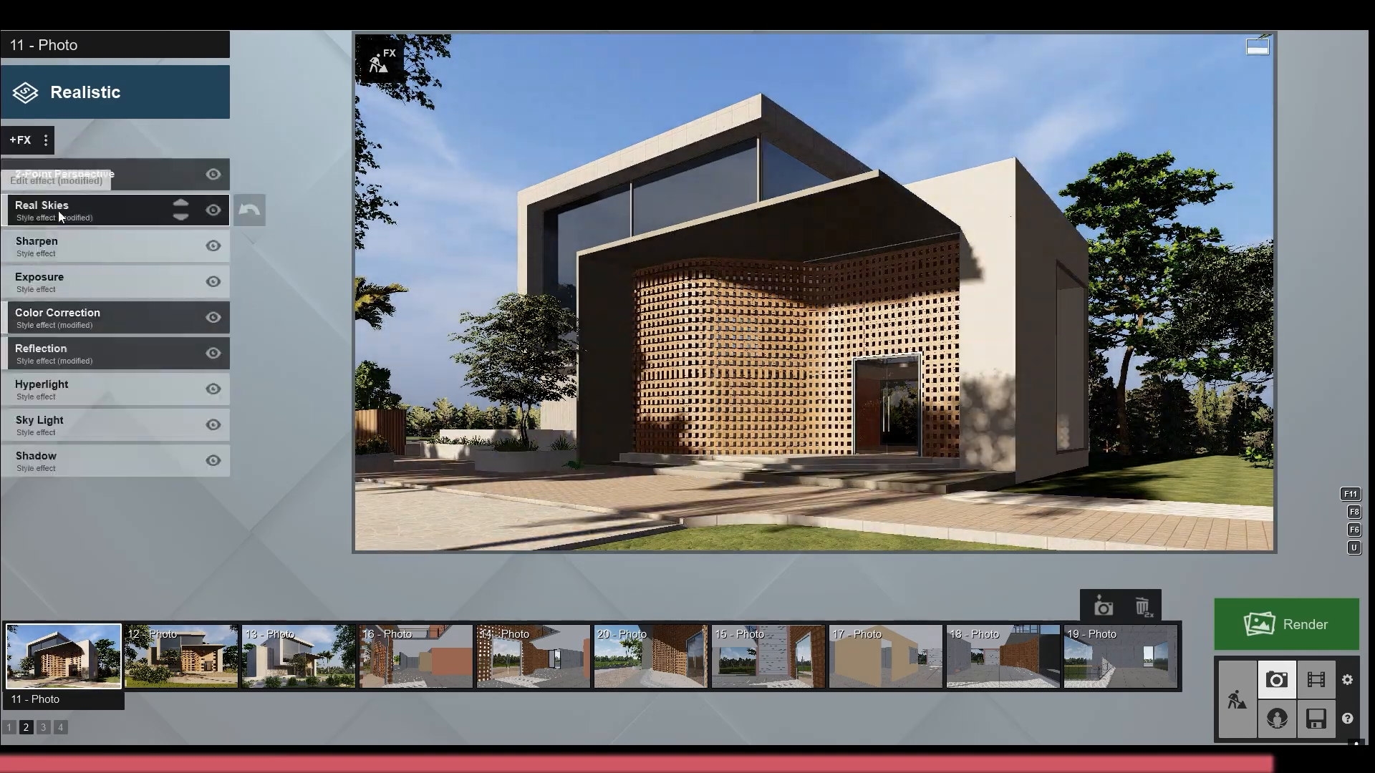
Rotate the sky heading in photo 11's Real Skies effect and pick a different sky image
left_click(58, 207)
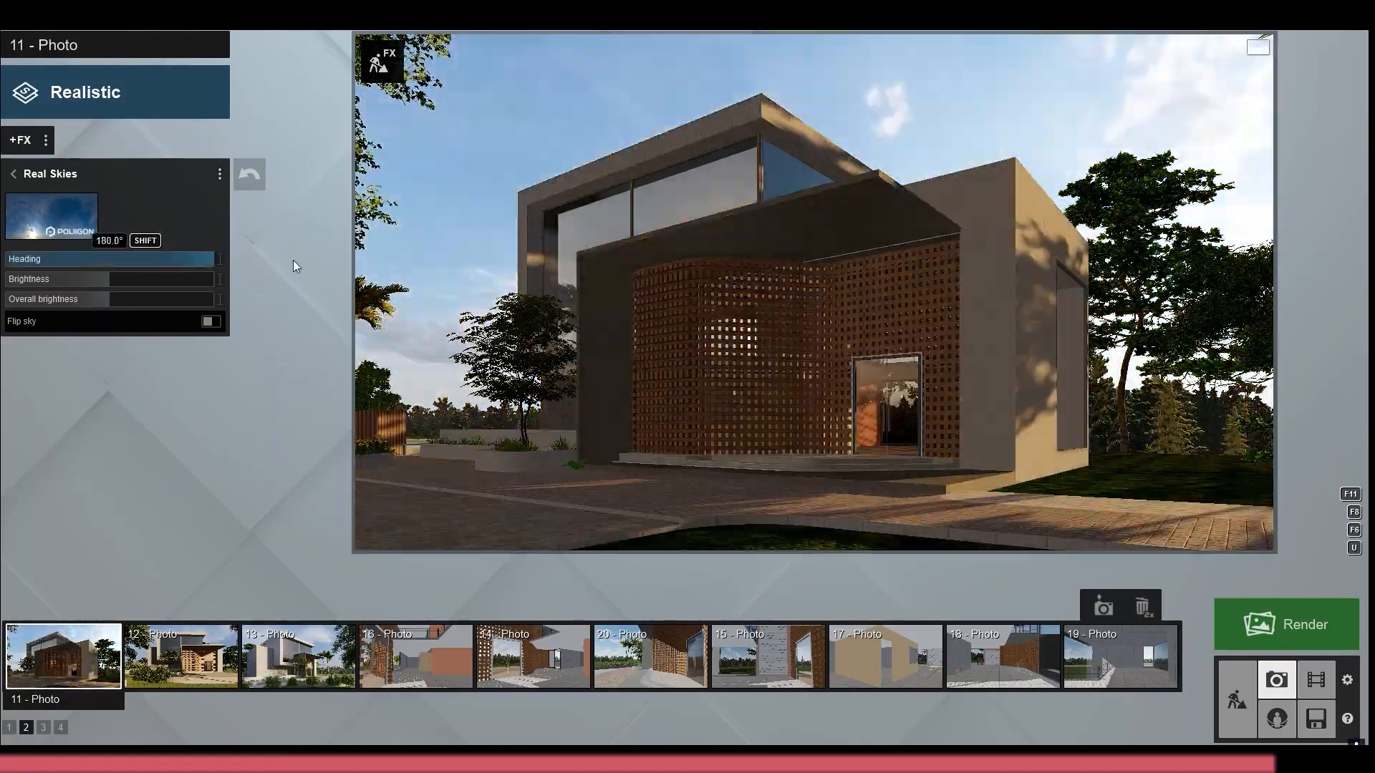
left_click(51, 215)
left_click(911, 260)
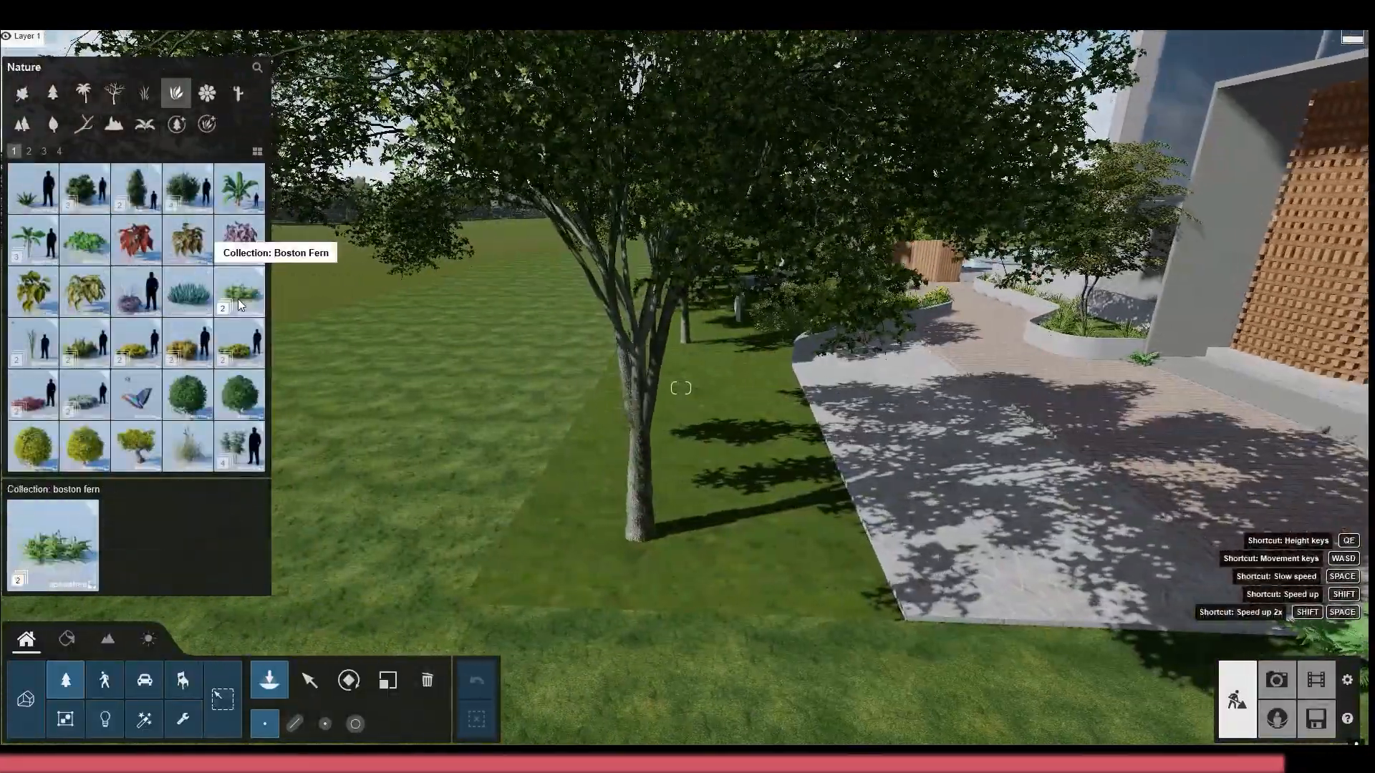
Plant BostonFern1 Cluster RT around the base of the lawn tree beside the driveway
left_click(241, 306)
left_click(646, 542)
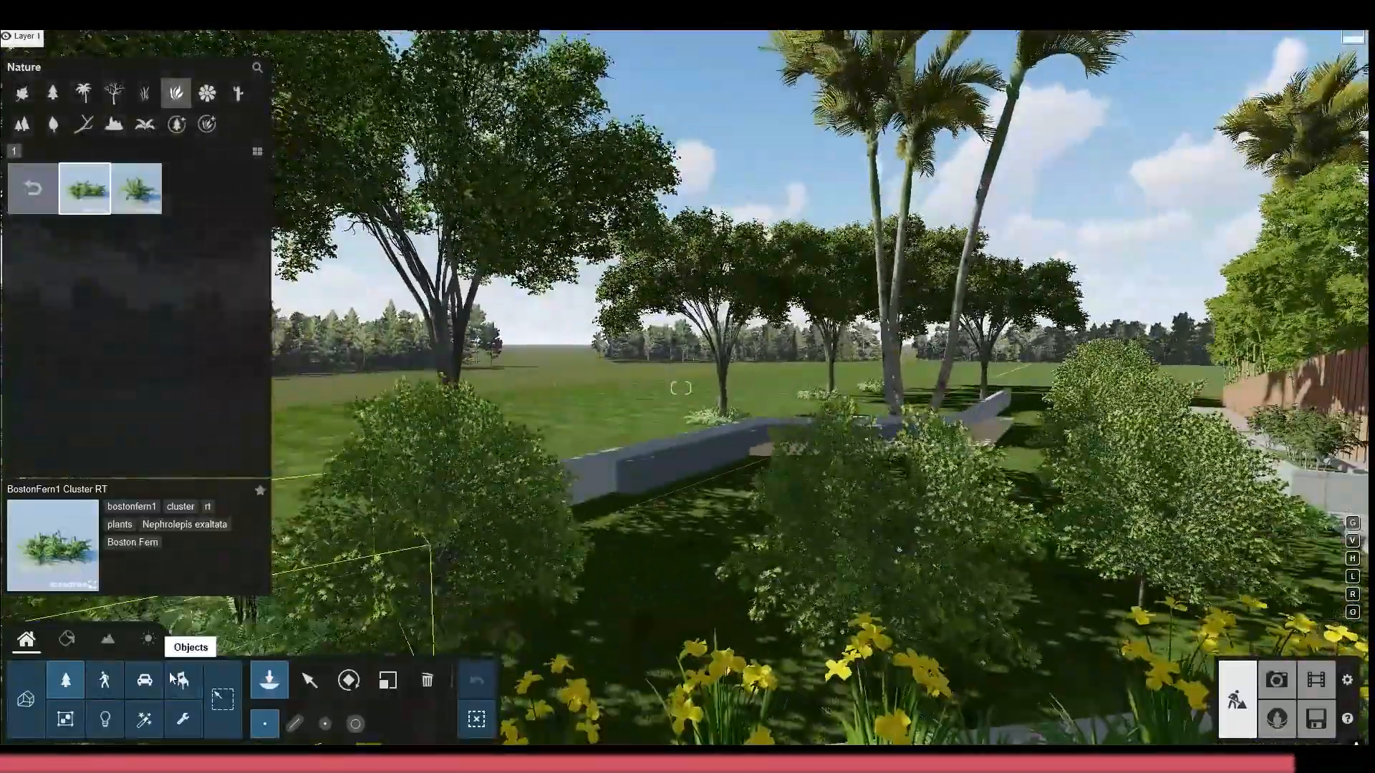
Find outdoor furniture among the objects and place CafeTable 002 tables in a row along the terrace wall
left_click(183, 680)
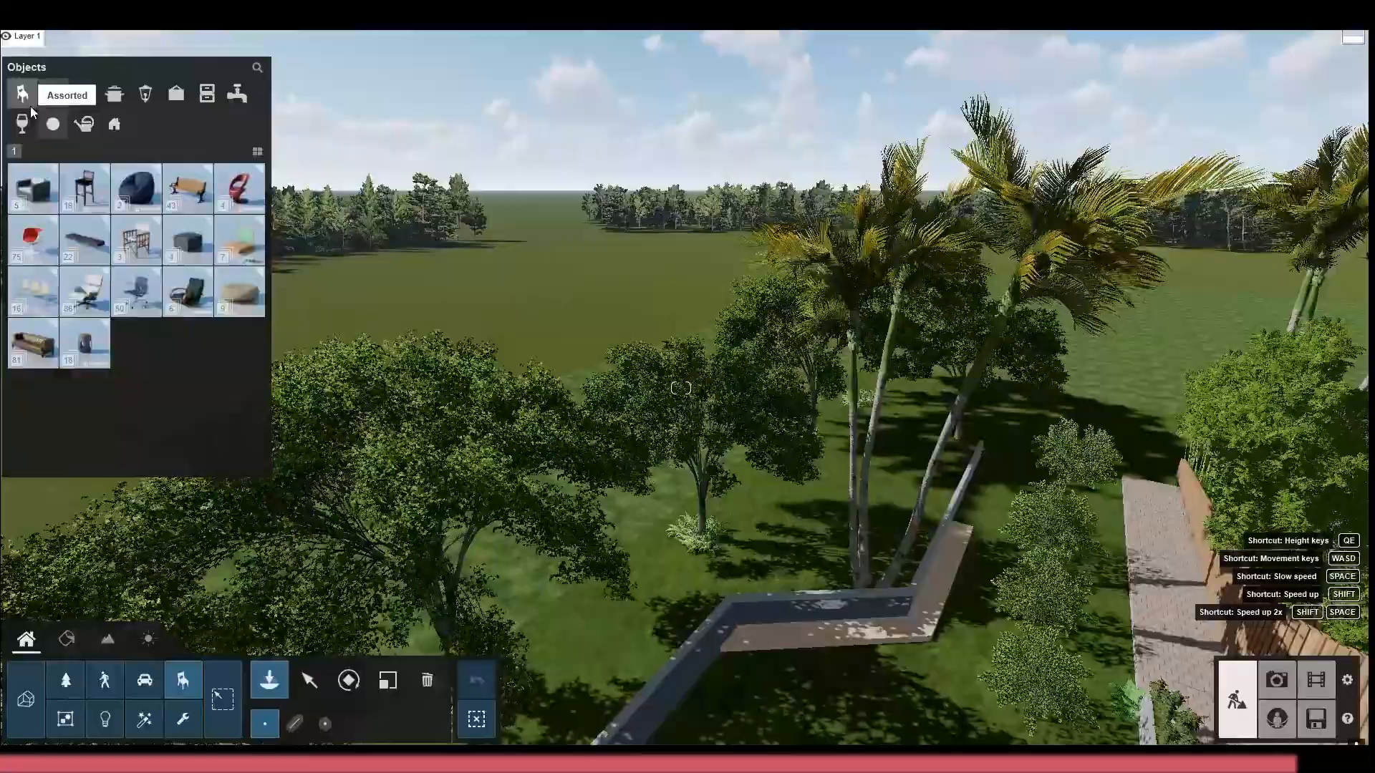
left_click(114, 124)
left_click(145, 93)
left_click(207, 93)
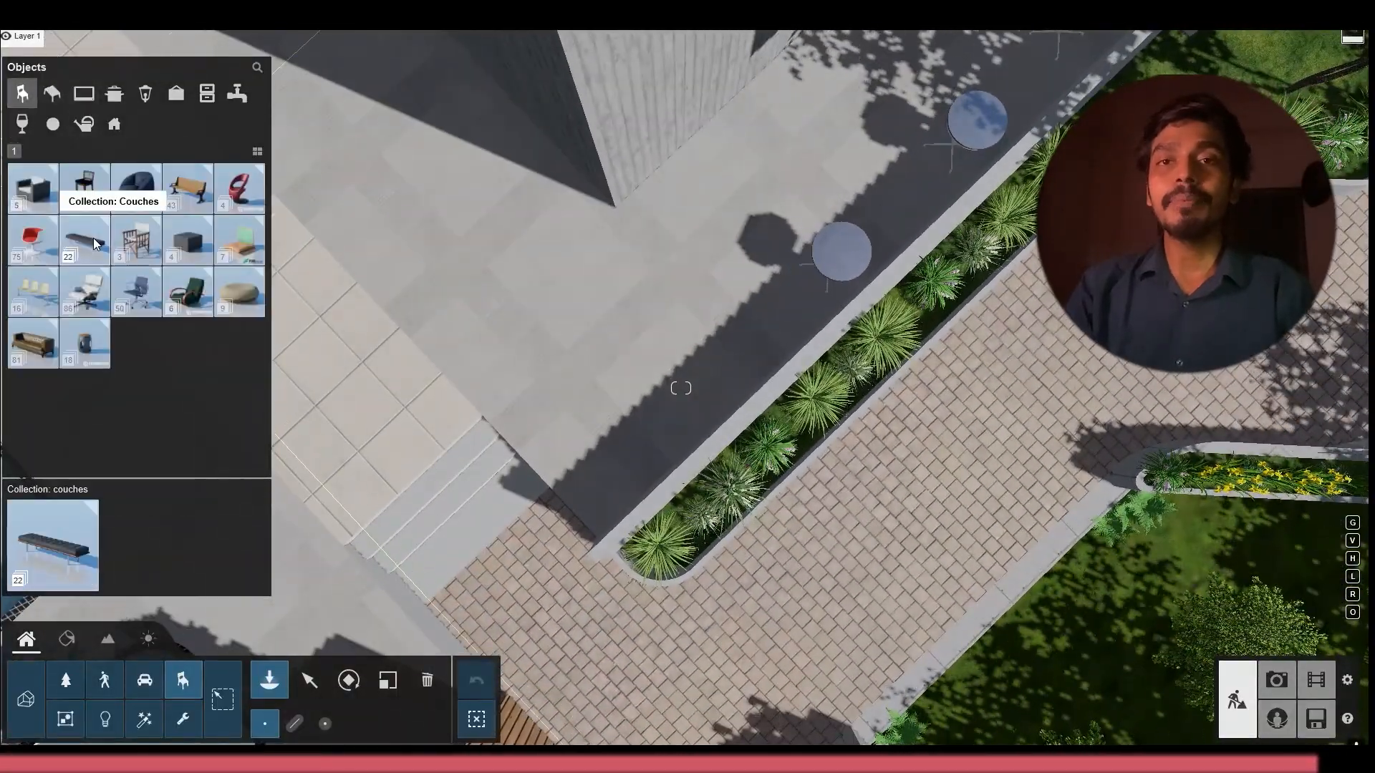
Compare the seating models and place green chairs around the café tables on the terrace
left_click(85, 188)
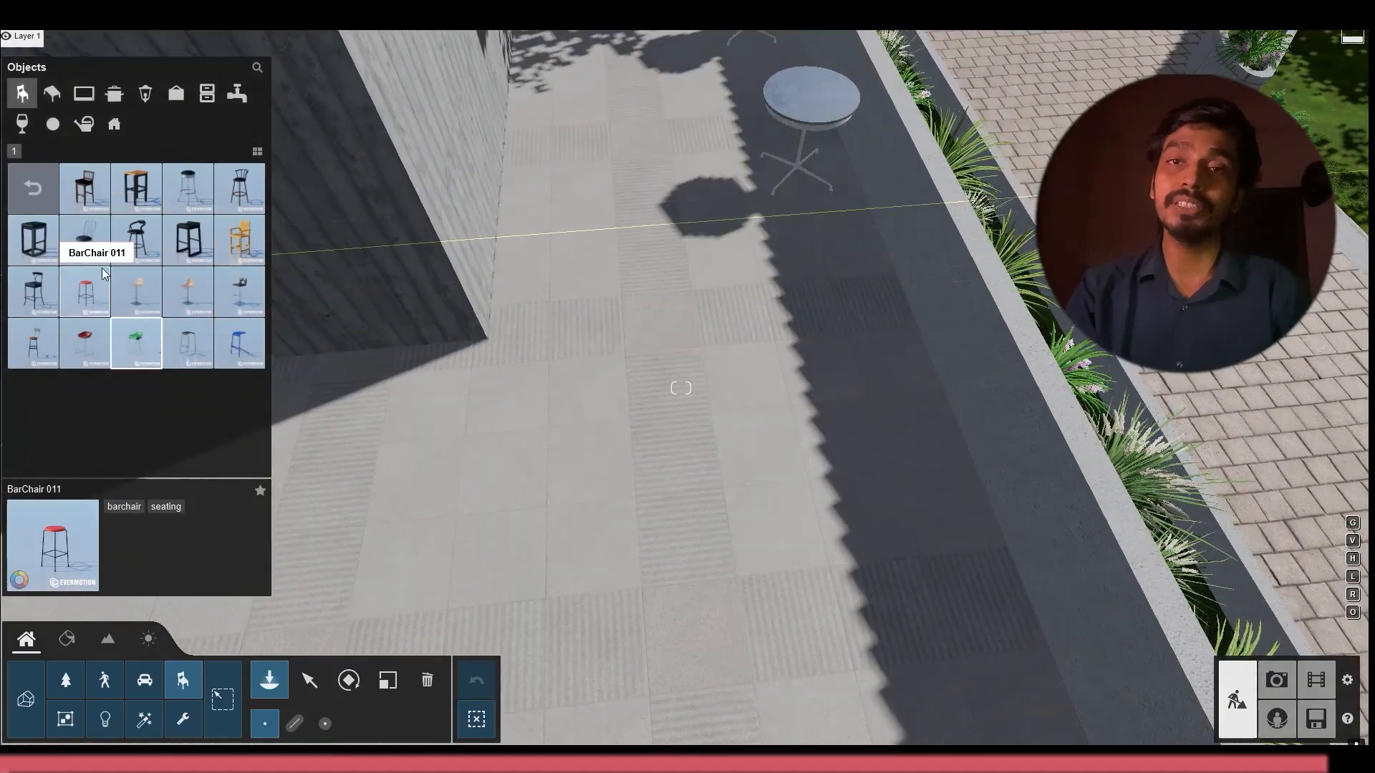
left_click(70, 190)
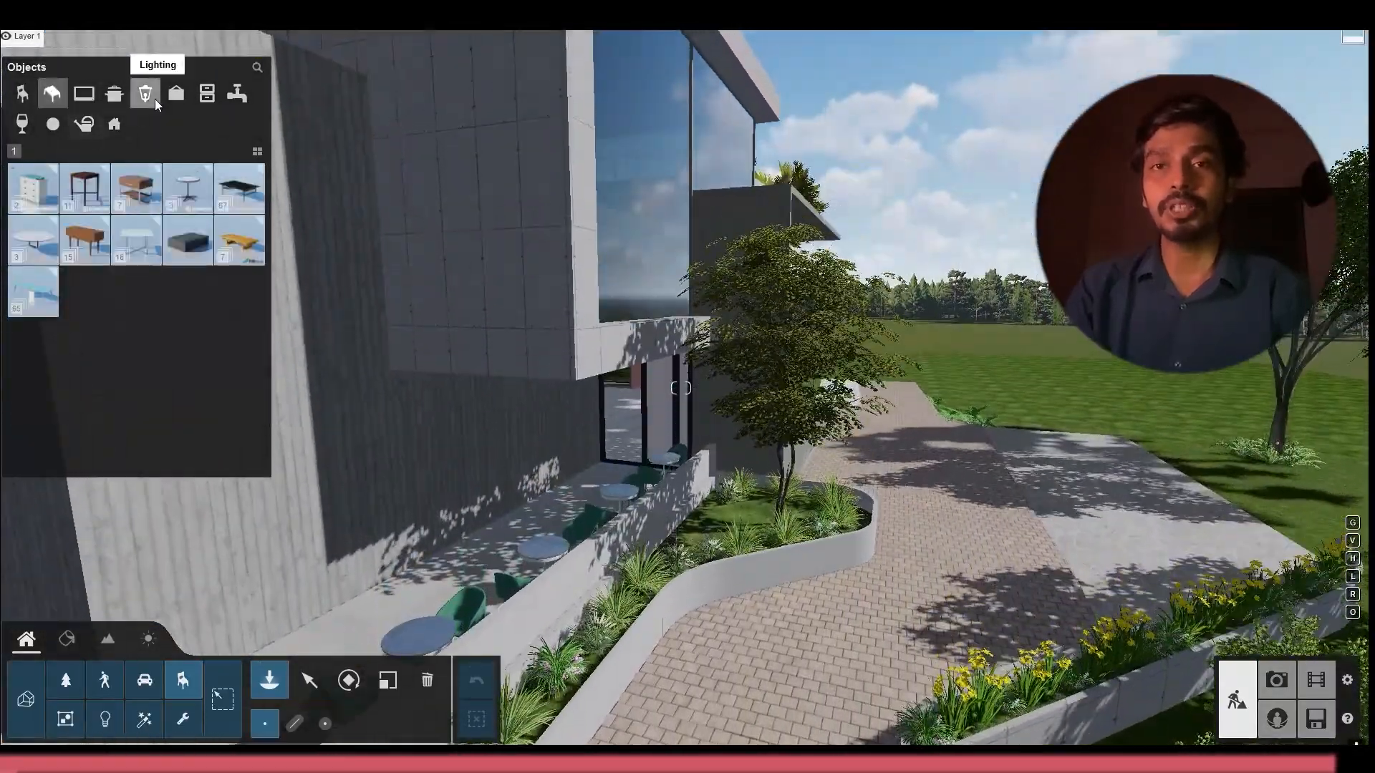
Place LampPost 001 lights at both ends of the yellow-flower planter beside the paved driveway
left_click(146, 94)
left_click(86, 187)
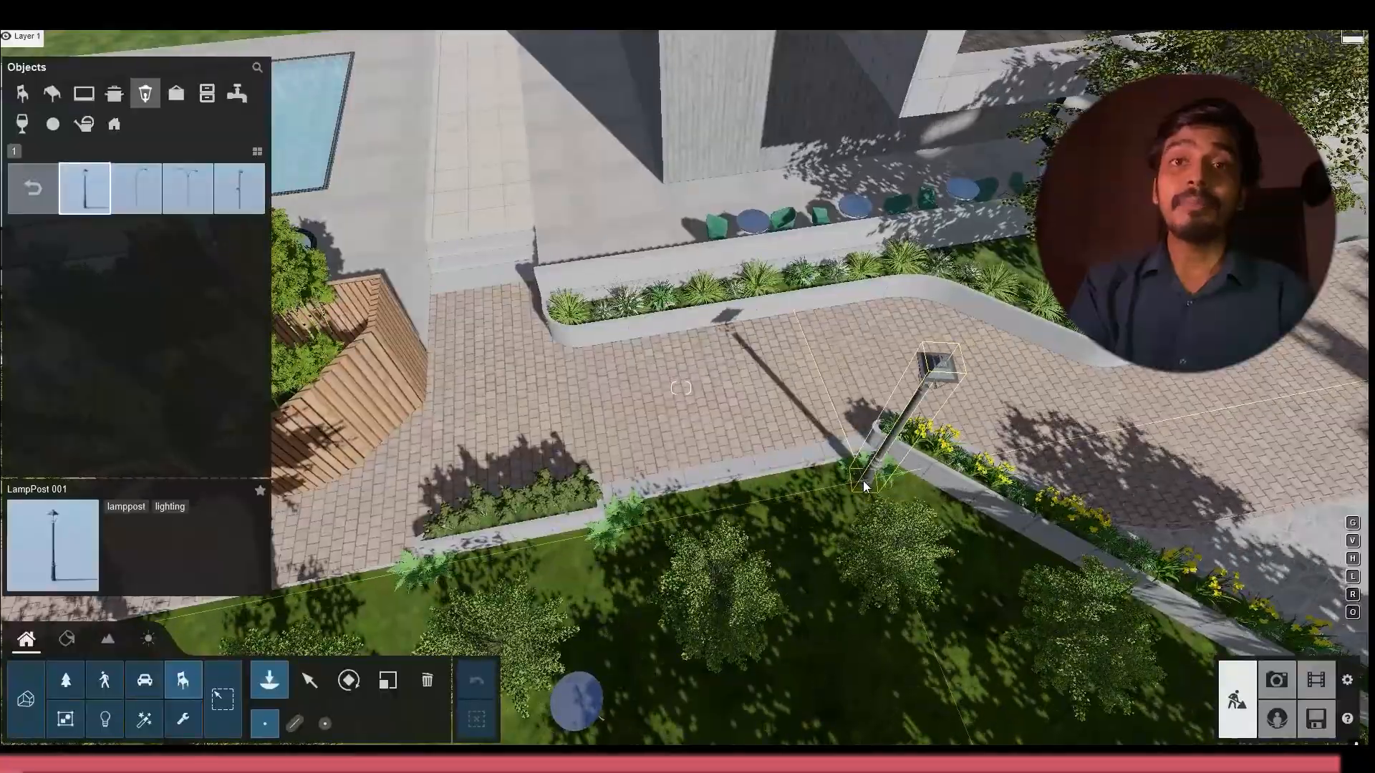
right_click_drag(872, 410, 921, 315)
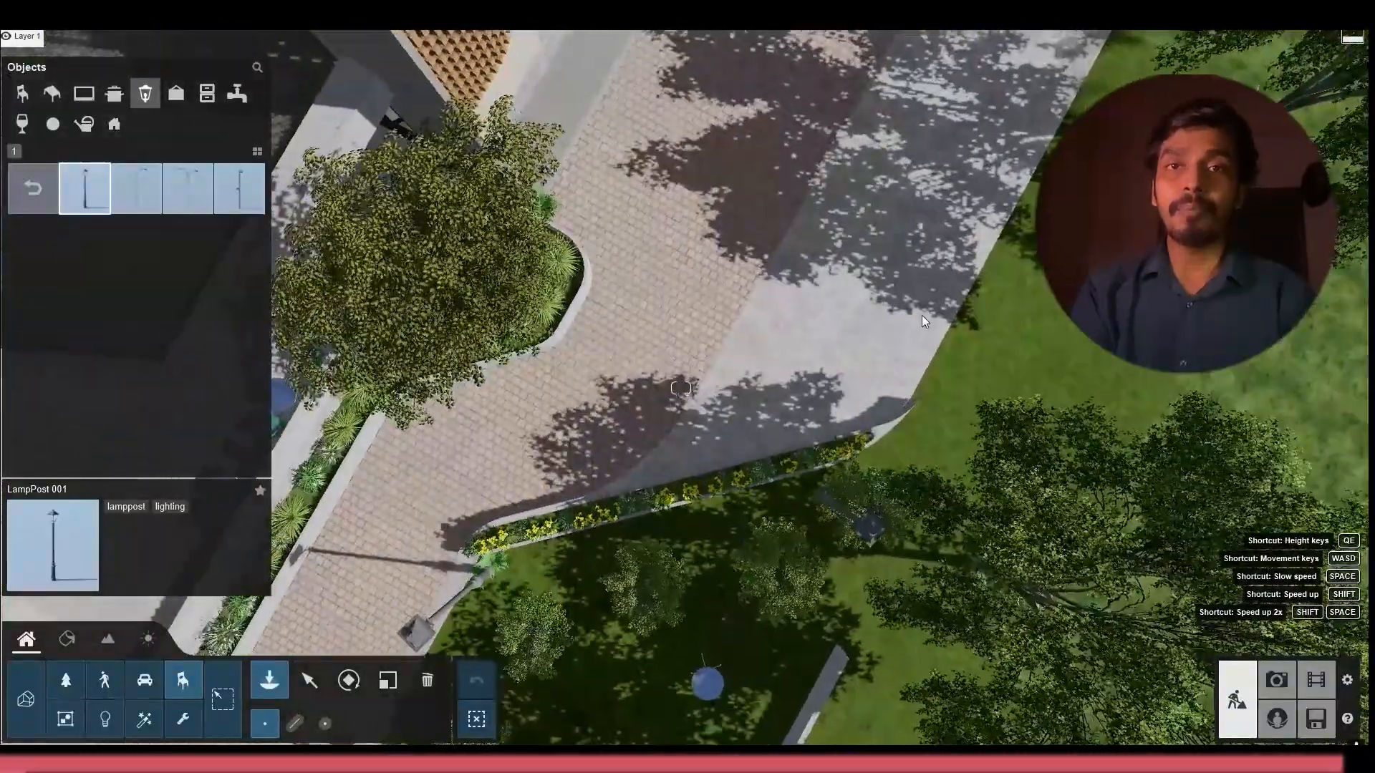
left_click(900, 413)
mouse_move(899, 413)
right_mouse_down()
mouse_move(908, 401)
mouse_move(909, 419)
right_mouse_up()
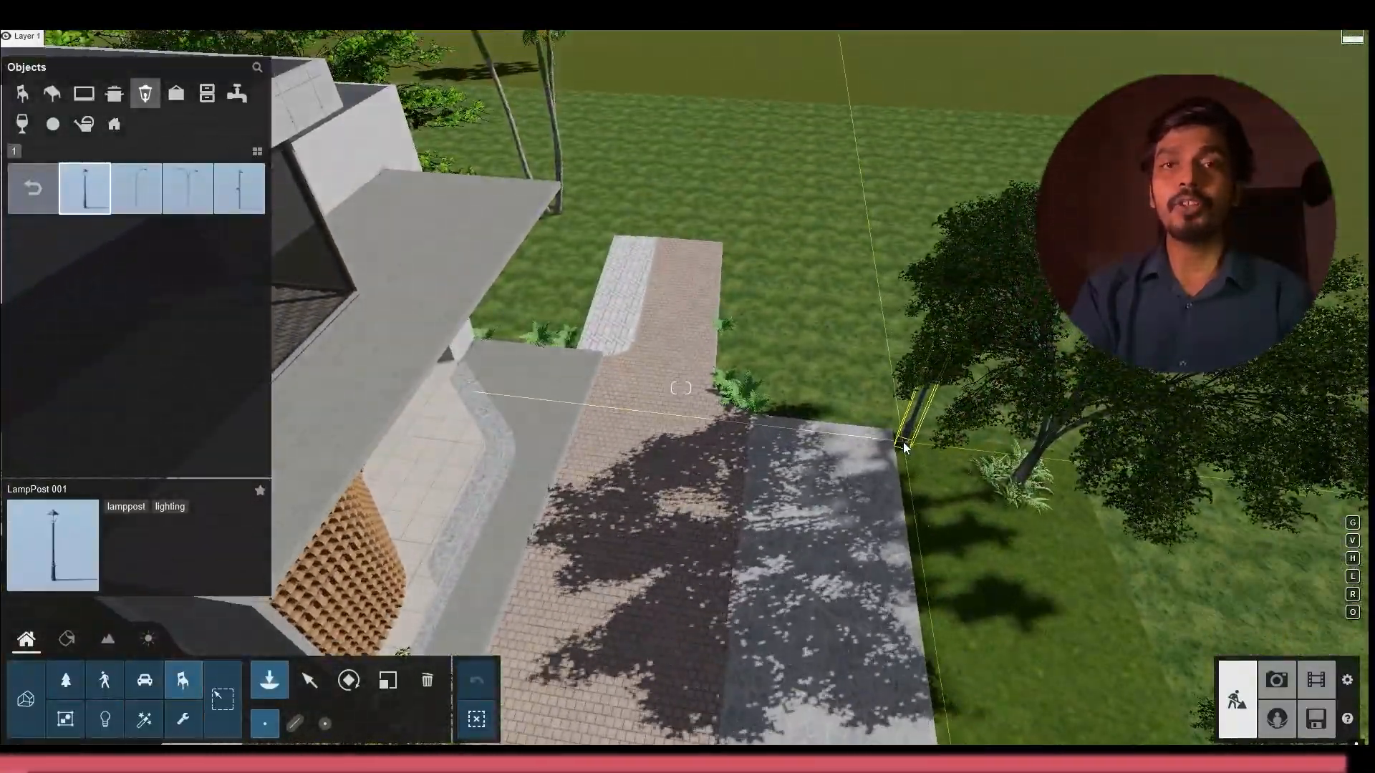